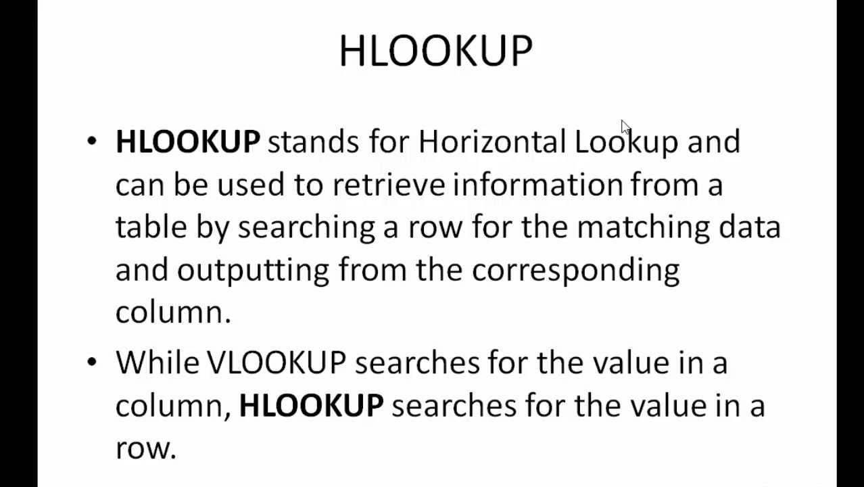
# Step: Advance the slideshow to the Excel example where =HLOOKUP(A10,B4:H5,2,0) returns 2
pyautogui.click(622, 121)
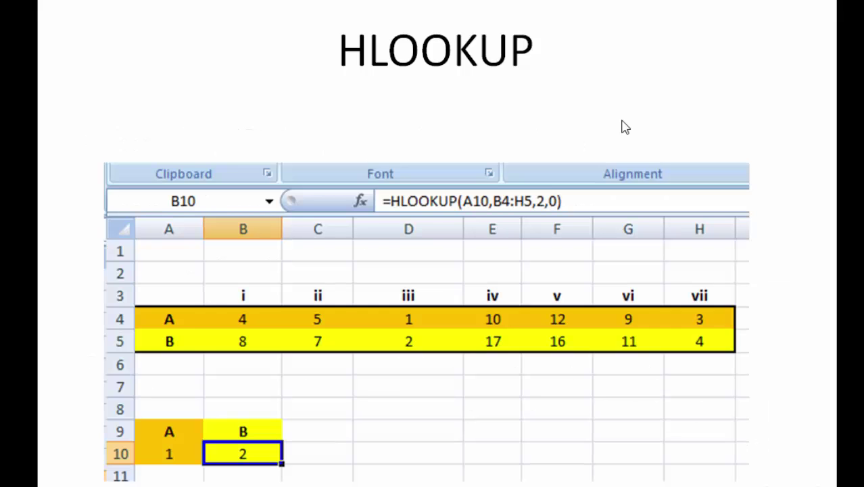
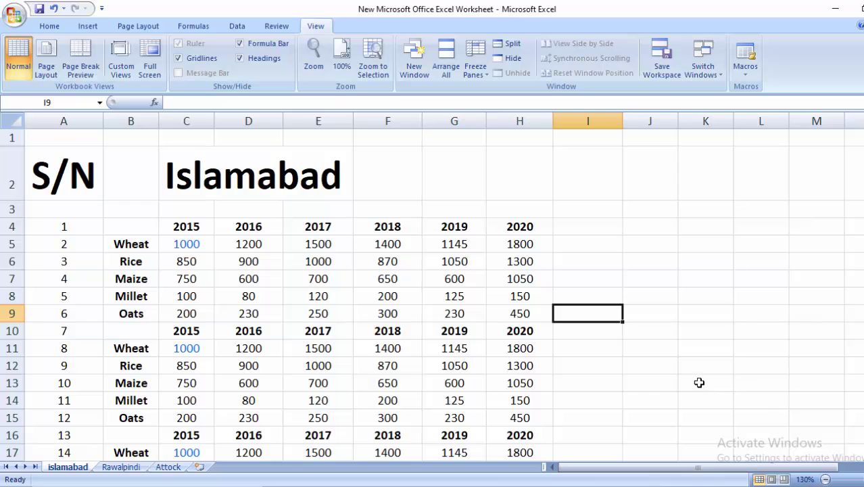
# Step: Drag down the row headers to select rows 1 through 3 of the islamabad sheet
pyautogui.click(700, 383)
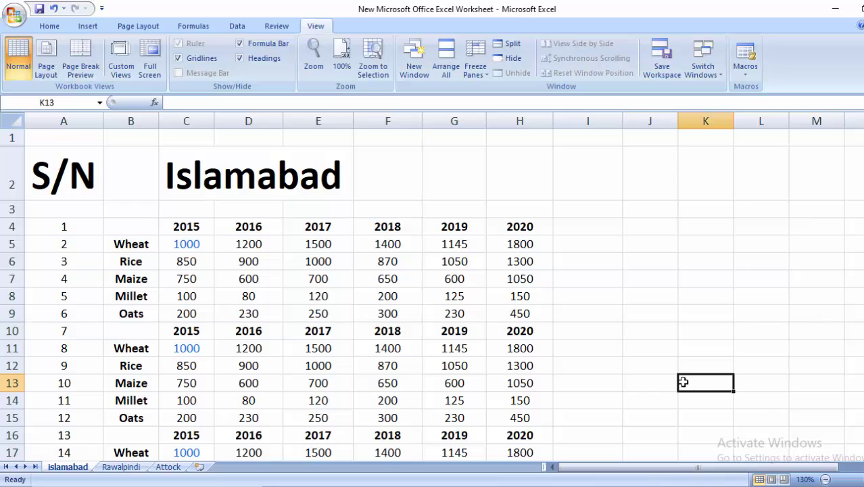
pyautogui.click(621, 306)
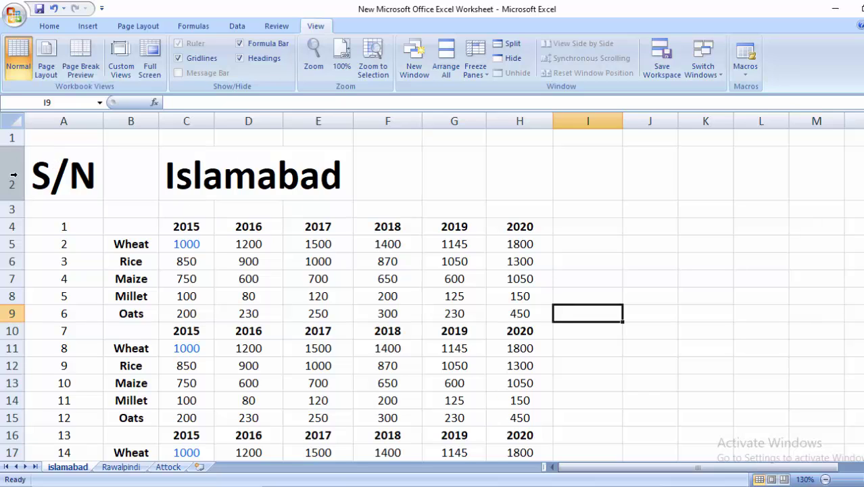
pyautogui.moveTo(8, 139); pyautogui.dragTo(2, 155)
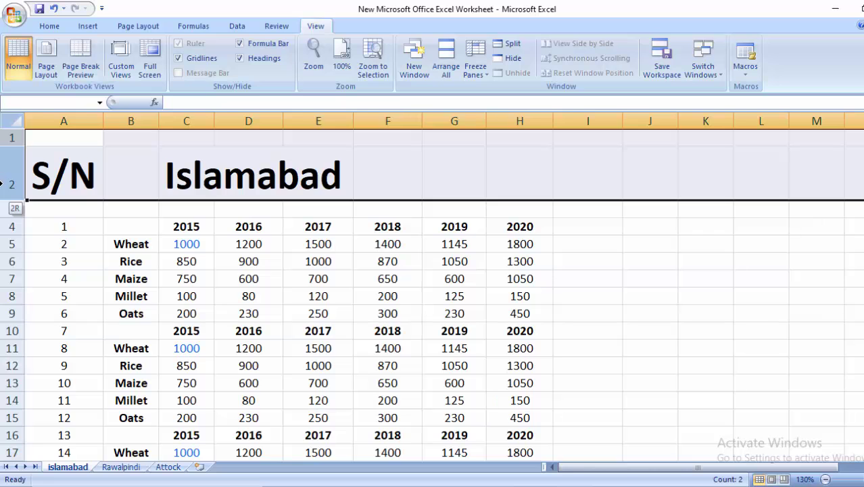
pyautogui.moveTo(2, 195); pyautogui.dragTo(3, 204)
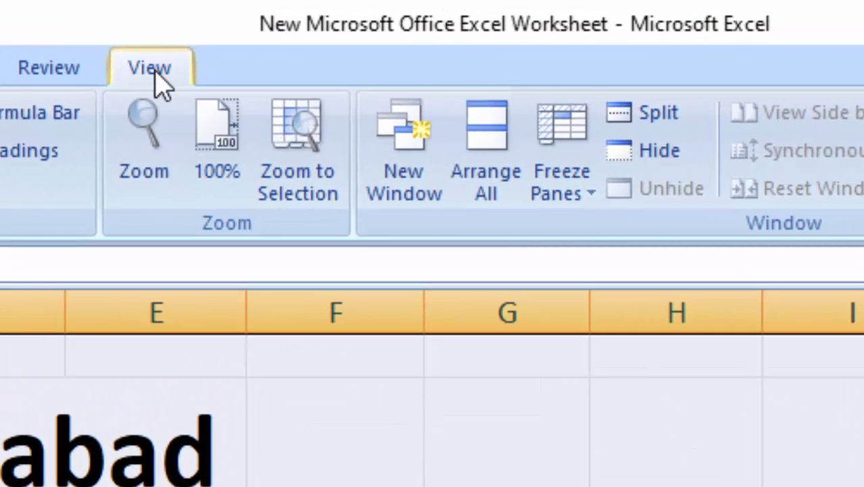
# Step: Freeze rows 1–3 using View > Freeze Panes
pyautogui.click(58, 74)
pyautogui.click(146, 70)
pyautogui.click(573, 203)
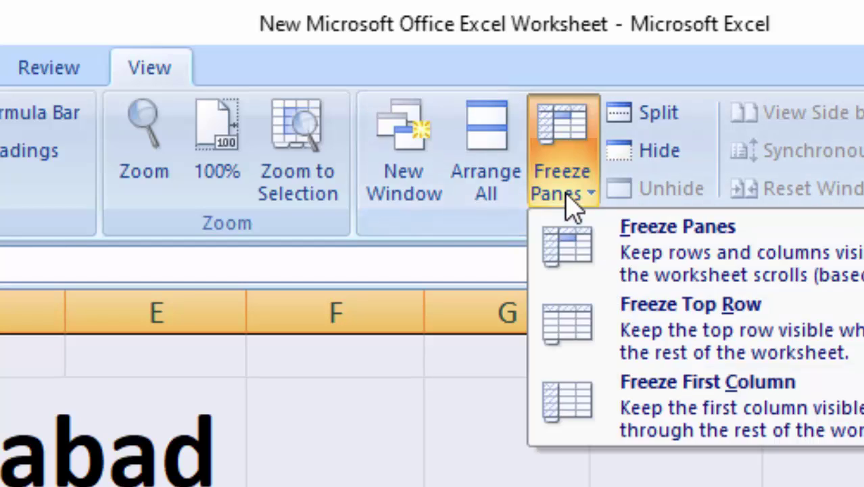
pyautogui.click(681, 261)
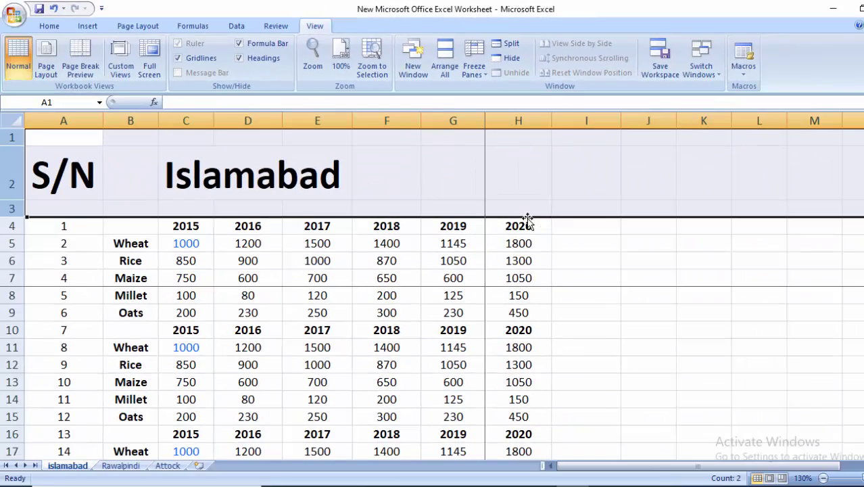
# Step: Move down the sheet and back up to check the heading rows stay fixed
pyautogui.click(597, 345)
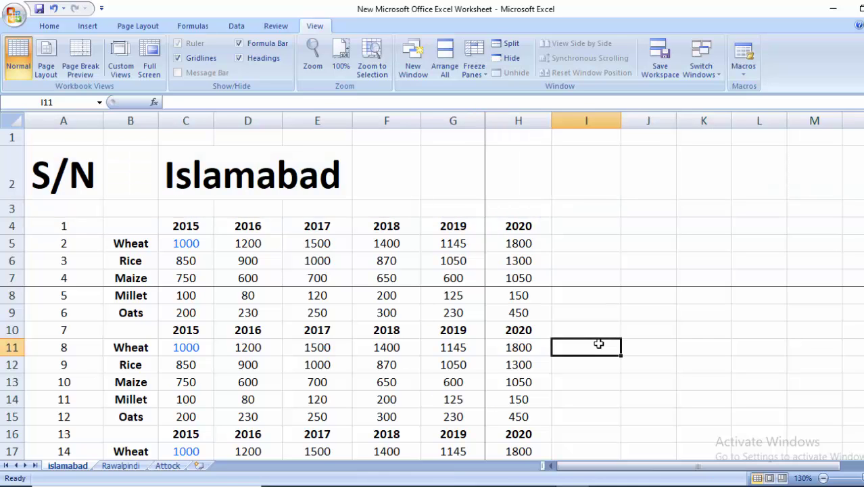
pyautogui.press('Down')
pyautogui.press('Down')
pyautogui.press('Down')
pyautogui.press('Down')
pyautogui.press('Down')
pyautogui.press('Down')
pyautogui.press('Down')
pyautogui.press('Down')
pyautogui.press('Down')
pyautogui.press('Down')
pyautogui.press('Down')
pyautogui.press('Down')
pyautogui.press('Down')
pyautogui.press('Down')
pyautogui.press('Down')
pyautogui.press('Down')
pyautogui.press('Down')
pyautogui.press('Down')
pyautogui.press('Down')
pyautogui.press('Down')
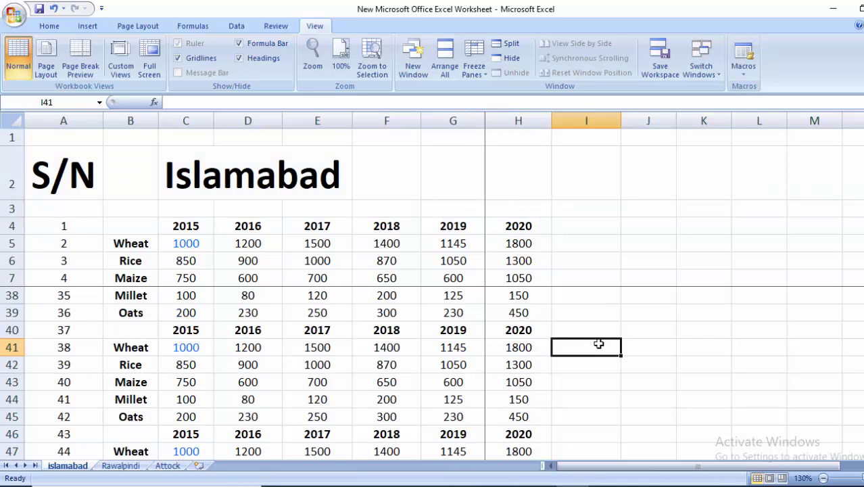
pyautogui.press('Down')
pyautogui.press('Down')
pyautogui.press('Down')
pyautogui.press('Down')
pyautogui.press('Down')
pyautogui.press('Down')
pyautogui.press('Down')
pyautogui.press('Down')
pyautogui.press('Down')
pyautogui.press('Down')
pyautogui.press('Down')
pyautogui.press('Down')
pyautogui.press('Down')
pyautogui.press('Down')
pyautogui.press('Down')
pyautogui.press('Down')
pyautogui.press('Down')
pyautogui.press('Down')
pyautogui.press('Down')
pyautogui.press('Down')
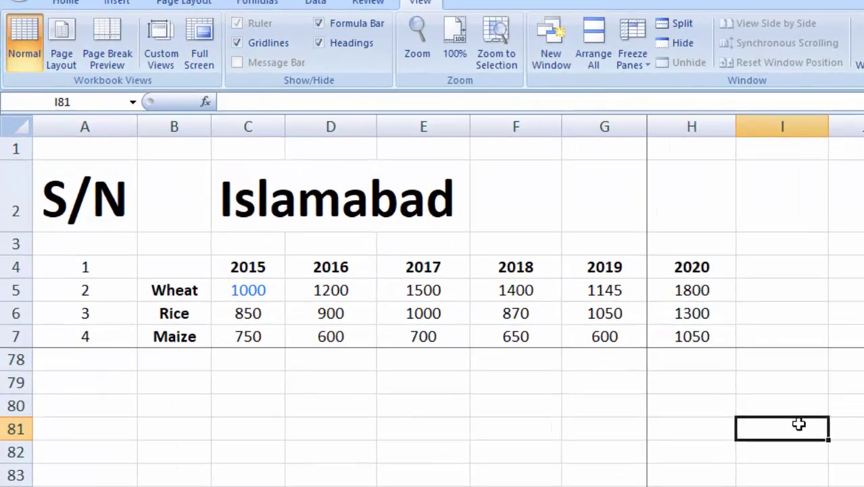
pyautogui.press('Down')
pyautogui.press('Down')
pyautogui.press('Down')
pyautogui.press('Down')
pyautogui.press('Down')
pyautogui.press('Down')
pyautogui.press('Down')
pyautogui.press('Down')
pyautogui.press('Down')
pyautogui.press('Down')
pyautogui.press('Down')
pyautogui.press('Down')
pyautogui.press('Down')
pyautogui.press('Down')
pyautogui.press('Down')
pyautogui.press('Down')
pyautogui.press('Down')
pyautogui.press('Down')
pyautogui.press('Down')
pyautogui.press('Down')
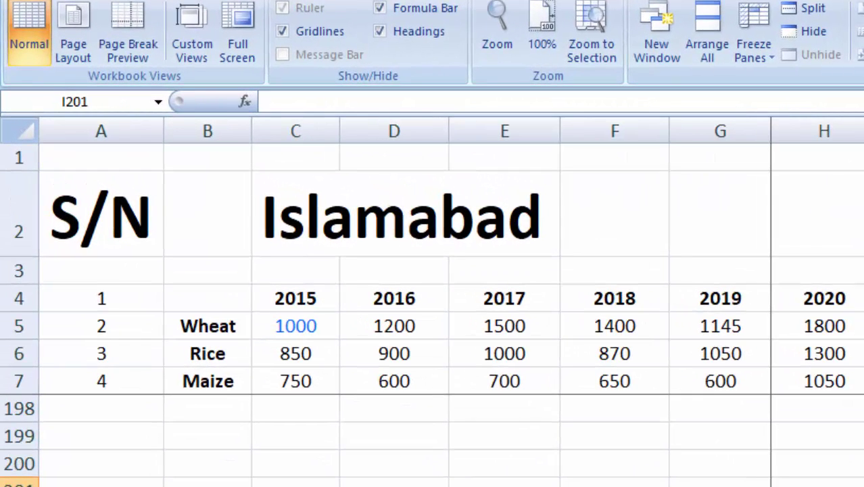
pyautogui.press('Up')
pyautogui.press('Up')
pyautogui.press('Up')
pyautogui.press('Up')
pyautogui.press('Up')
pyautogui.press('Up')
pyautogui.press('Up')
pyautogui.press('Up')
pyautogui.press('Up')
pyautogui.press('Up')
pyautogui.press('Up')
pyautogui.press('Up')
pyautogui.press('Up')
pyautogui.press('Up')
pyautogui.press('Up')
pyautogui.press('Up')
pyautogui.press('Up')
pyautogui.press('Up')
pyautogui.press('Up')
pyautogui.press('Up')
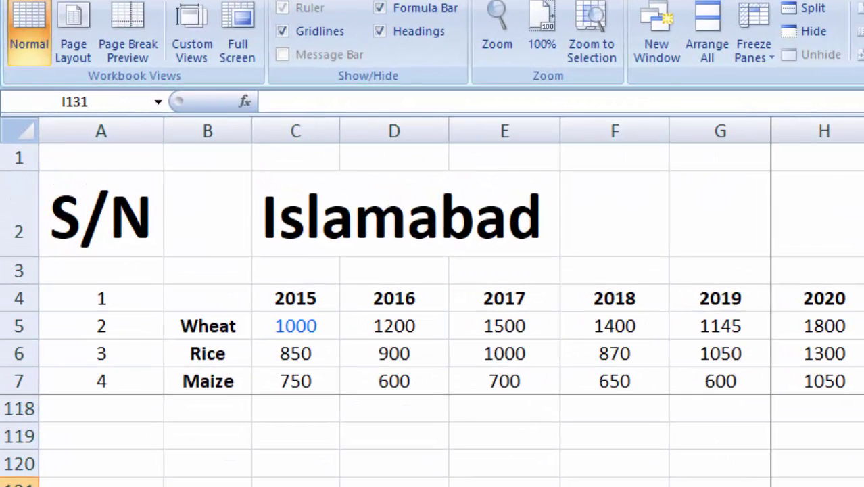
pyautogui.press('Up')
pyautogui.press('Up')
pyautogui.press('Up')
pyautogui.press('Up')
pyautogui.press('Up')
pyautogui.press('Up')
pyautogui.press('Up')
pyautogui.press('Up')
pyautogui.press('Up')
pyautogui.press('Up')
pyautogui.press('Up')
pyautogui.press('Up')
pyautogui.press('Up')
pyautogui.press('Up')
pyautogui.press('Up')
pyautogui.press('Up')
pyautogui.press('Up')
pyautogui.press('Up')
pyautogui.press('Up')
pyautogui.press('Up')
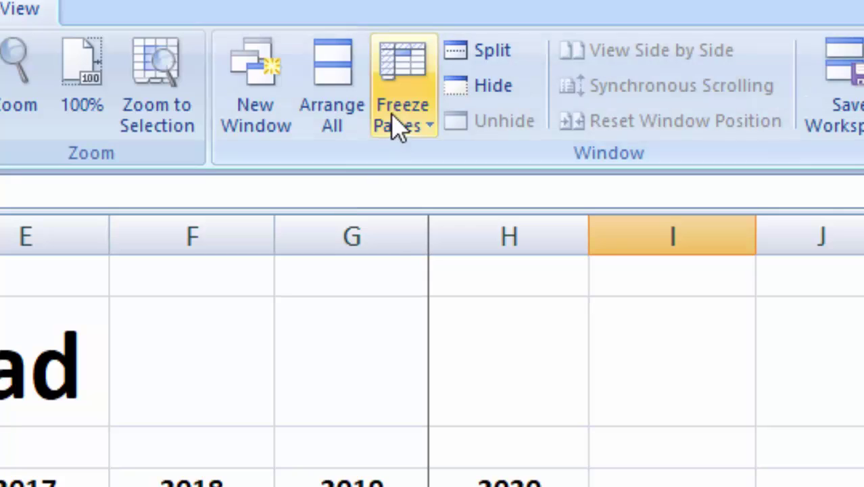
# Step: Unfreeze the panes so rows 1–3 no longer stay locked
pyautogui.click(399, 129)
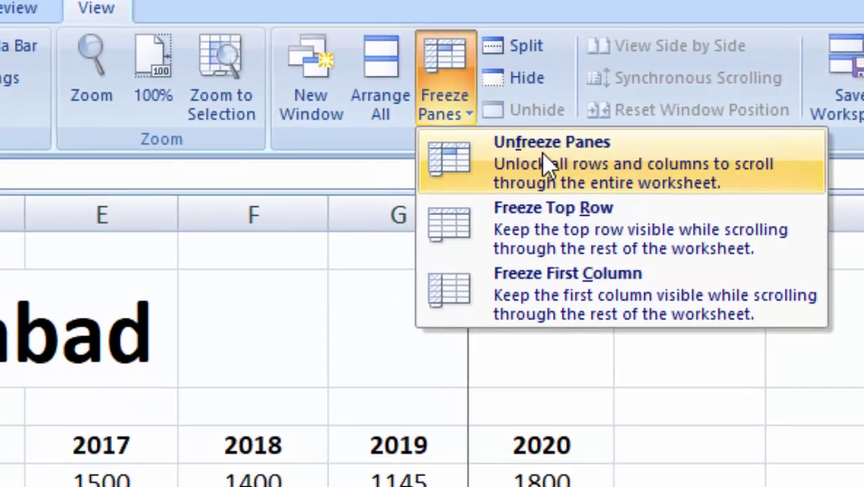
pyautogui.click(478, 165)
pyautogui.click(848, 425)
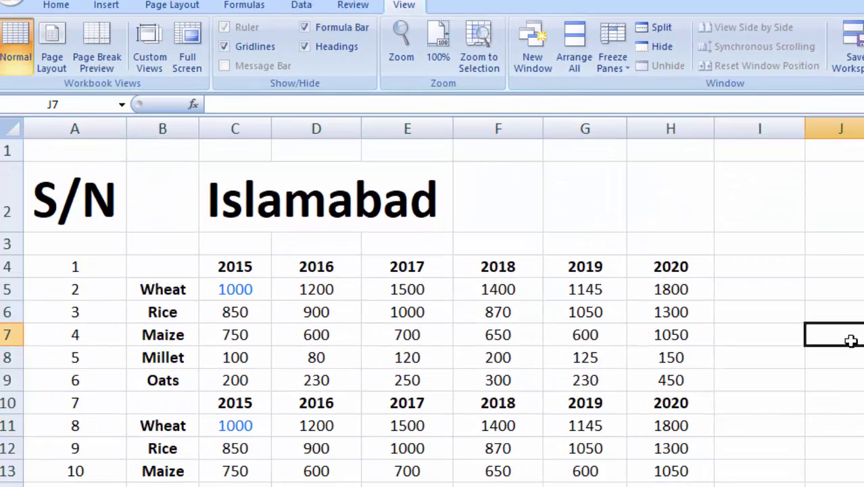
pyautogui.click(732, 303)
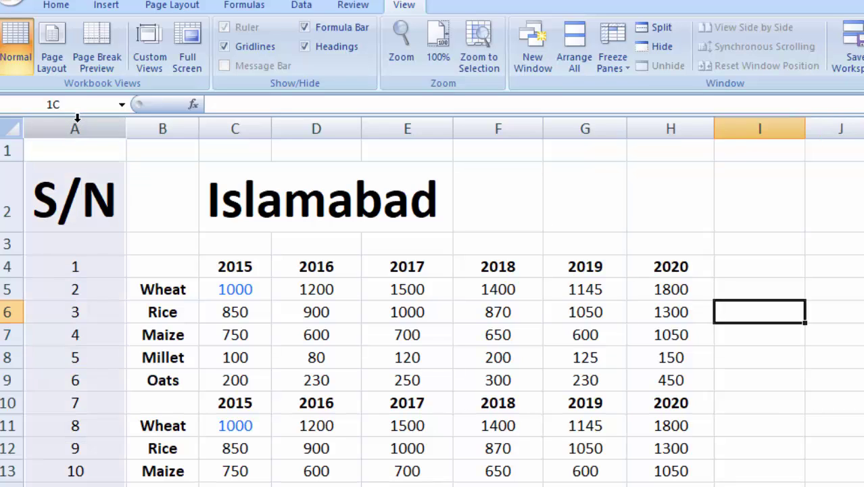
# Step: Select column A, then scroll right and back to confirm nothing stays locked
pyautogui.click(77, 118)
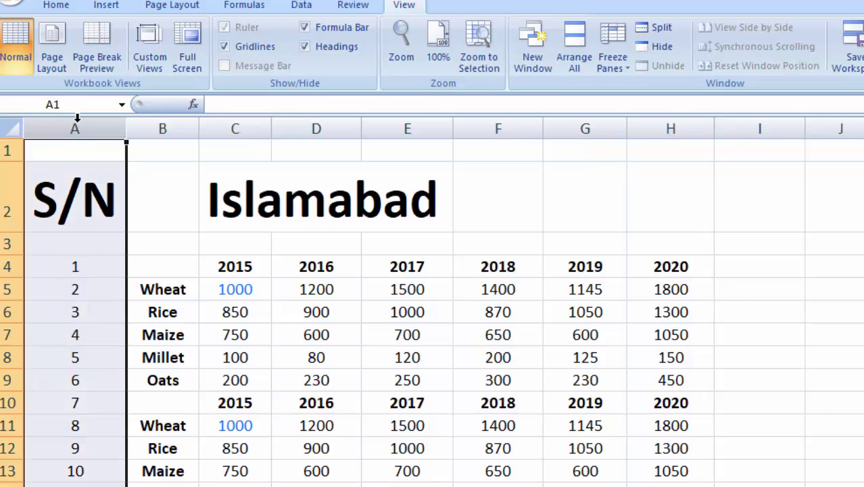
pyautogui.click(849, 366)
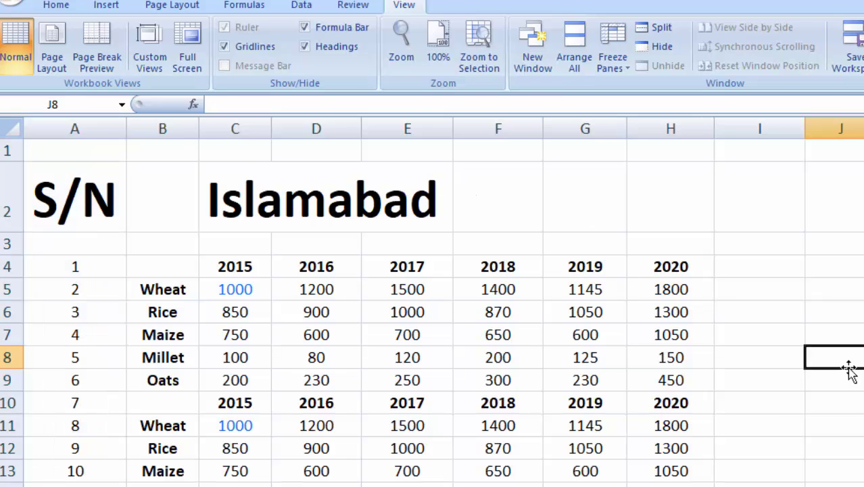
pyautogui.hscroll(5, 443, 311)
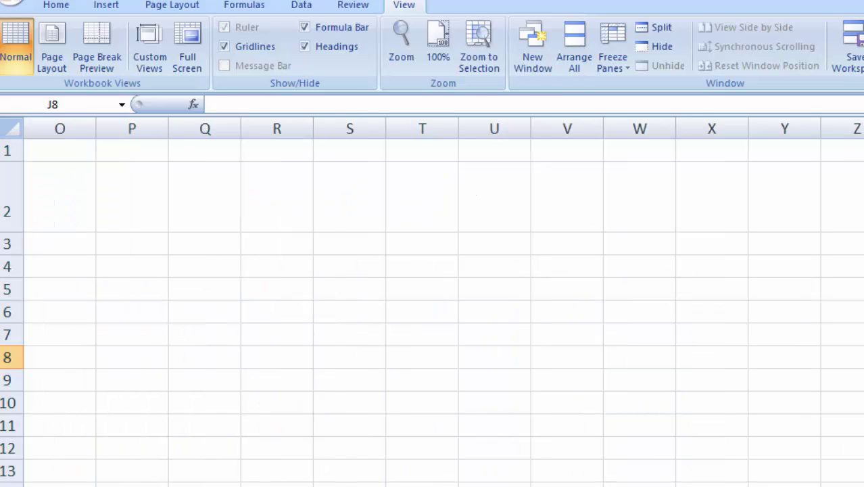
pyautogui.hscroll(-5, 444, 311)
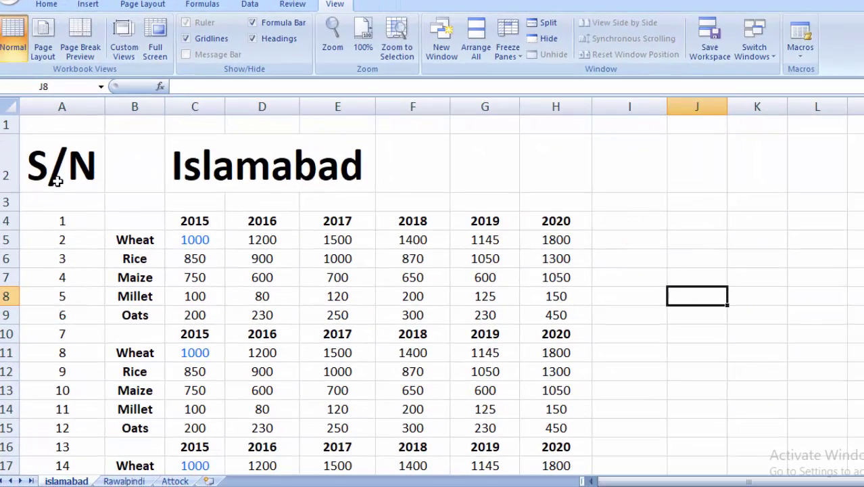
# Step: Apply Freeze First Column to column A and scroll sideways to confirm it stays visible
pyautogui.click(61, 107)
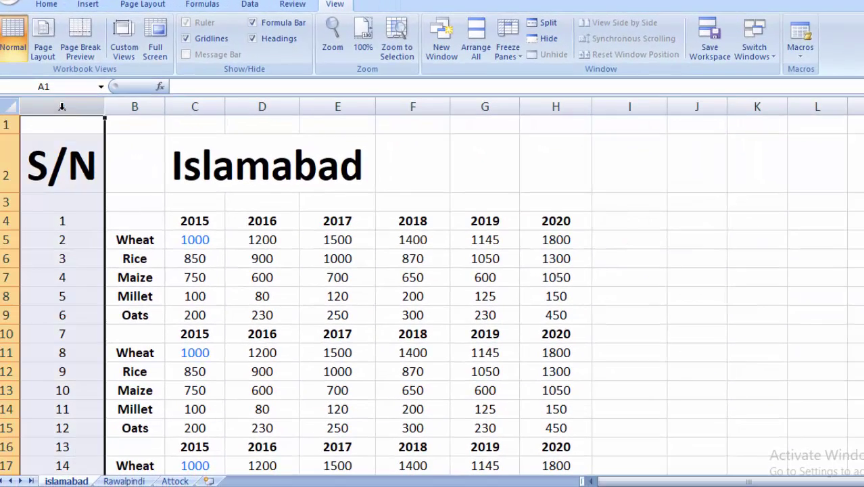
pyautogui.click(508, 59)
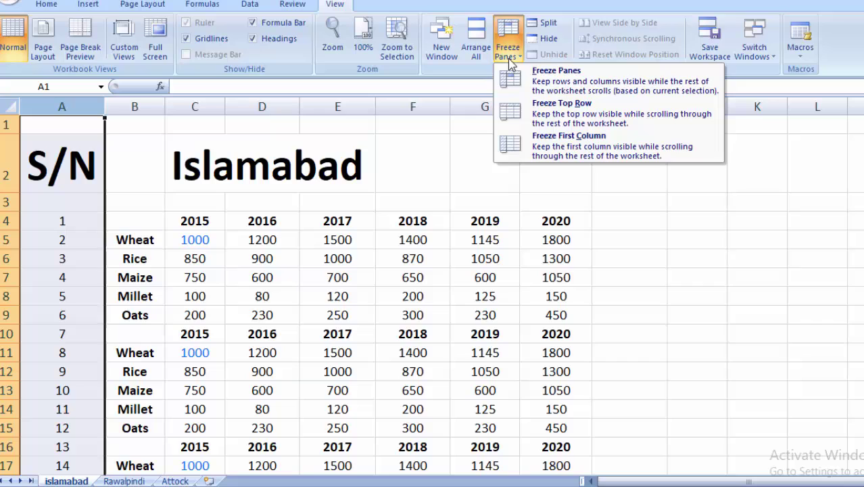
pyautogui.click(568, 150)
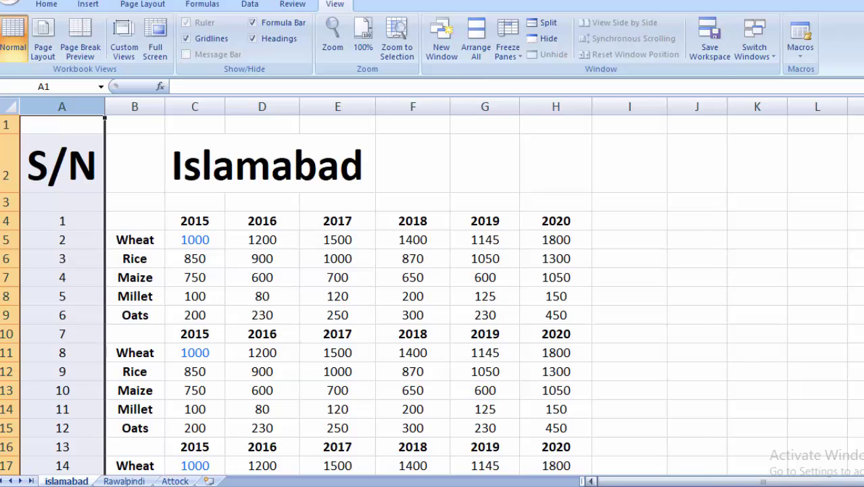
pyautogui.moveTo(676, 482); pyautogui.dragTo(851, 482)
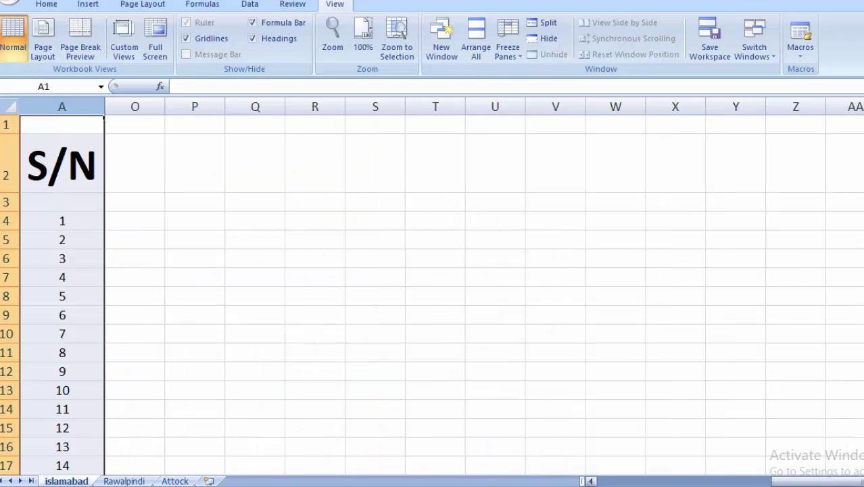
pyautogui.click(863, 481)
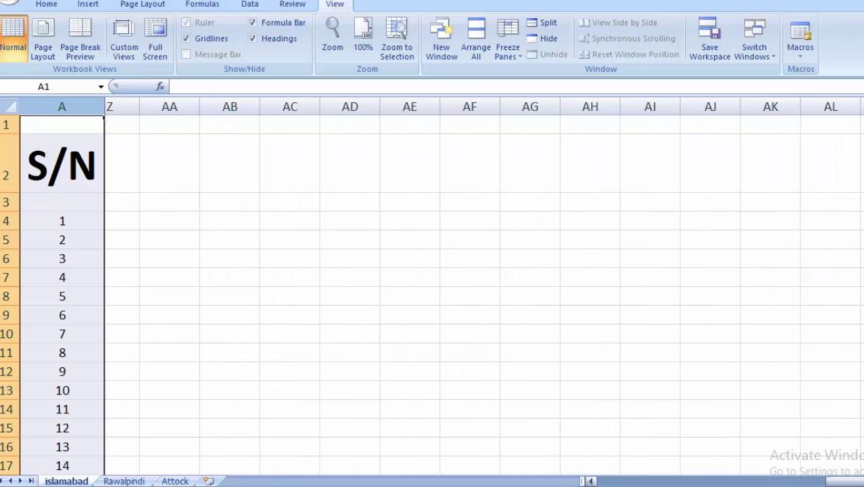
pyautogui.moveTo(853, 483); pyautogui.dragTo(622, 482)
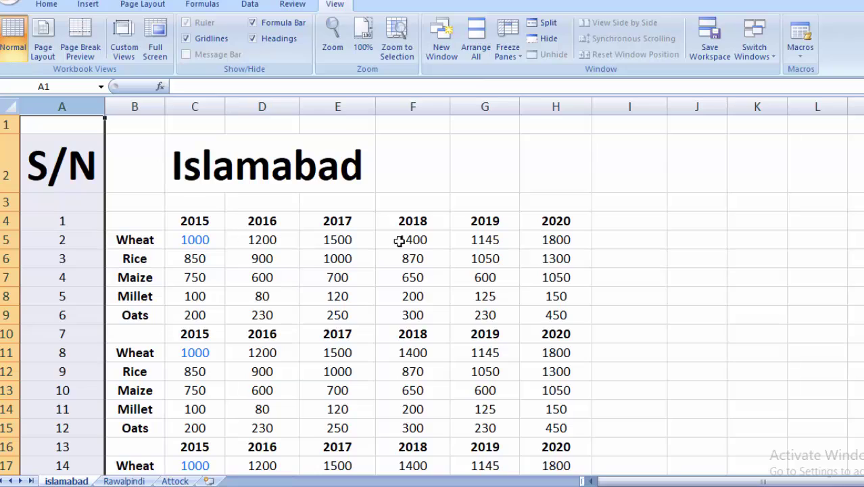
pyautogui.click(642, 259)
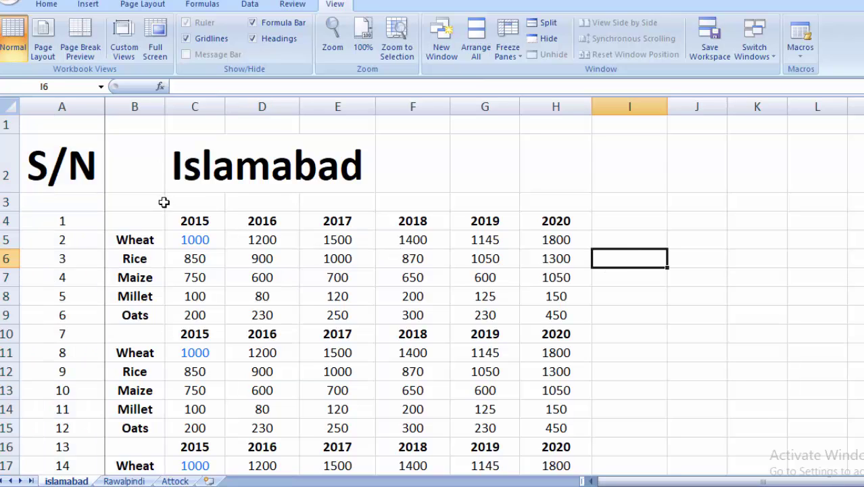
pyautogui.click(624, 287)
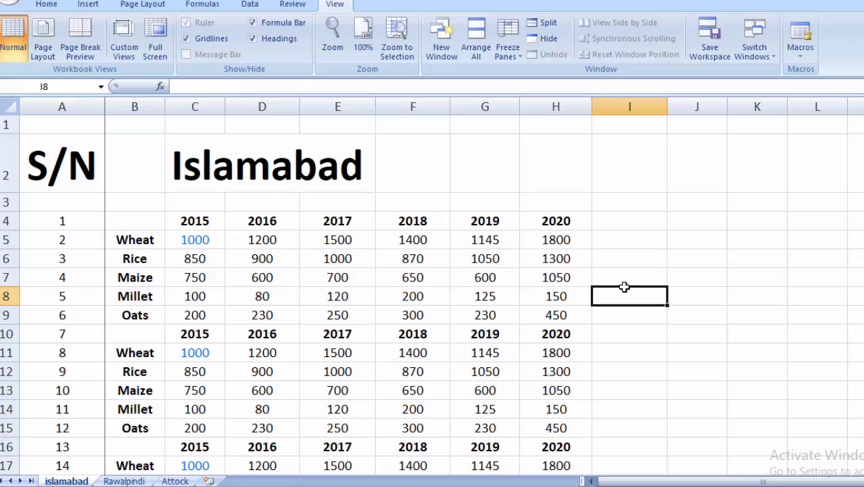
pyautogui.click(654, 320)
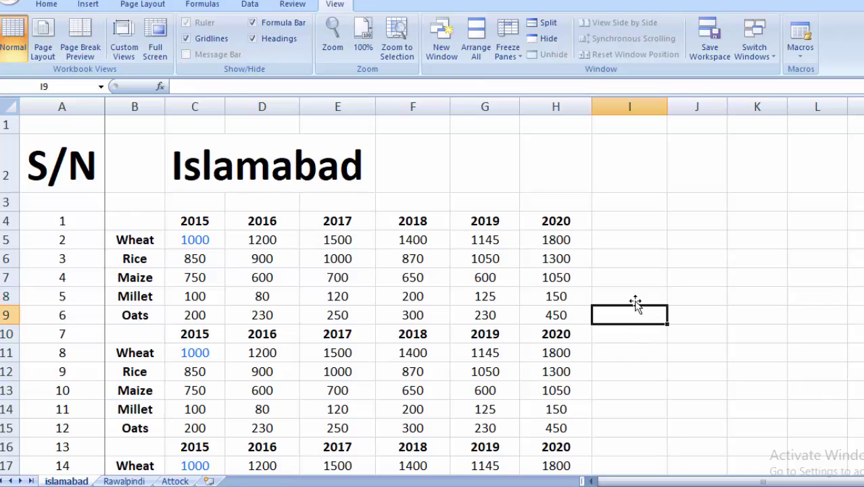
pyautogui.click(799, 486)
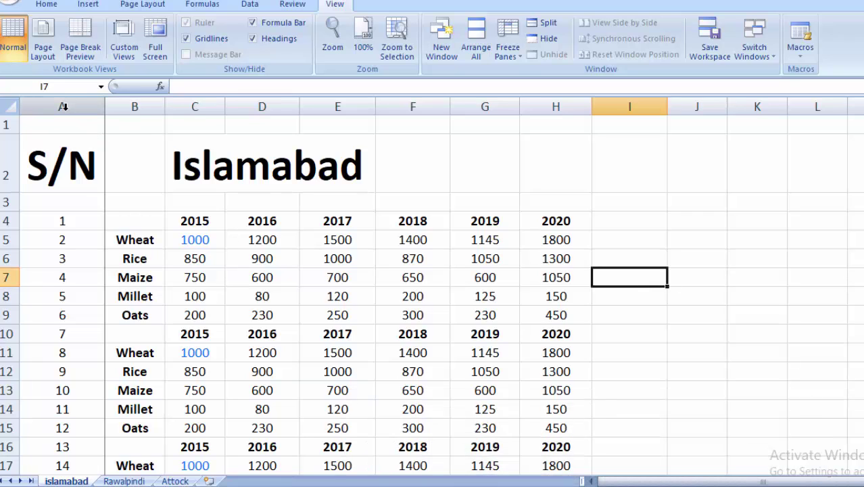
pyautogui.click(63, 107)
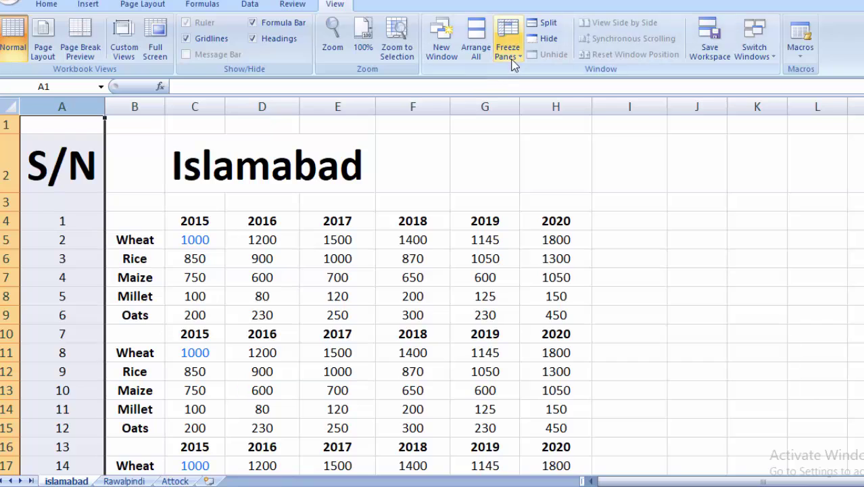
pyautogui.click(509, 54)
pyautogui.click(568, 87)
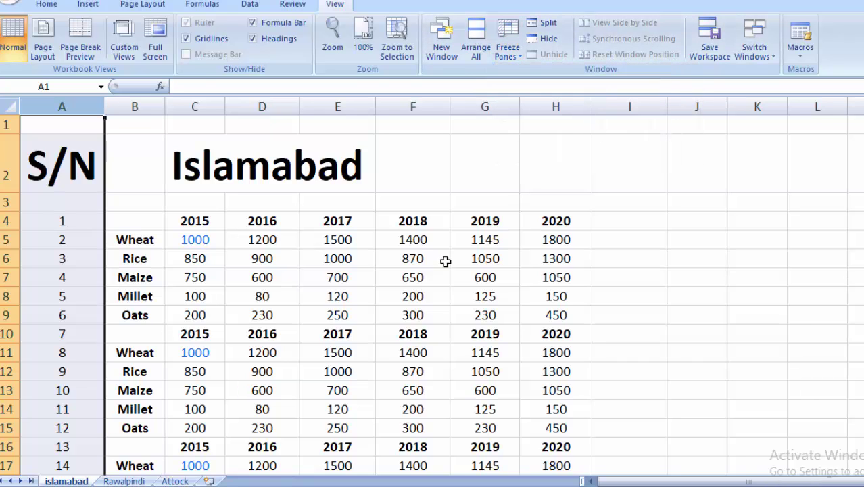
pyautogui.click(673, 303)
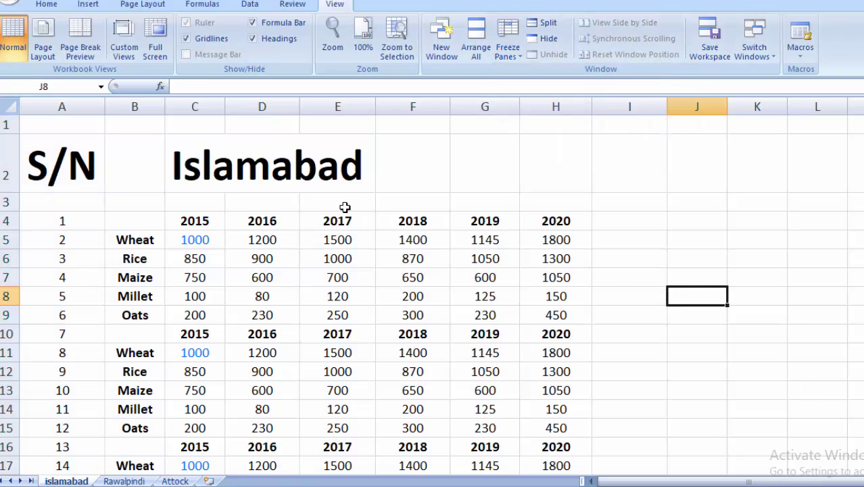
pyautogui.click(671, 255)
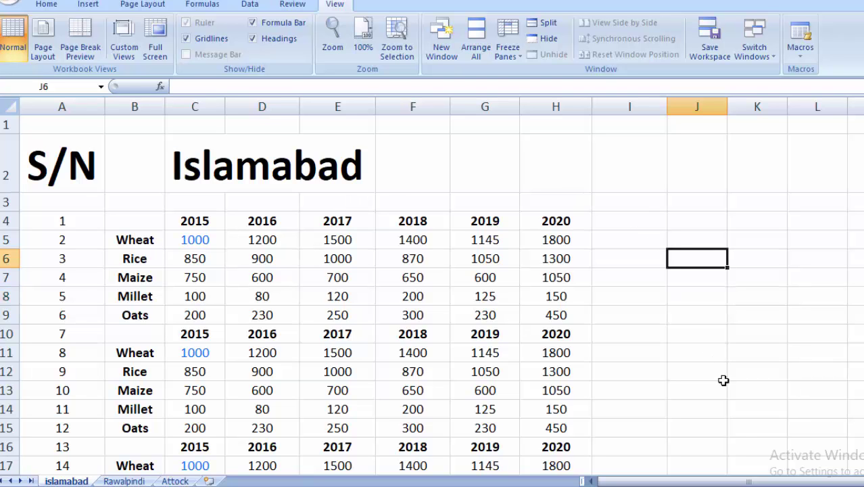
pyautogui.hotkey('alt', 'Tab')
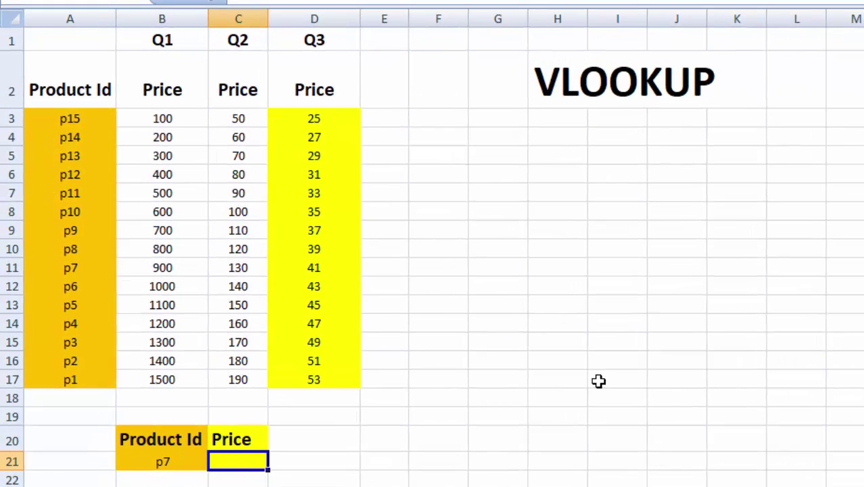
# Step: Highlight the Product Id list A2:A17 in the VLOOKUP price table
pyautogui.click(564, 383)
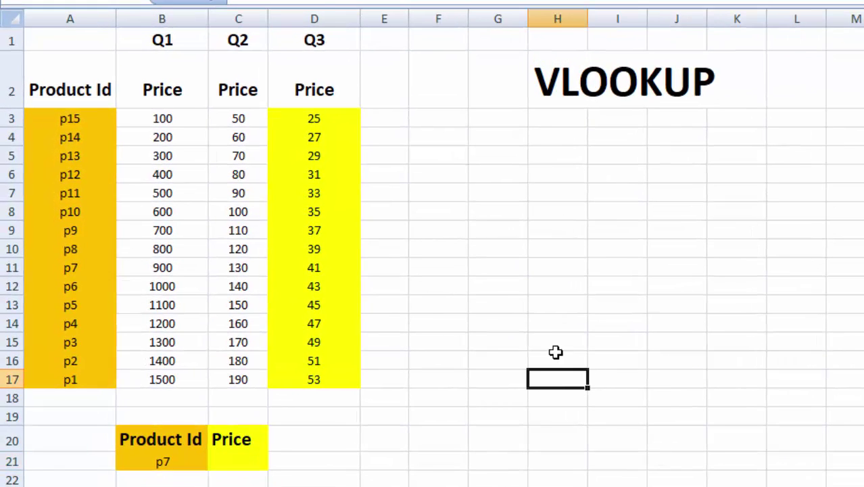
pyautogui.click(495, 317)
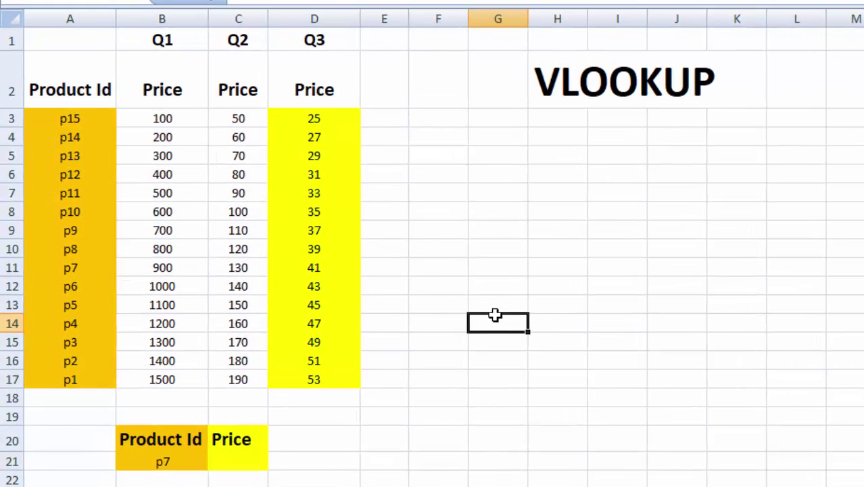
pyautogui.click(456, 261)
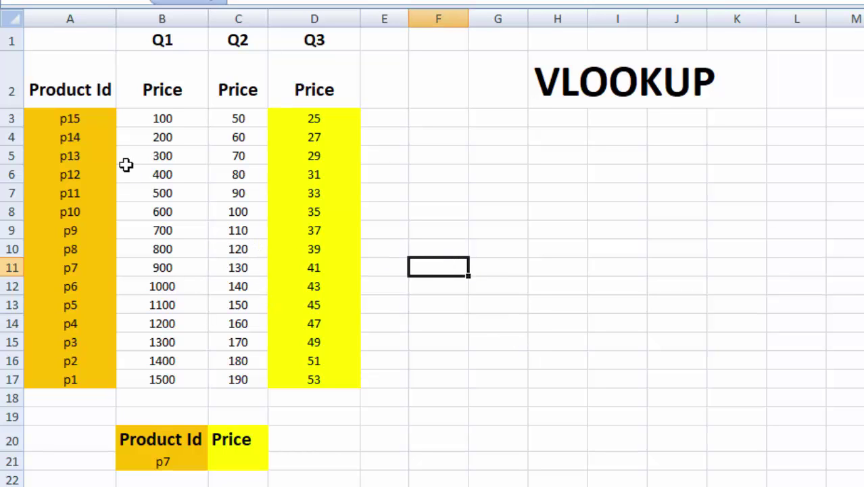
pyautogui.moveTo(70, 88); pyautogui.dragTo(70, 379)
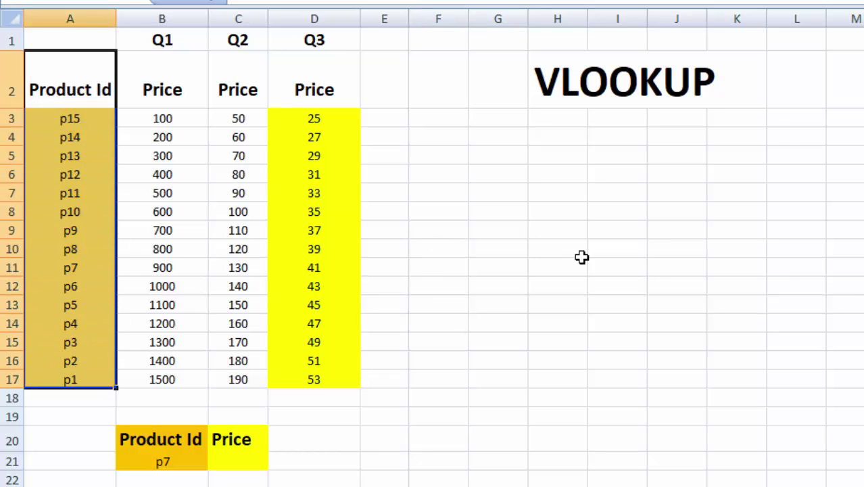
pyautogui.click(499, 264)
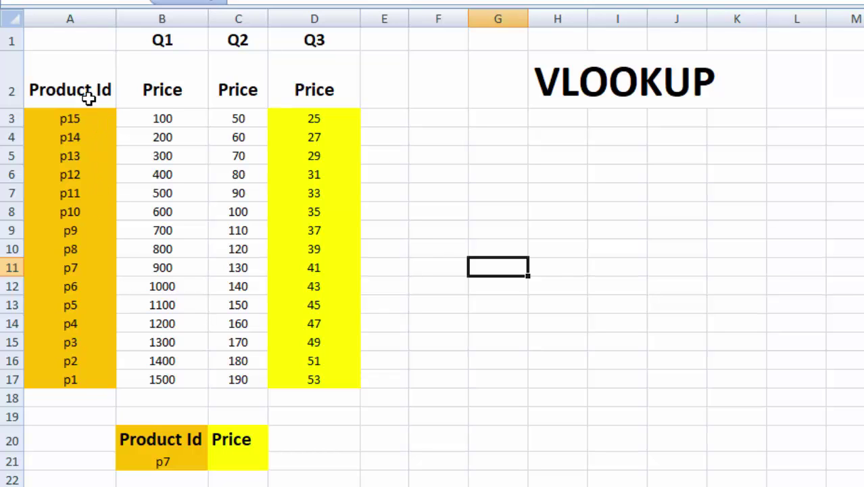
# Step: Highlight the Q1, Q2 and Q3 price columns in turn
pyautogui.moveTo(171, 68); pyautogui.dragTo(169, 362)
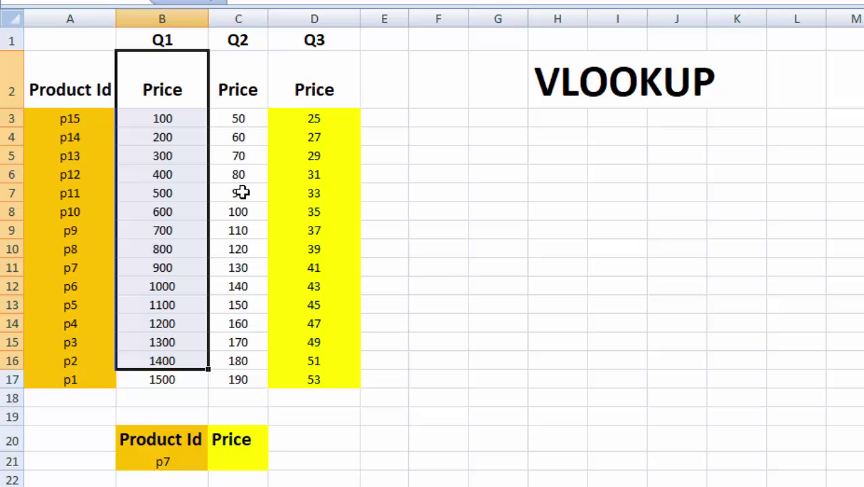
pyautogui.click(247, 80)
pyautogui.moveTo(242, 154); pyautogui.dragTo(241, 332)
pyautogui.moveTo(331, 88); pyautogui.dragTo(333, 364)
pyautogui.click(465, 338)
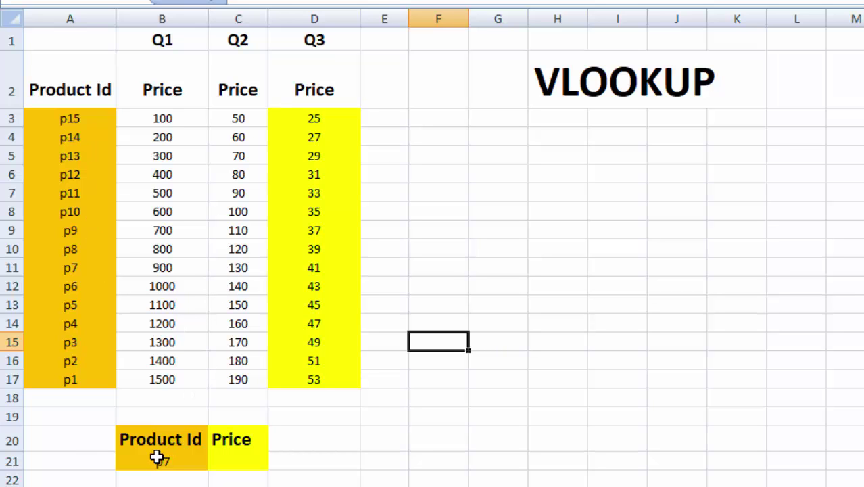
# Step: Enter p7 as the Product Id in lookup box cell B21
pyautogui.moveTo(122, 433); pyautogui.dragTo(263, 465)
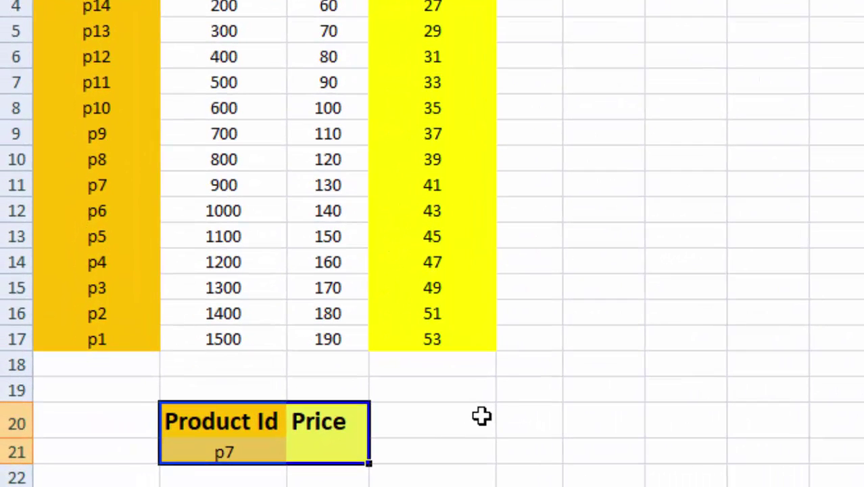
pyautogui.click(482, 416)
pyautogui.click(225, 451)
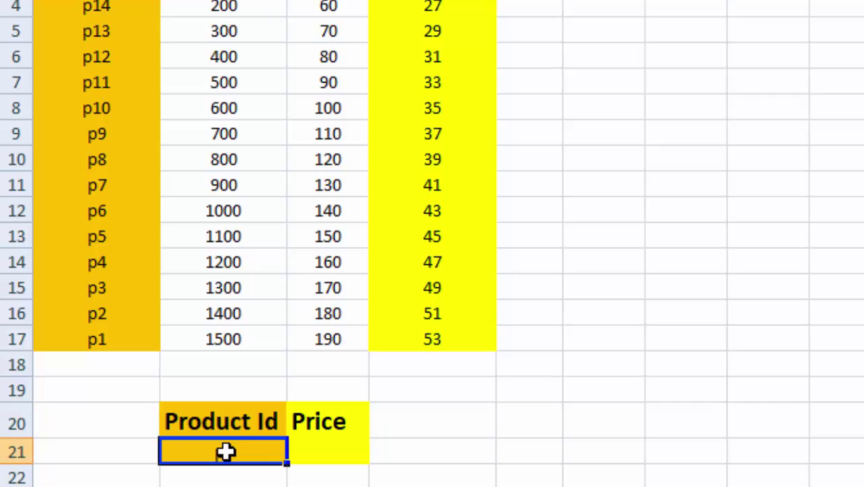
pyautogui.write('p7')
pyautogui.click(338, 447)
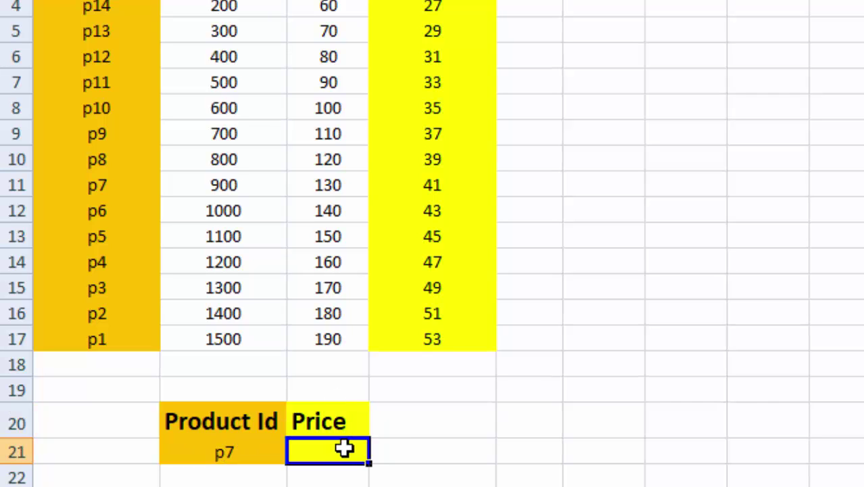
# Step: Highlight the whole p1–p15 product price table
pyautogui.click(454, 429)
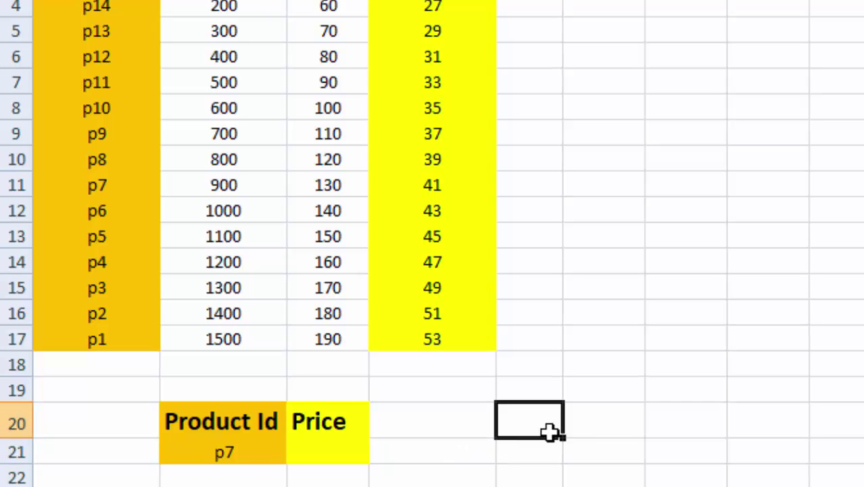
pyautogui.click(574, 410)
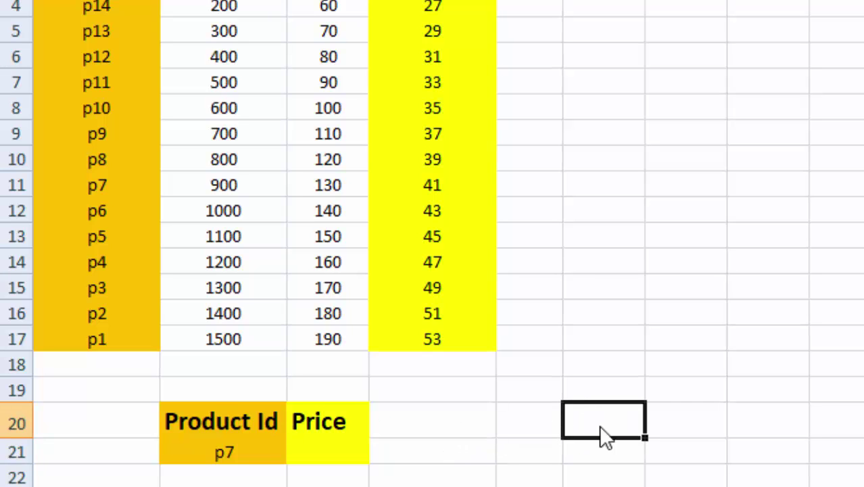
pyautogui.click(674, 424)
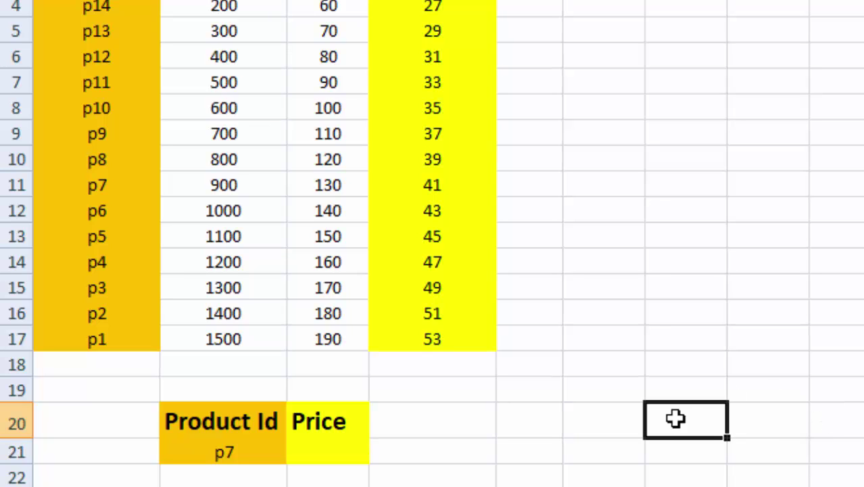
pyautogui.click(787, 406)
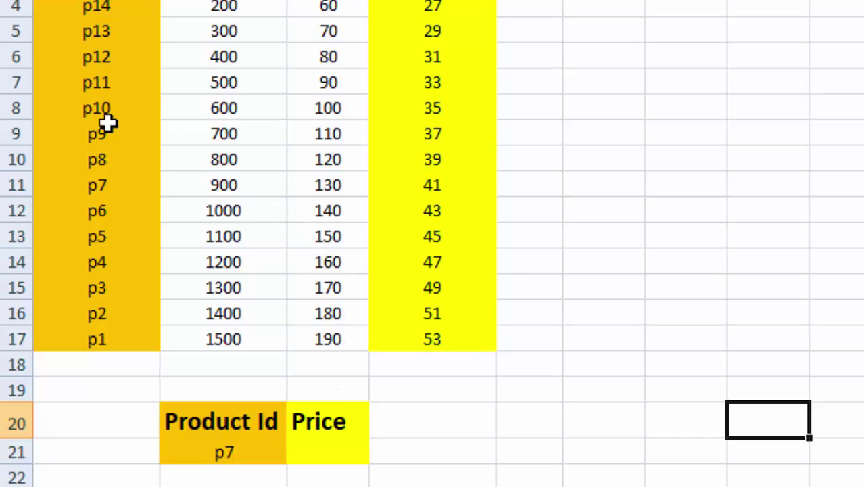
pyautogui.moveTo(61, 3); pyautogui.dragTo(493, 337)
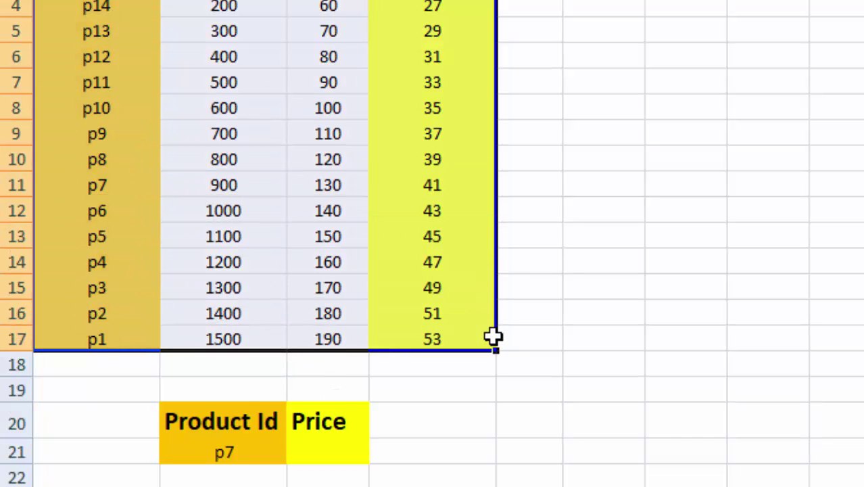
pyautogui.click(567, 178)
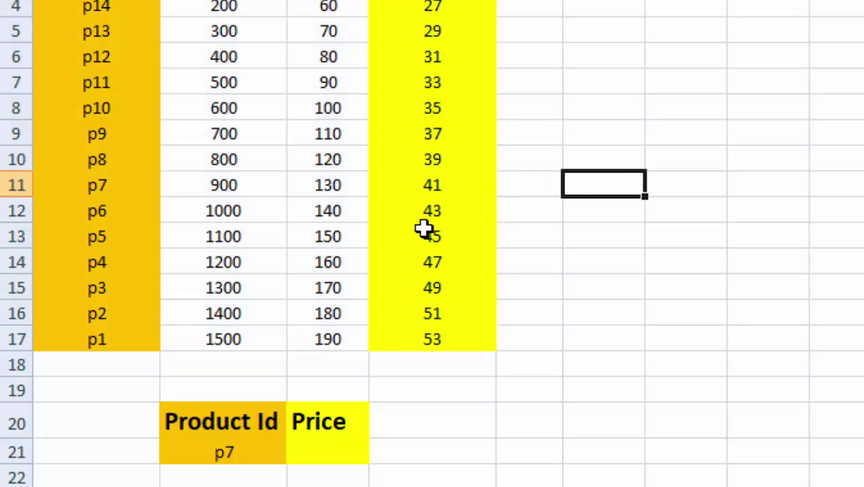
# Step: Point out the p7 value in B21 and the empty Price cell C21
pyautogui.click(231, 451)
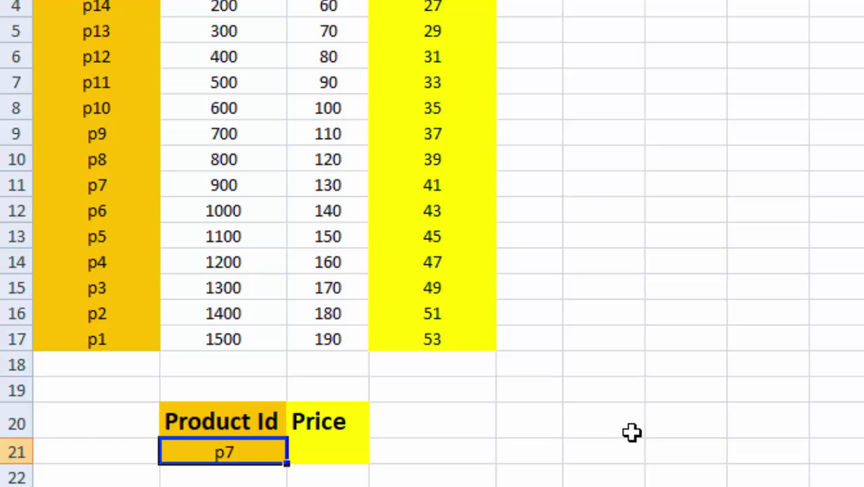
pyautogui.click(309, 451)
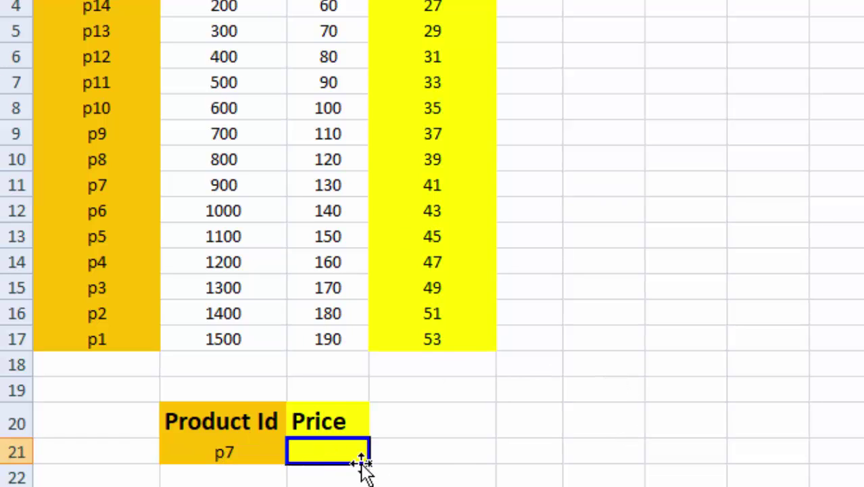
pyautogui.click(514, 420)
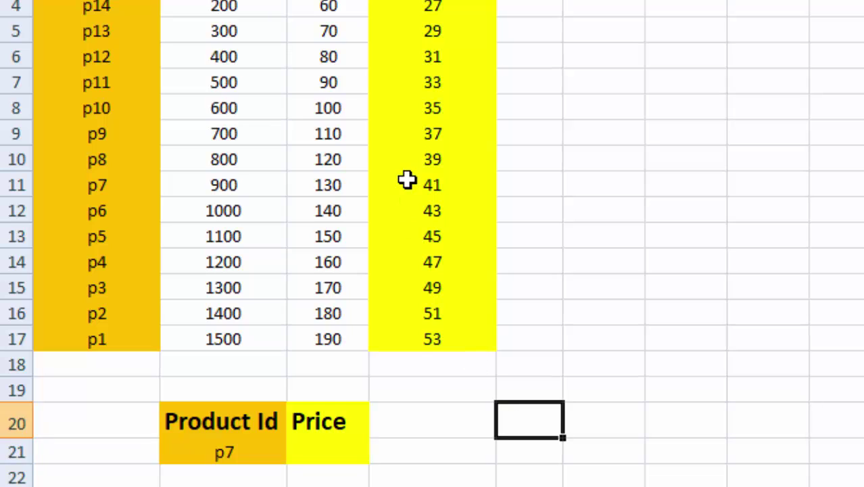
pyautogui.click(264, 450)
pyautogui.click(328, 459)
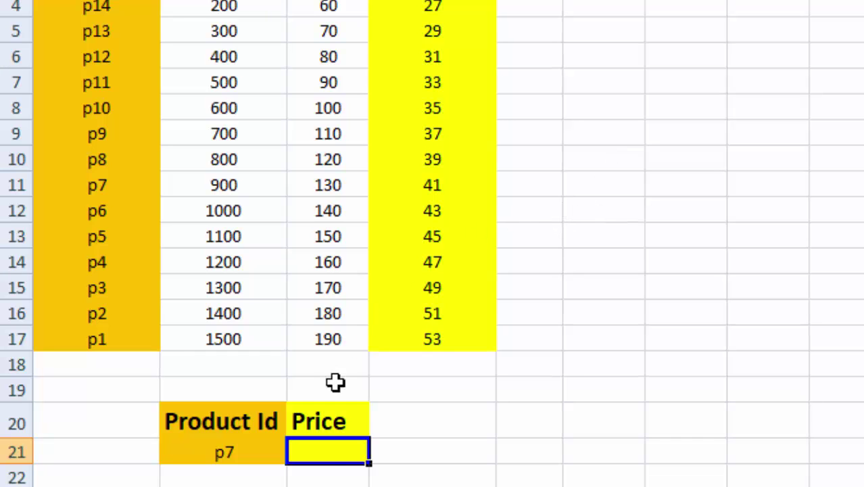
pyautogui.click(459, 436)
pyautogui.click(328, 450)
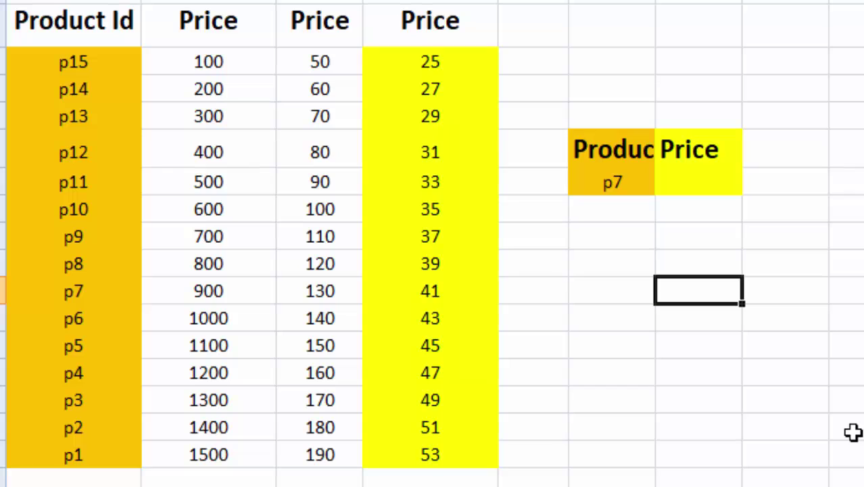
# Step: Label the p7 lookup box q3
pyautogui.click(617, 183)
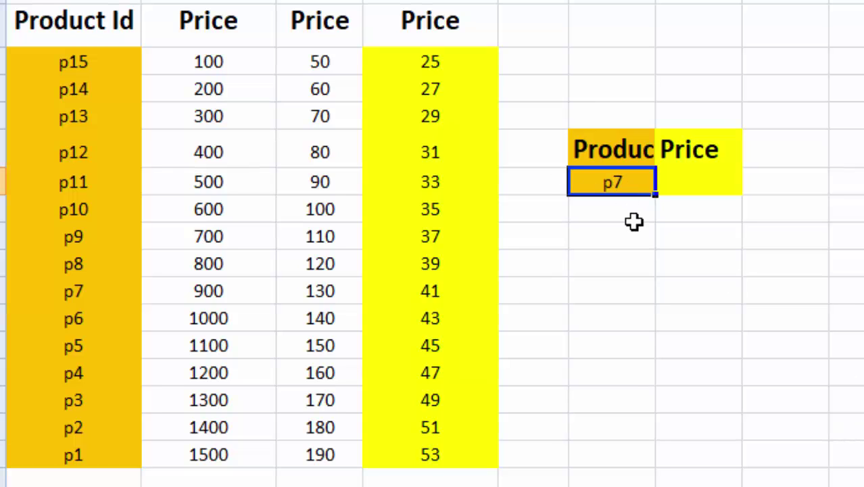
pyautogui.click(689, 186)
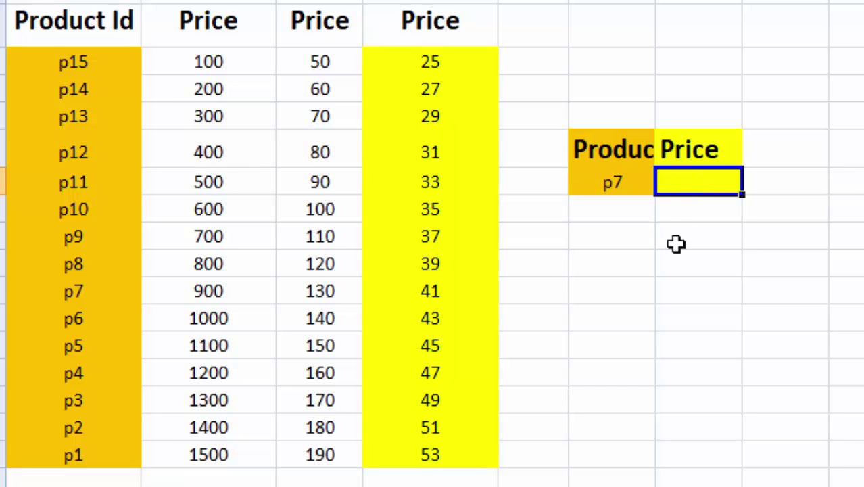
pyautogui.click(672, 93)
pyautogui.click(621, 87)
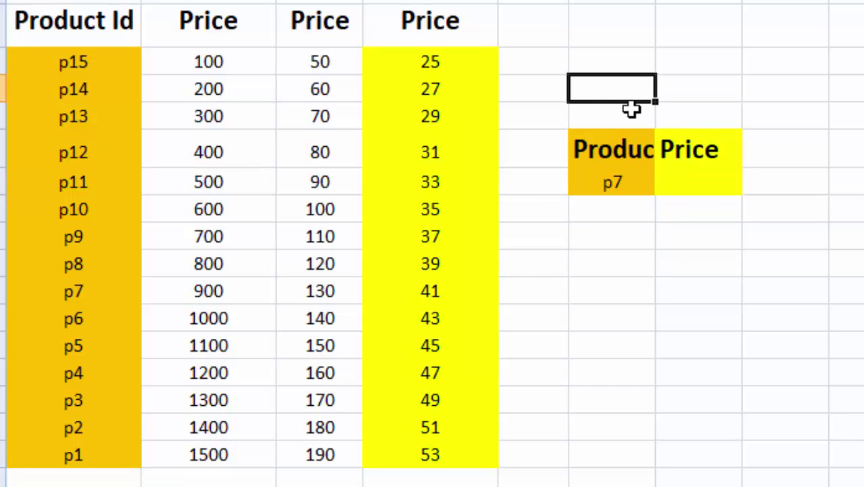
pyautogui.write('q3')
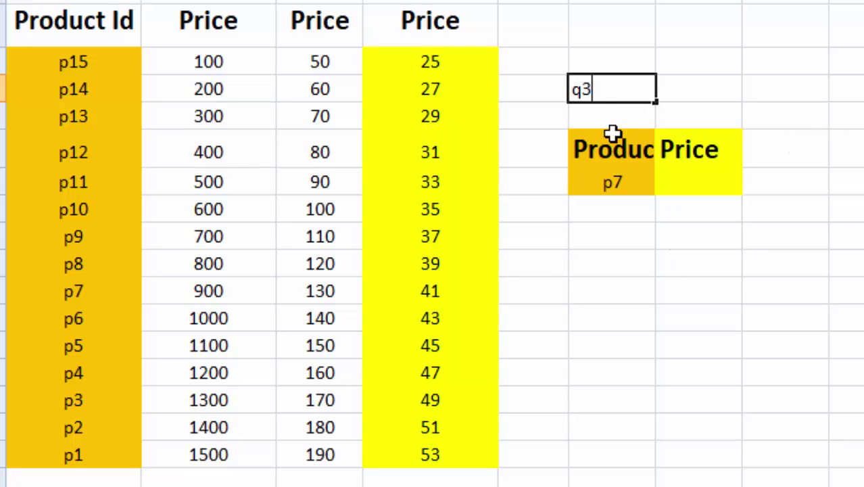
pyautogui.click(863, 209)
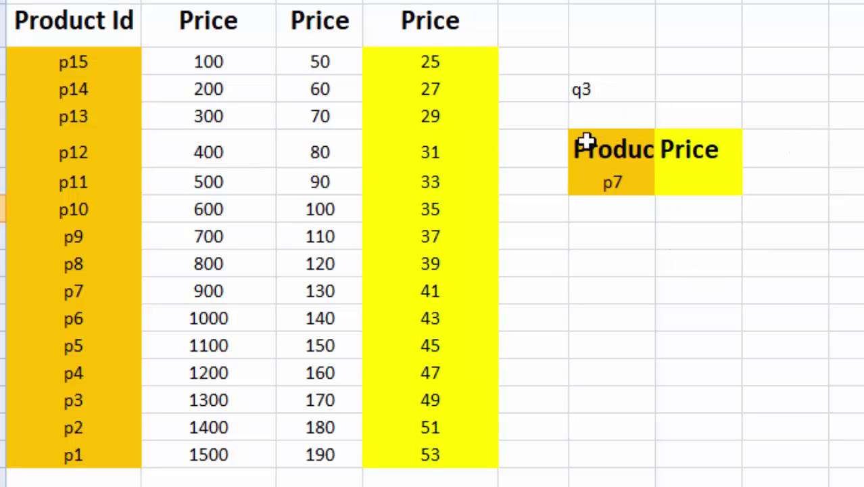
# Step: Copy the lookup box to I3:J4 and label the copy Q2
pyautogui.moveTo(586, 141); pyautogui.dragTo(694, 184)
pyautogui.hotkey('ctrl', 'c')
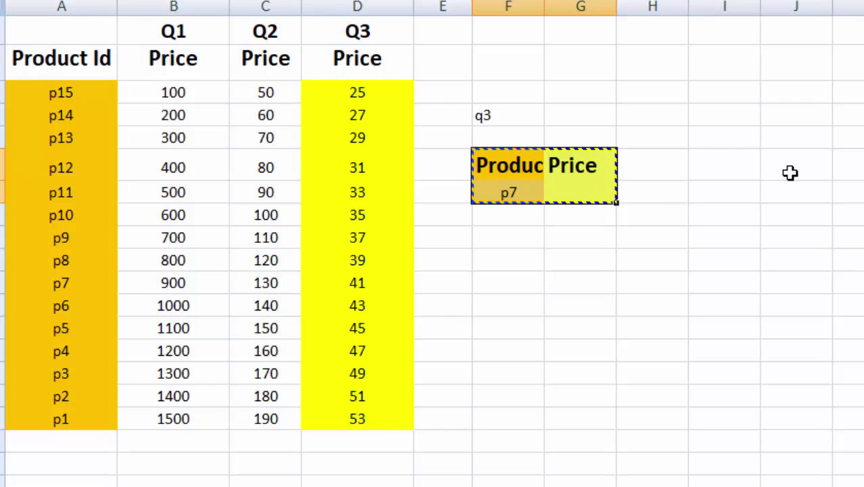
pyautogui.click(748, 158)
pyautogui.hotkey('ctrl', 'v')
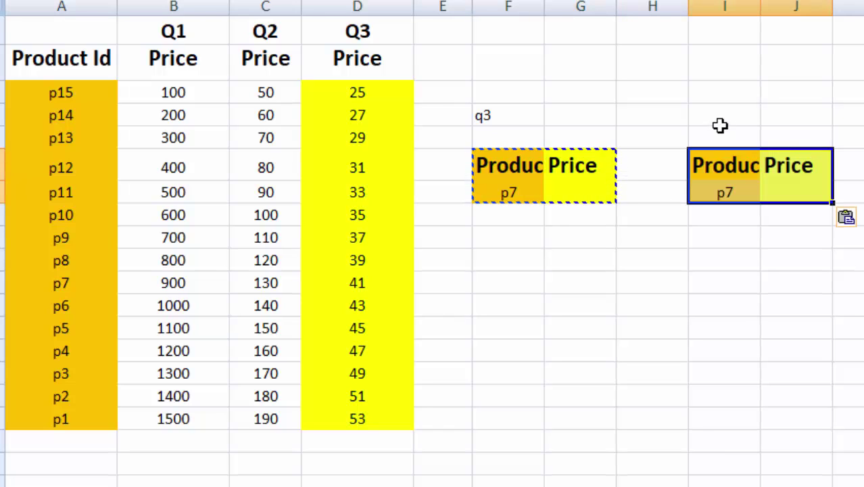
pyautogui.click(720, 118)
pyautogui.write('Q2')
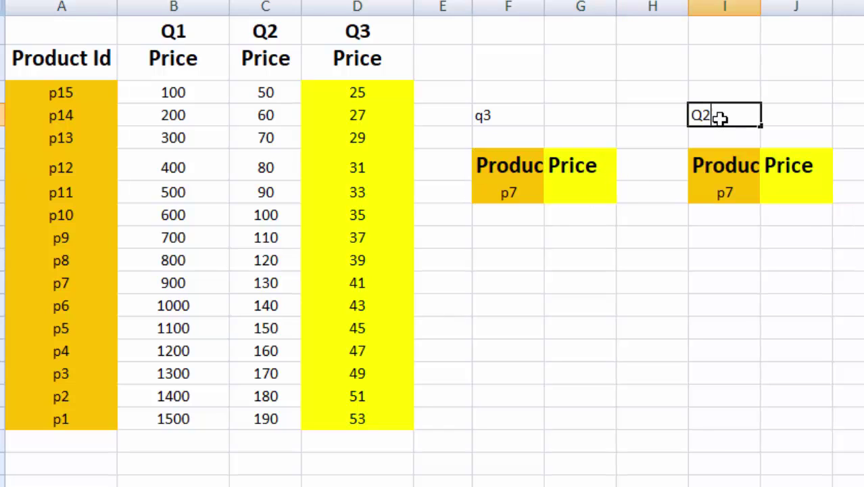
pyautogui.click(727, 296)
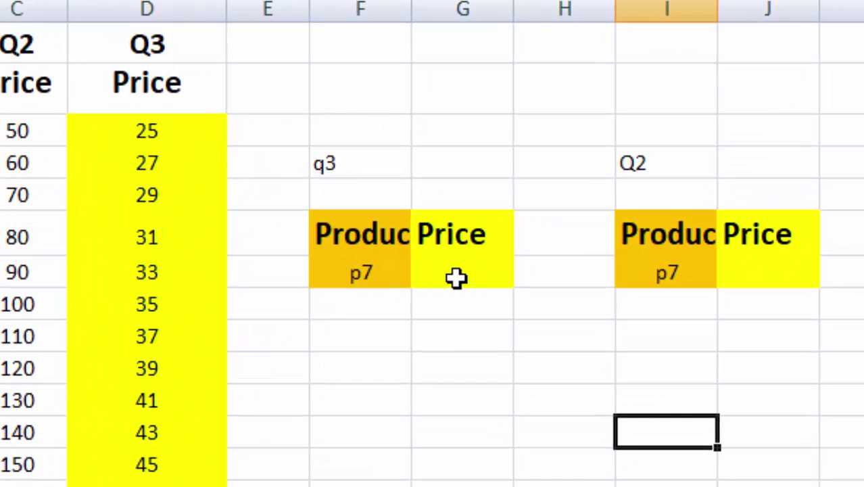
# Step: Enter =VLOOKUP(F7,A3:D17,4,0) in G7 so it returns p7's Q3 price of 41
pyautogui.click(553, 213)
pyautogui.click(463, 338)
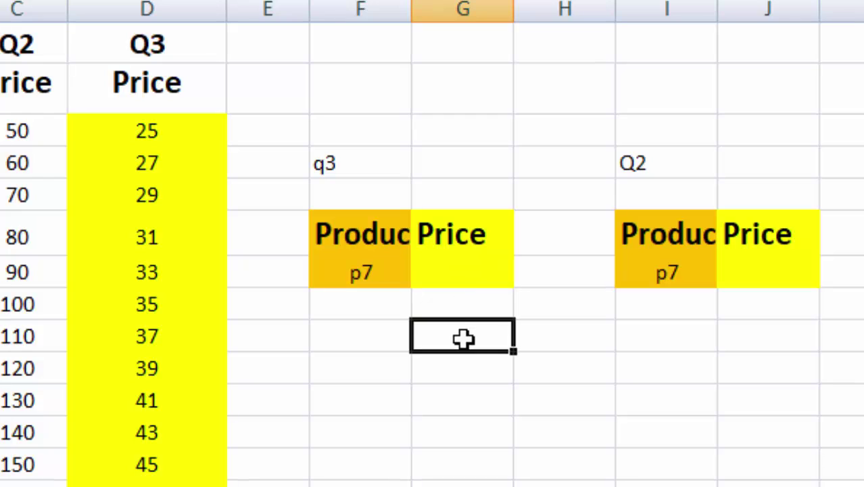
pyautogui.click(470, 277)
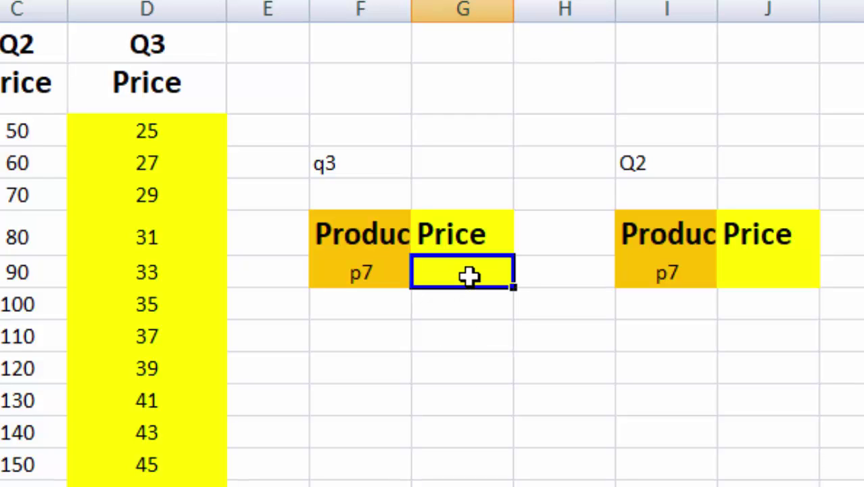
pyautogui.doubleClick(469, 277)
pyautogui.write('=')
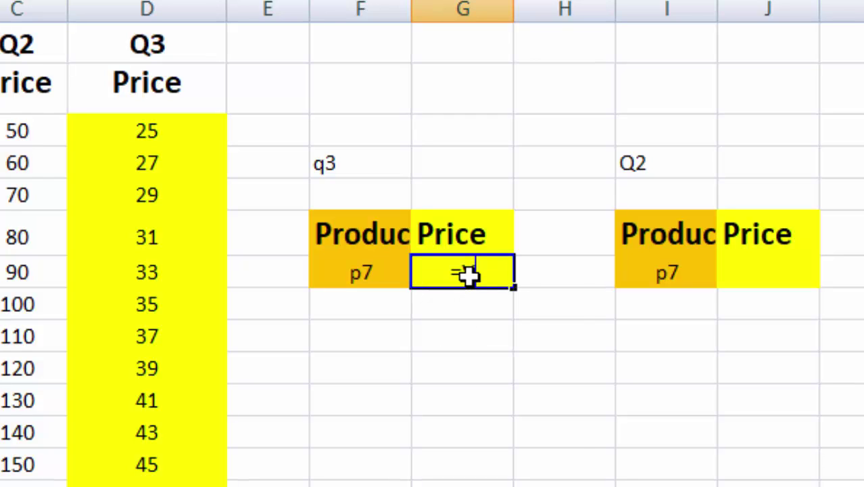
pyautogui.write('VLOOKUP')
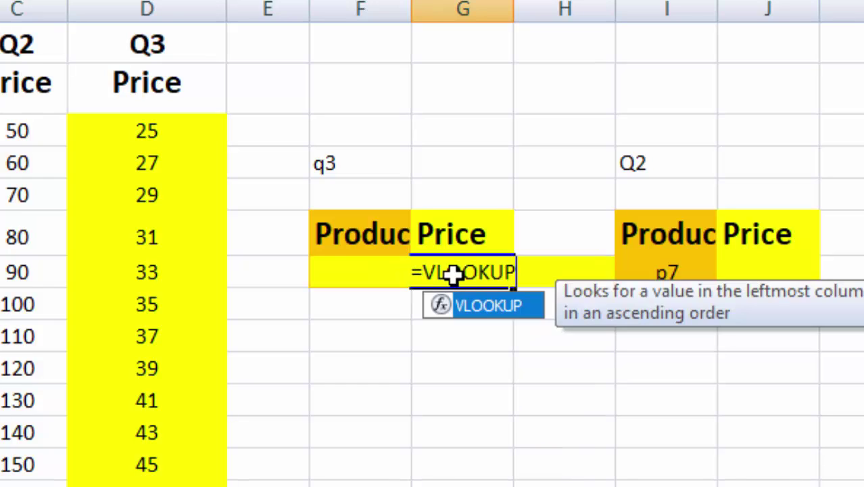
pyautogui.write('(')
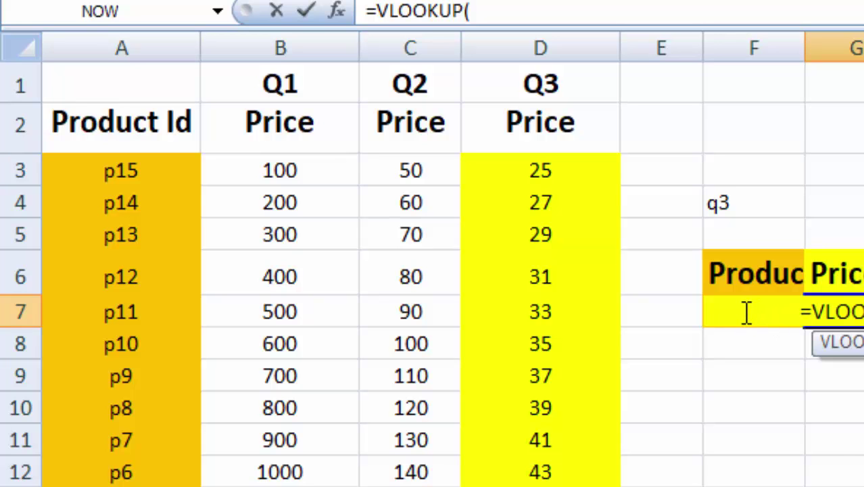
pyautogui.write('F')
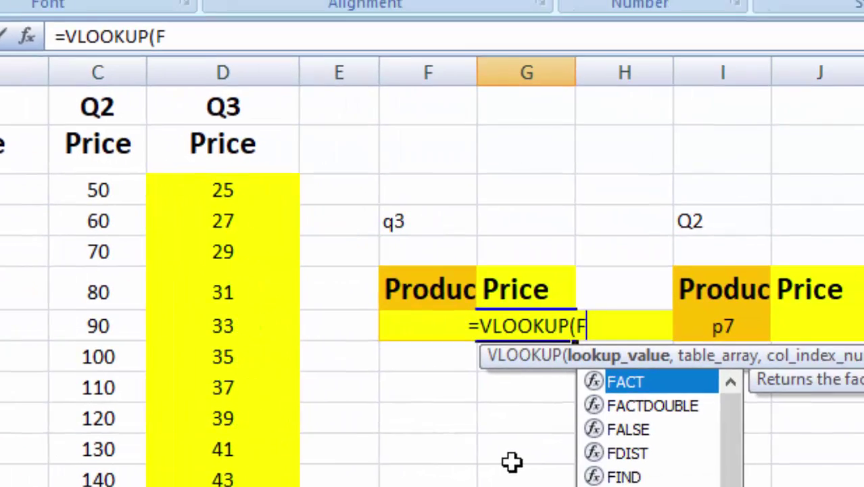
pyautogui.write('7,')
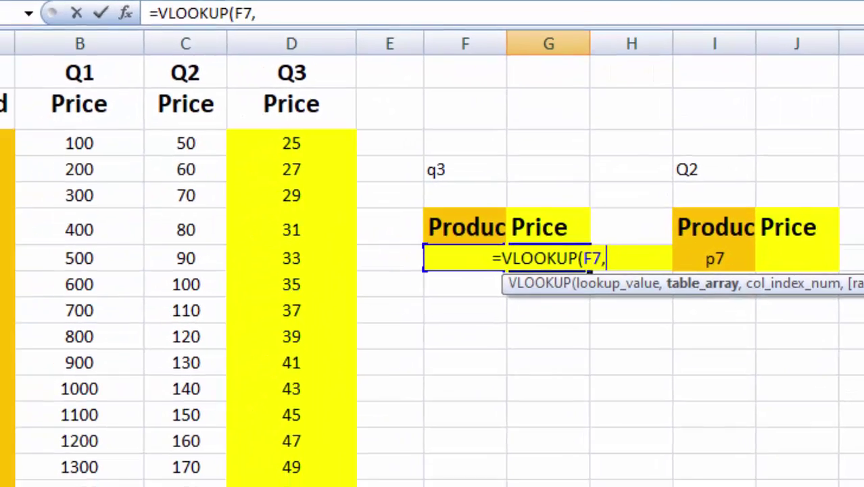
pyautogui.moveTo(73, 116); pyautogui.dragTo(399, 446)
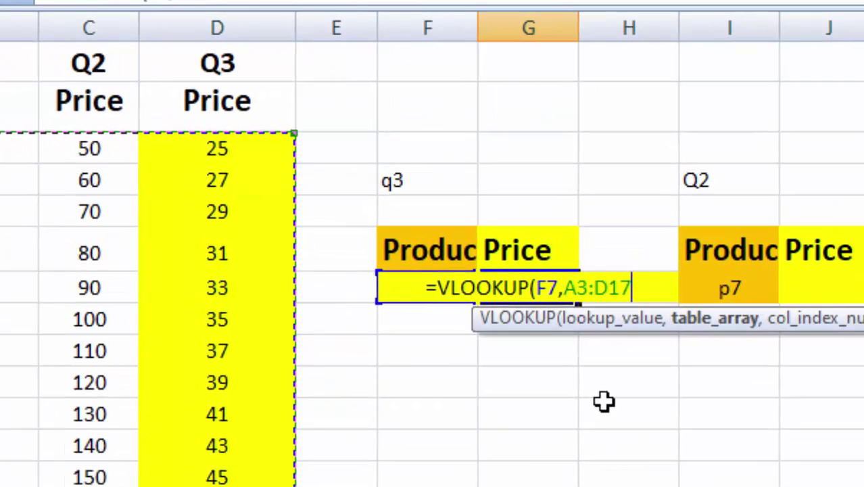
pyautogui.write(',')
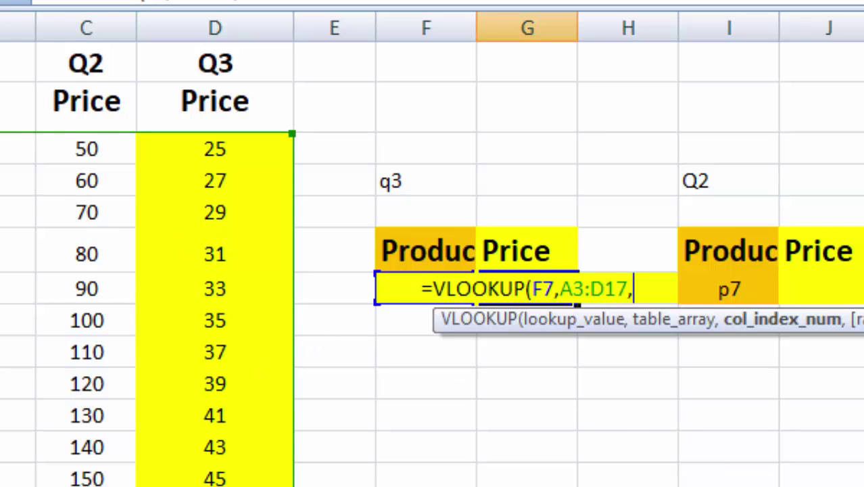
pyautogui.write('4,')
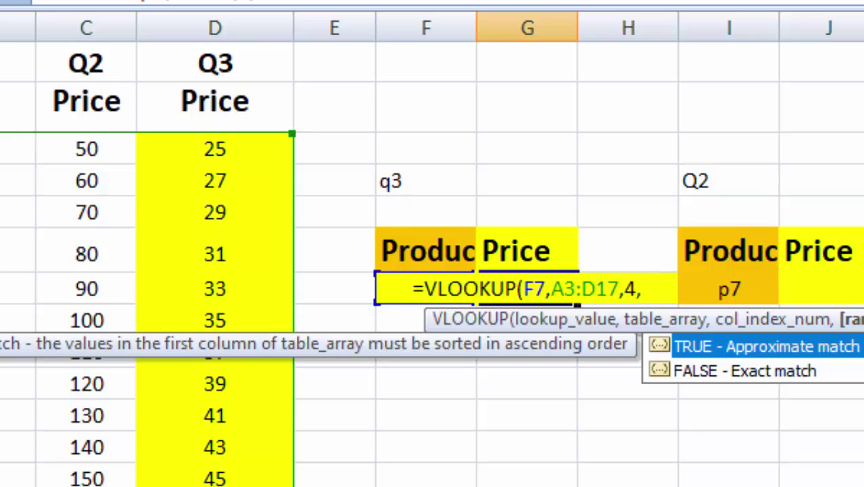
pyautogui.write('0')
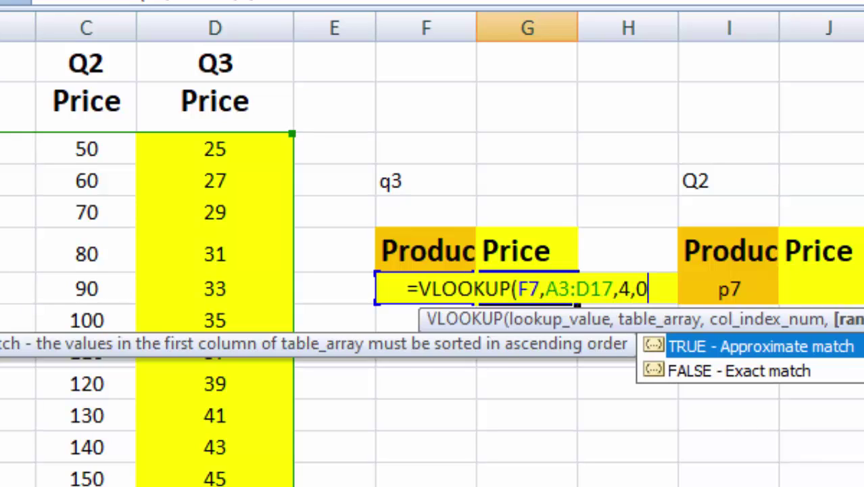
pyautogui.write(')')
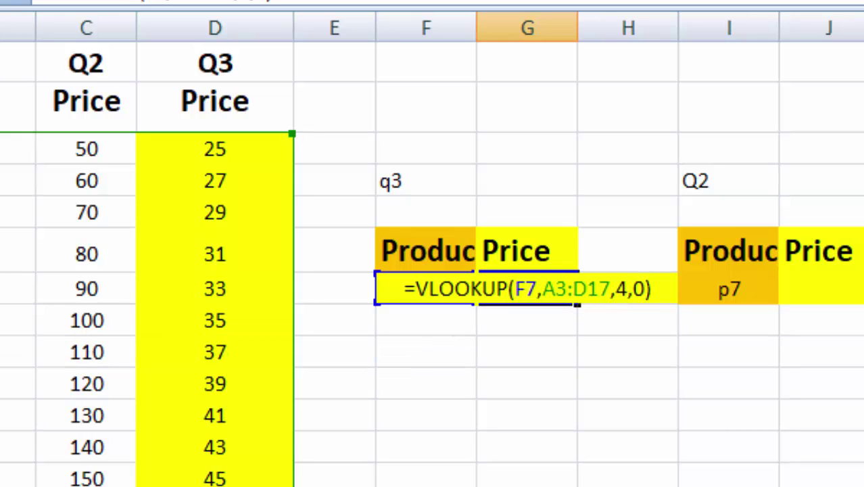
pyautogui.press('Return')
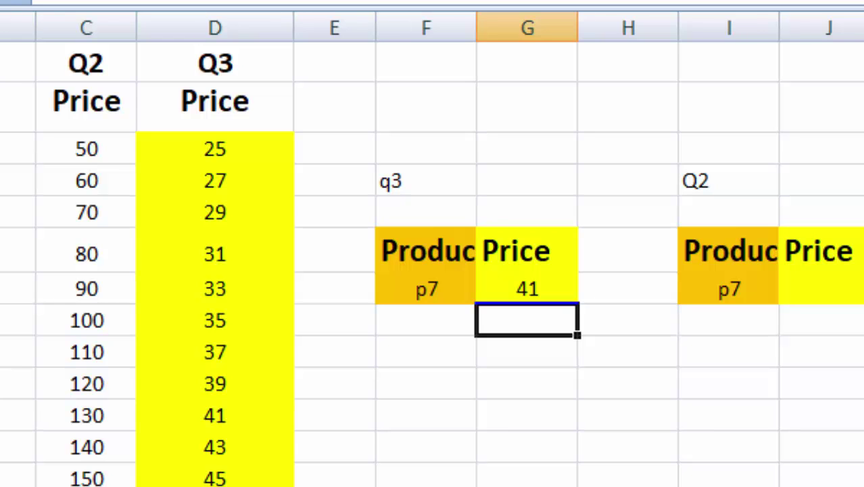
# Step: Change the q3 block's Product Id to P2 and confirm 51 matches the p2 row
pyautogui.click(447, 477)
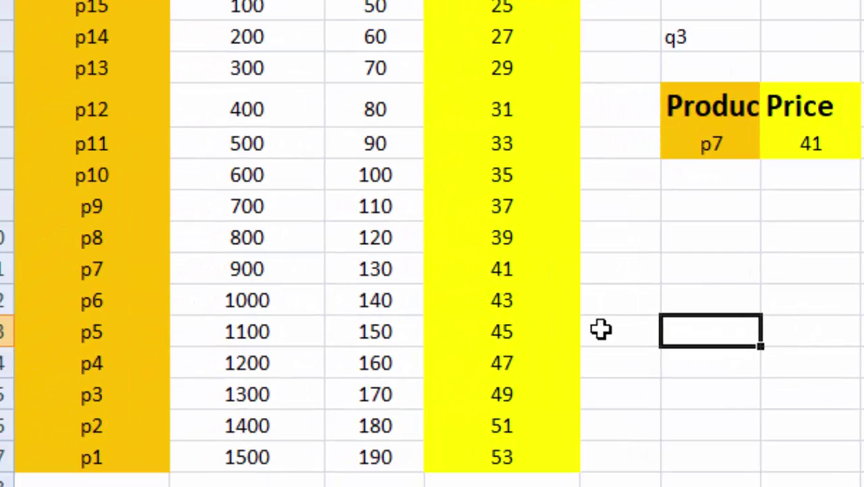
pyautogui.click(721, 144)
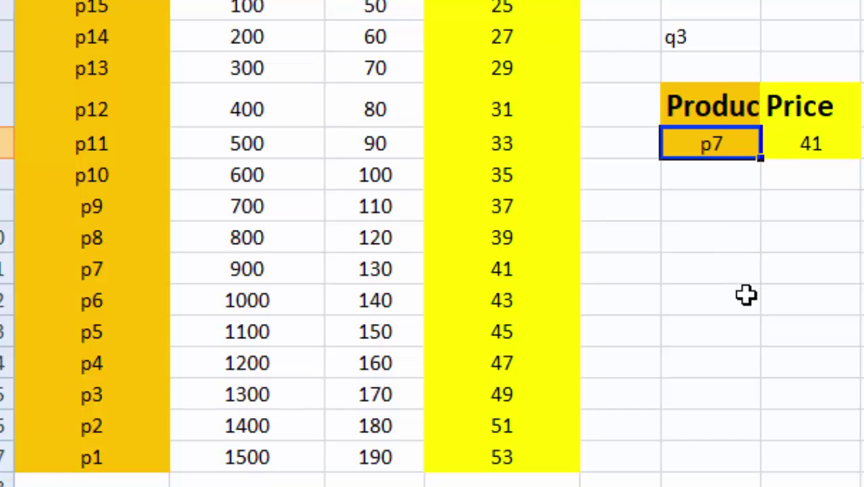
pyautogui.write('P')
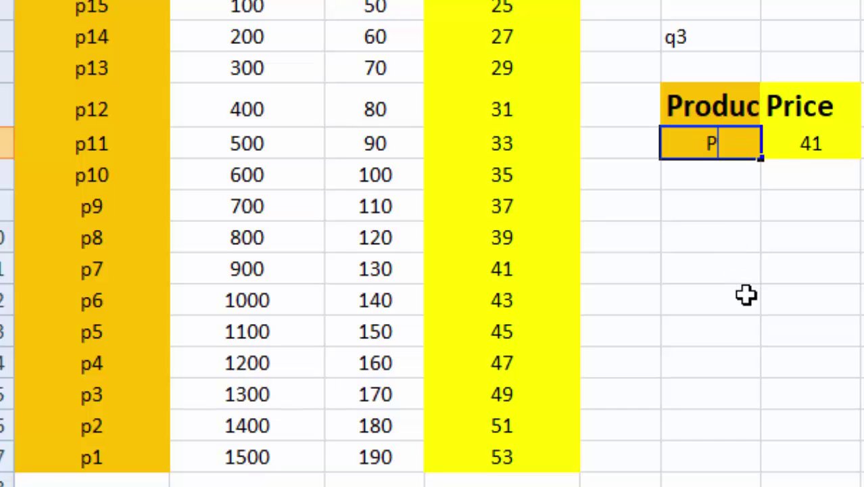
pyautogui.write('2')
pyautogui.press('Return')
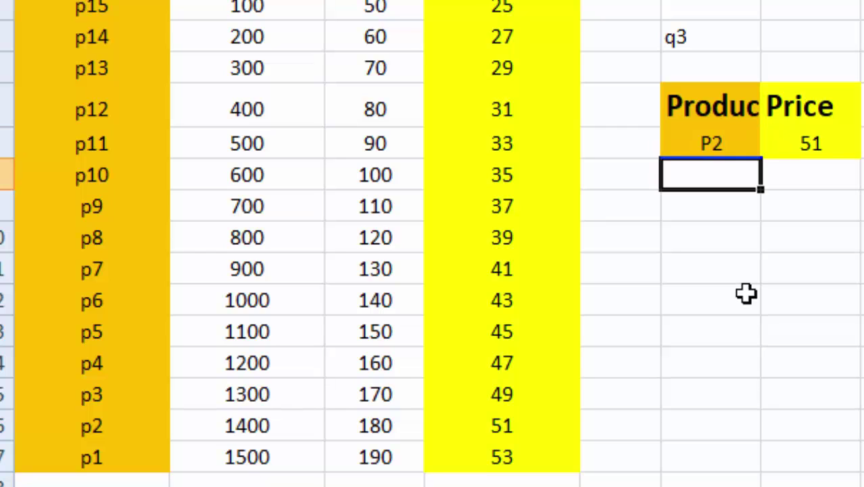
pyautogui.moveTo(91, 428); pyautogui.dragTo(489, 432)
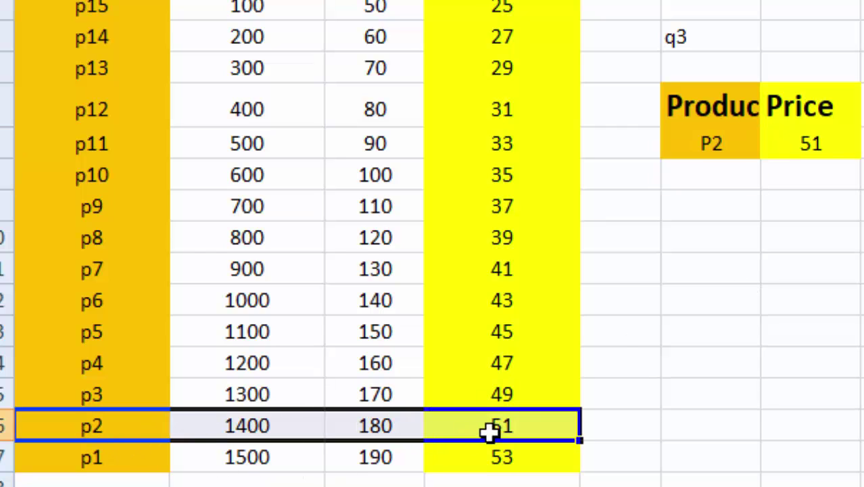
# Step: Start a =VLOOKUP( formula in the Q2 block's Price cell J7
pyautogui.click(706, 42)
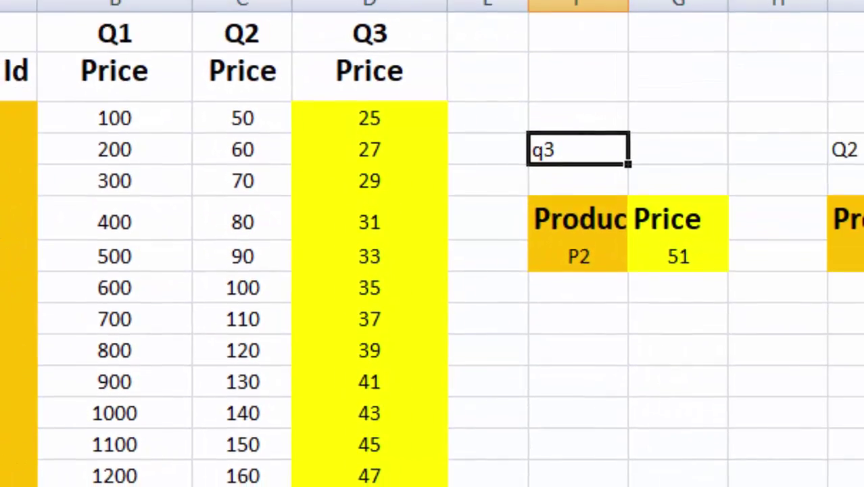
pyautogui.click(711, 242)
pyautogui.click(696, 136)
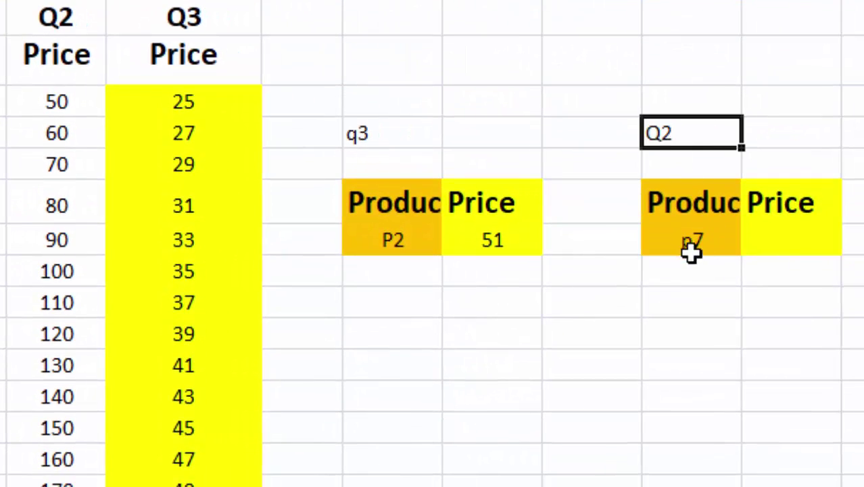
pyautogui.click(718, 306)
pyautogui.click(799, 239)
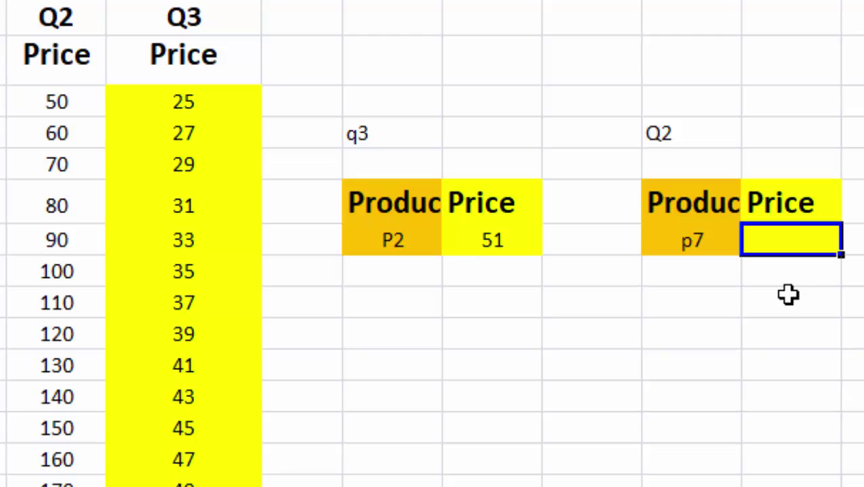
pyautogui.write('=')
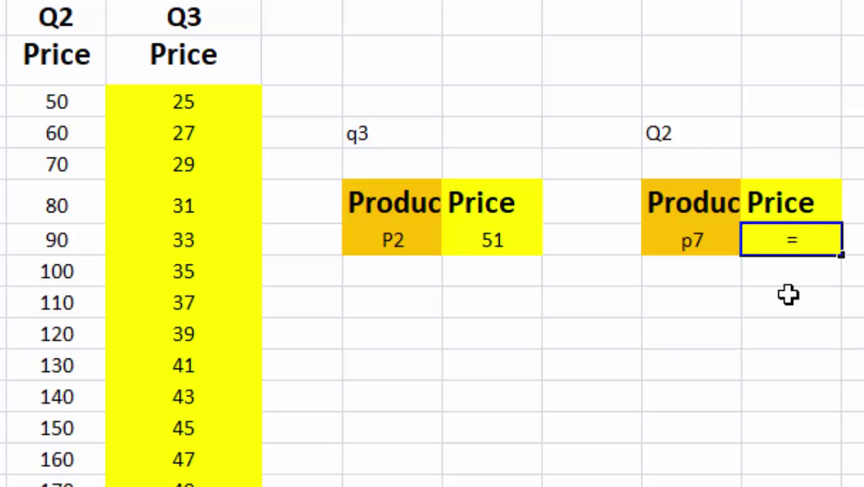
pyautogui.write('VLOO')
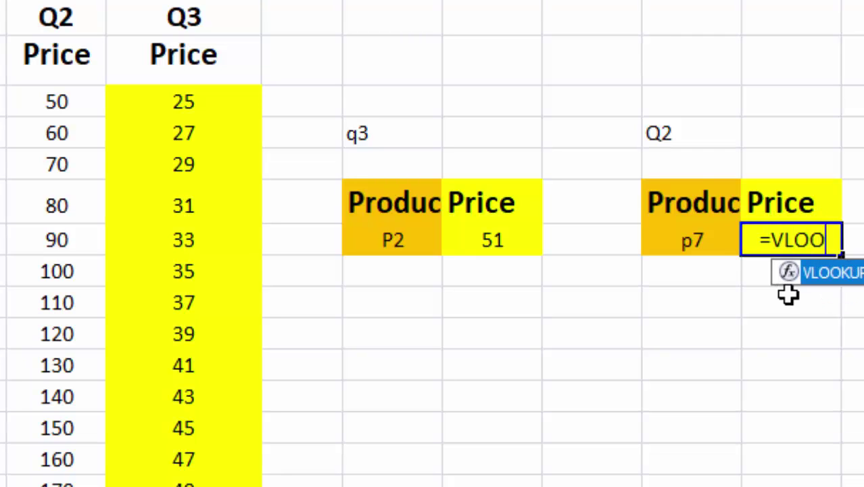
pyautogui.write('KUP')
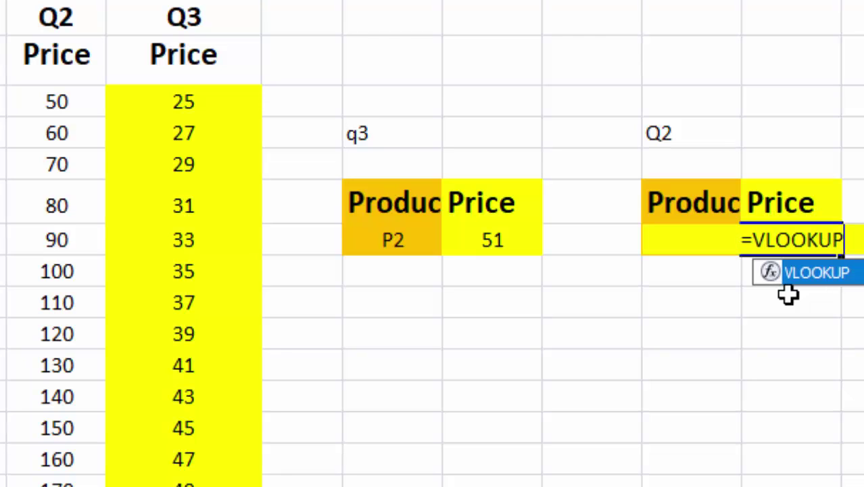
pyautogui.write('(')
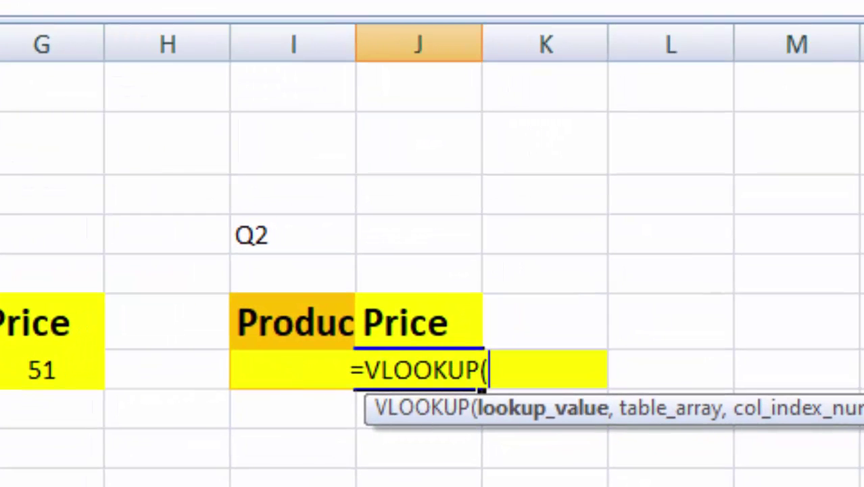
# Step: Complete =VLOOKUP(I7,A3:D17,3,0) in J7 so it returns 130 for p7
pyautogui.write('I7')
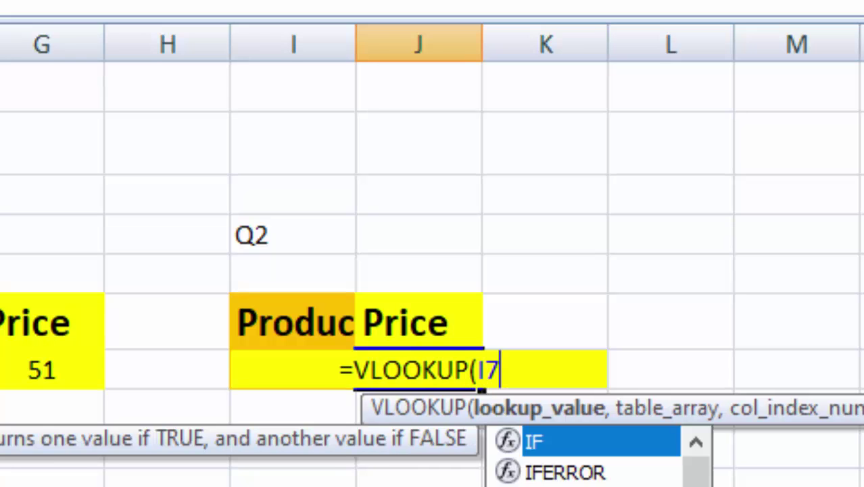
pyautogui.write(',')
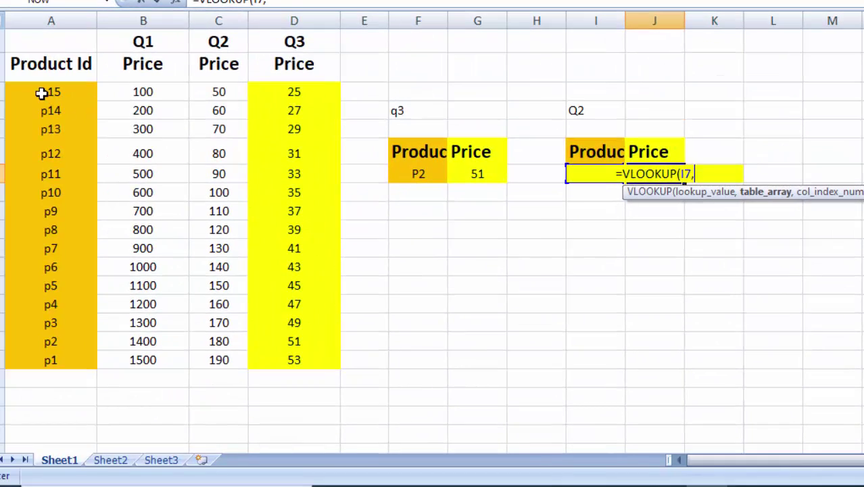
pyautogui.moveTo(42, 93); pyautogui.dragTo(313, 361)
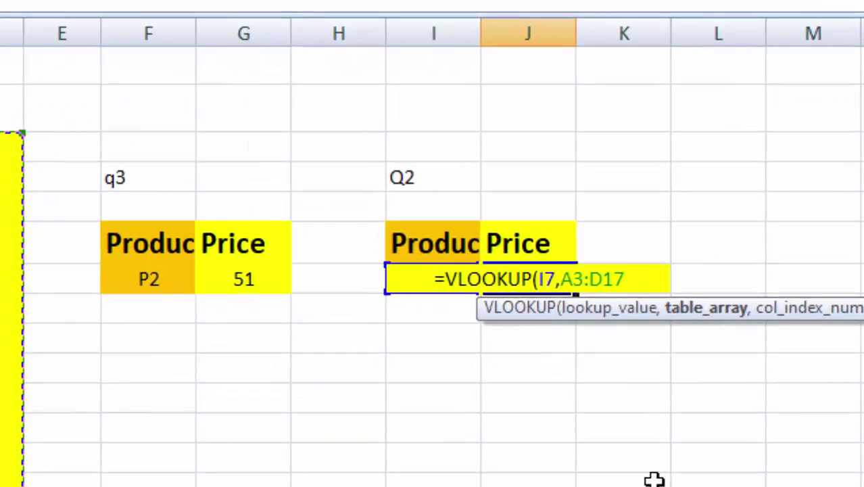
pyautogui.write(',')
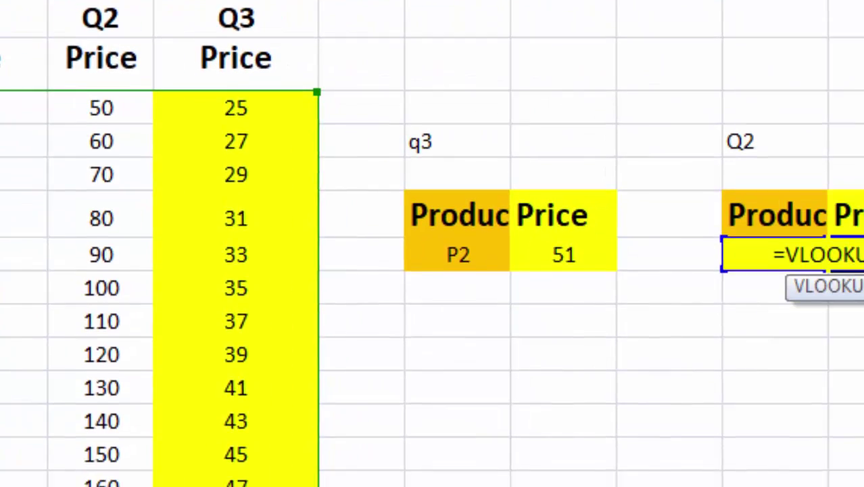
pyautogui.write('3:D17,3')
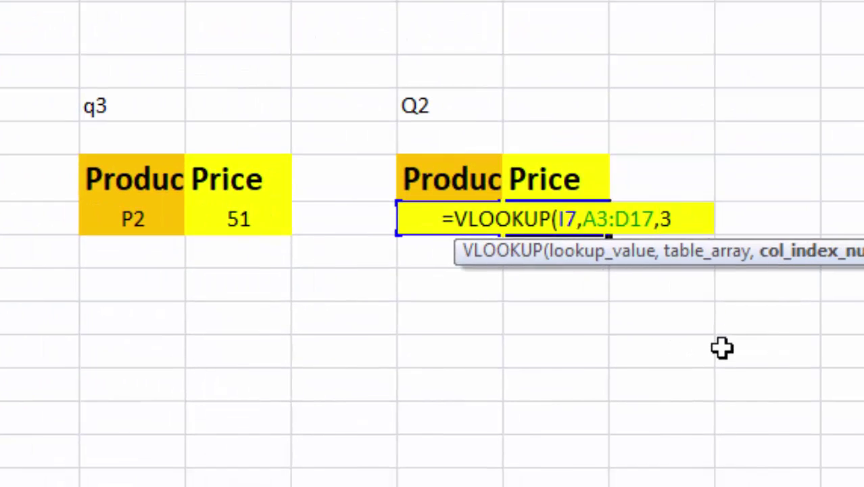
pyautogui.write(',0')
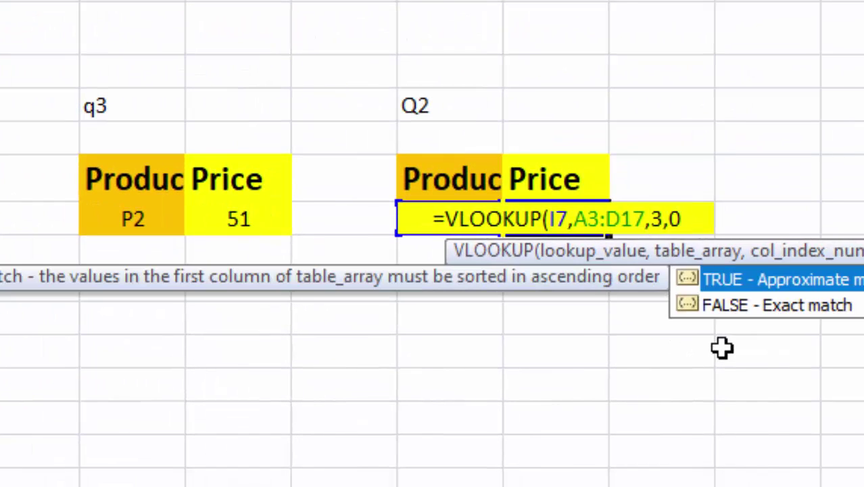
pyautogui.write(')')
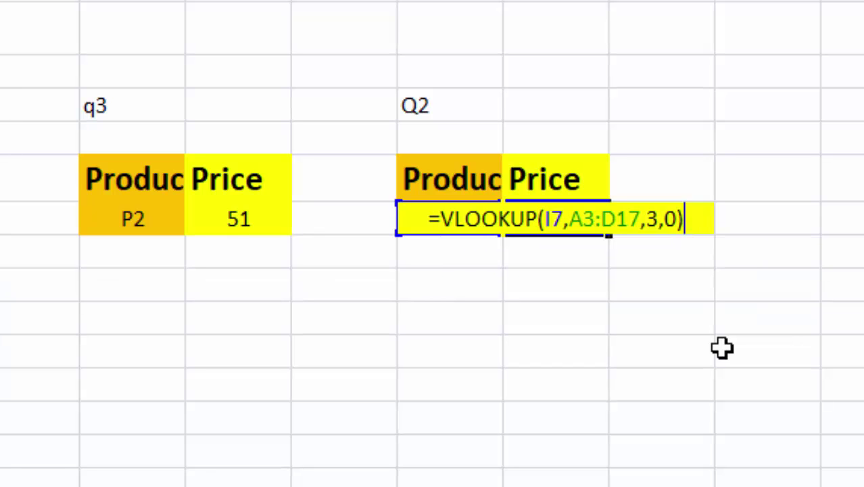
pyautogui.press('Return')
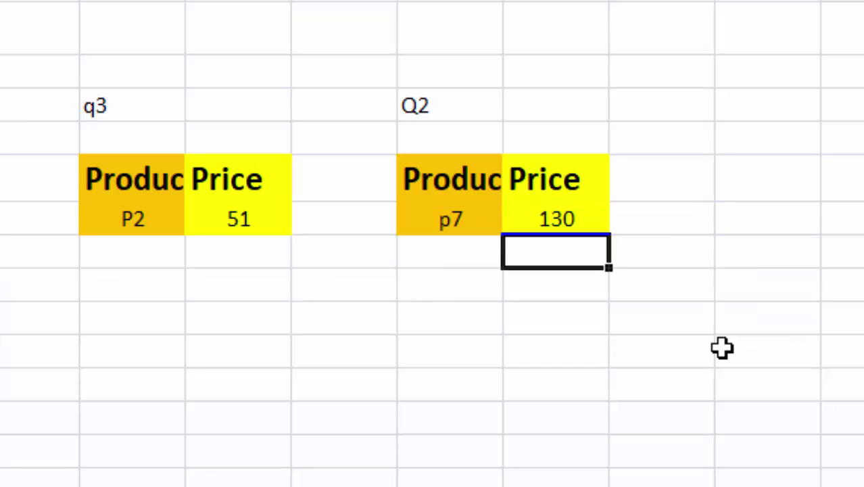
# Step: Change the Q2 block's Product Id from p7 to P3
pyautogui.click(448, 222)
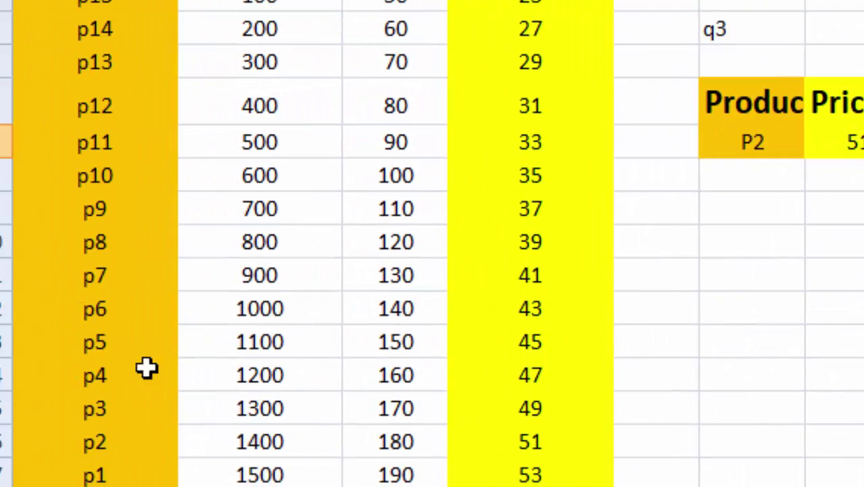
pyautogui.moveTo(94, 280); pyautogui.dragTo(424, 281)
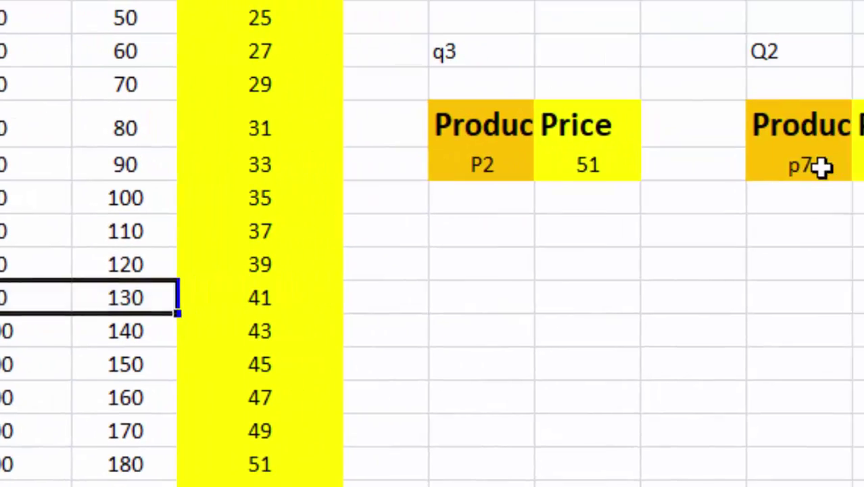
pyautogui.click(820, 169)
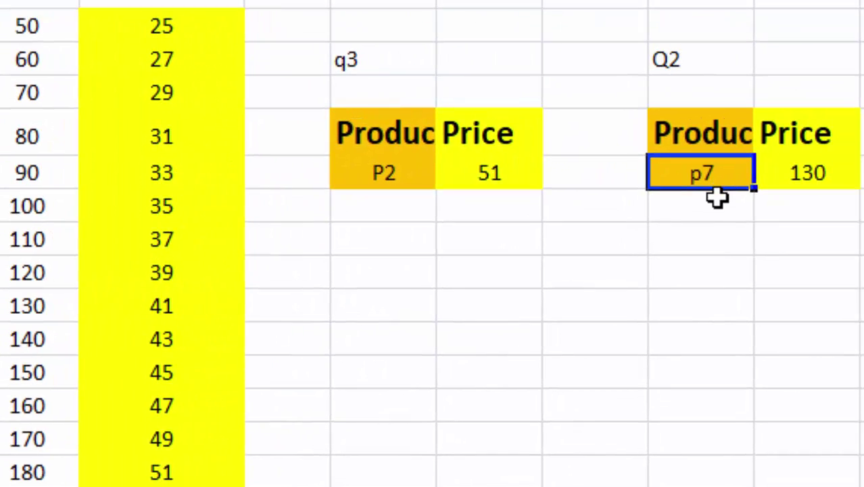
pyautogui.write('P3')
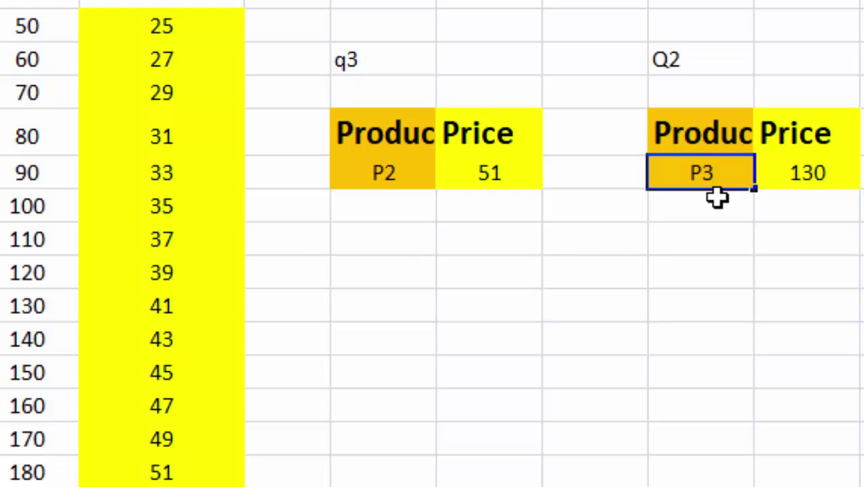
pyautogui.press('Return')
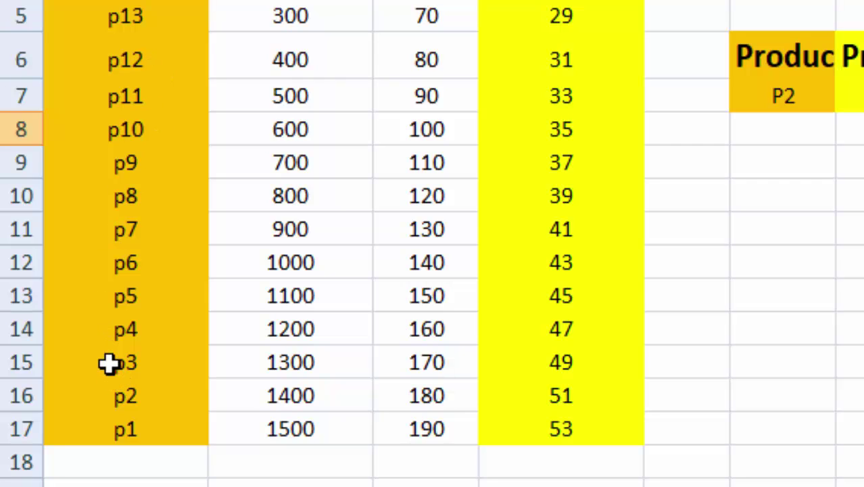
# Step: Compare the new 170 result with p3's Q2 price and highlight both lookup tables
pyautogui.moveTo(110, 363); pyautogui.dragTo(436, 381)
pyautogui.click(438, 362)
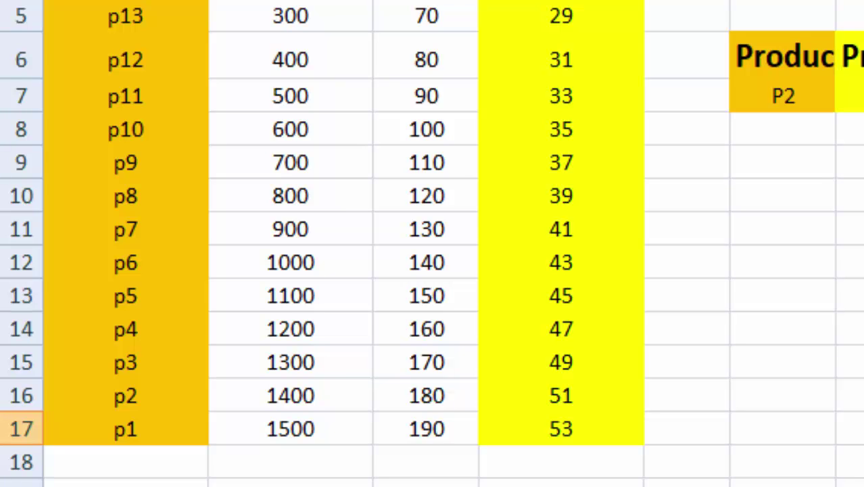
pyautogui.moveTo(803, 288)
pyautogui.mouseDown()
pyautogui.moveTo(738, 268)
pyautogui.moveTo(706, 28)
pyautogui.moveTo(522, 116)
pyautogui.mouseUp()
pyautogui.click(647, 389)
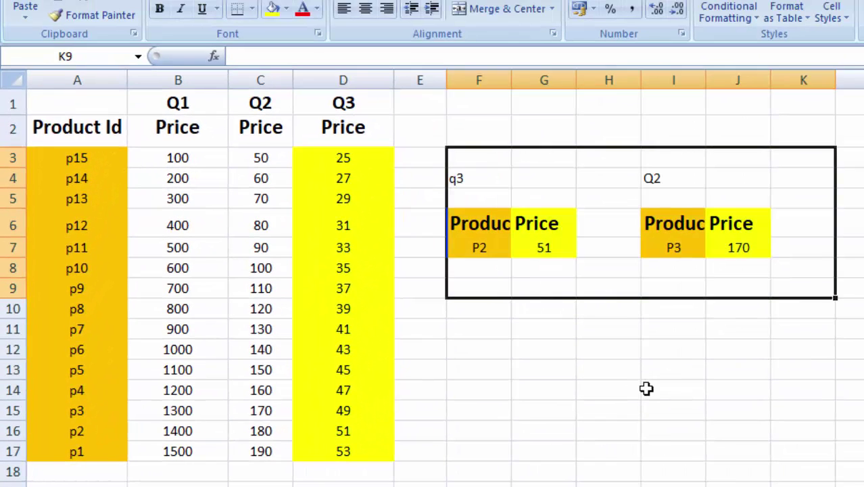
pyautogui.click(647, 389)
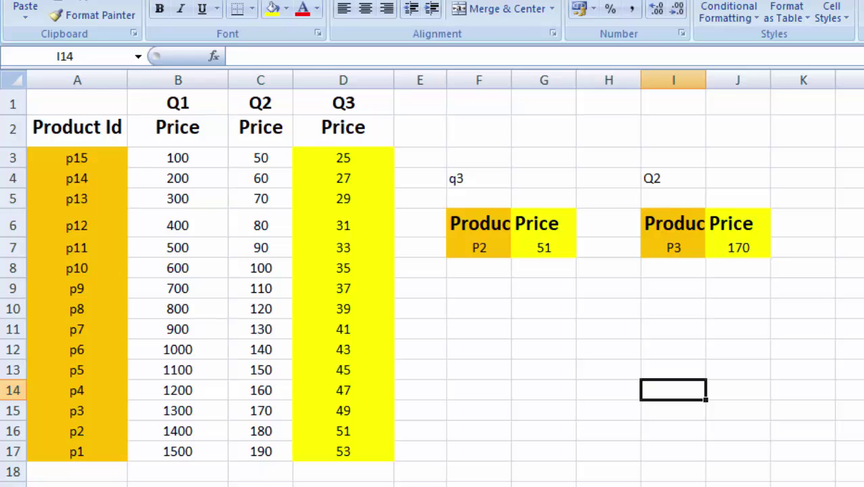
# Step: Review the A row values i–vii and the formulas behind E4 (10) and E5 (17)
pyautogui.press('F10')
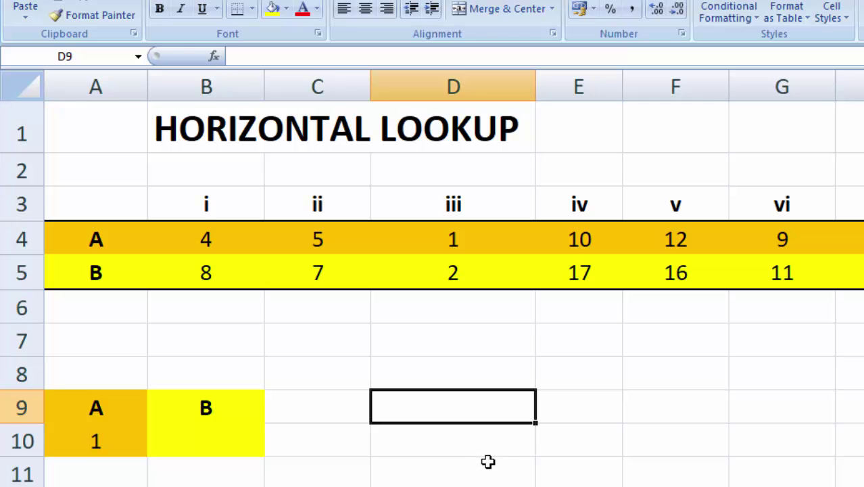
pyautogui.click(490, 453)
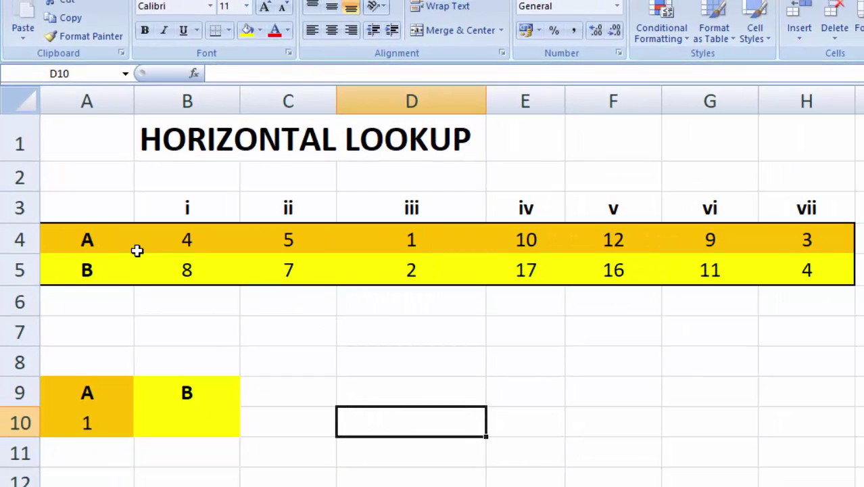
pyautogui.click(18, 240)
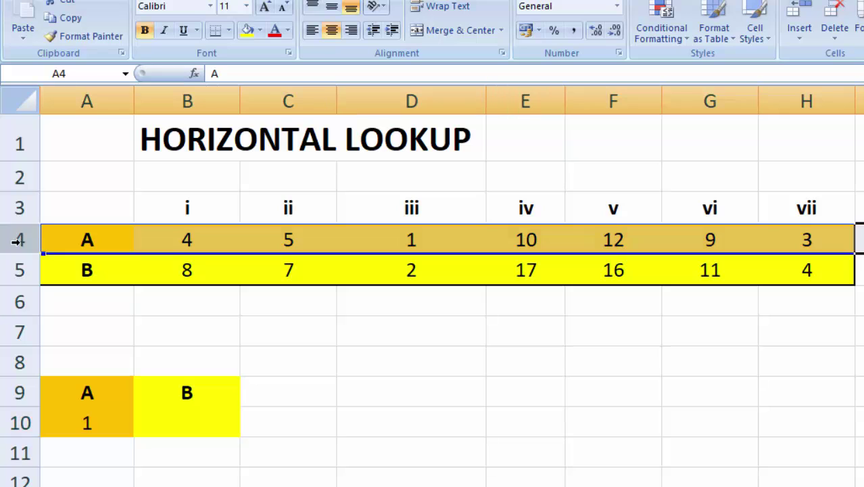
pyautogui.click(230, 338)
pyautogui.moveTo(64, 237); pyautogui.dragTo(801, 242)
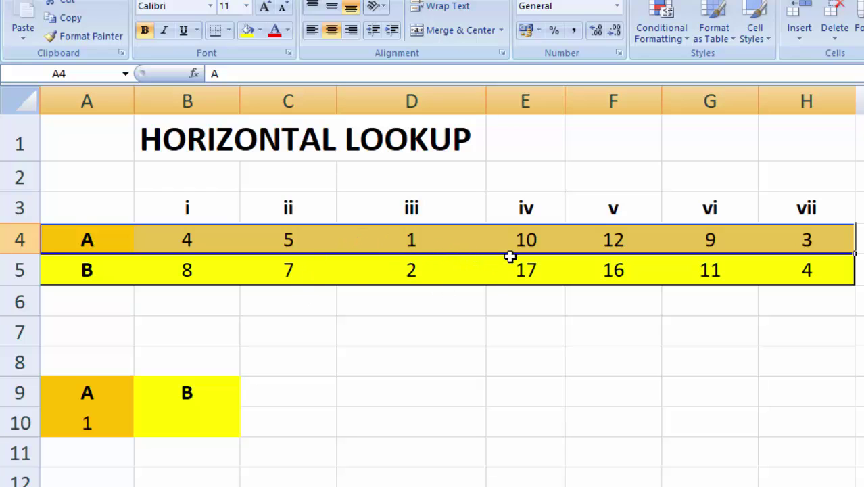
pyautogui.click(528, 240)
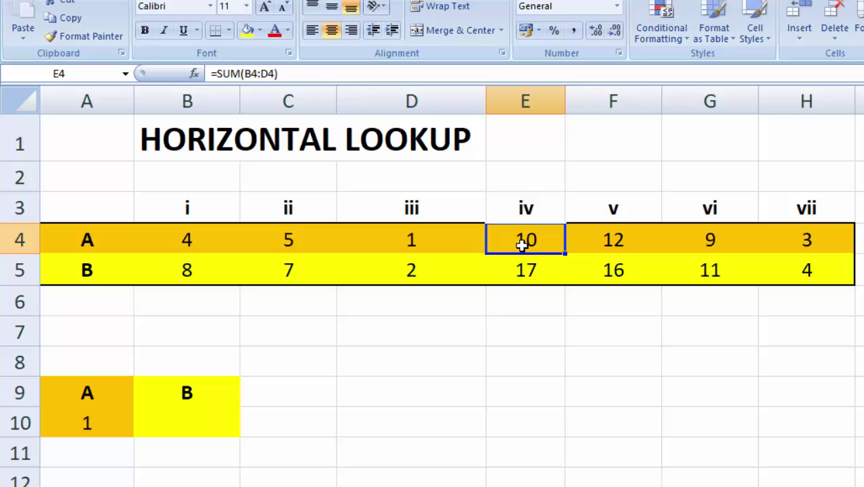
pyautogui.click(516, 273)
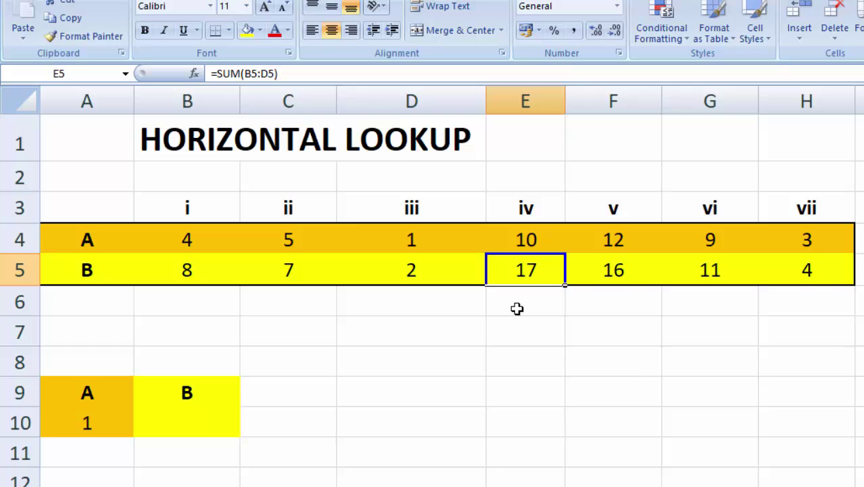
pyautogui.click(519, 348)
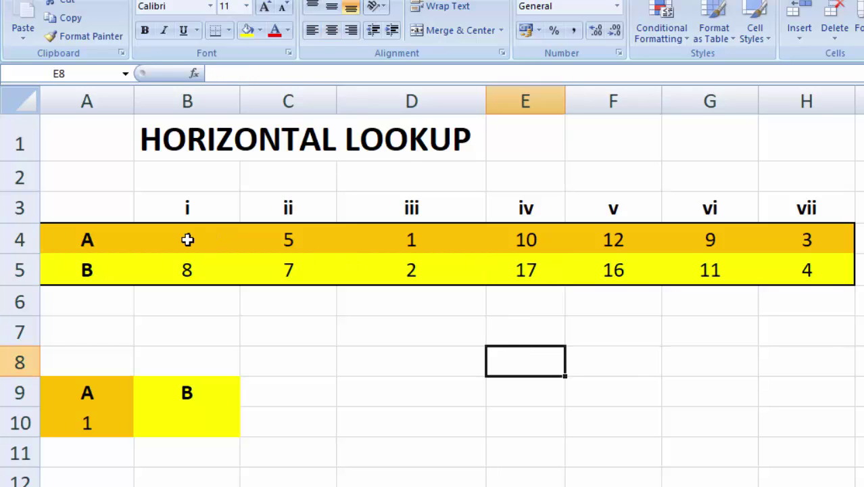
pyautogui.moveTo(188, 240); pyautogui.dragTo(367, 242)
pyautogui.click(354, 347)
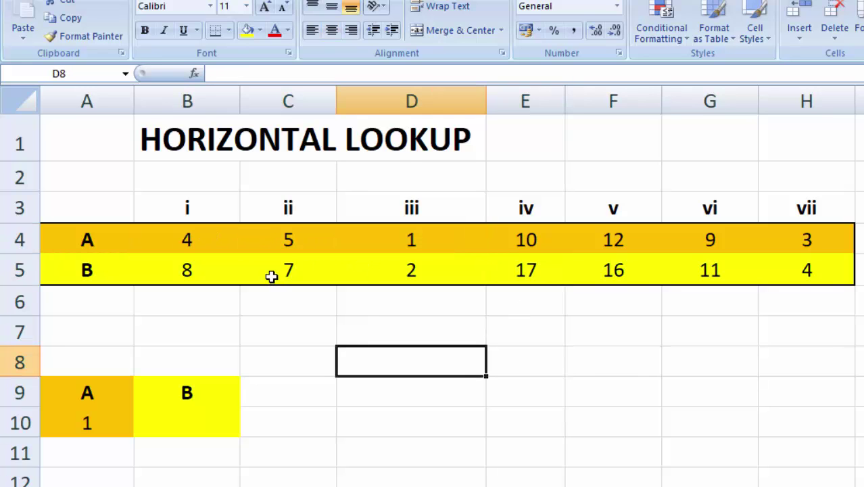
pyautogui.moveTo(184, 244); pyautogui.dragTo(794, 244)
pyautogui.click(491, 400)
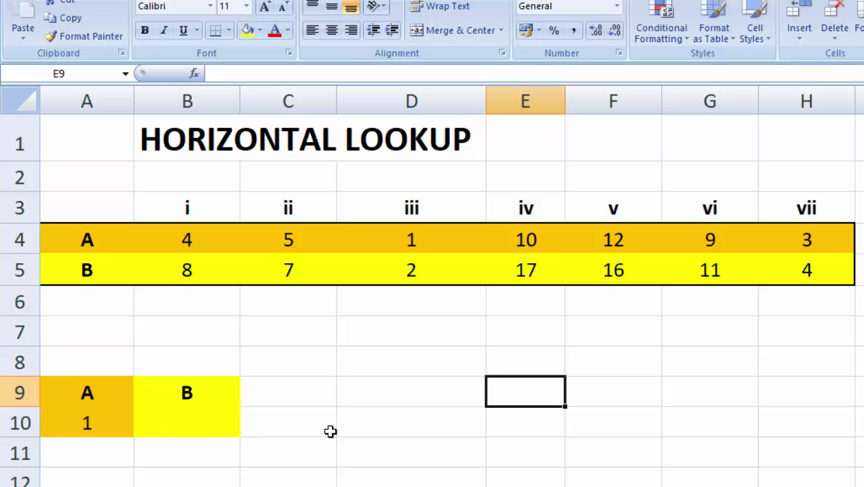
# Step: Review the A/B lookup headings with lookup value 1 in A10, and select B10
pyautogui.click(292, 424)
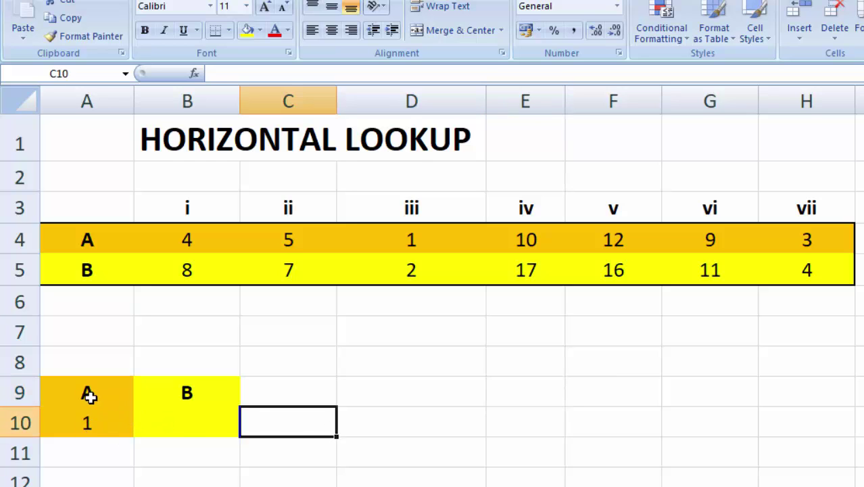
pyautogui.moveTo(87, 393); pyautogui.dragTo(187, 397)
pyautogui.click(335, 425)
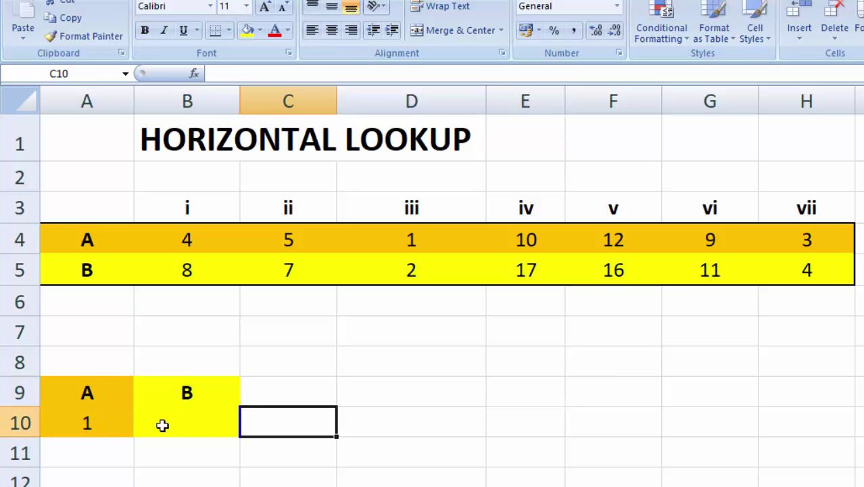
pyautogui.click(93, 423)
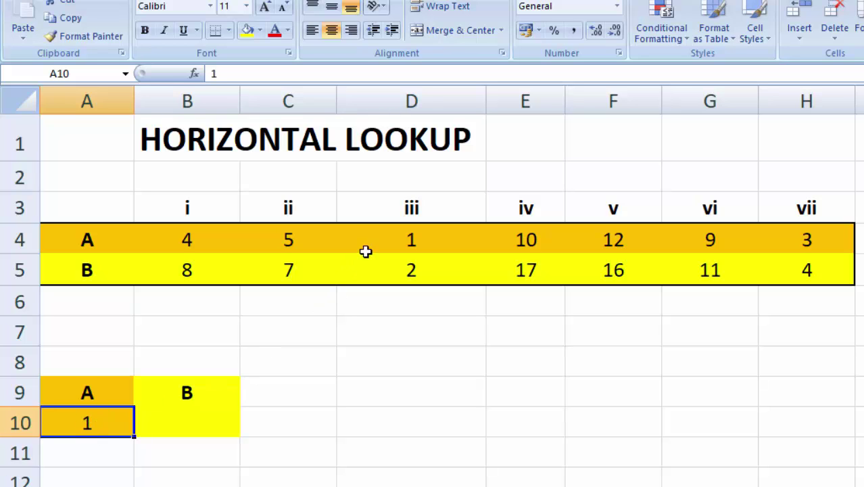
pyautogui.moveTo(116, 240); pyautogui.dragTo(399, 241)
pyautogui.click(405, 328)
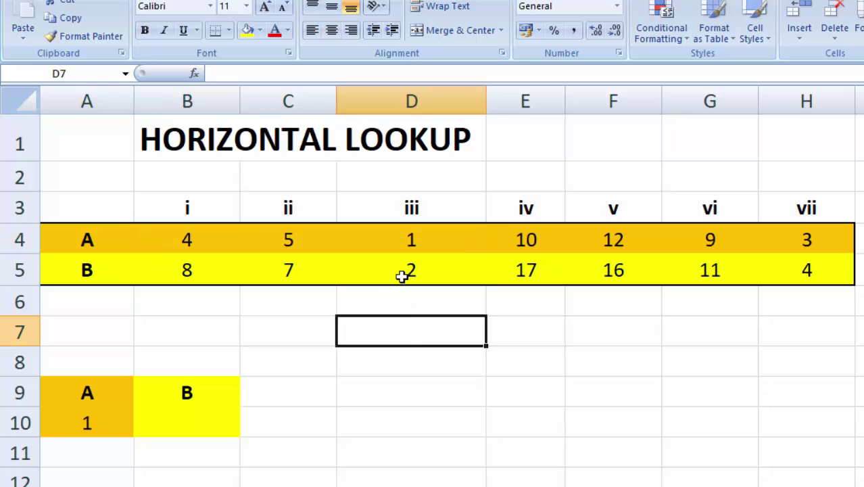
pyautogui.click(87, 424)
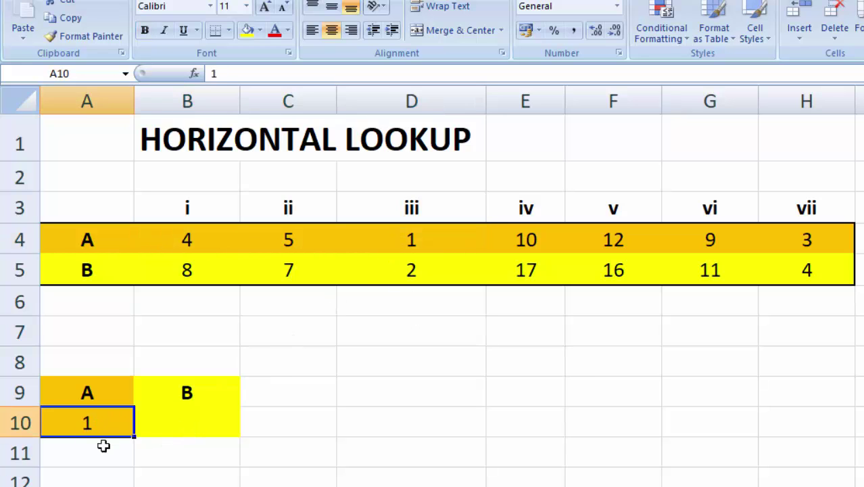
pyautogui.click(186, 426)
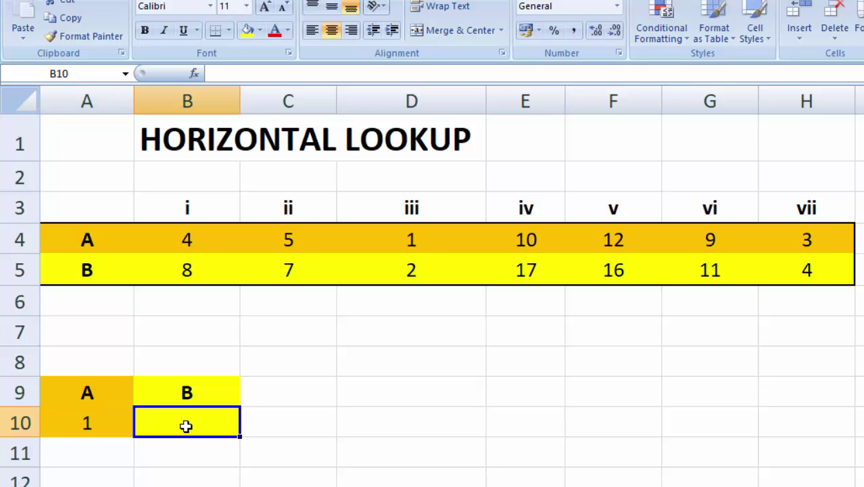
pyautogui.click(90, 424)
pyautogui.click(188, 429)
pyautogui.click(84, 420)
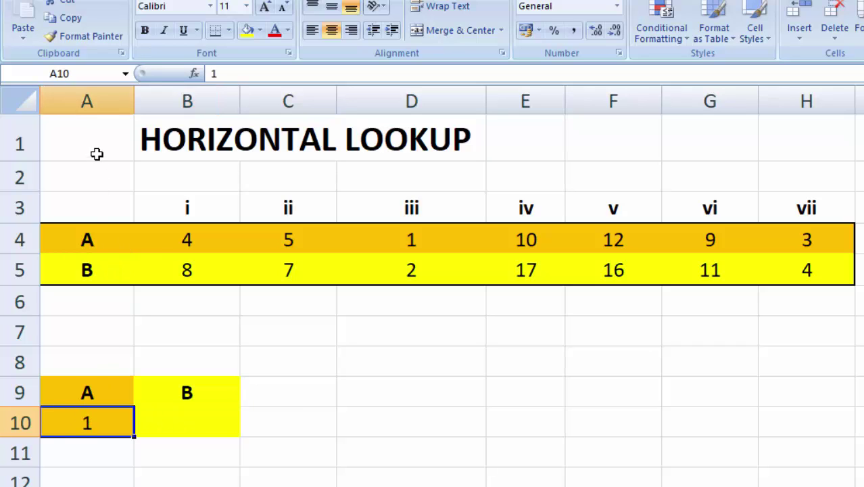
pyautogui.click(195, 425)
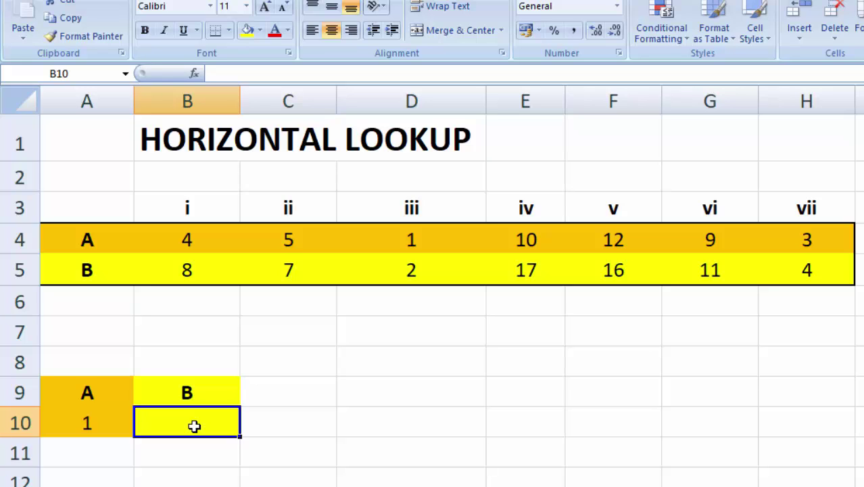
# Step: Enter =HLOOKUP(A10,A4:H5,2,0) in B10, returning 2 for lookup value 1
pyautogui.write('=')
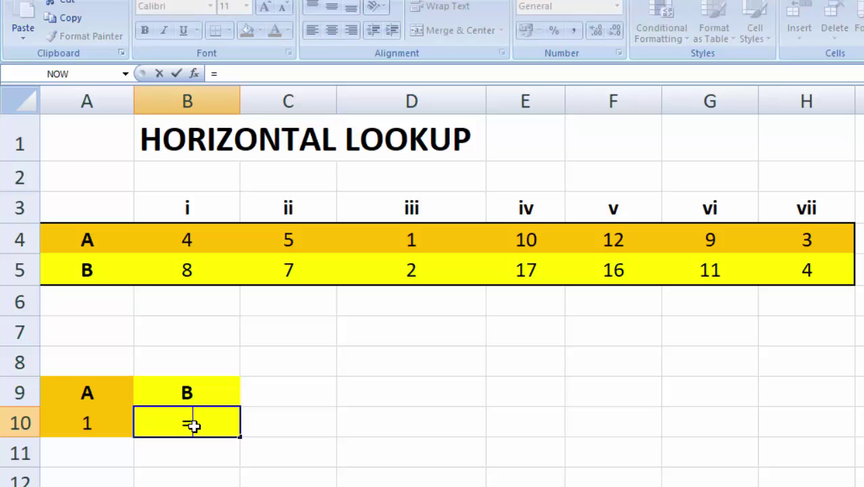
pyautogui.write('H')
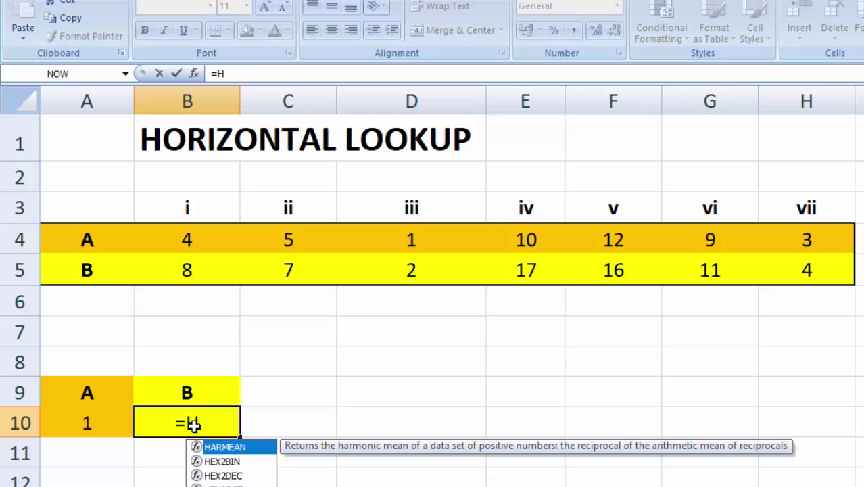
pyautogui.write('LOOKUP')
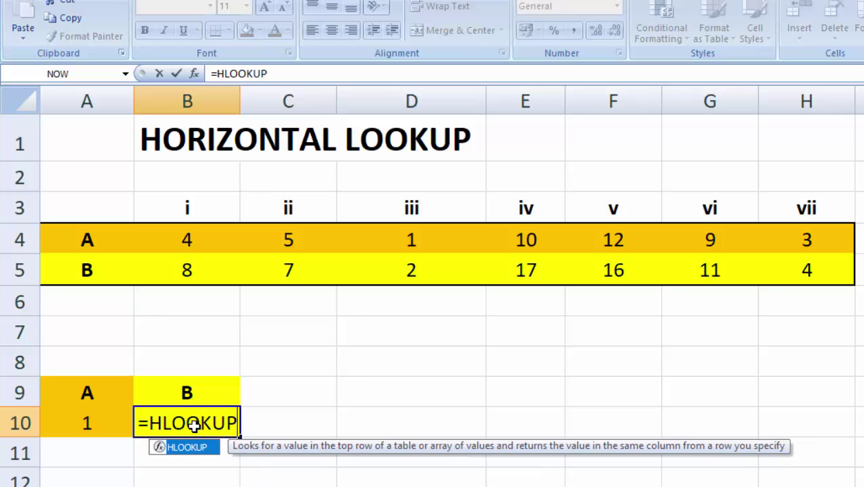
pyautogui.write('(')
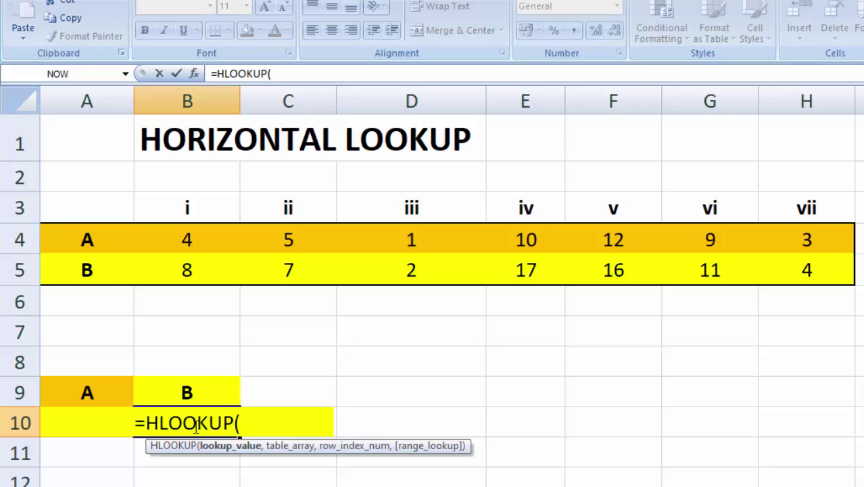
pyautogui.write('A')
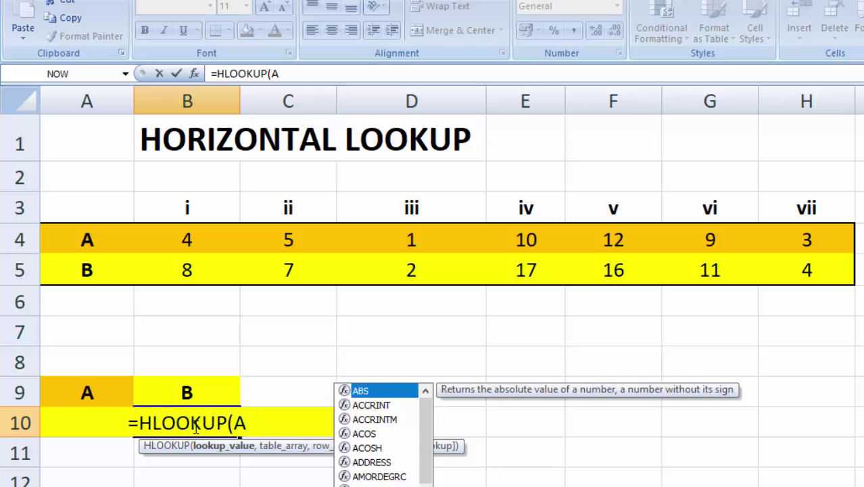
pyautogui.write('1')
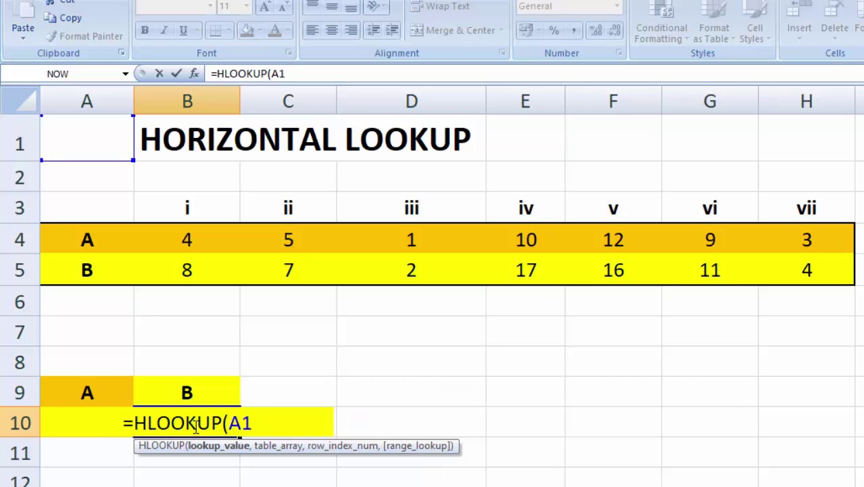
pyautogui.write('0')
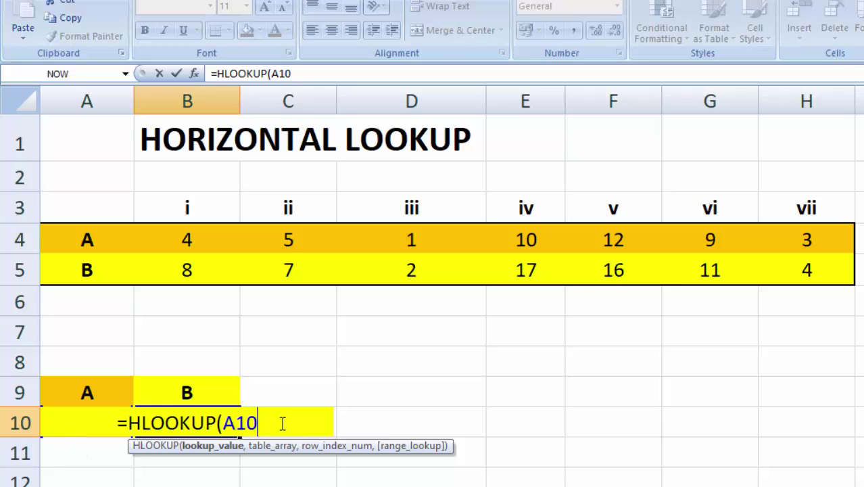
pyautogui.write(',')
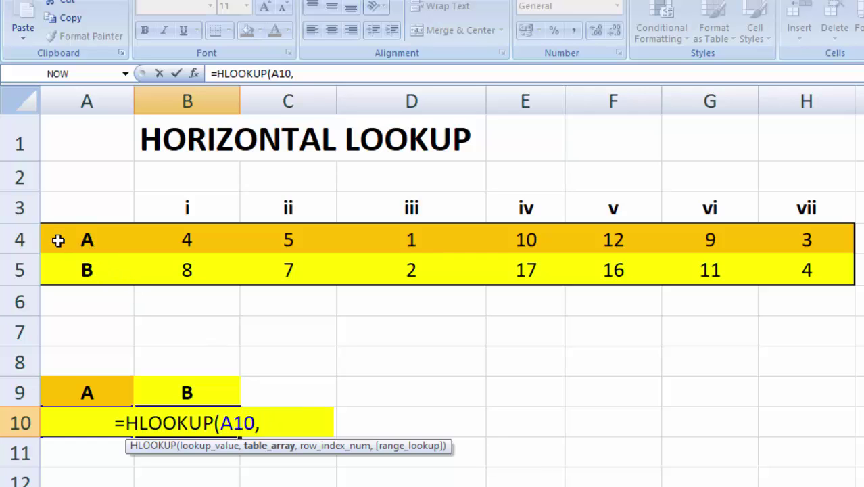
pyautogui.moveTo(59, 240); pyautogui.dragTo(811, 271)
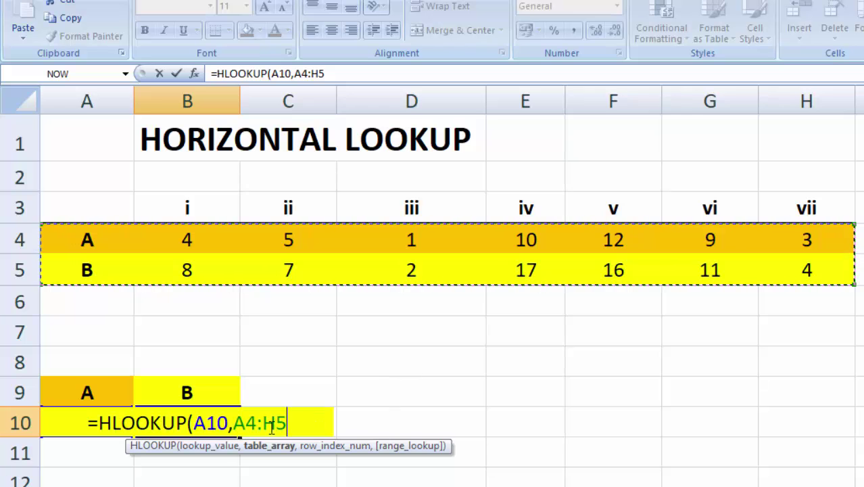
pyautogui.write(',')
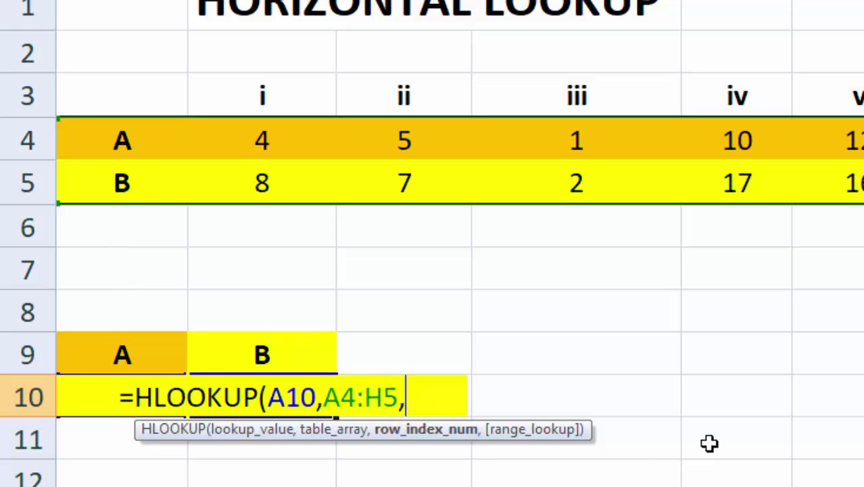
pyautogui.write('2')
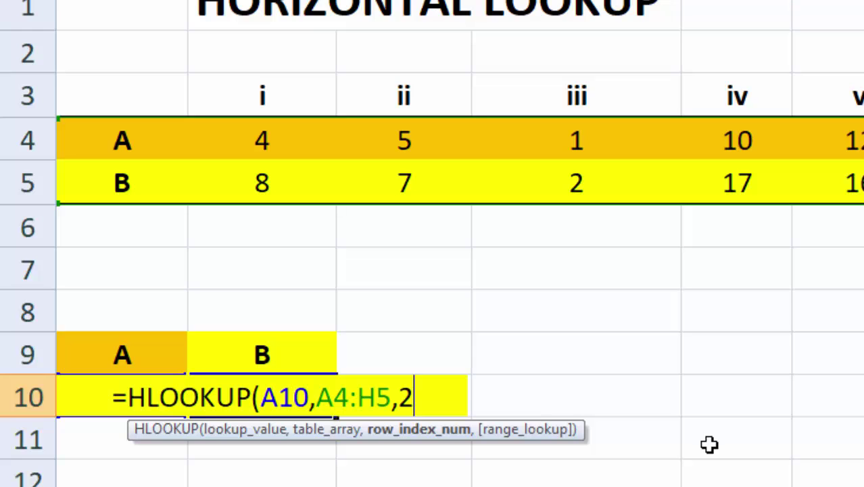
pyautogui.write(',')
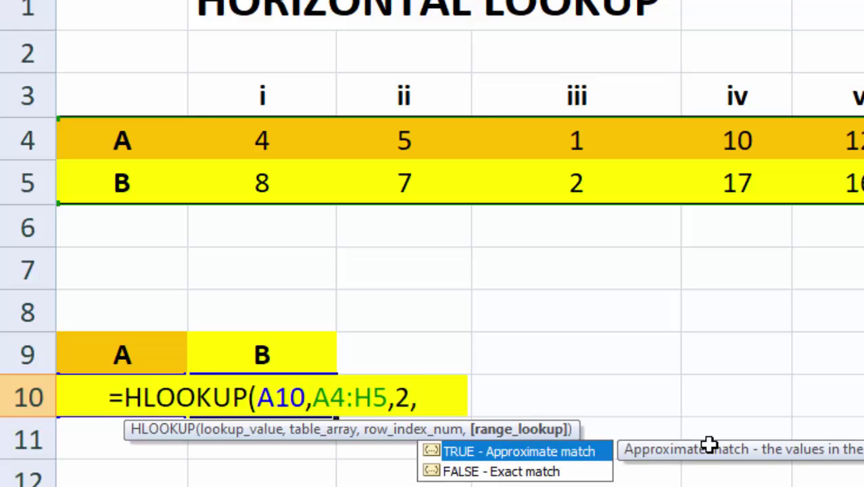
pyautogui.write('0)')
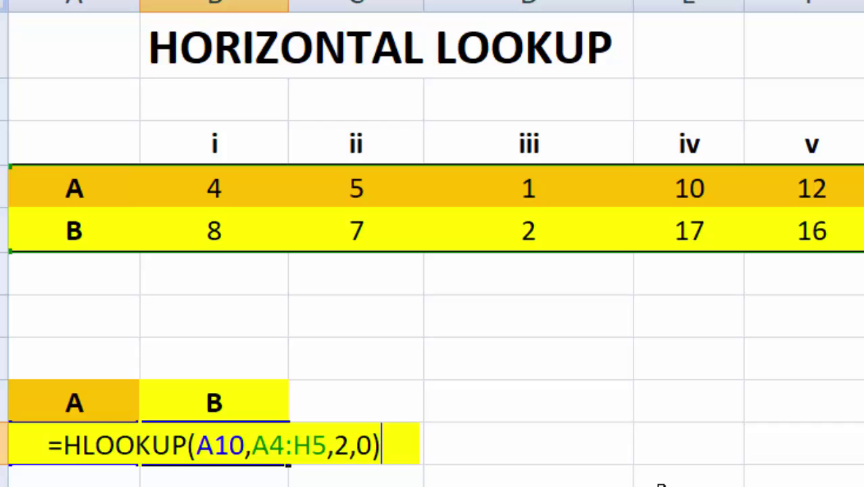
pyautogui.press('Return')
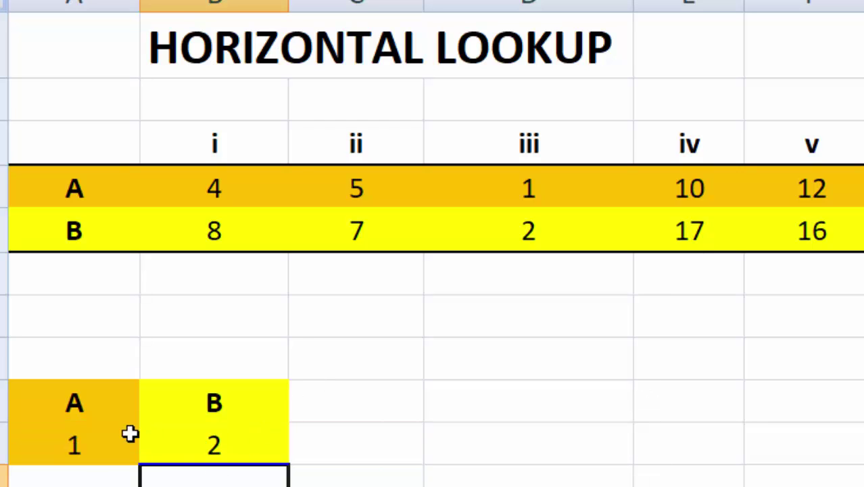
# Step: Change the lookup value in A10 to 12, then to 9 so B10 returns 11
pyautogui.click(80, 448)
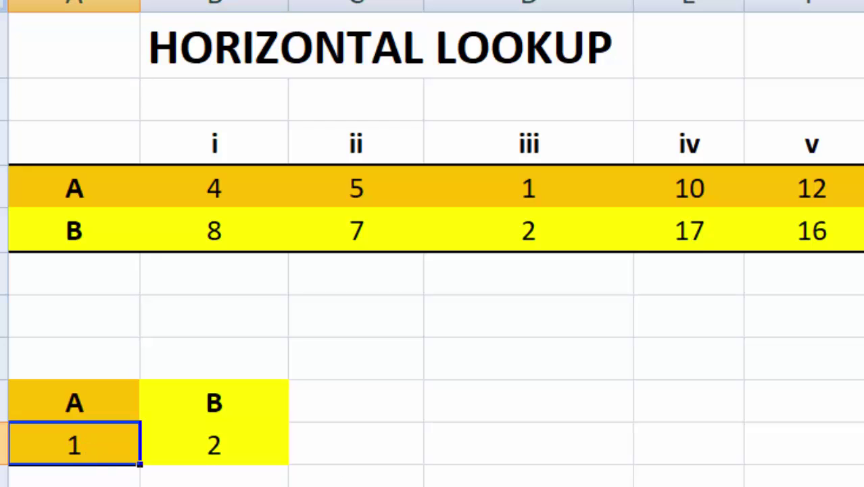
pyautogui.write('12')
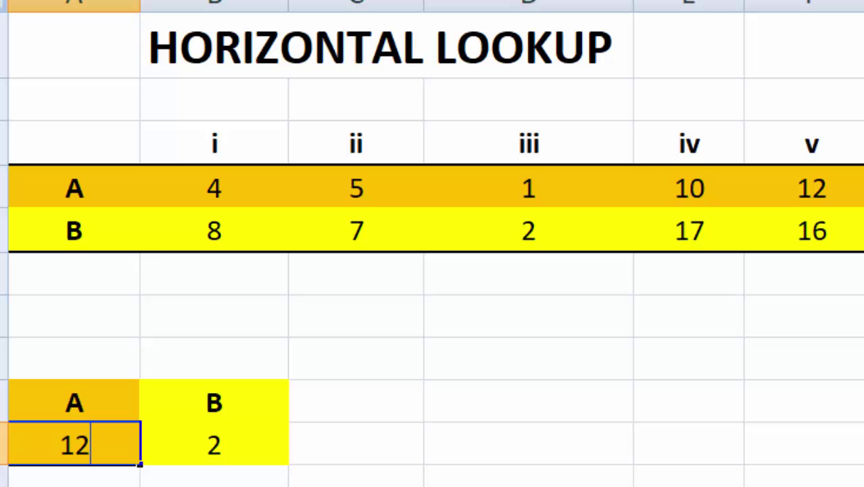
pyautogui.press('Return')
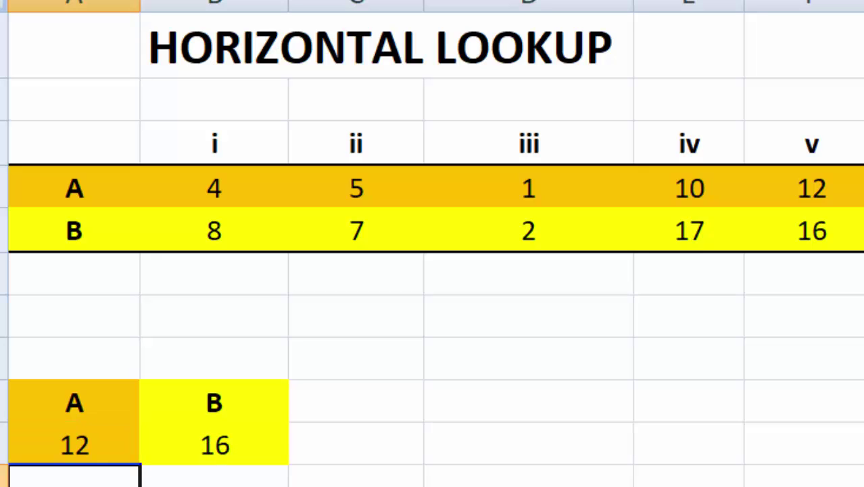
pyautogui.click(81, 444)
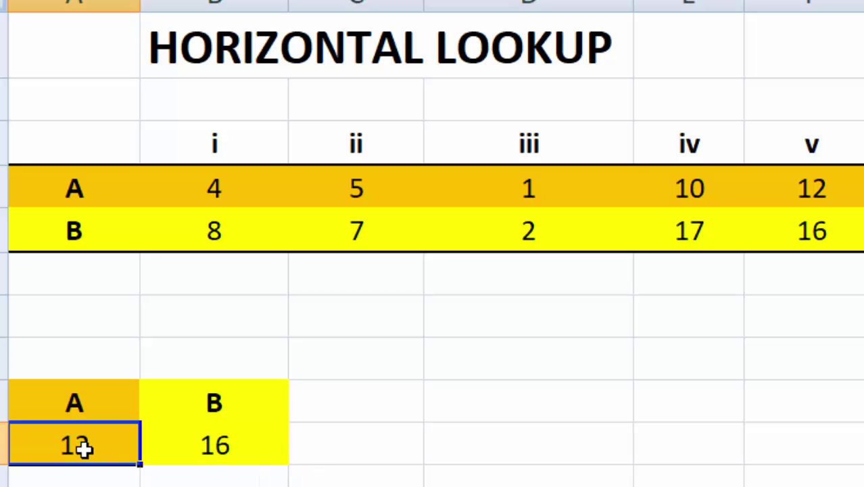
pyautogui.write('9')
pyautogui.press('Return')
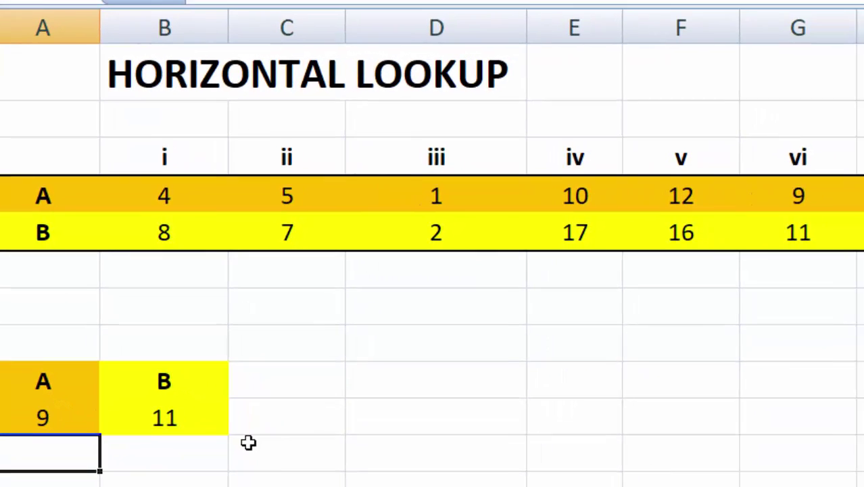
# Step: Check the HLOOKUP formula in B10 and move to the date-functions sheet
pyautogui.click(433, 481)
pyautogui.click(168, 414)
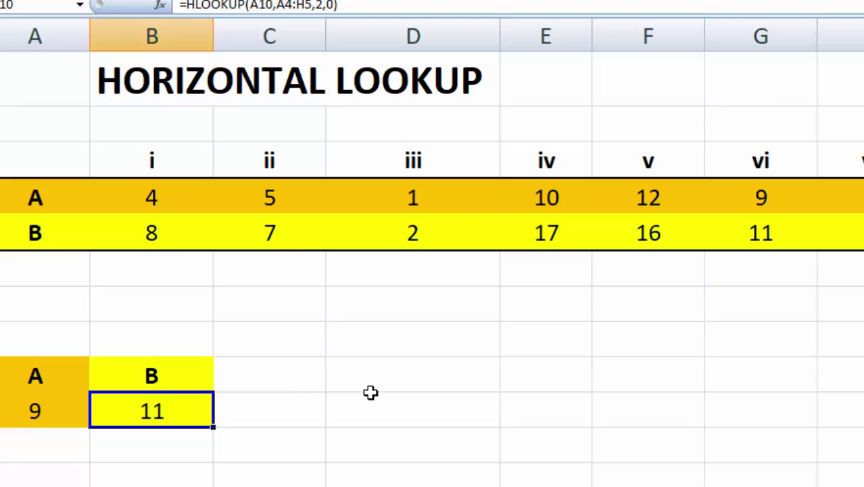
pyautogui.moveTo(373, 397); pyautogui.dragTo(384, 391)
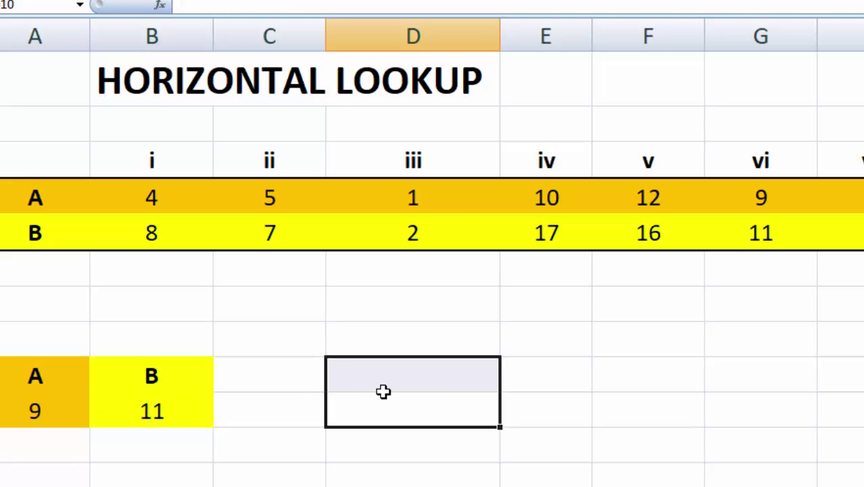
pyautogui.click(698, 446)
pyautogui.click(379, 363)
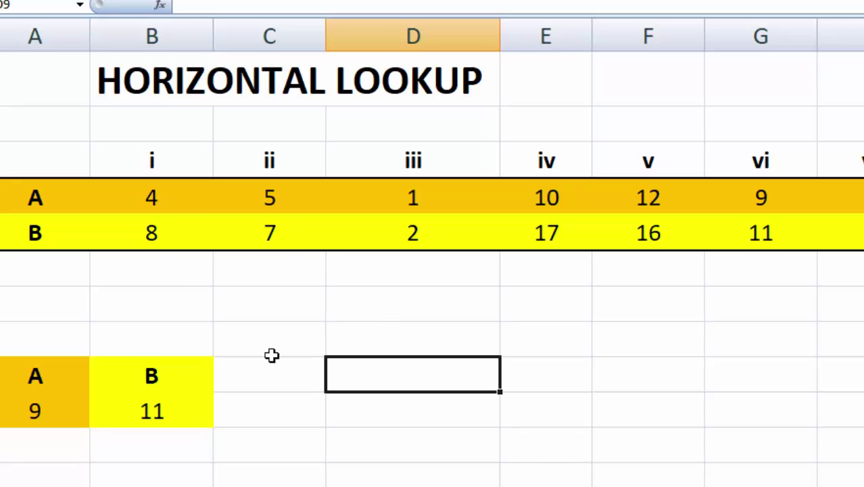
pyautogui.click(399, 313)
pyautogui.click(374, 87)
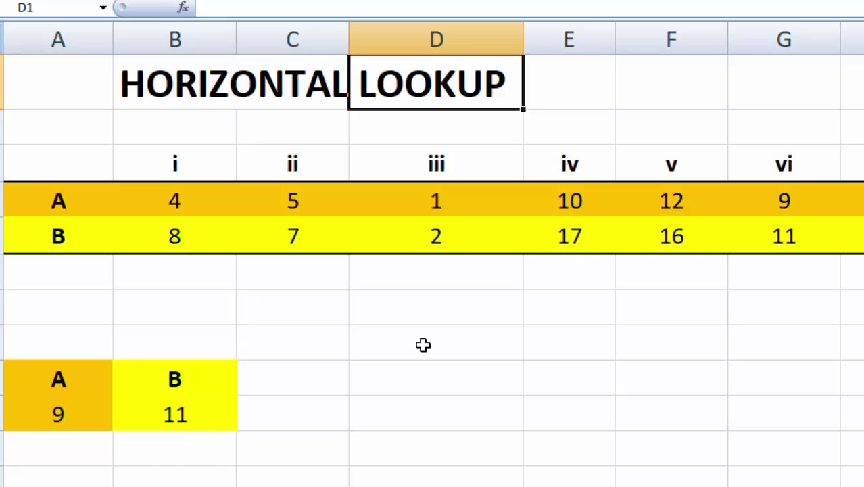
pyautogui.click(425, 355)
pyautogui.click(598, 344)
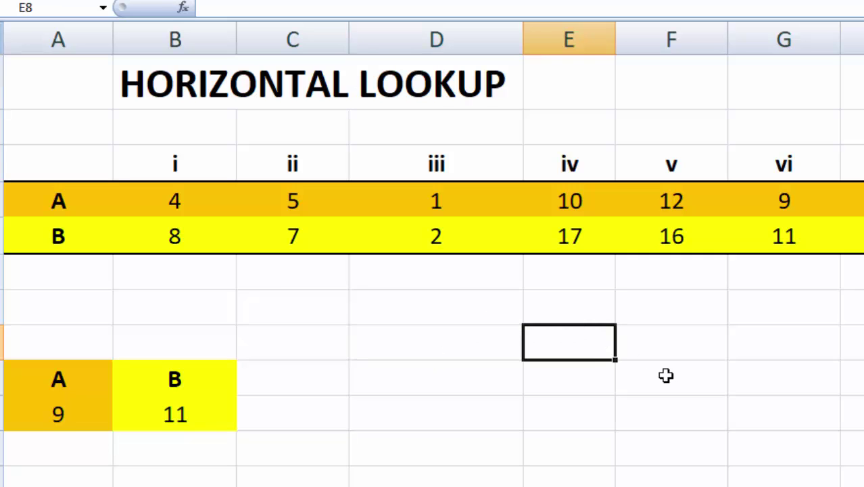
pyautogui.click(734, 485)
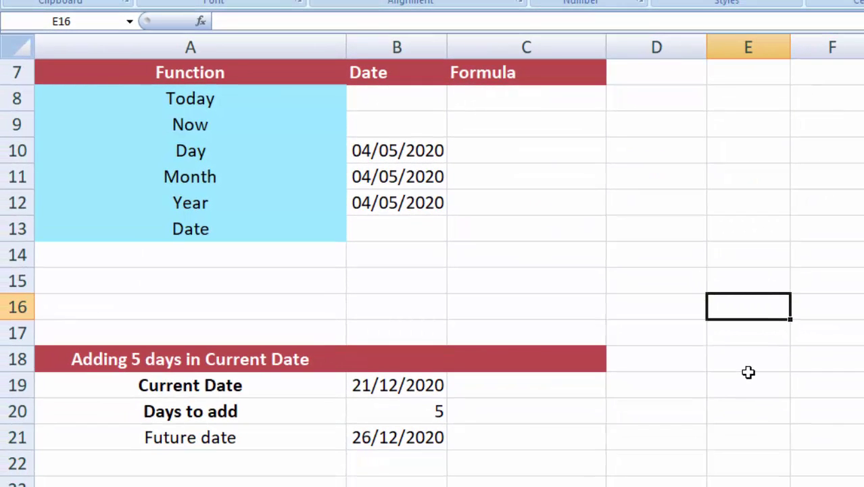
# Step: Enter =TODAY() in C8 beside Today, showing 19/08/2020
pyautogui.click(743, 365)
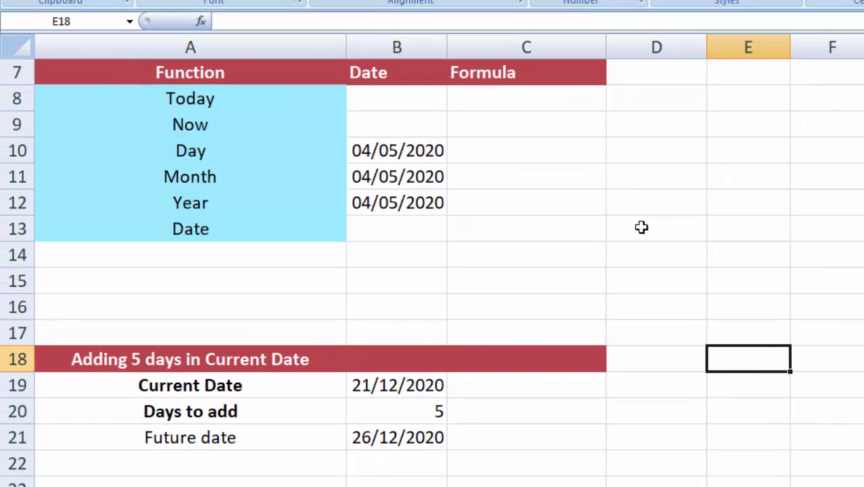
pyautogui.moveTo(203, 100); pyautogui.dragTo(205, 222)
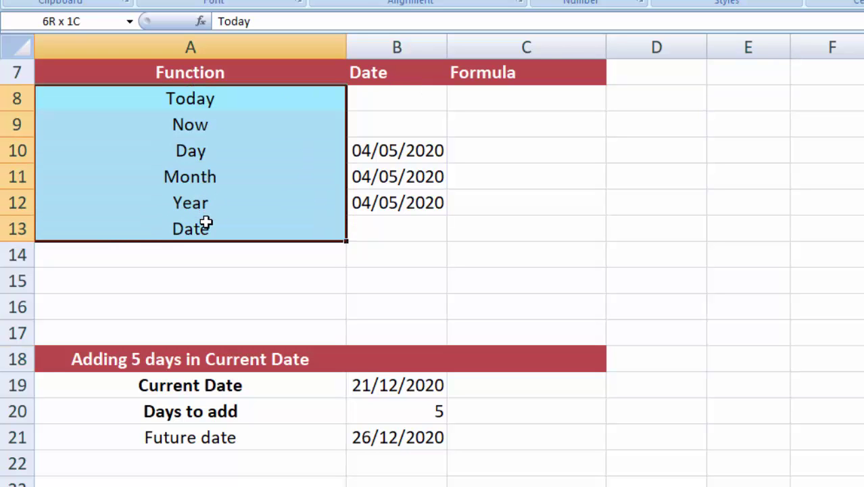
pyautogui.click(737, 204)
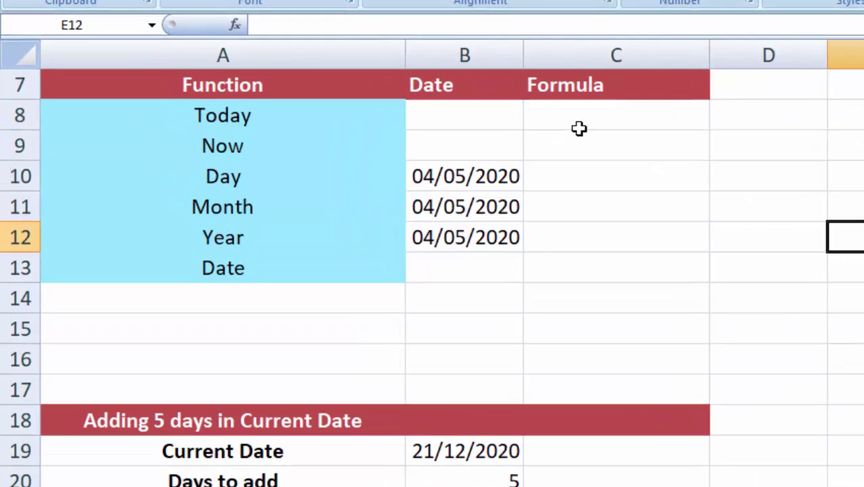
pyautogui.click(579, 128)
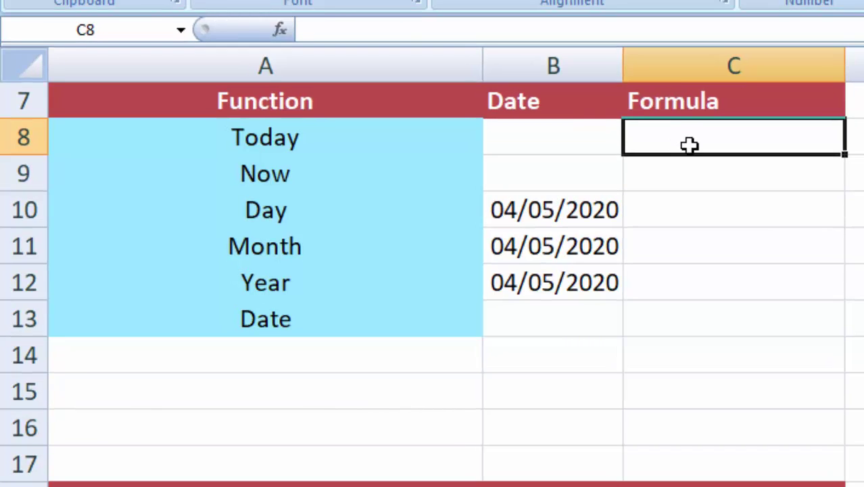
pyautogui.write('=')
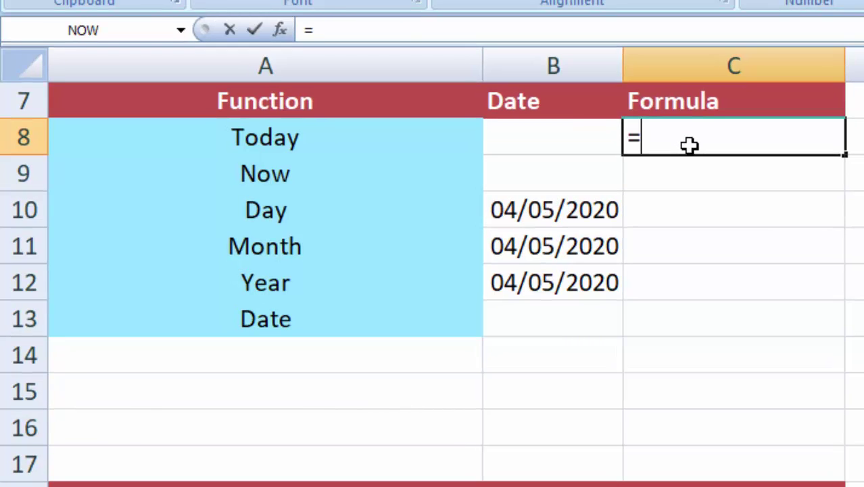
pyautogui.write('TOD')
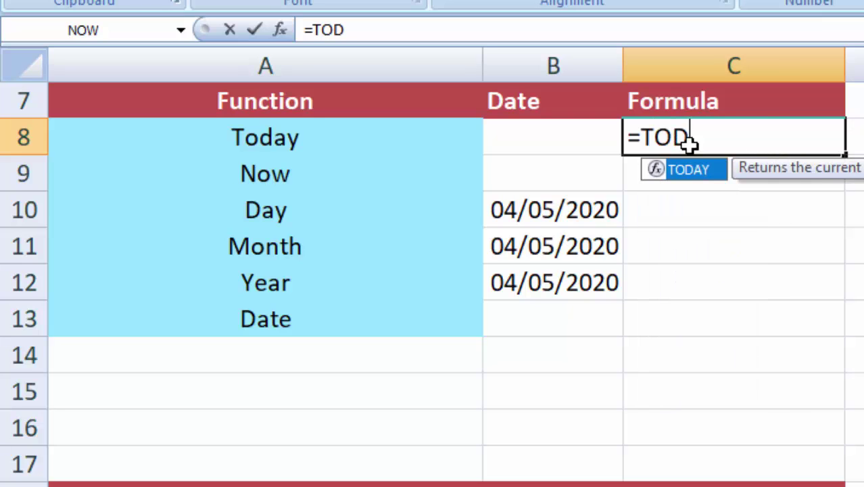
pyautogui.write('AY(')
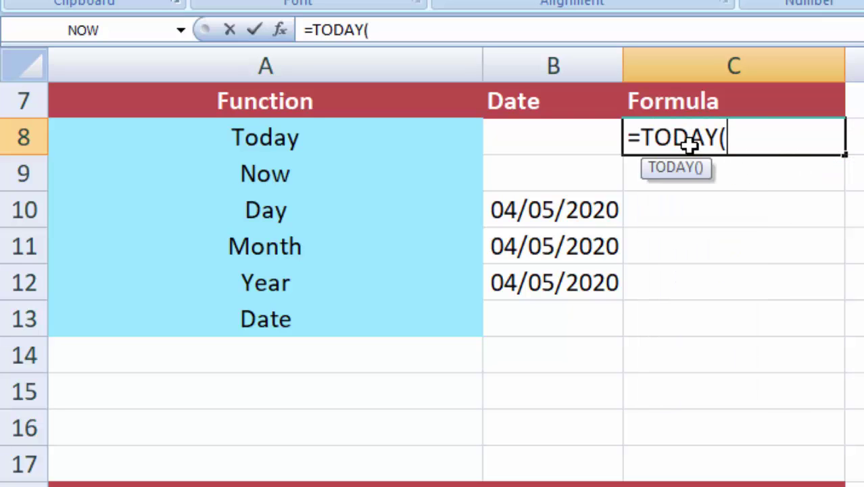
pyautogui.write(')')
pyautogui.press('Return')
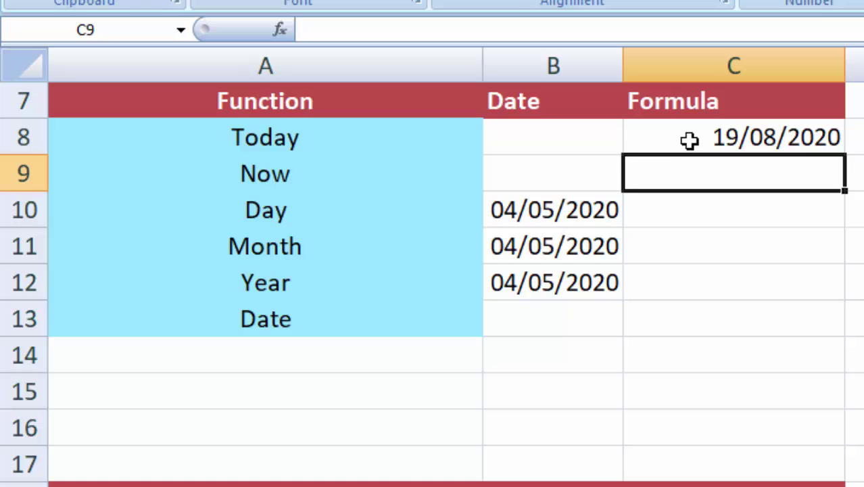
pyautogui.click(858, 246)
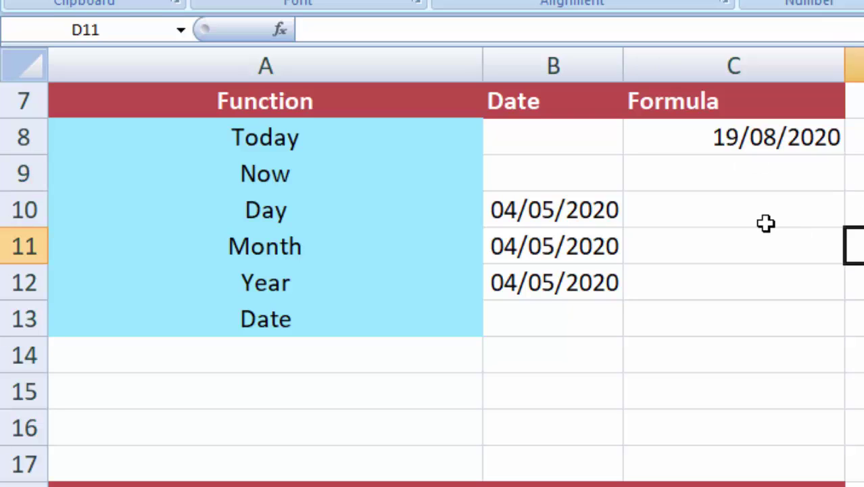
pyautogui.click(749, 172)
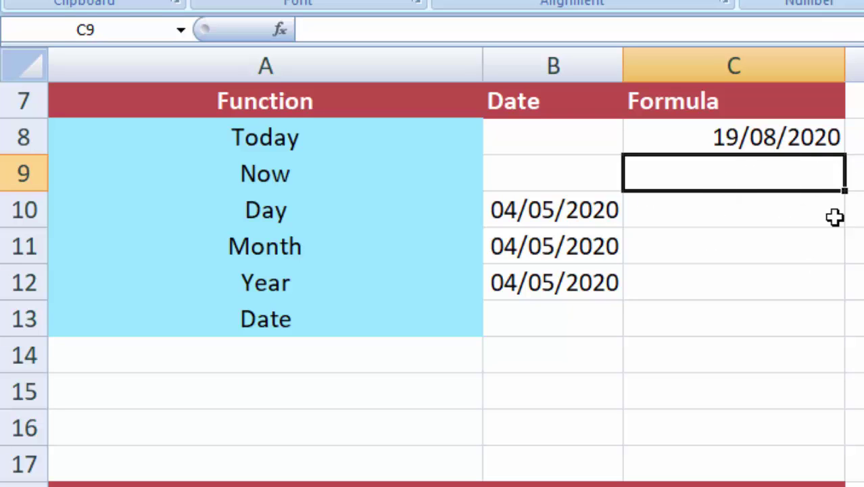
# Step: Enter =NOW() in C9 beside Now, showing 19/08/2020 0:47
pyautogui.click(853, 245)
pyautogui.click(764, 174)
pyautogui.write('=')
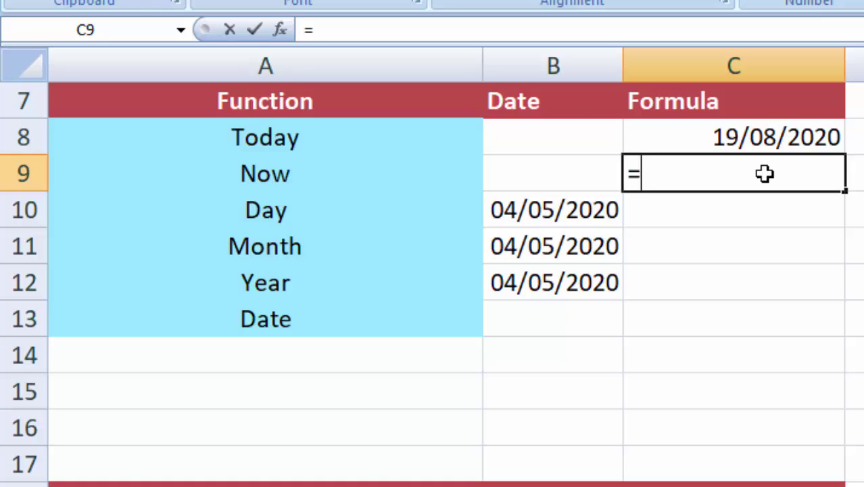
pyautogui.write('NOW()')
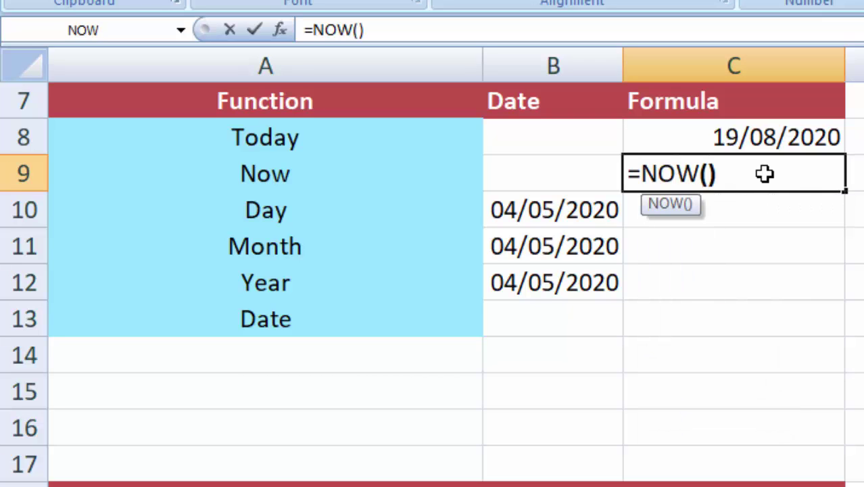
pyautogui.press('Return')
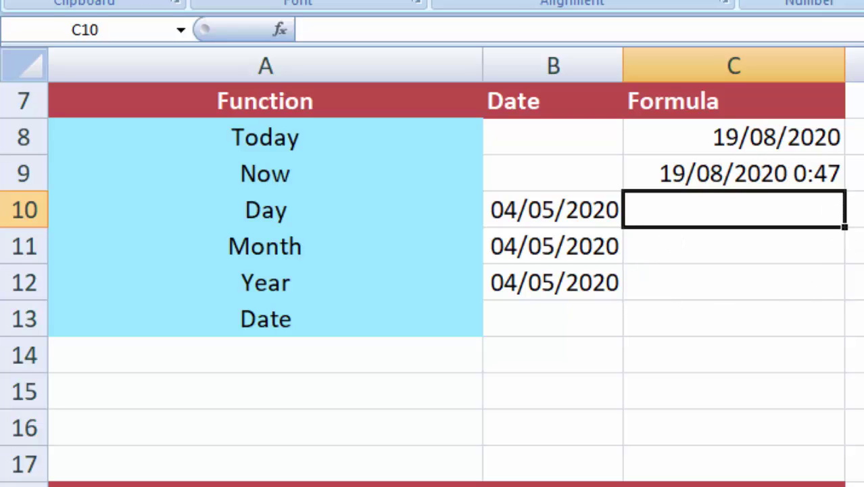
pyautogui.click(856, 282)
pyautogui.click(275, 219)
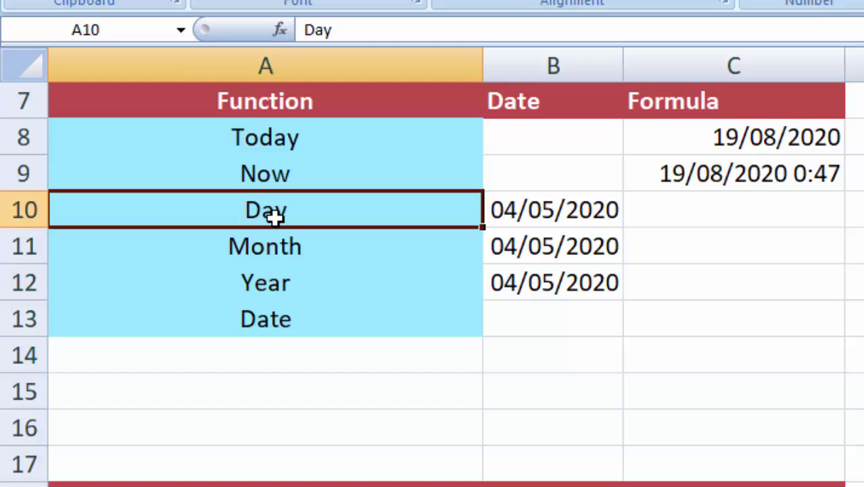
pyautogui.click(561, 211)
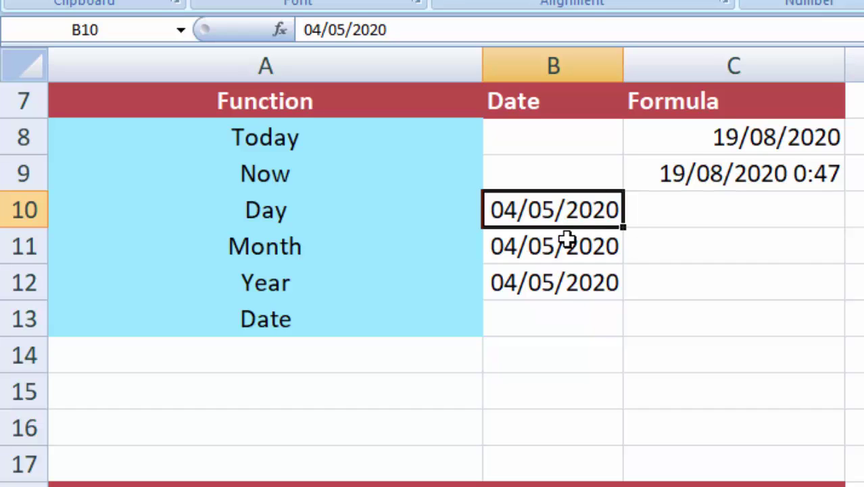
# Step: Enter =DAY(B10) in C10, returning 4 for 04/05/2020
pyautogui.click(705, 213)
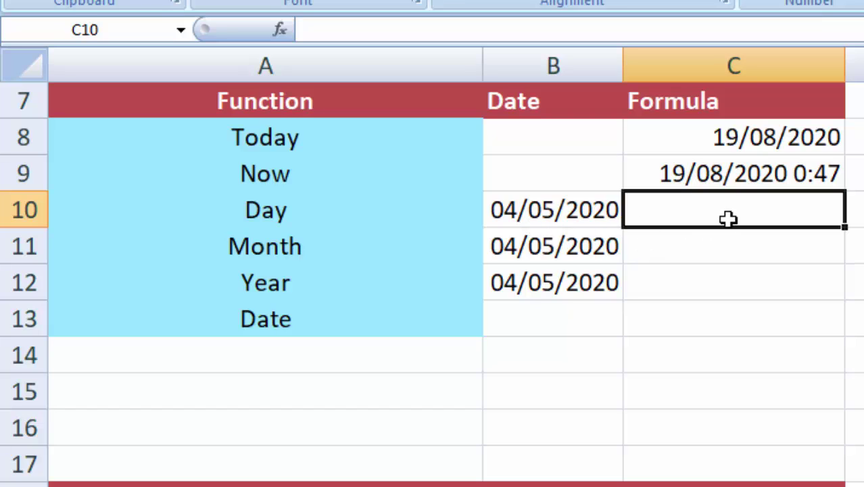
pyautogui.write('=')
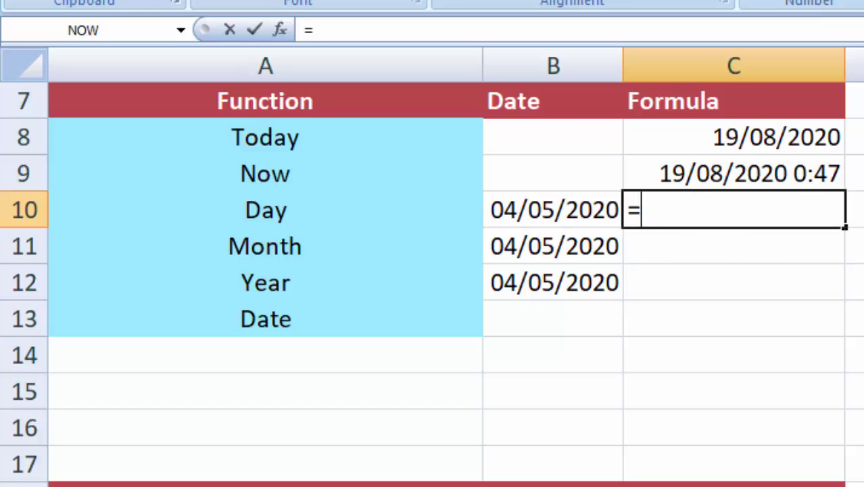
pyautogui.write('DA')
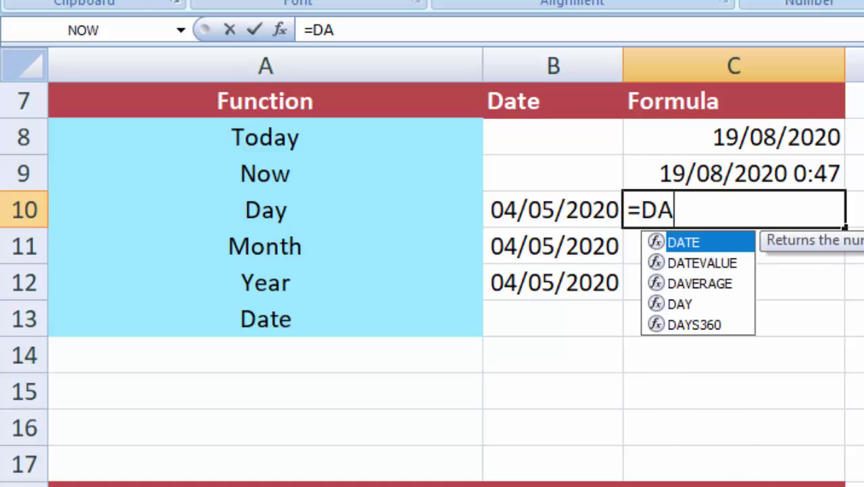
pyautogui.write('Y(')
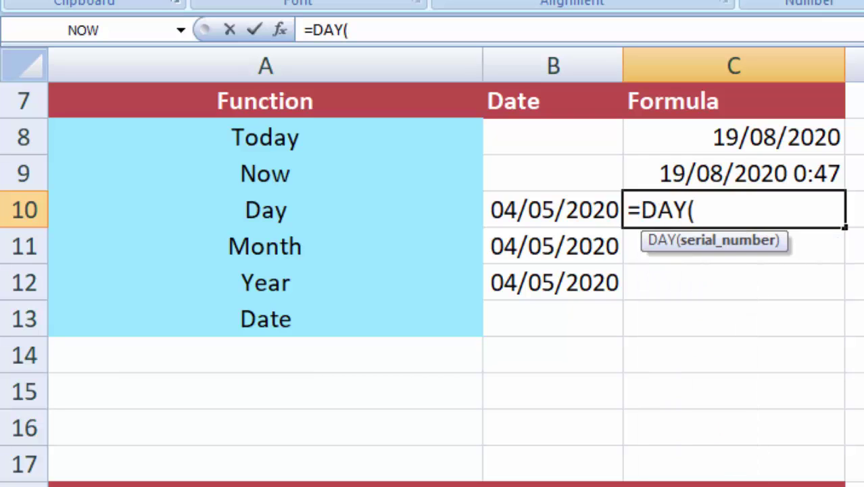
pyautogui.click(541, 211)
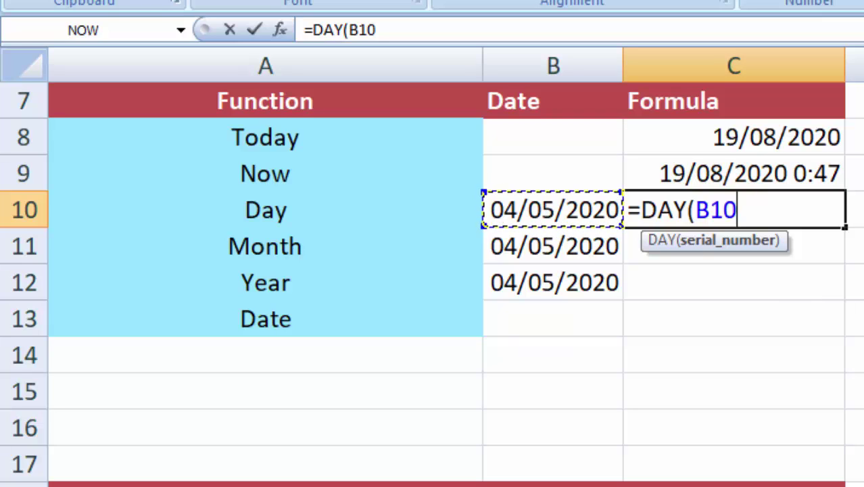
pyautogui.write(')')
pyautogui.press('Return')
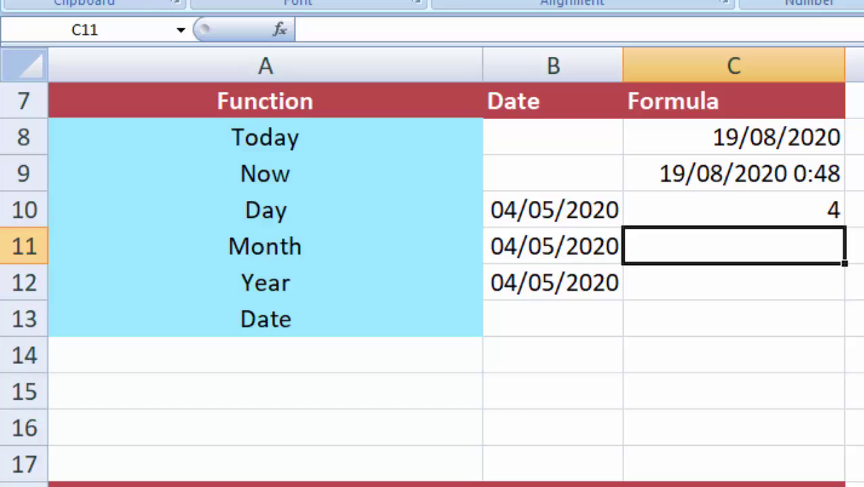
# Step: Enter =MONTH(B11) in C11, returning 5
pyautogui.click(855, 354)
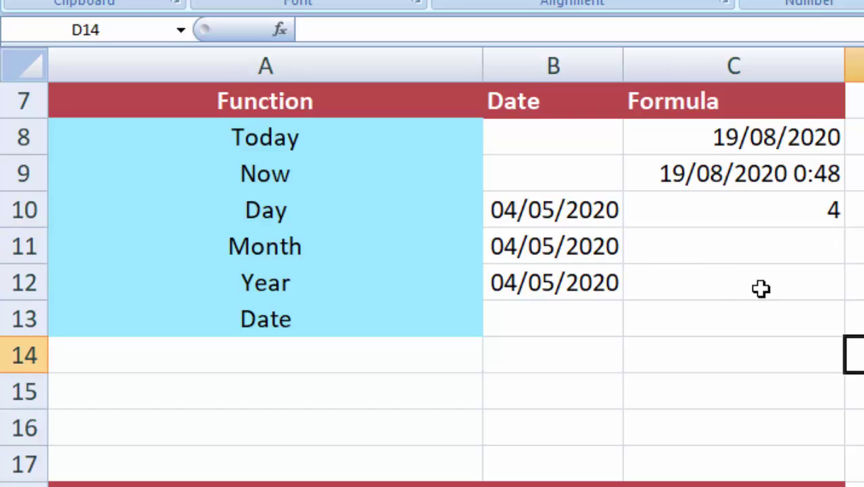
pyautogui.click(724, 250)
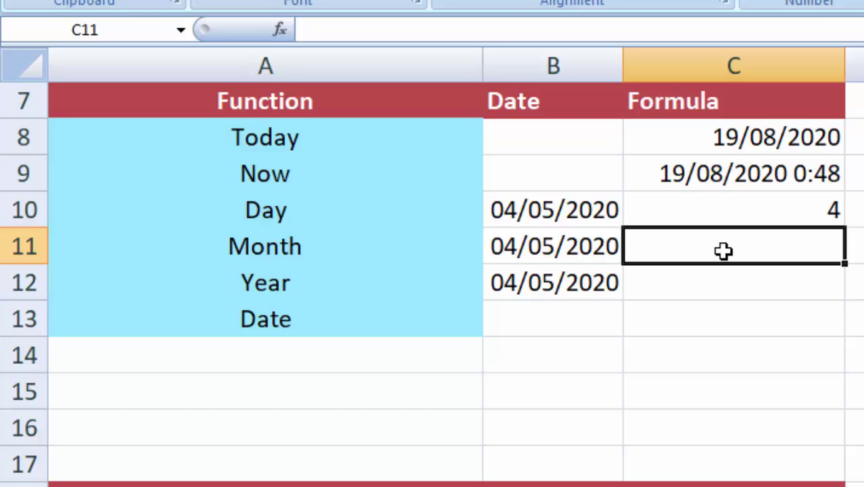
pyautogui.write('=MONTH')
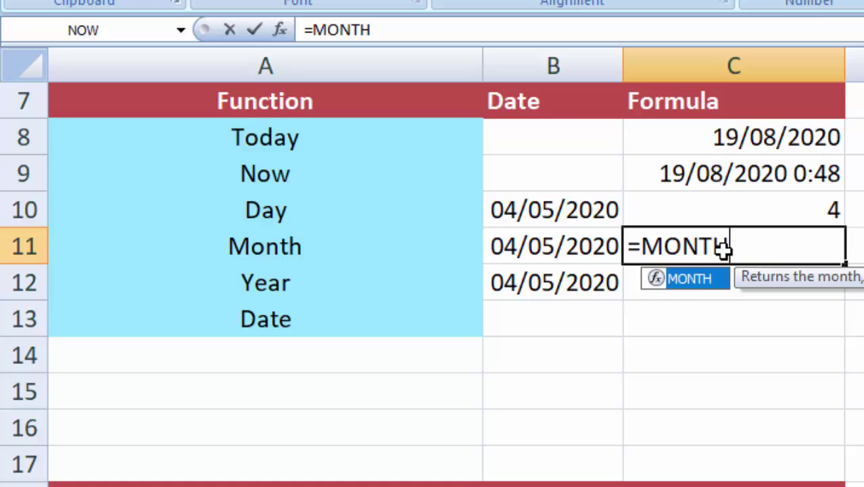
pyautogui.write('(')
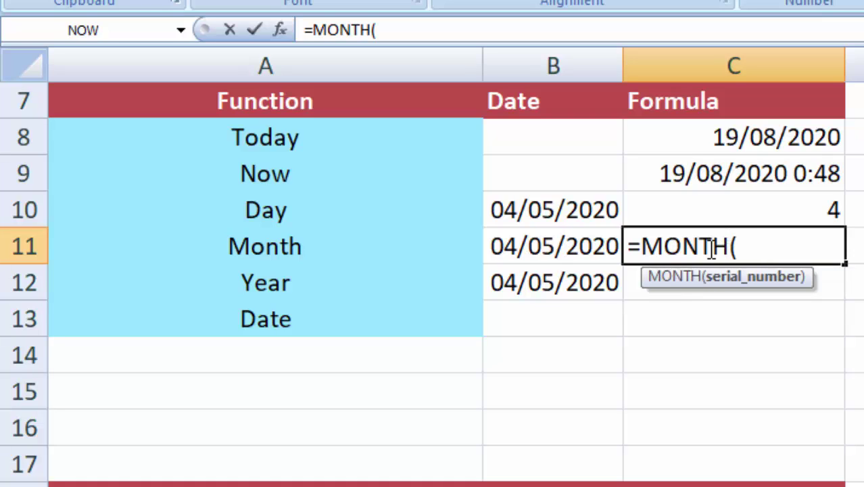
pyautogui.click(536, 247)
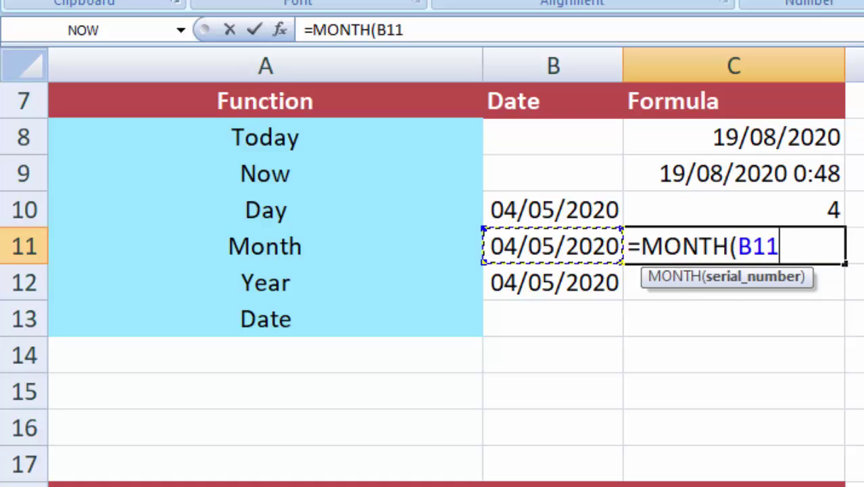
pyautogui.write(')')
pyautogui.press('Return')
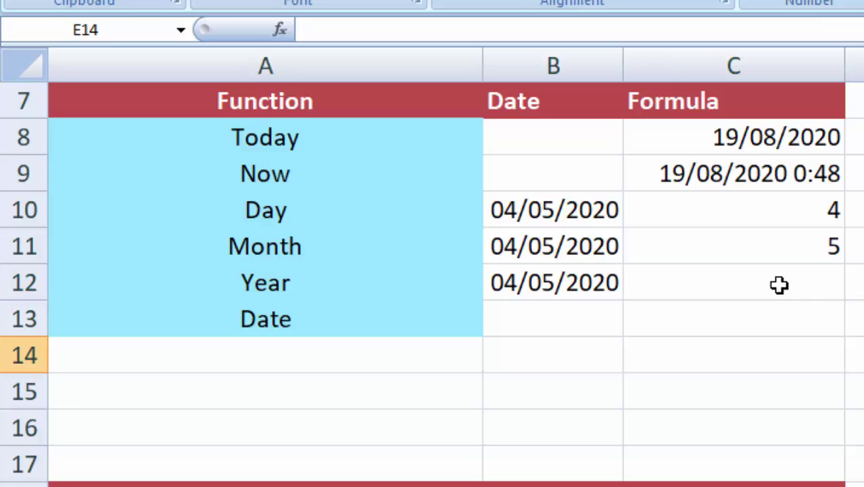
# Step: Enter =YEAR(B12) in C12, returning 2020
pyautogui.click(573, 284)
pyautogui.click(771, 291)
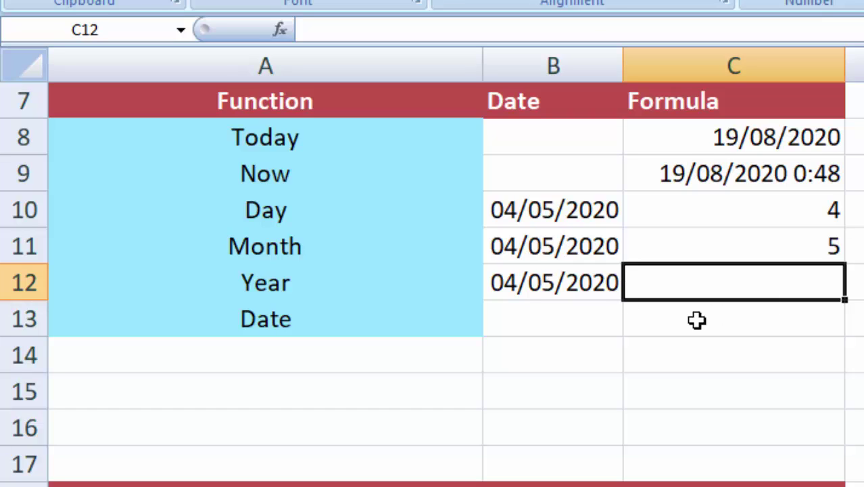
pyautogui.click(572, 284)
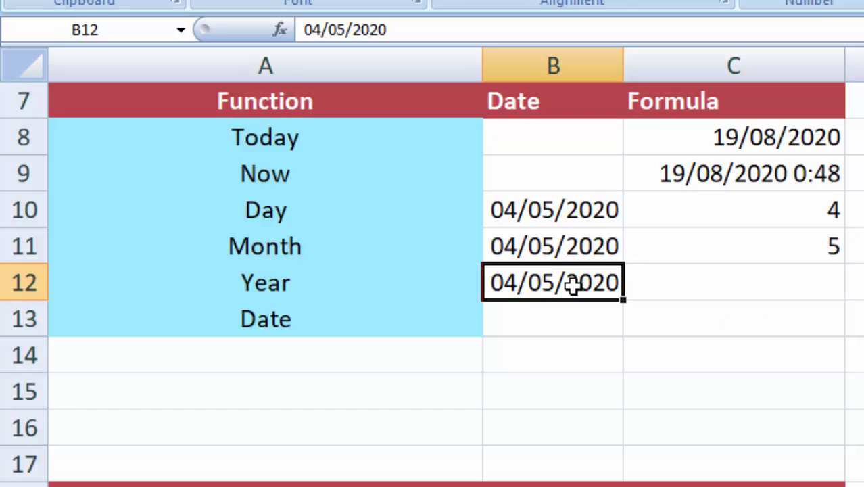
pyautogui.click(712, 291)
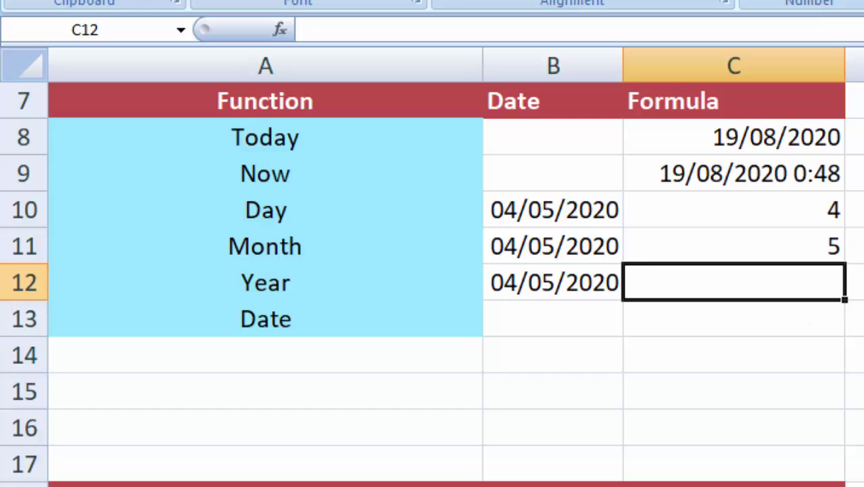
pyautogui.click(855, 348)
pyautogui.click(780, 288)
pyautogui.write('=')
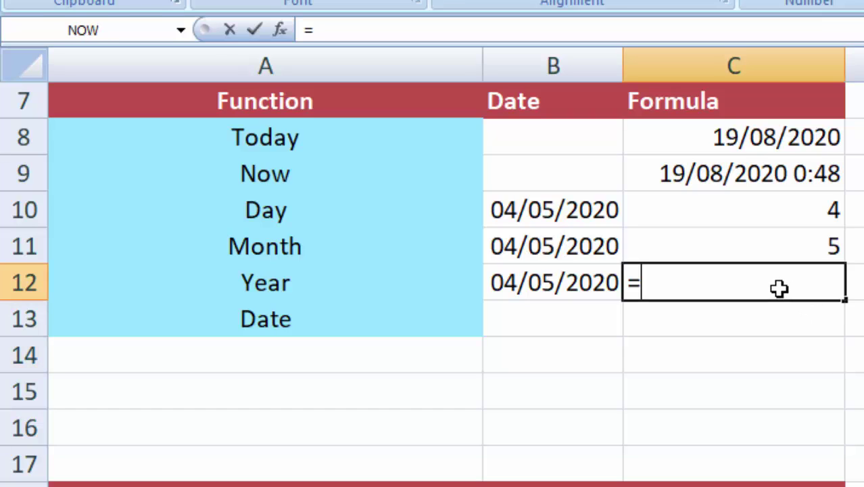
pyautogui.write('YEAR')
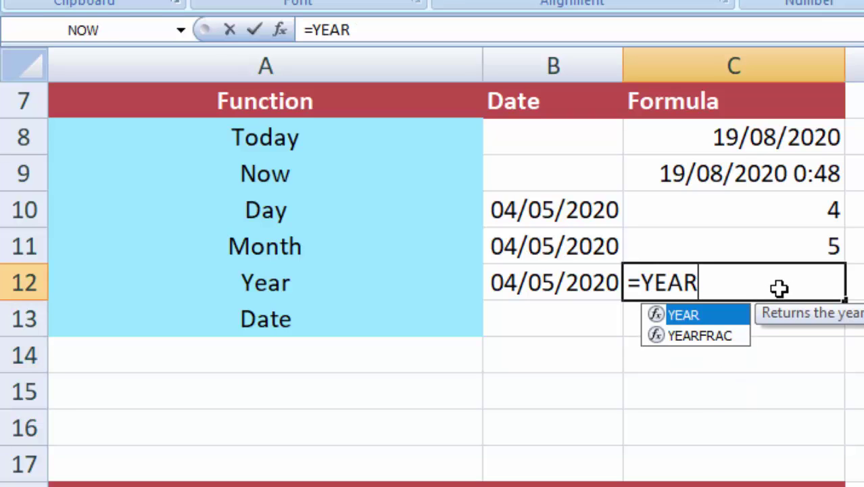
pyautogui.write('(')
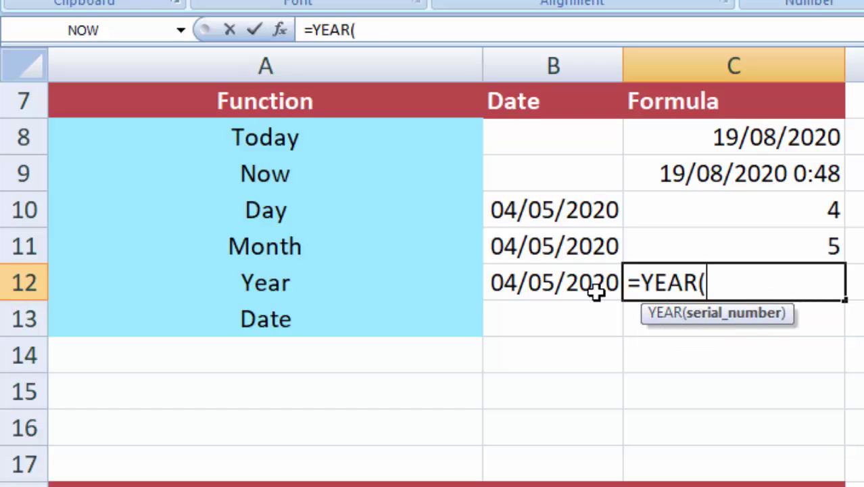
pyautogui.click(595, 289)
pyautogui.write(')')
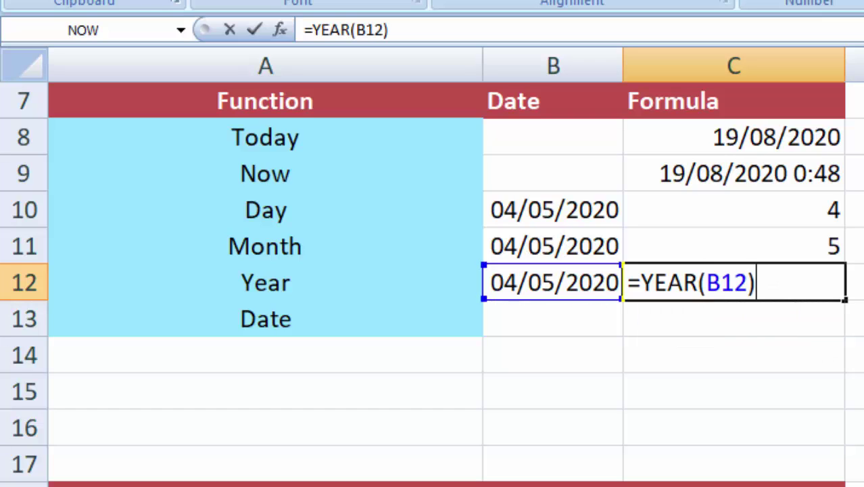
pyautogui.press('Return')
pyautogui.click(855, 391)
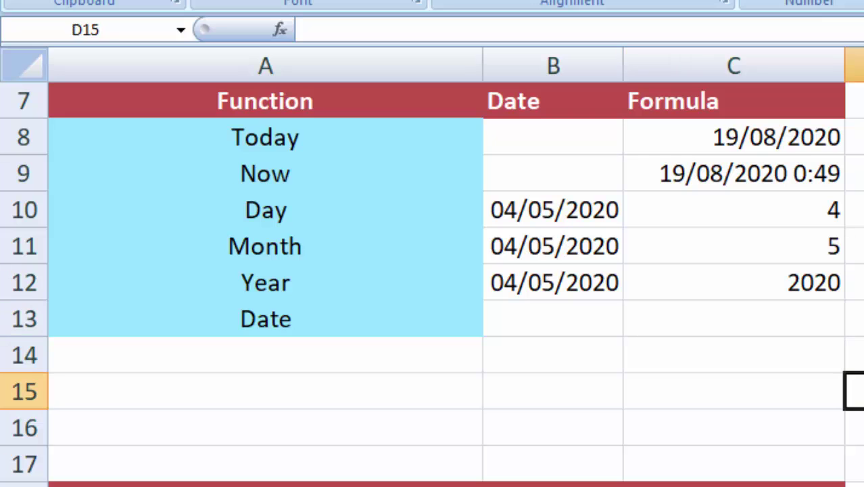
# Step: Enter 6, 3 and 2016 in D10, D11 and D12
pyautogui.click(777, 202)
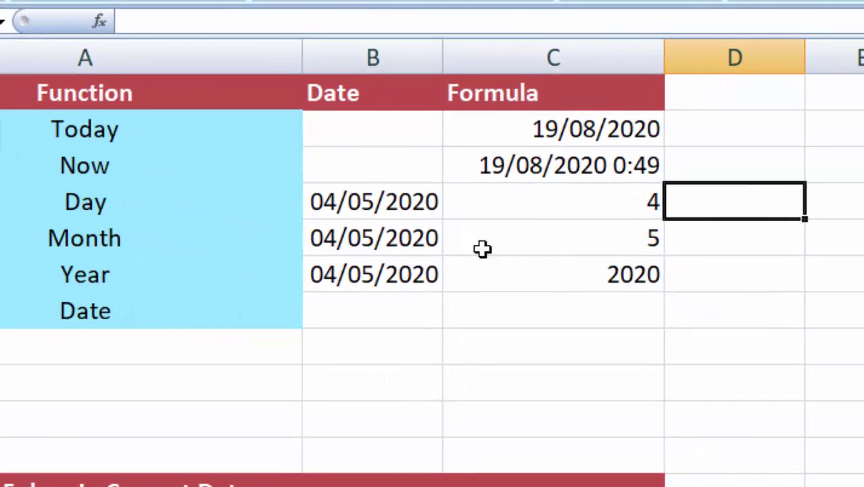
pyautogui.click(151, 310)
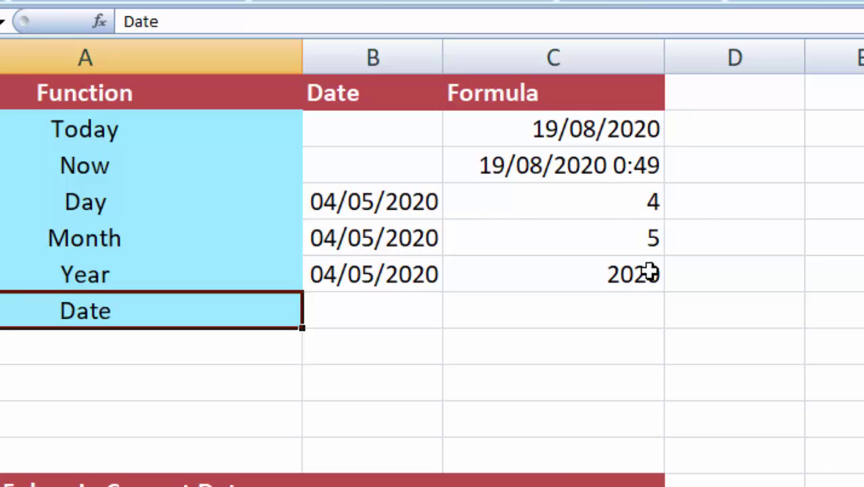
pyautogui.click(717, 207)
pyautogui.write('6')
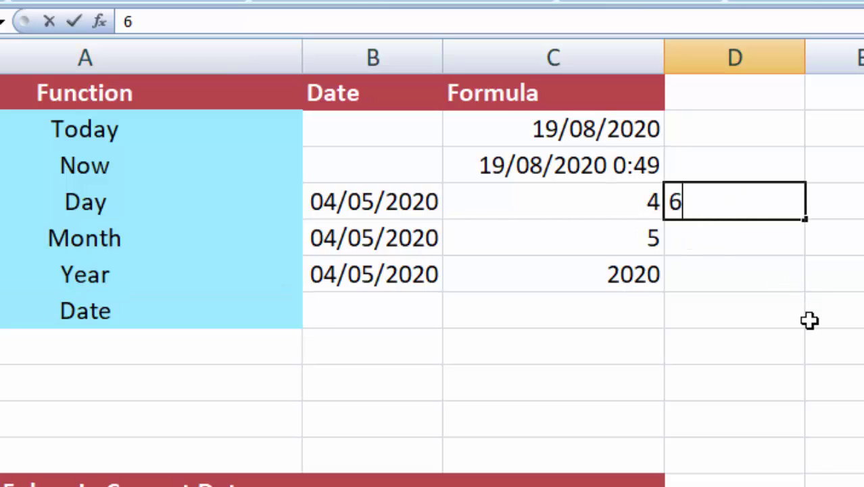
pyautogui.press('Return')
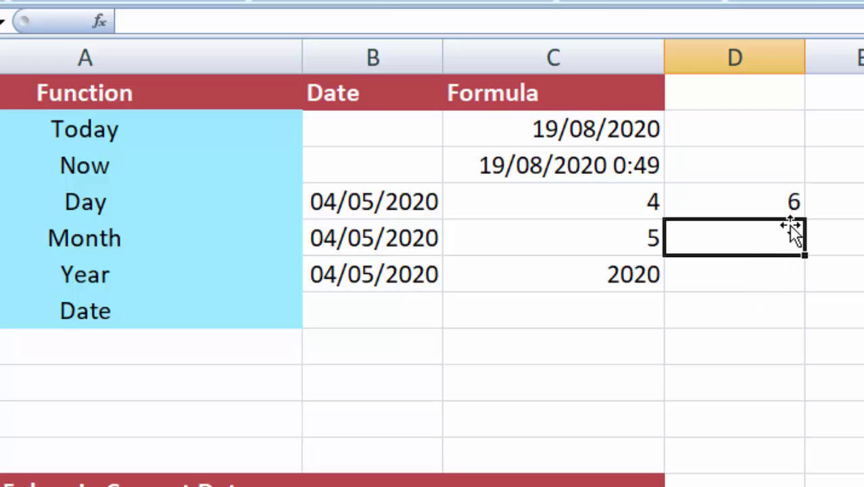
pyautogui.write('3')
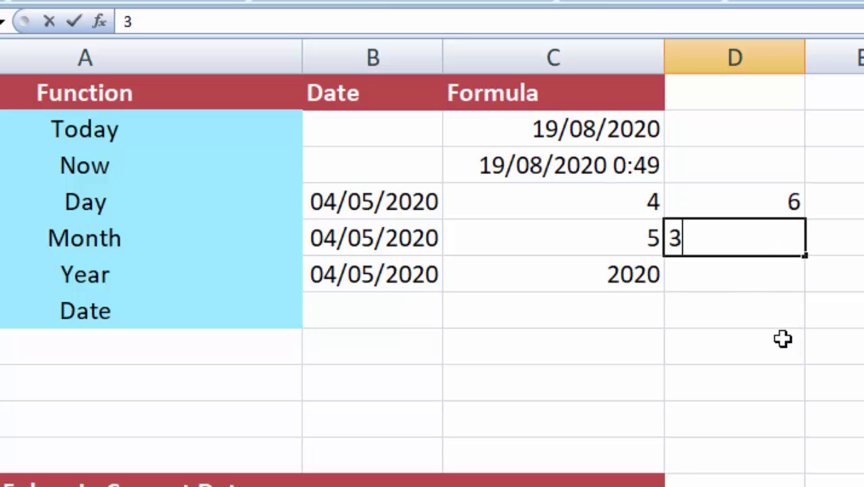
pyautogui.press('Return')
pyautogui.write('2')
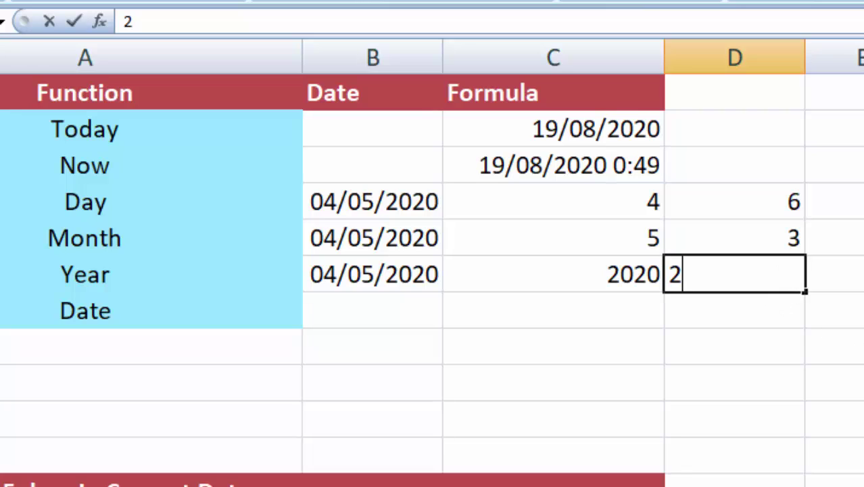
pyautogui.write('016')
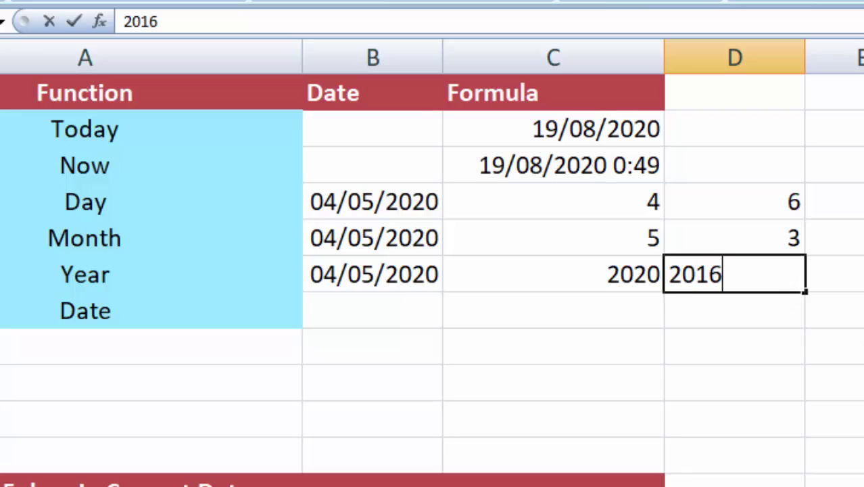
pyautogui.click(824, 374)
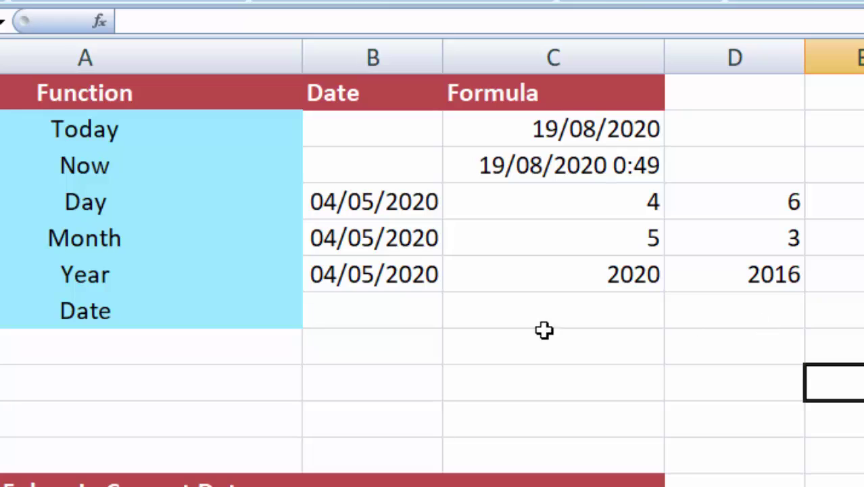
pyautogui.click(731, 315)
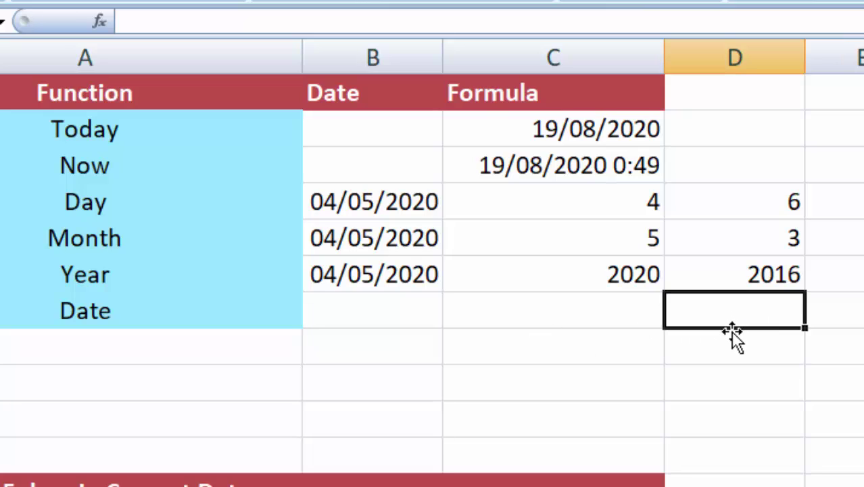
# Step: Enter =DATE(D12,D11,D10) in the Date row, giving 06/03/2016
pyautogui.write('=')
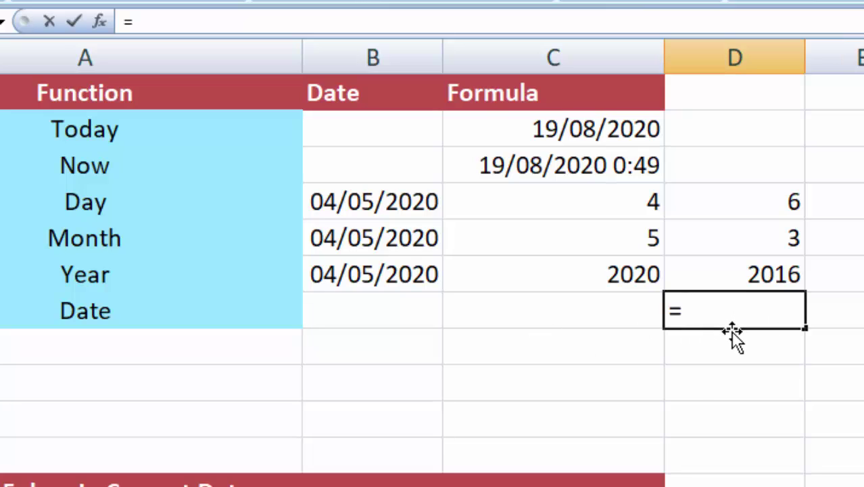
pyautogui.write('DATE(')
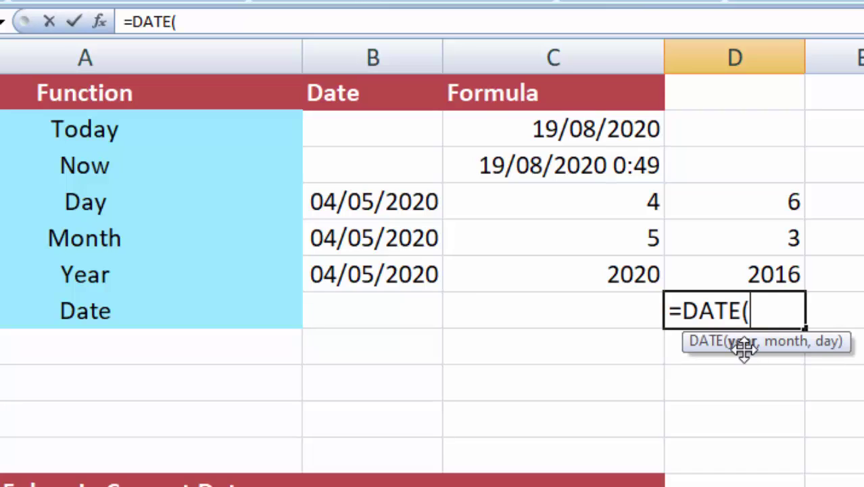
pyautogui.click(776, 274)
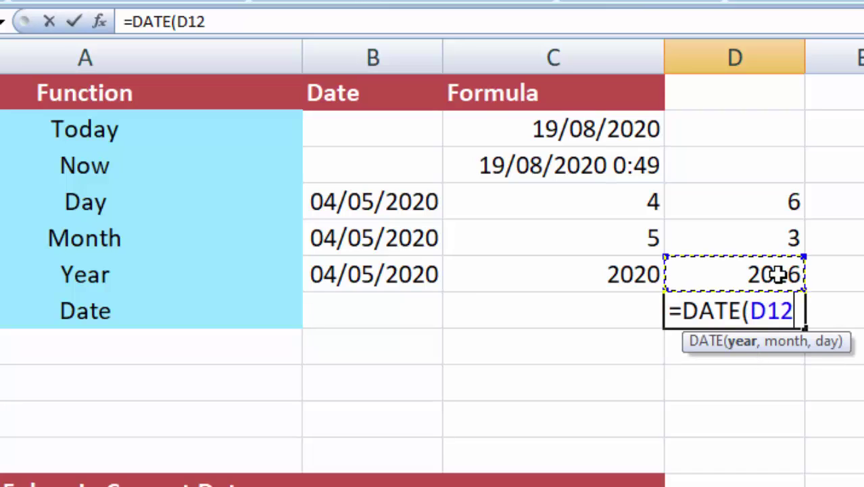
pyautogui.write(',')
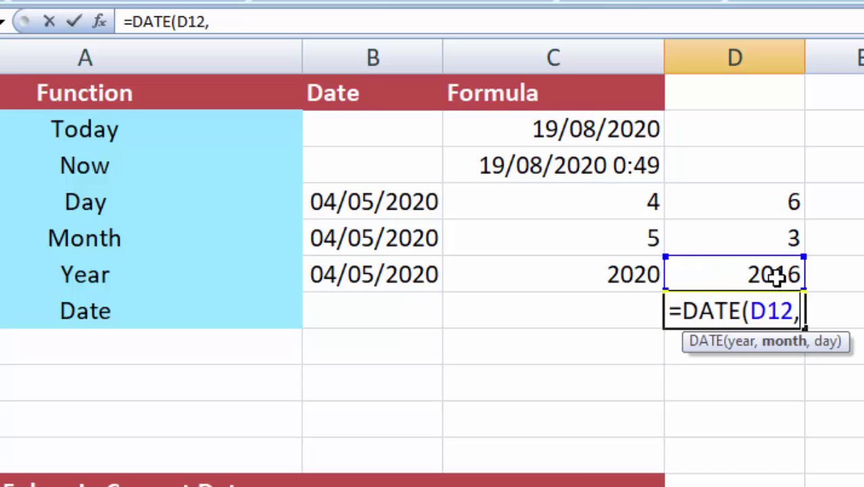
pyautogui.click(774, 238)
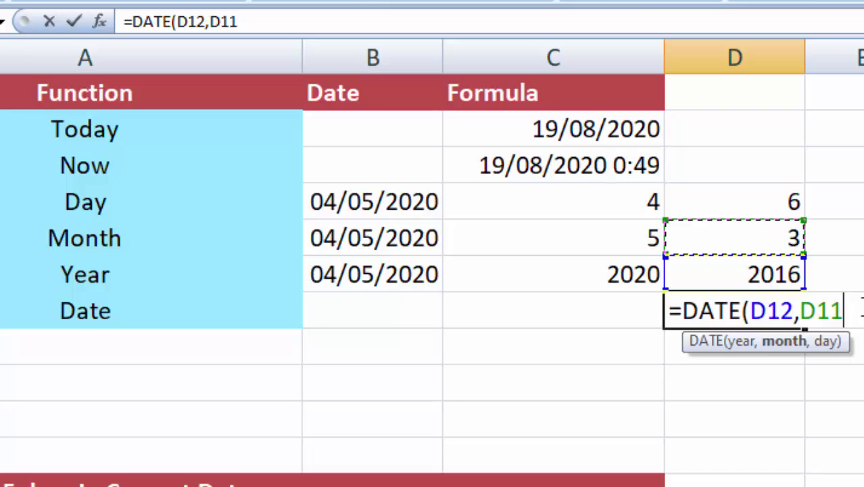
pyautogui.write(',')
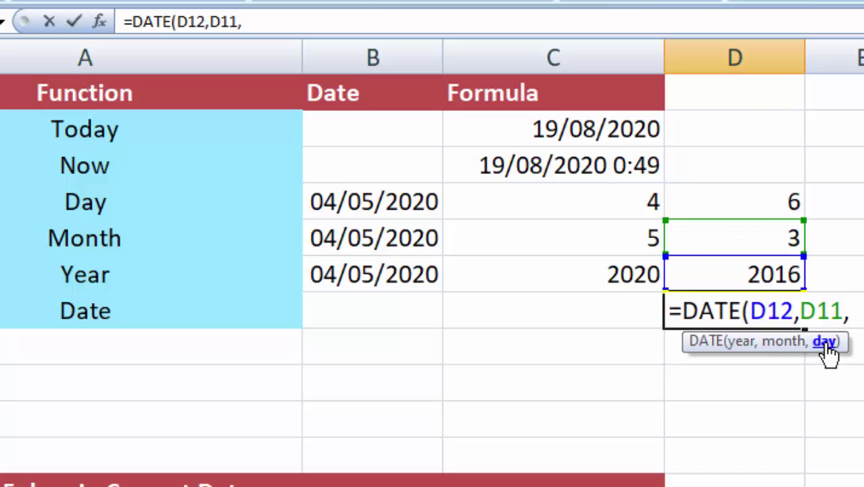
pyautogui.click(773, 200)
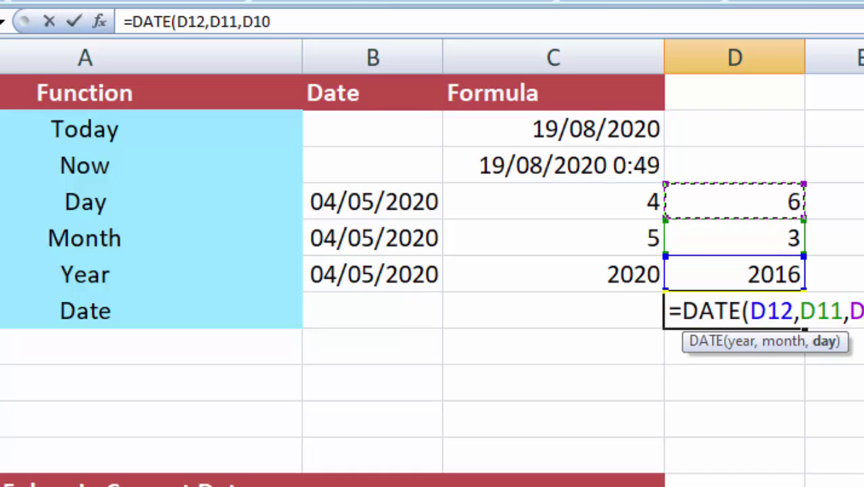
pyautogui.write(')')
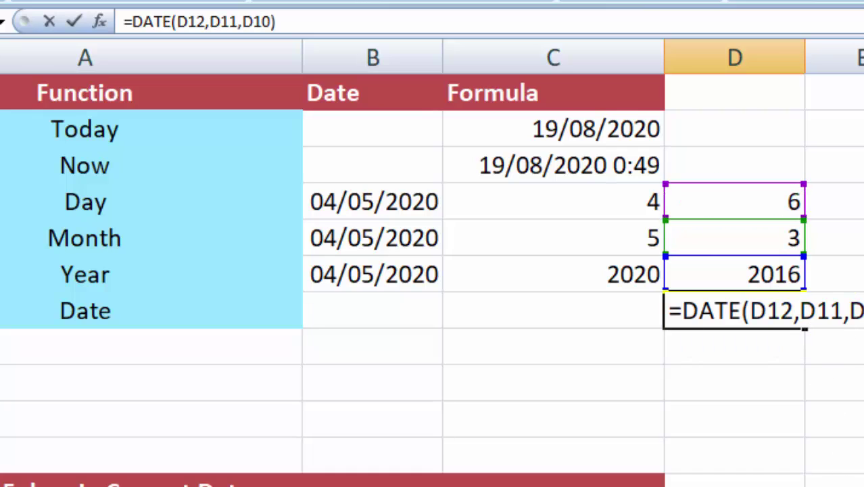
pyautogui.press('Return')
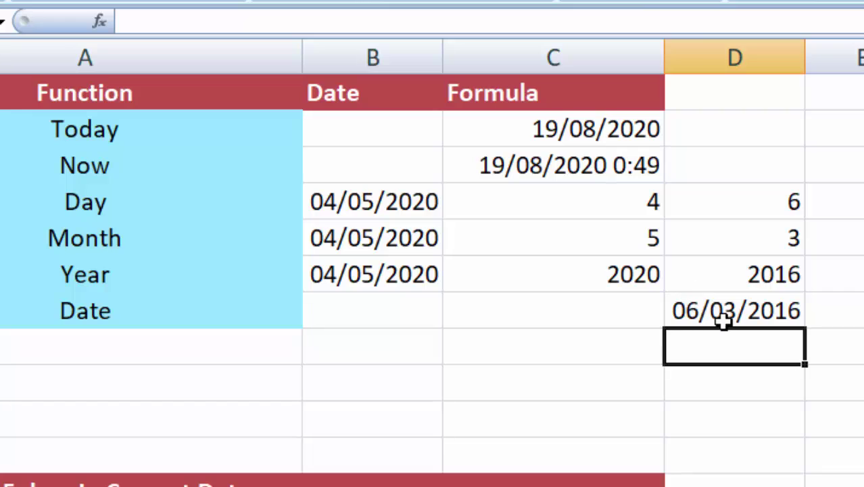
pyautogui.click(723, 320)
pyautogui.moveTo(798, 196); pyautogui.dragTo(774, 298)
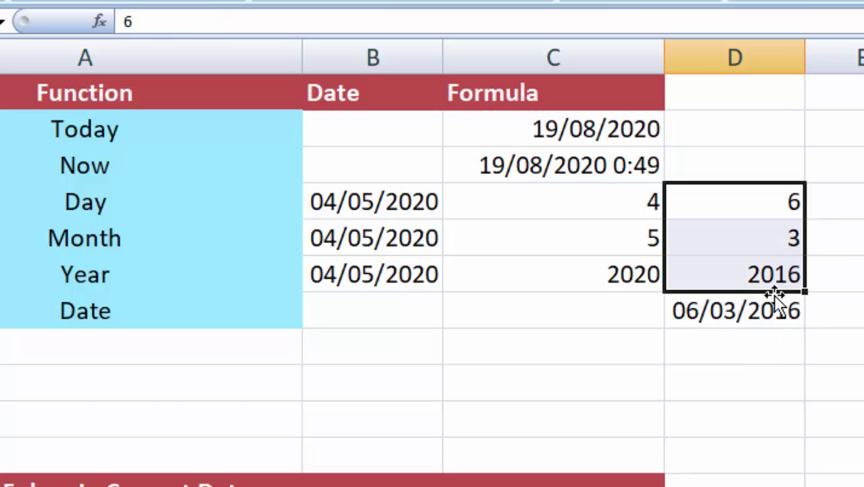
pyautogui.click(754, 313)
# Step: Scroll down to the adding and subtracting 5-days examples
pyautogui.click(850, 396)
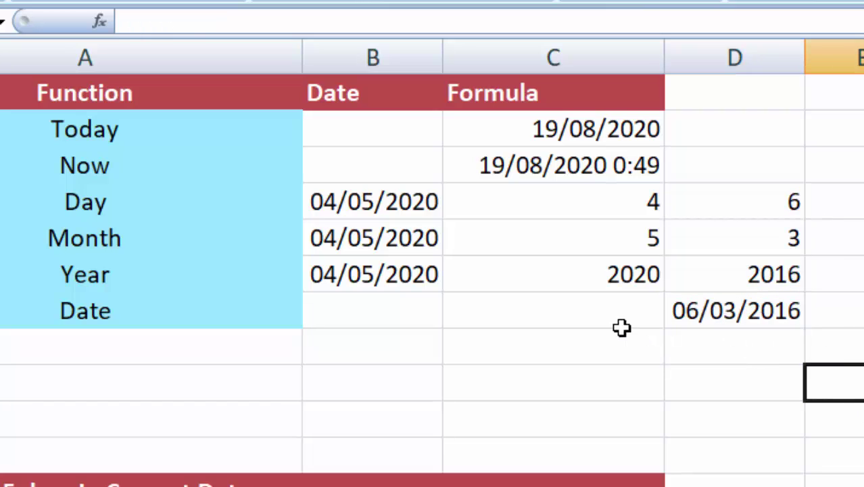
pyautogui.scroll(-1, 628, 322)
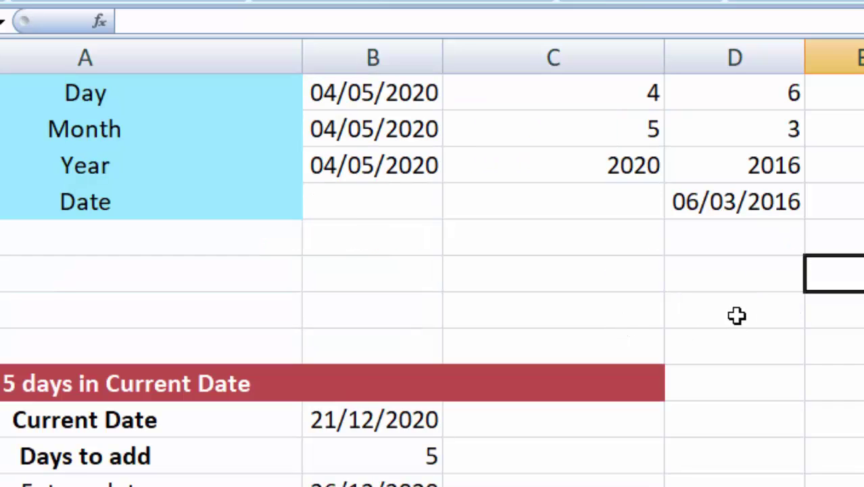
pyautogui.scroll(1, 651, 320)
pyautogui.moveTo(127, 130); pyautogui.dragTo(138, 274)
pyautogui.click(356, 374)
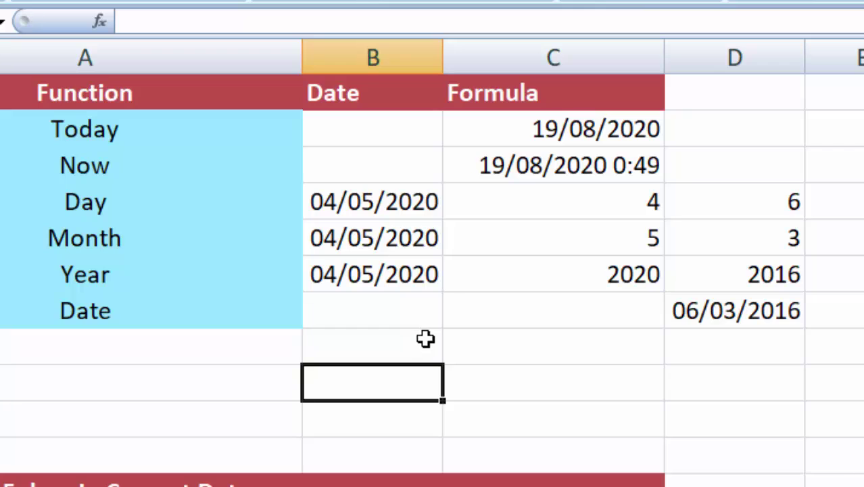
pyautogui.click(762, 373)
pyautogui.scroll(-1, 763, 372)
pyautogui.scroll(1, 762, 373)
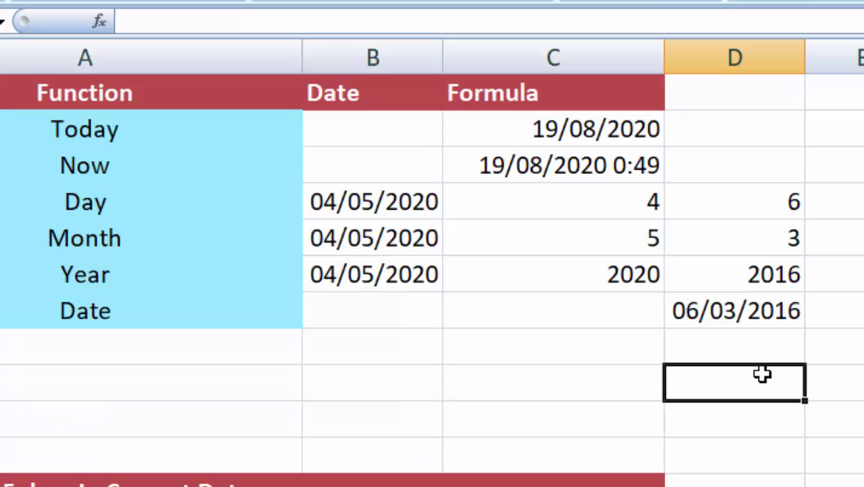
pyautogui.scroll(1, 820, 469)
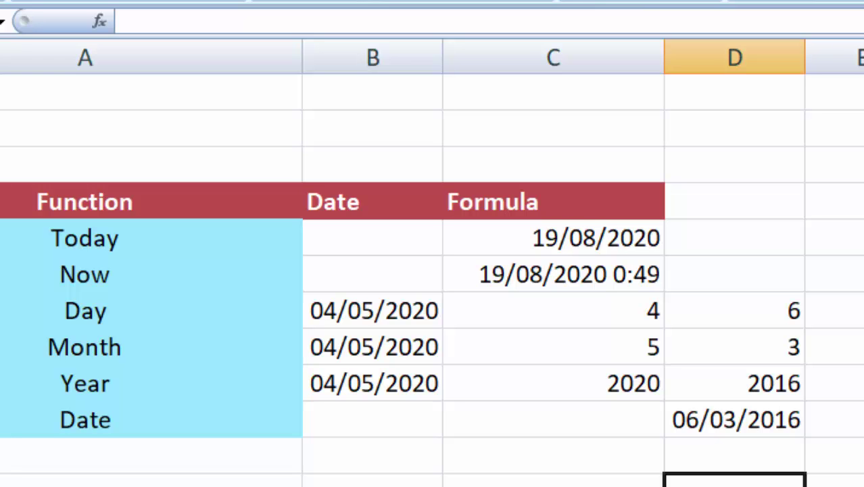
pyautogui.click(861, 479)
pyautogui.scroll(-3, 694, 406)
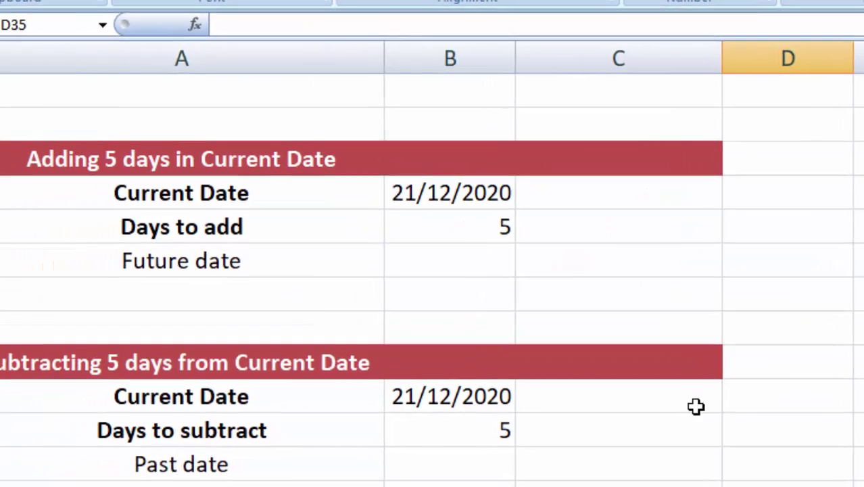
# Step: Enter =B19+B20 in the Future date cell to add days to the Current Date
pyautogui.click(822, 371)
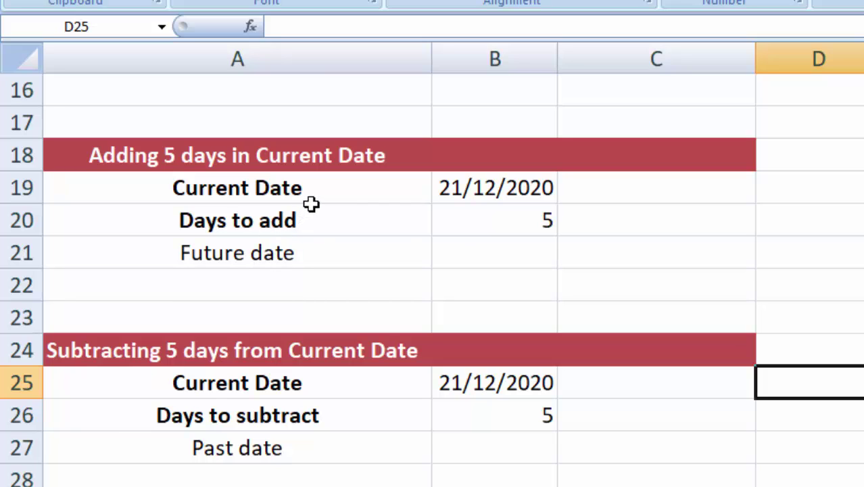
pyautogui.click(479, 195)
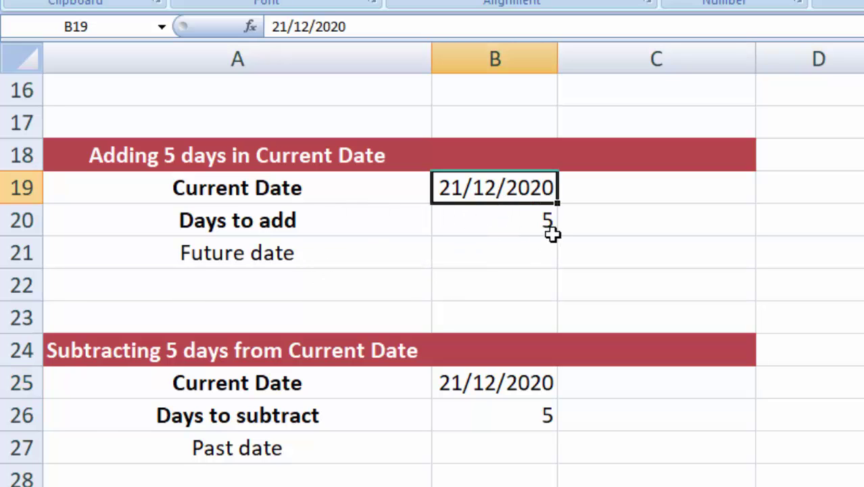
pyautogui.click(522, 230)
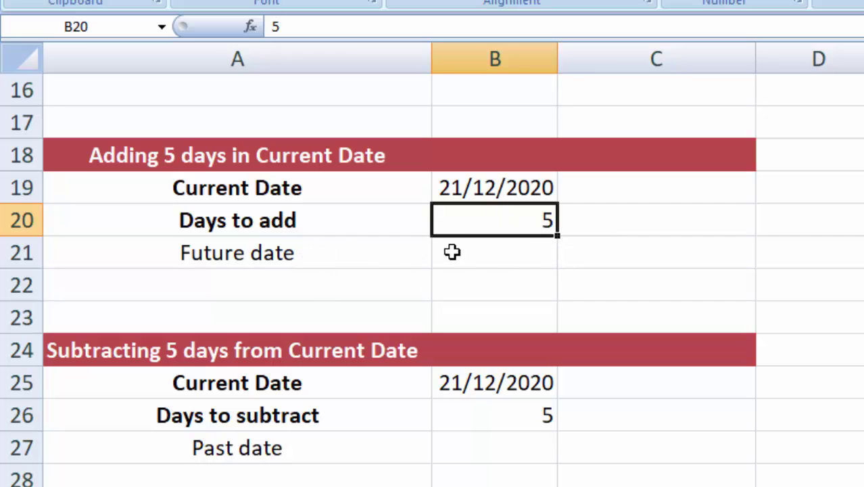
pyautogui.click(512, 260)
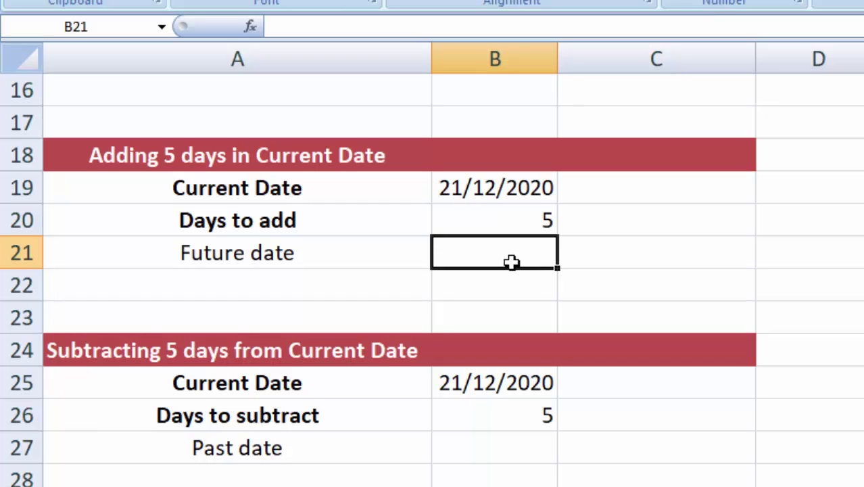
pyautogui.write('=')
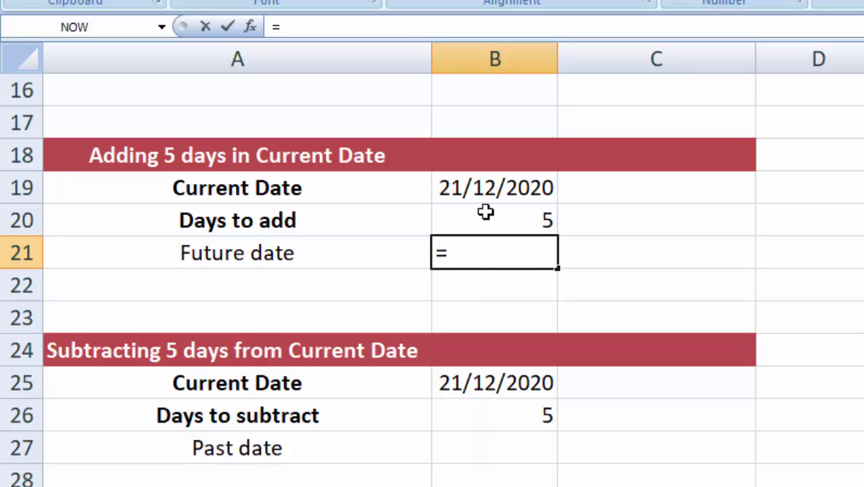
pyautogui.click(484, 188)
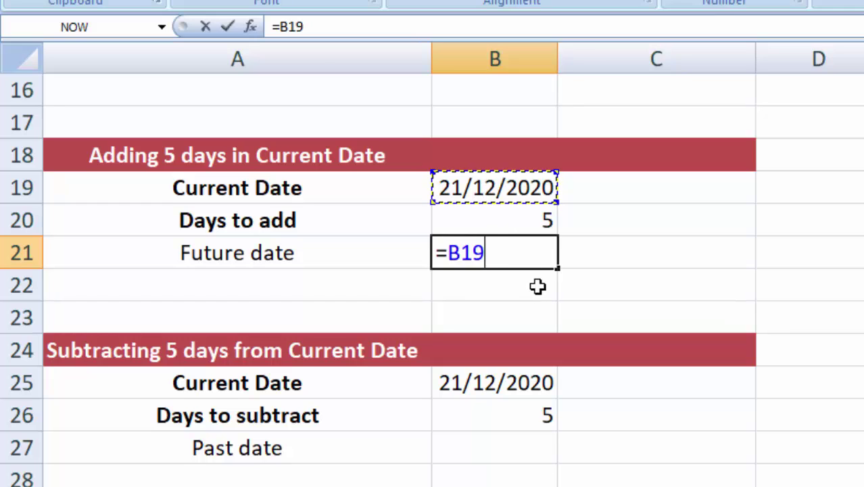
pyautogui.write('+')
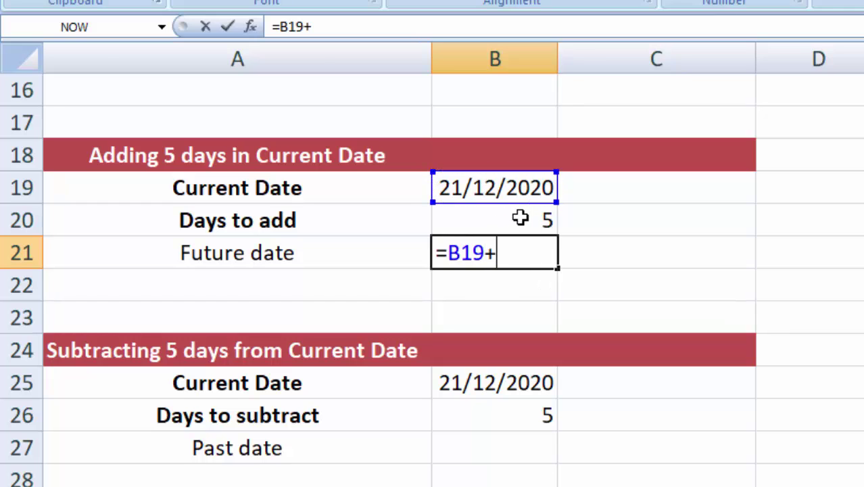
pyautogui.click(520, 220)
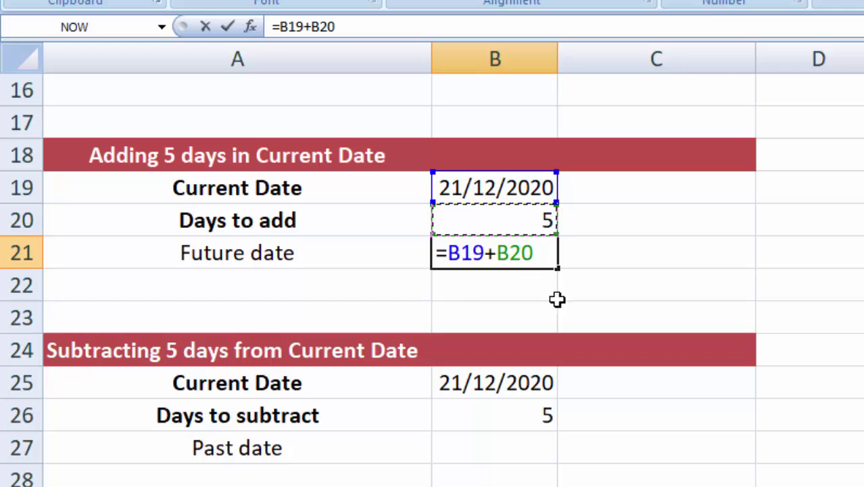
pyautogui.press('Return')
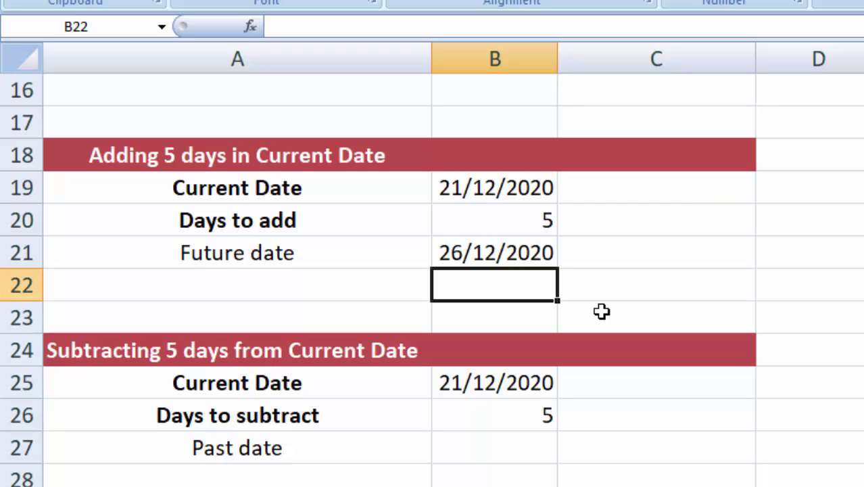
# Step: Change Days to add to 69, making the Future date 28/02/2021
pyautogui.click(531, 224)
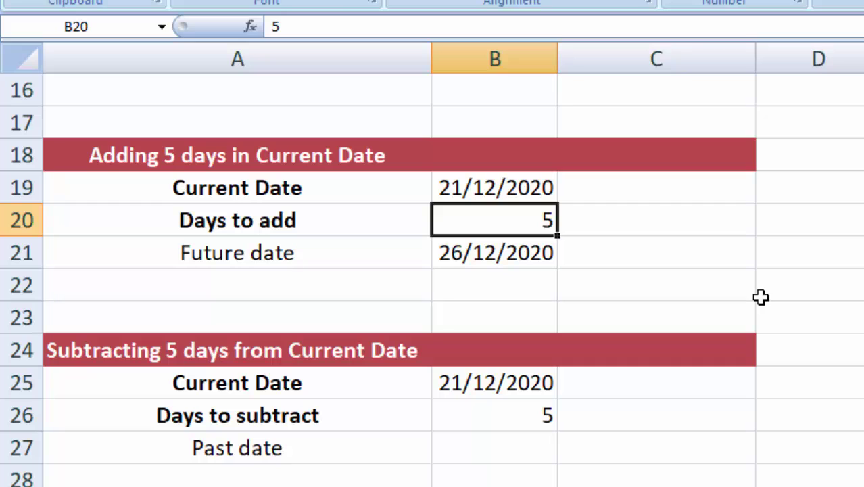
pyautogui.write('6')
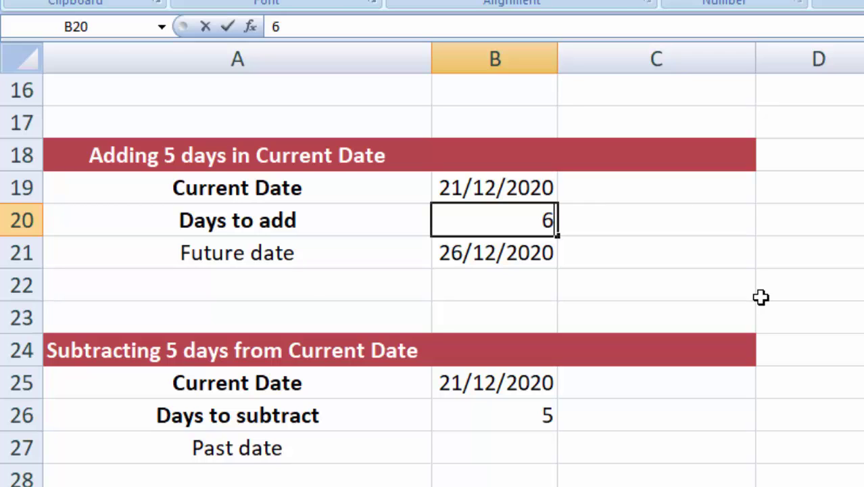
pyautogui.write('9')
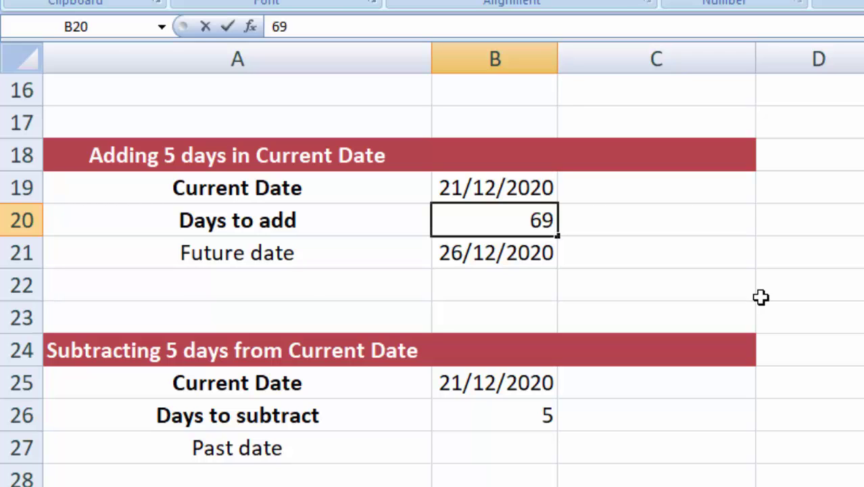
pyautogui.click(677, 274)
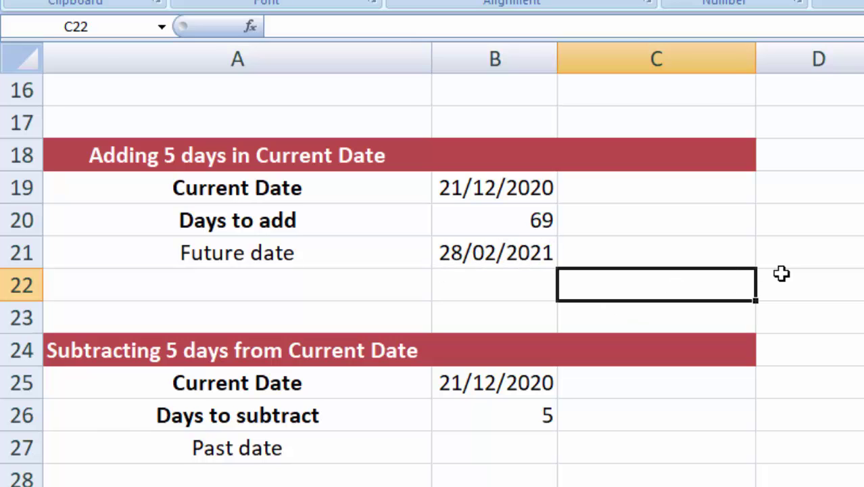
pyautogui.click(805, 265)
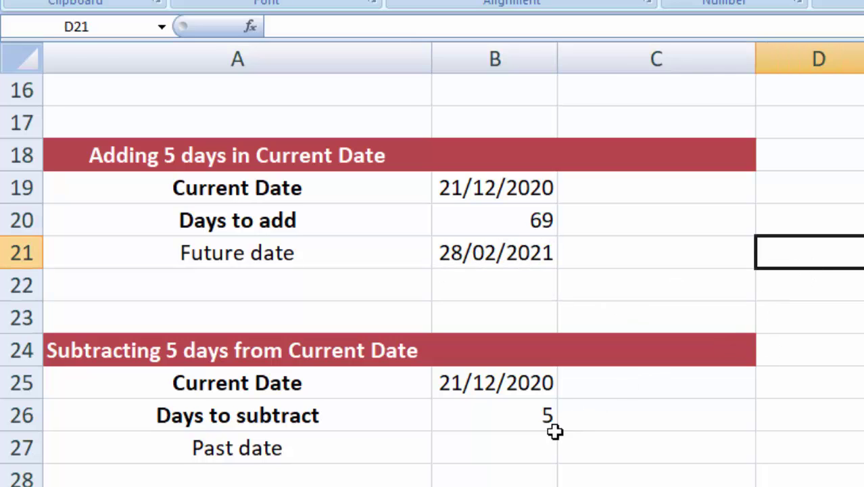
pyautogui.click(497, 453)
# Step: Enter =B25-B26 in B27 so the Past date shows 16/12/2020
pyautogui.write('=')
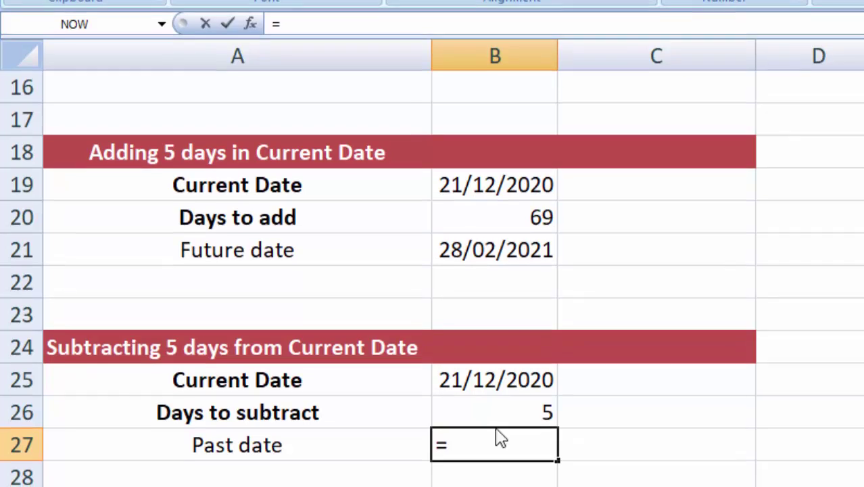
pyautogui.click(492, 383)
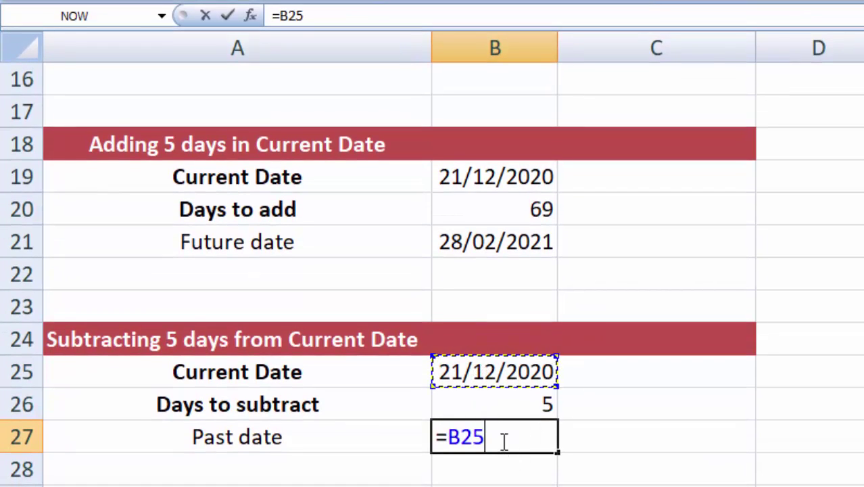
pyautogui.write('=')
pyautogui.press('BackSpace')
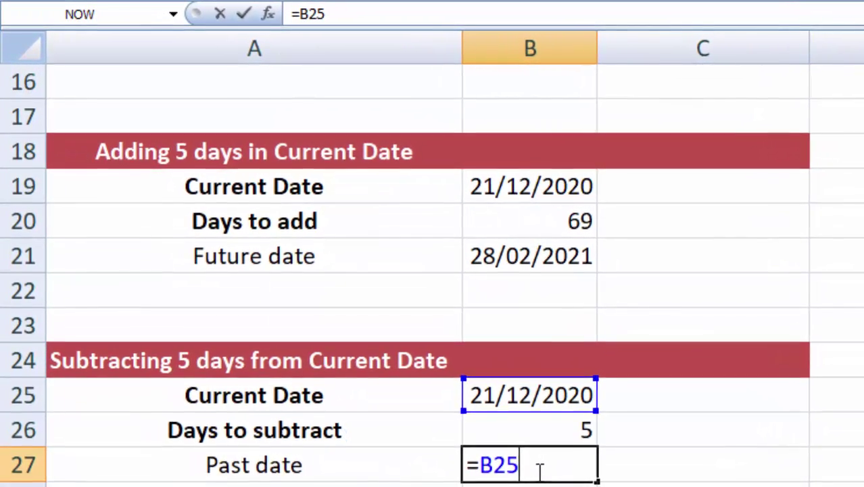
pyautogui.write('-')
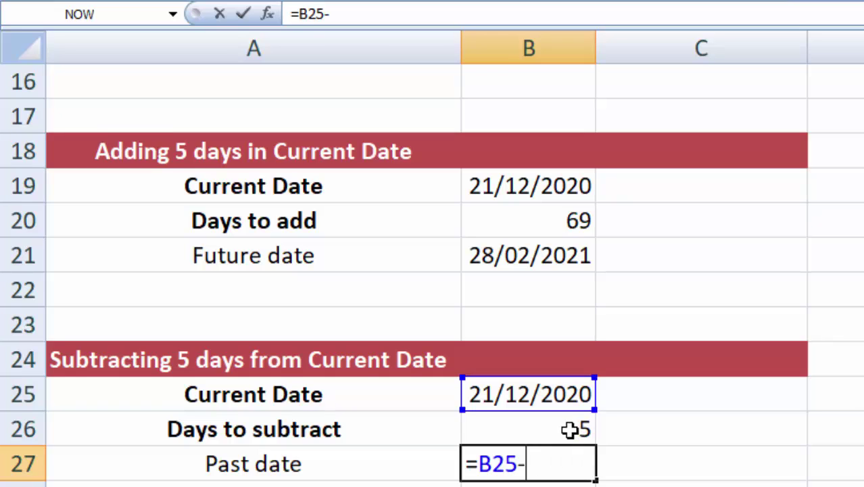
pyautogui.click(569, 431)
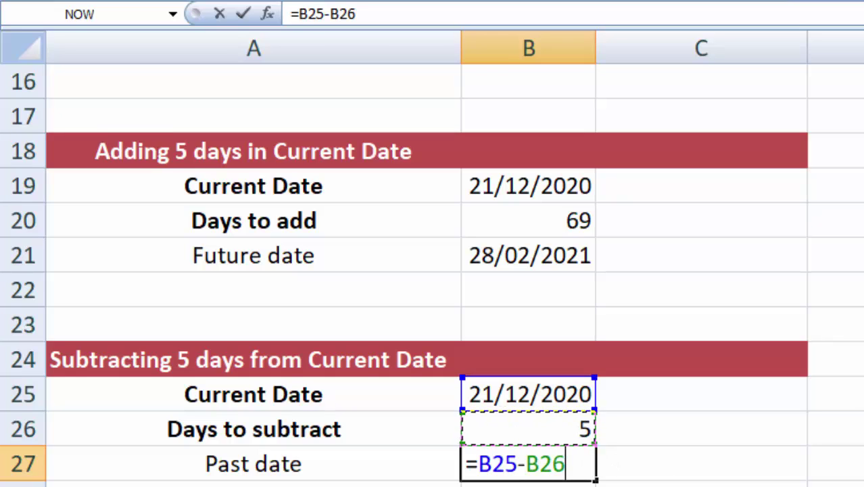
pyautogui.press('Return')
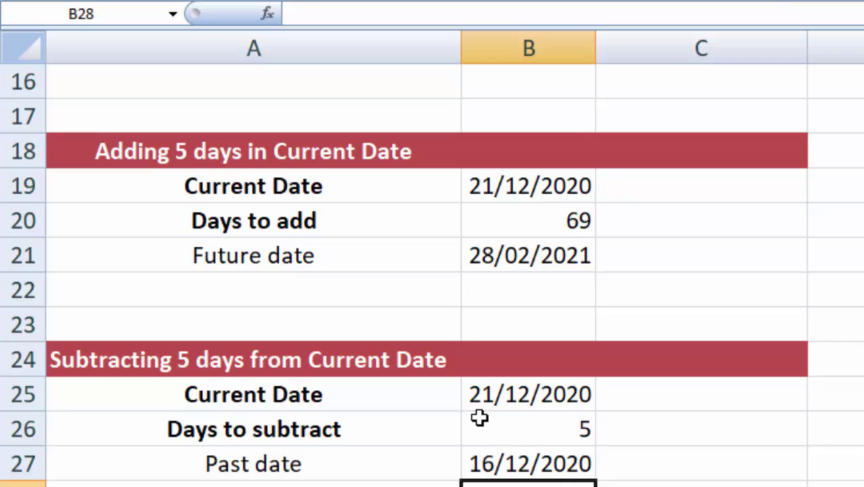
# Step: Scroll to the Adding 5 months section, check 21/12/2020 and 5 months, and select B34
pyautogui.click(665, 483)
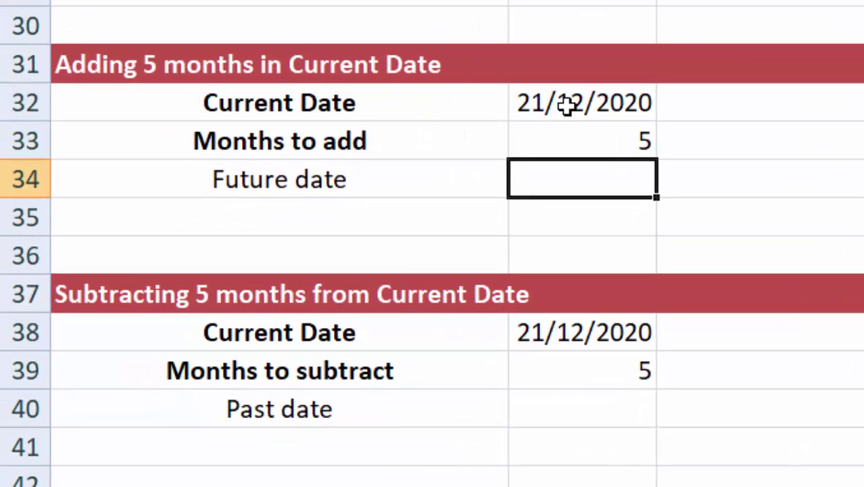
pyautogui.click(454, 209)
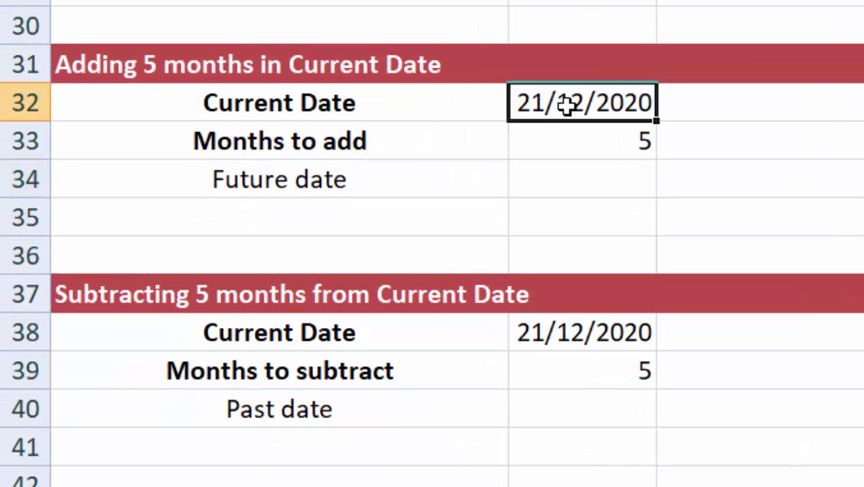
pyautogui.click(584, 135)
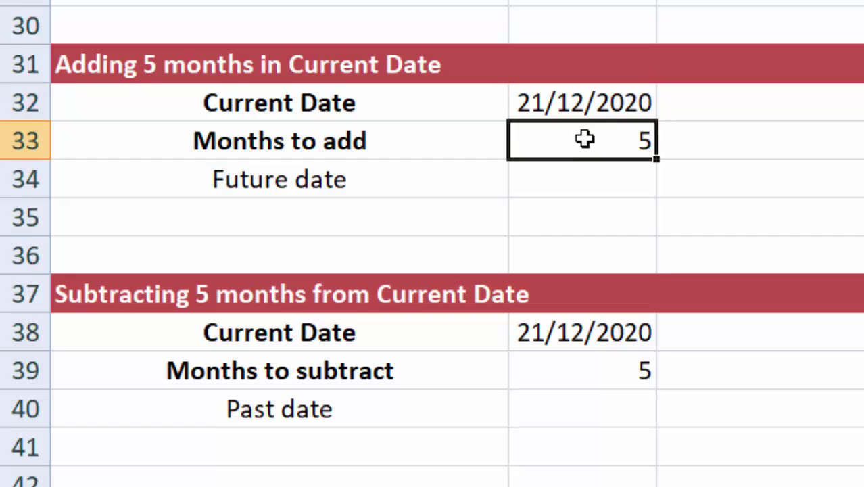
pyautogui.click(584, 95)
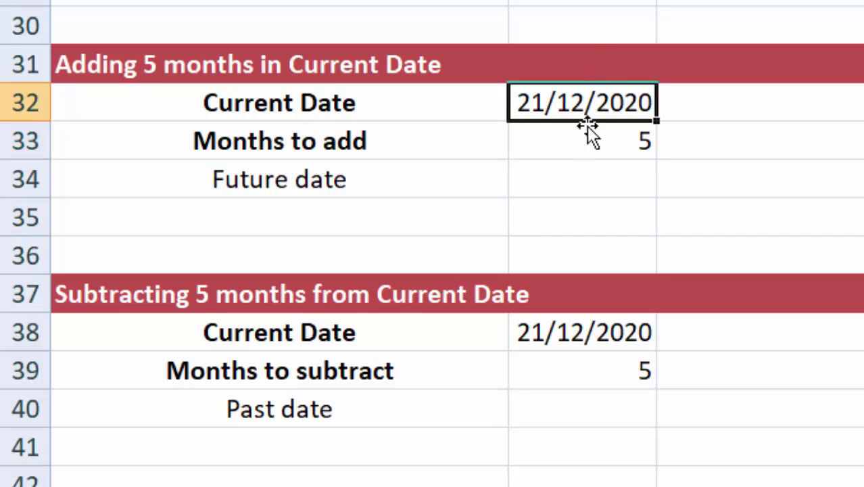
pyautogui.click(584, 138)
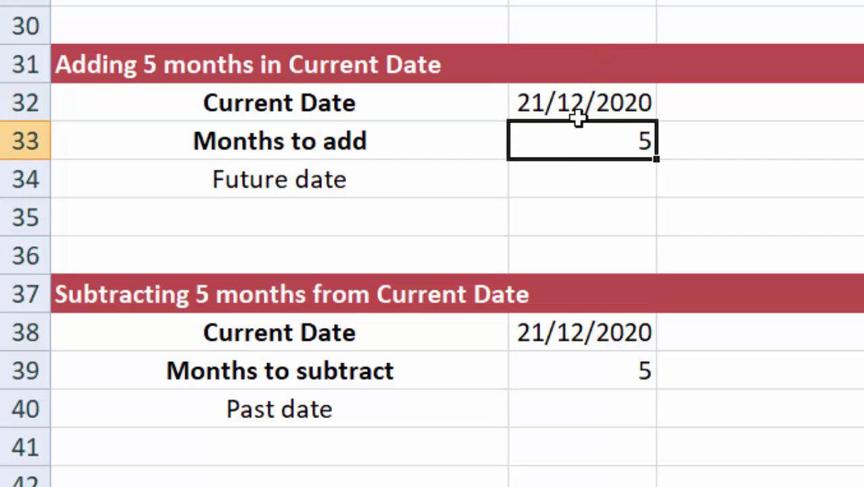
pyautogui.click(562, 178)
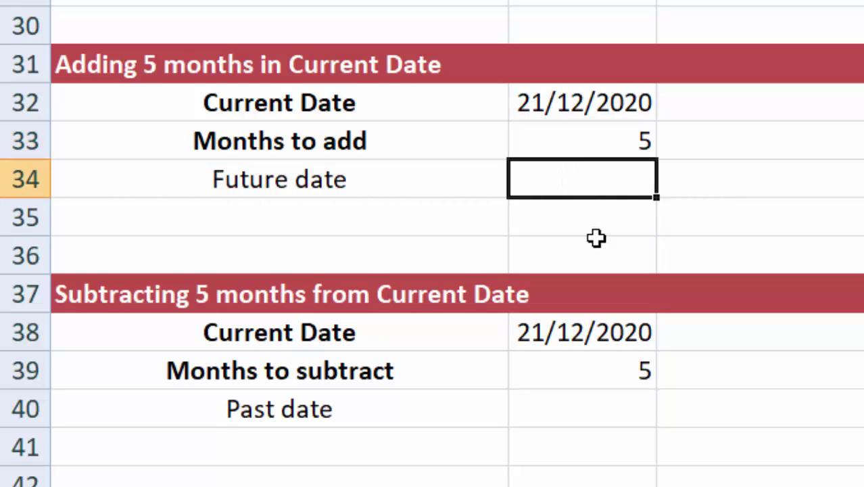
# Step: Enter =DATE(YEAR(B32),MONTH(B32)+5, DAY(B32)) in B34, giving 21/05/2021
pyautogui.write('=')
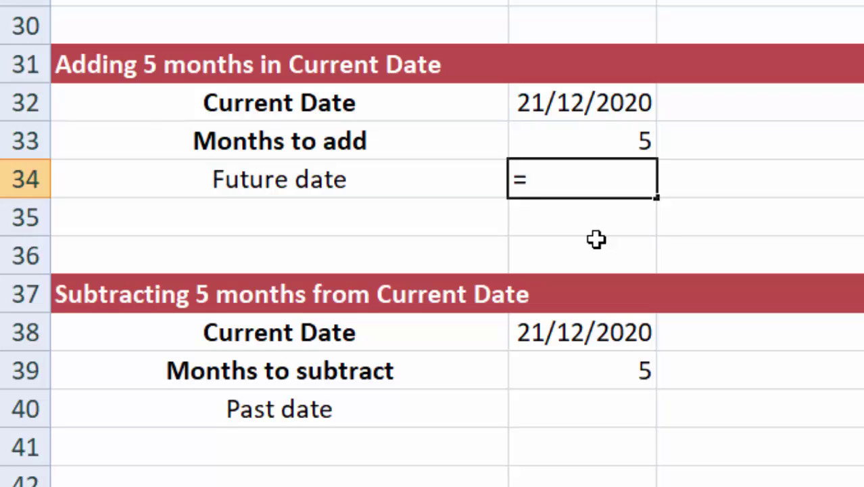
pyautogui.write('DATE')
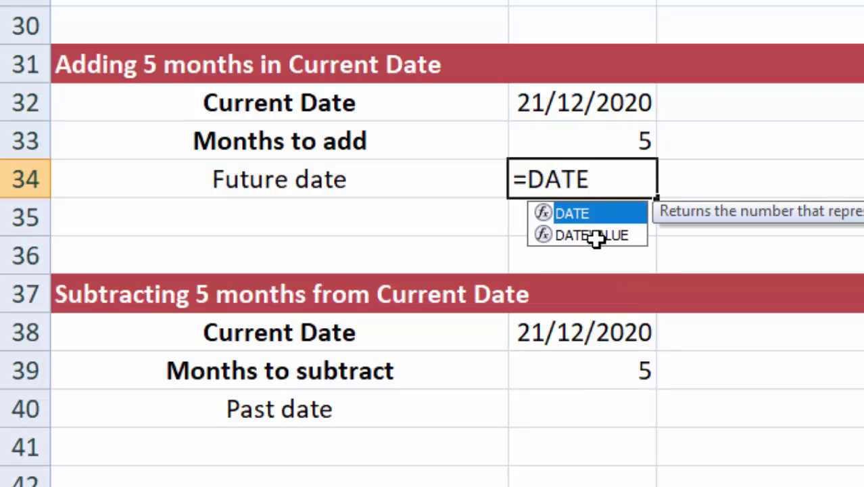
pyautogui.write('(')
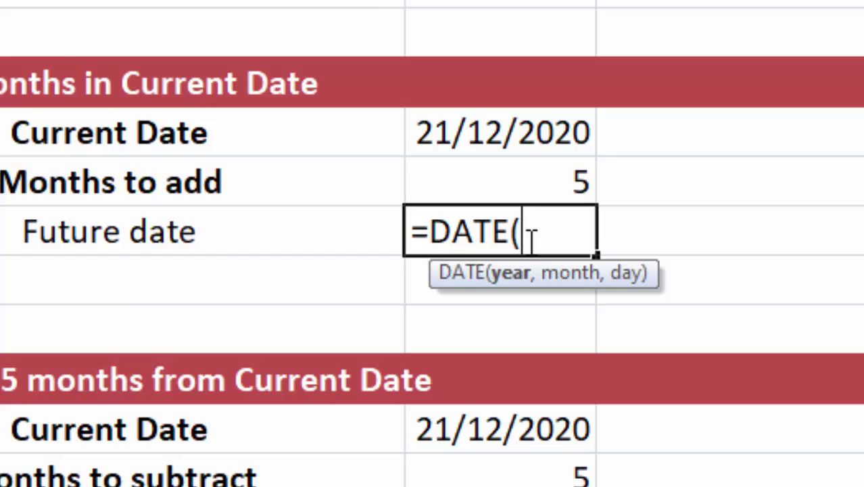
pyautogui.write('YEAR')
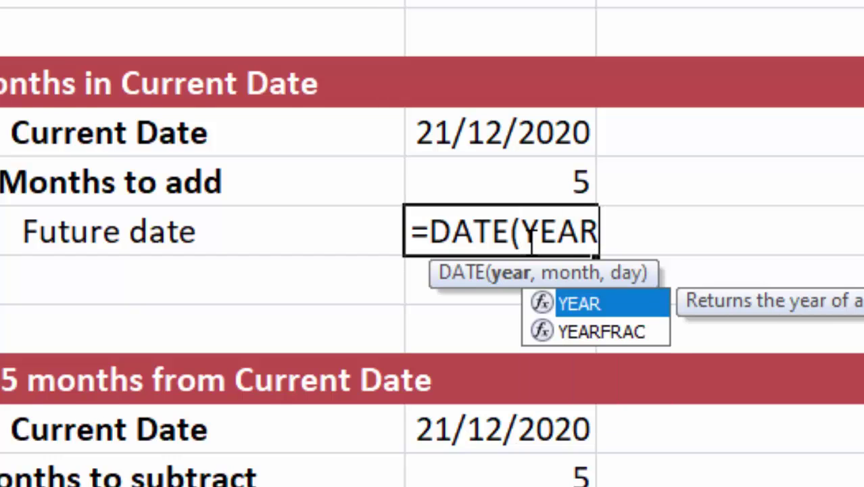
pyautogui.write('(')
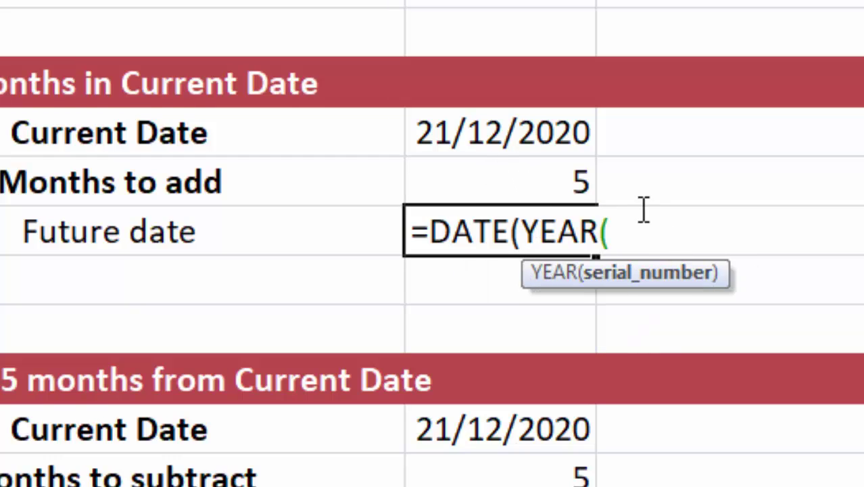
pyautogui.click(501, 135)
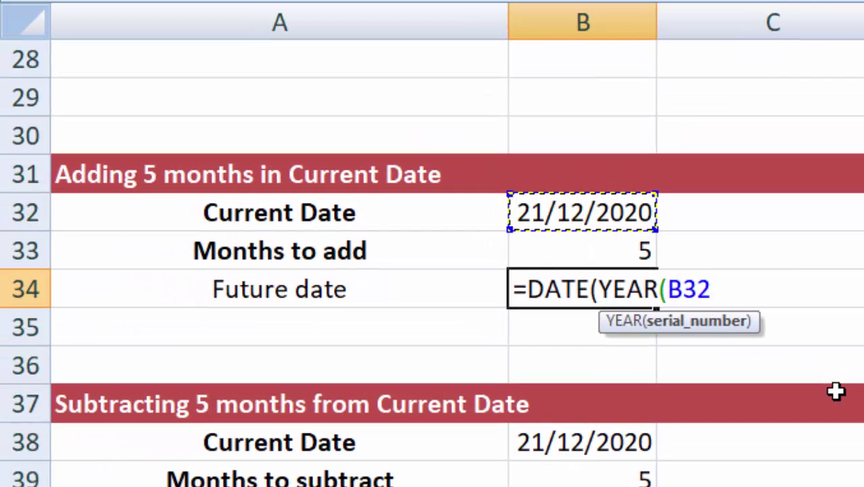
pyautogui.write(')')
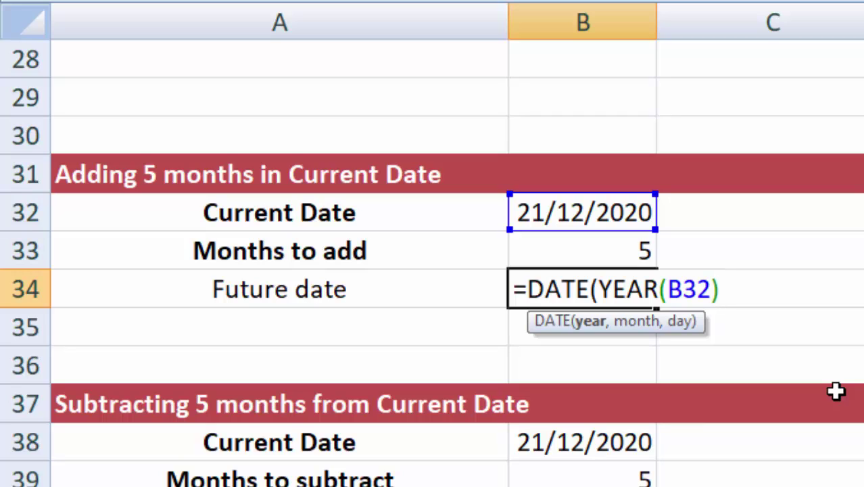
pyautogui.write(',')
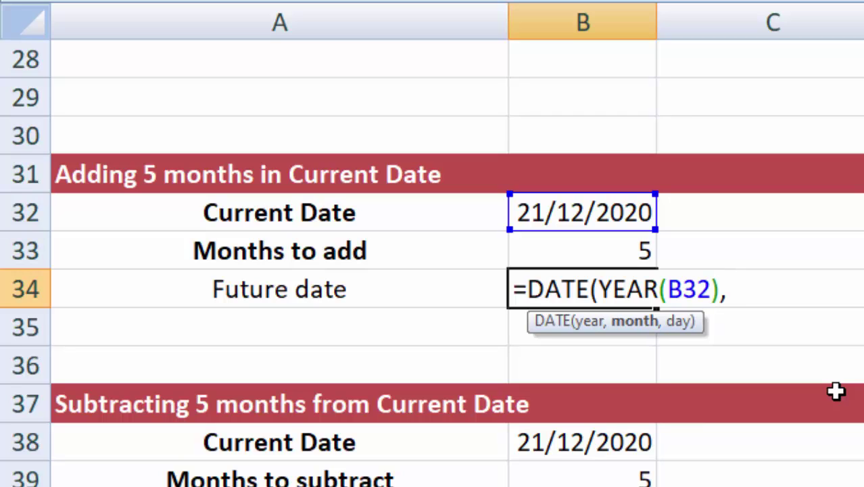
pyautogui.write('MONTH')
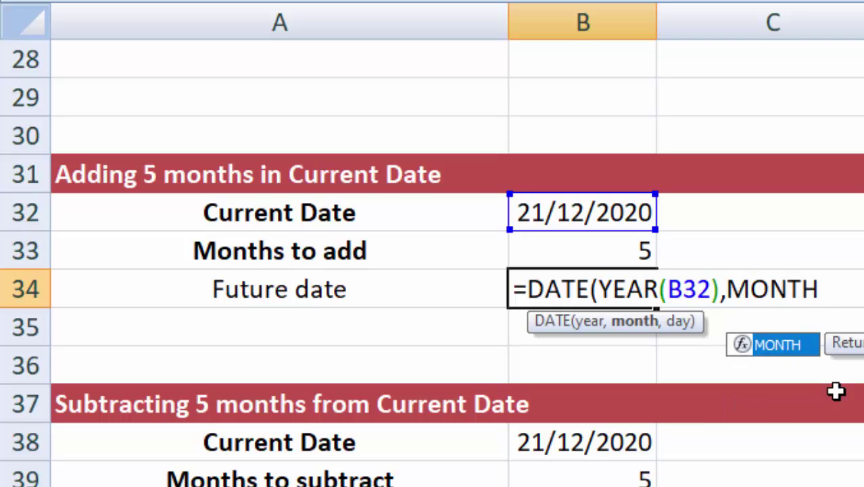
pyautogui.write('(')
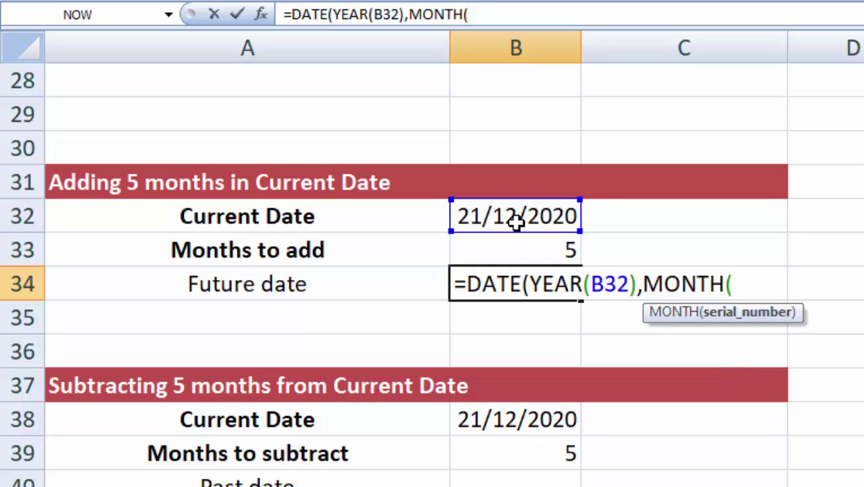
pyautogui.click(516, 216)
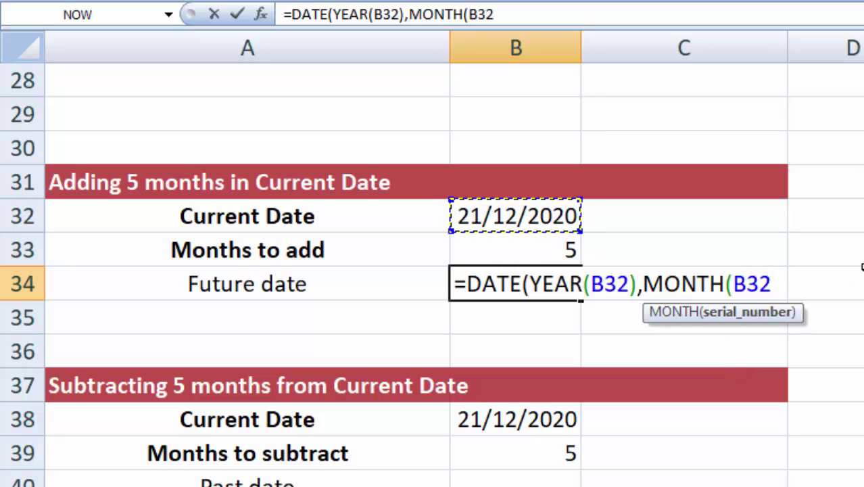
pyautogui.write(')')
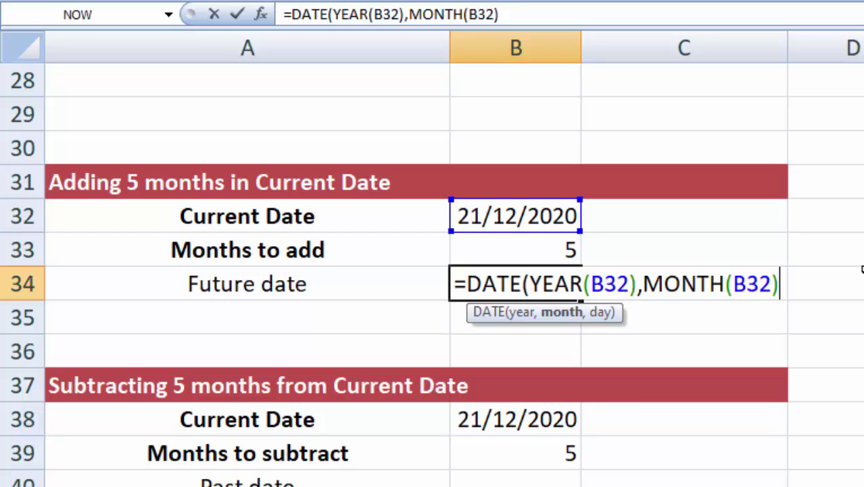
pyautogui.write('+')
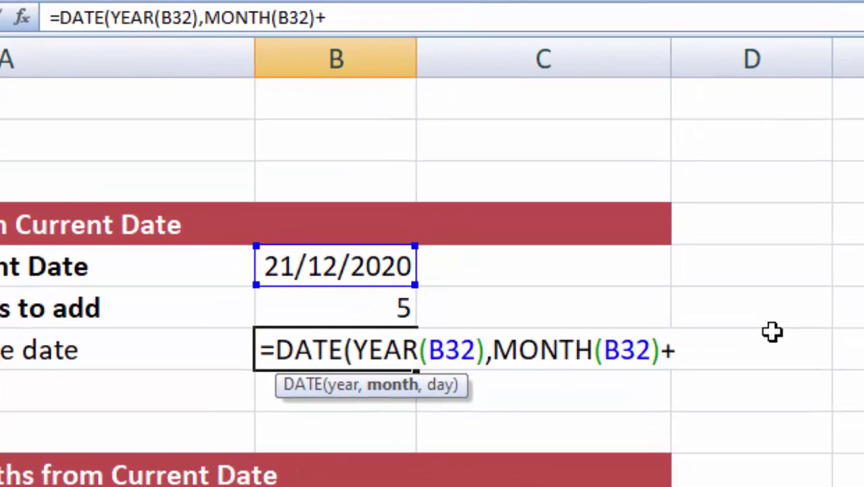
pyautogui.write('5, ')
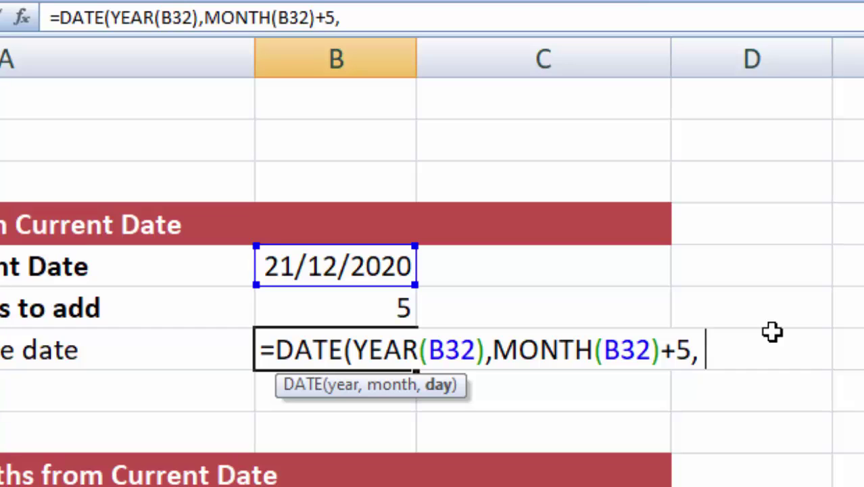
pyautogui.write('D')
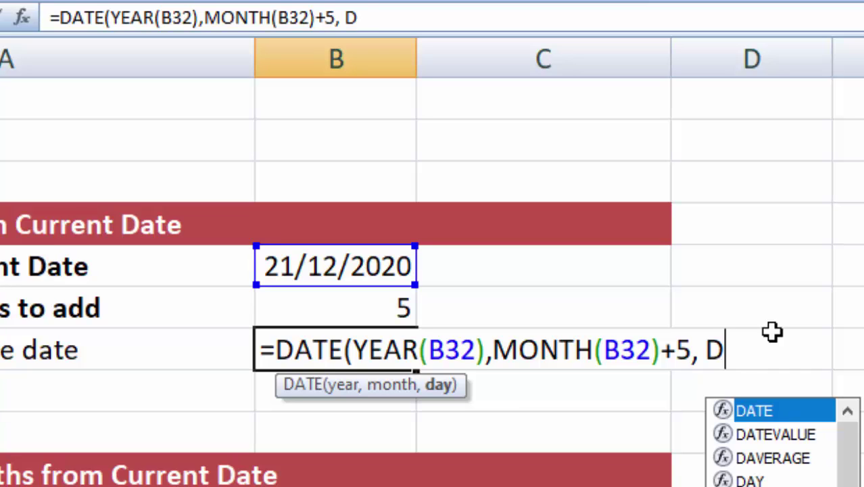
pyautogui.write('AY(')
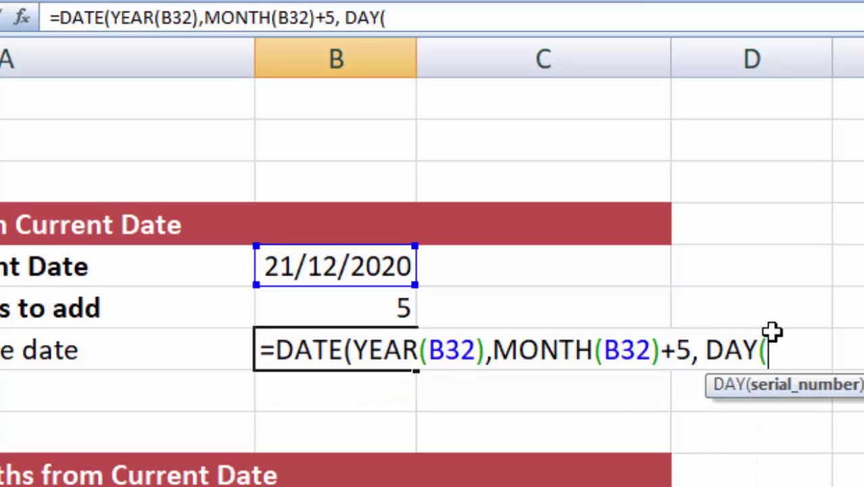
pyautogui.click(346, 274)
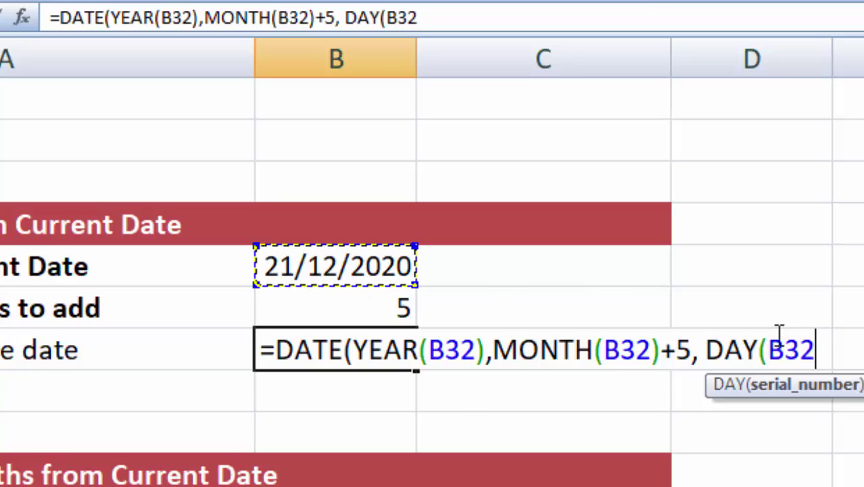
pyautogui.write(')')
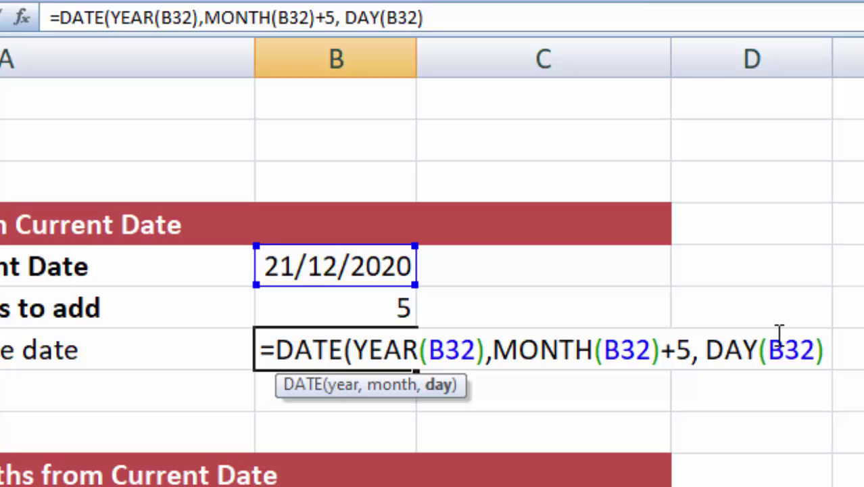
pyautogui.write(')')
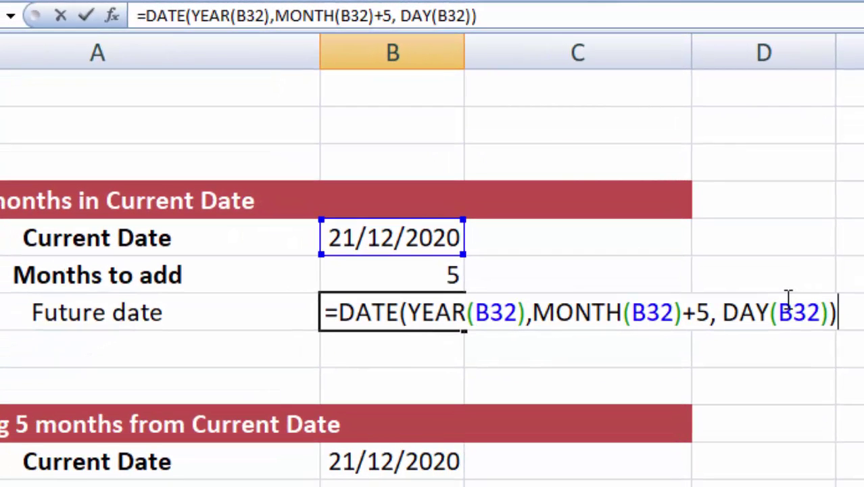
pyautogui.press('Return')
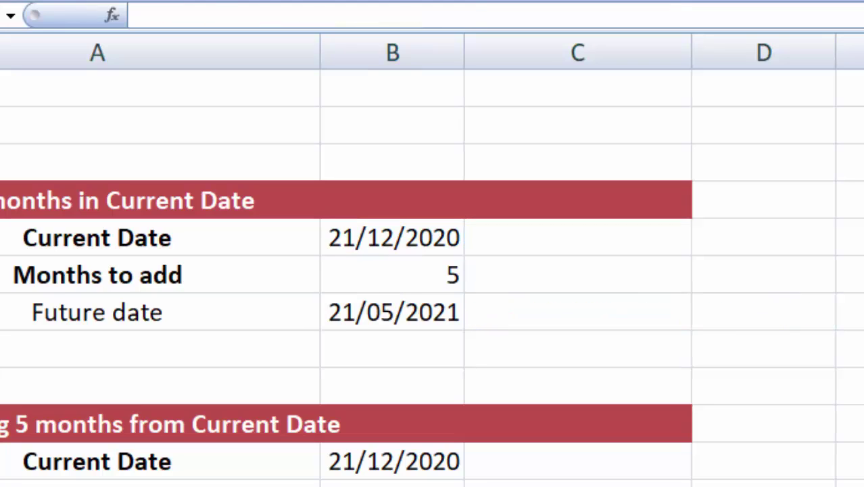
pyautogui.press('Up')
pyautogui.press('Up')
pyautogui.press('Up')
pyautogui.click(426, 313)
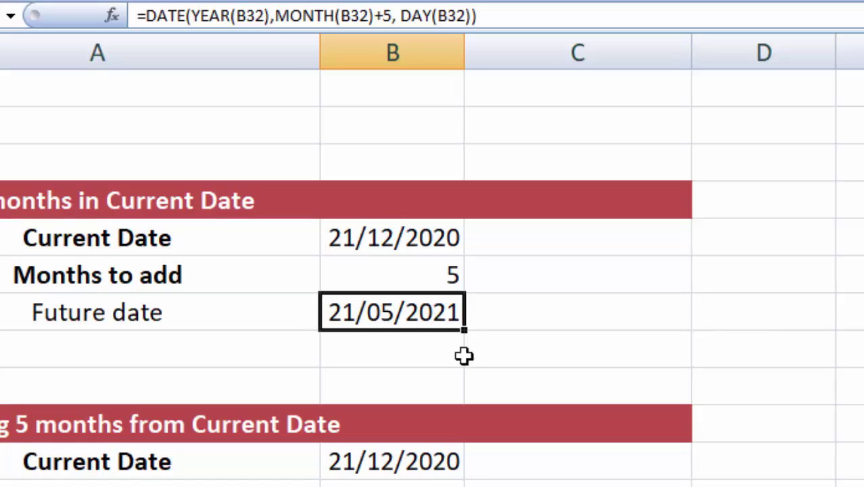
pyautogui.click(414, 239)
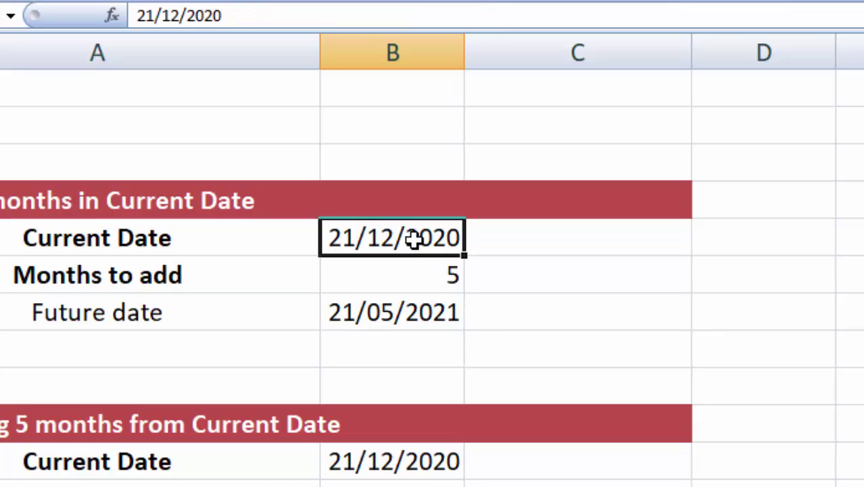
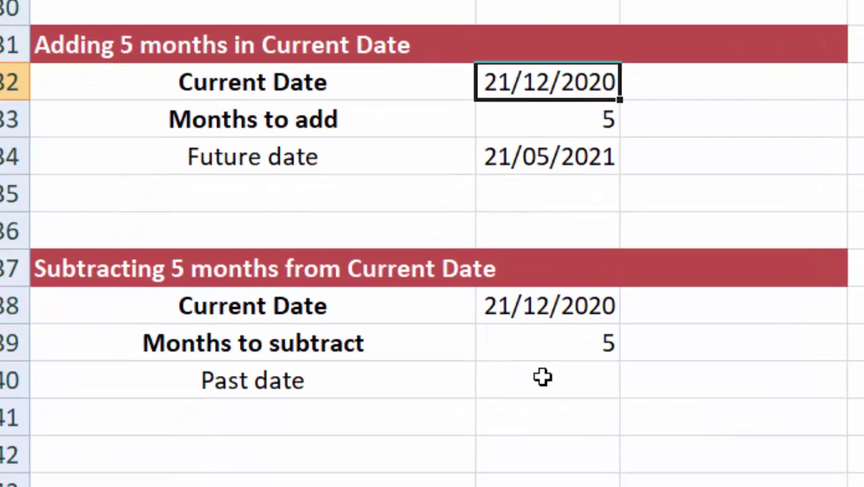
# Step: Enter =DATE(YEAR(B38),MONTH(B38)-5,DAY(B38)) in B40 so the Past date shows 21/07/2020
pyautogui.click(551, 384)
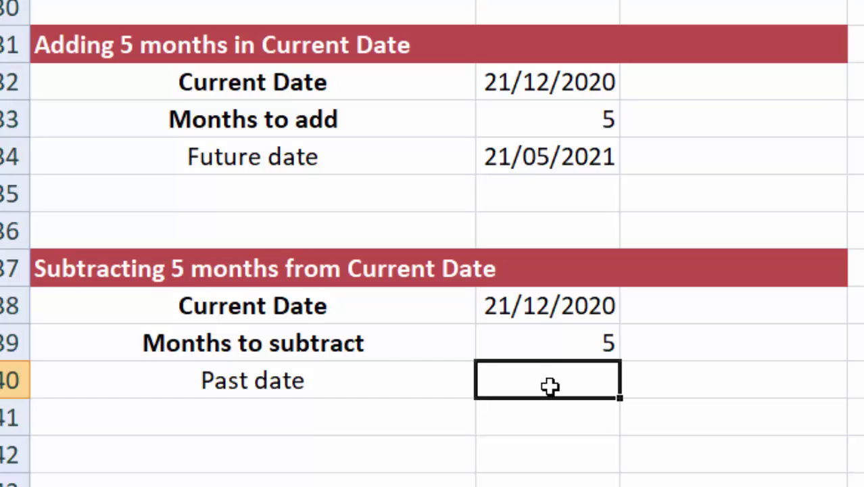
pyautogui.write('=')
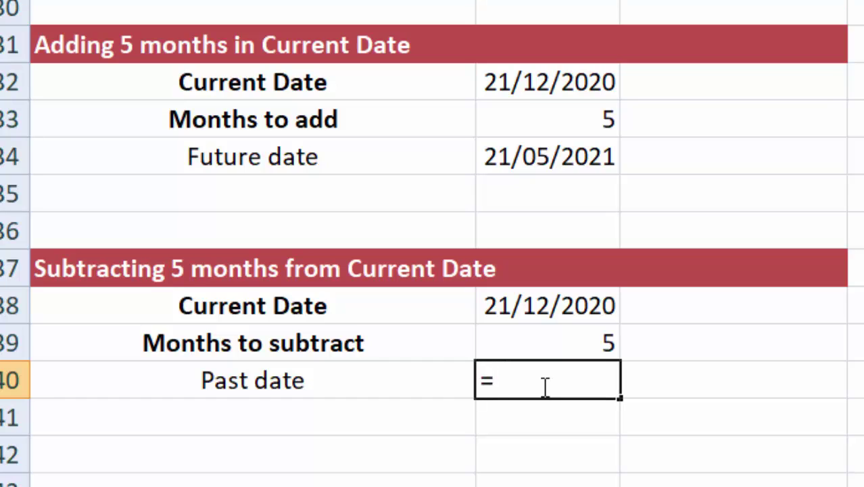
pyautogui.write('DATE')
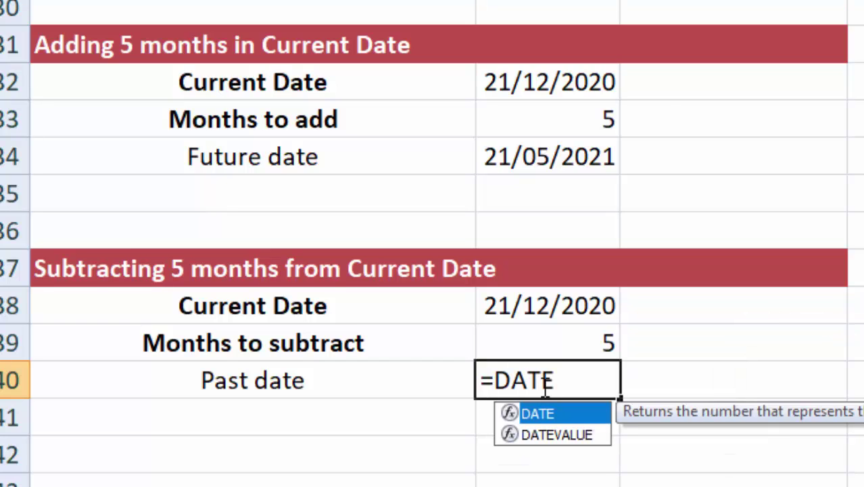
pyautogui.write('(')
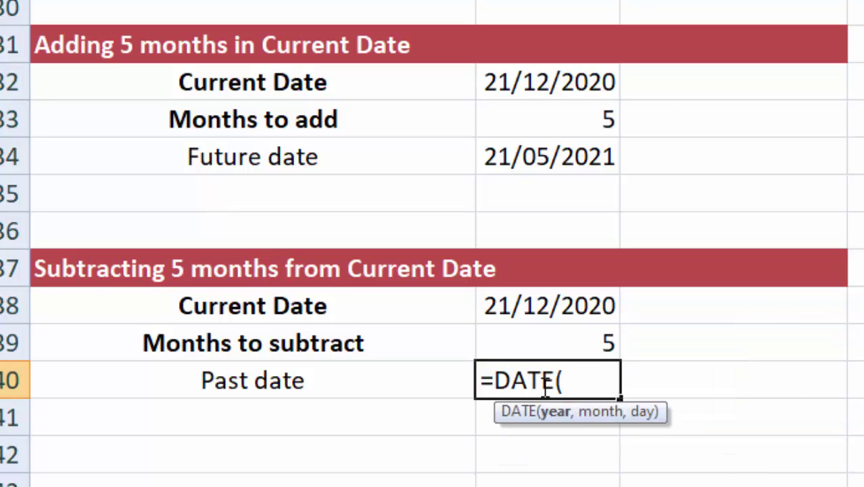
pyautogui.write('YEAR')
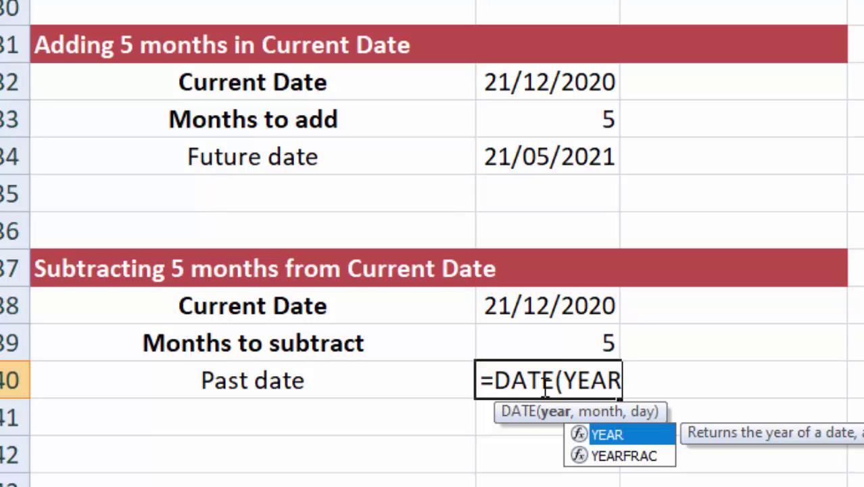
pyautogui.write('(')
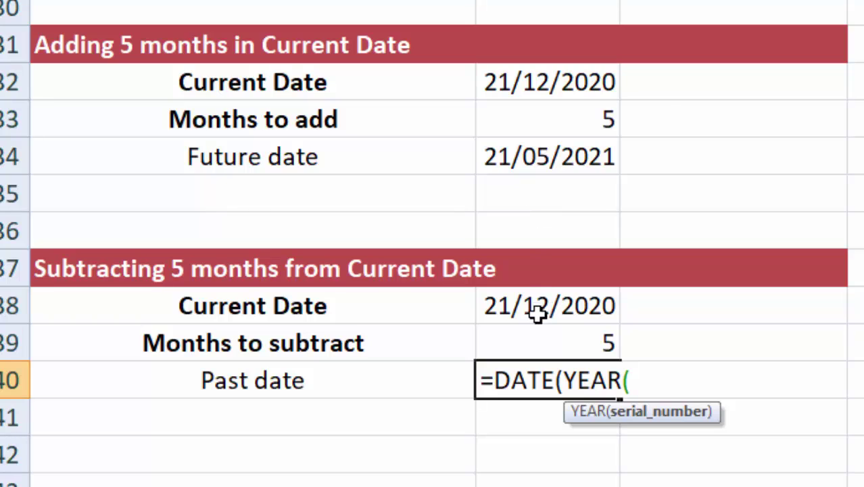
pyautogui.click(537, 313)
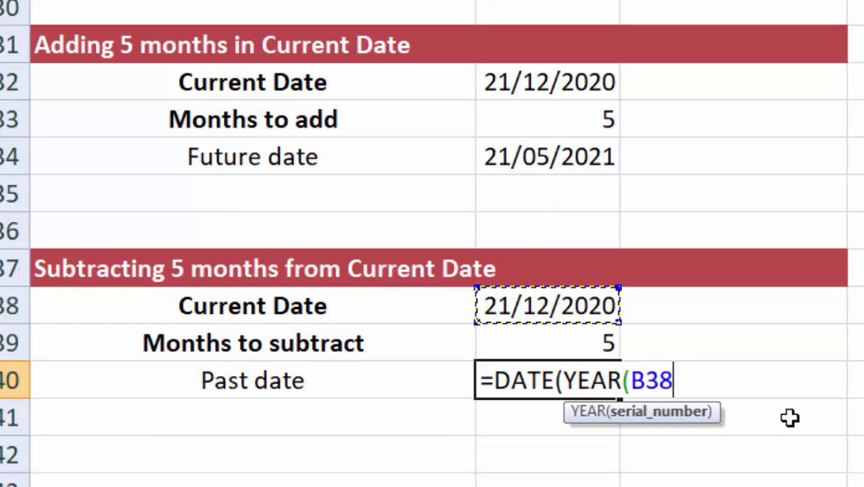
pyautogui.write('),M')
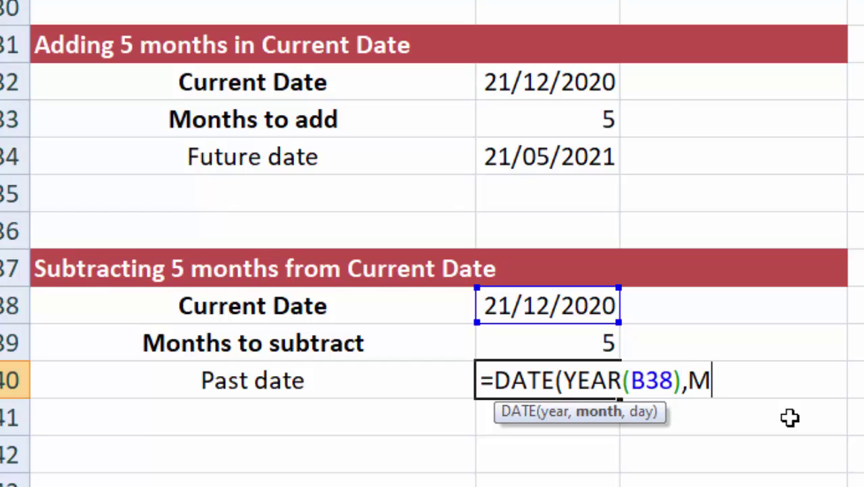
pyautogui.write('ONTH')
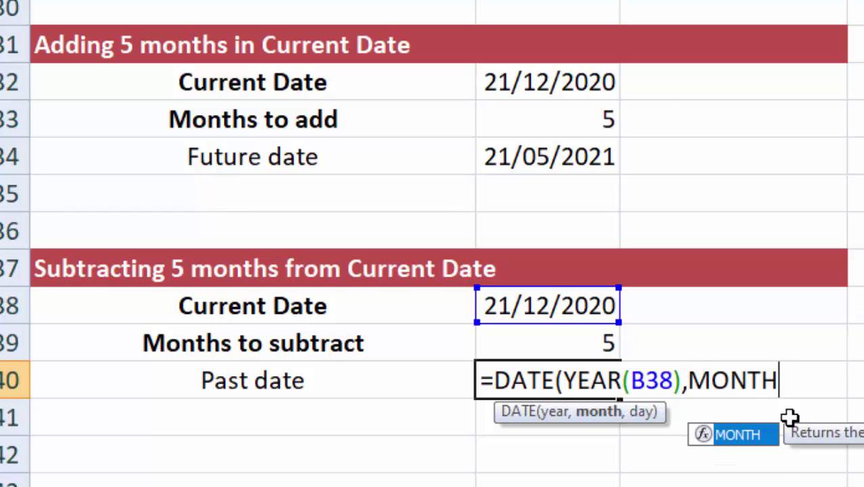
pyautogui.write('(')
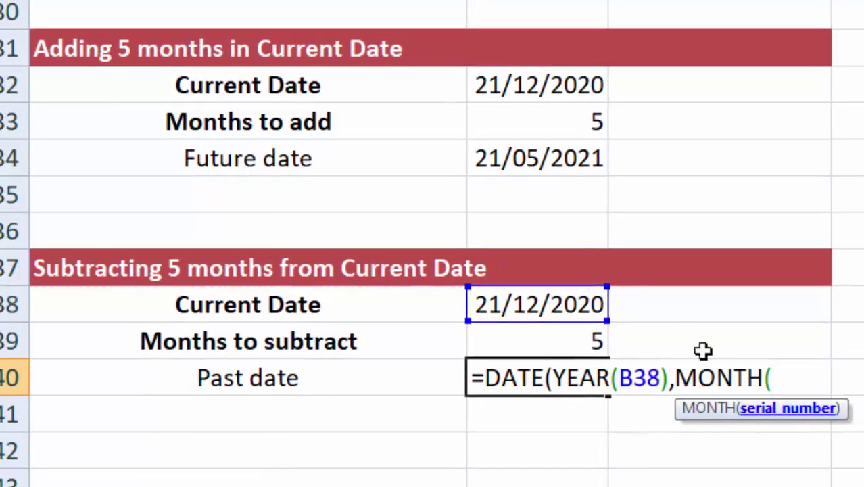
pyautogui.click(534, 308)
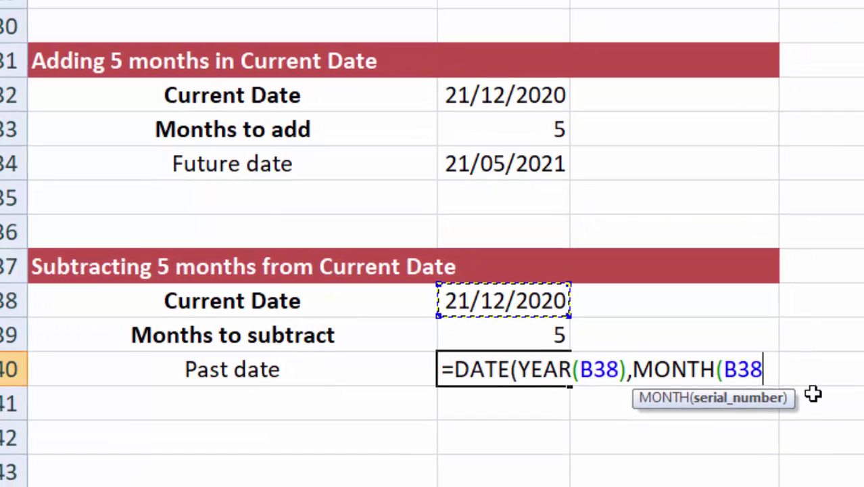
pyautogui.write(')')
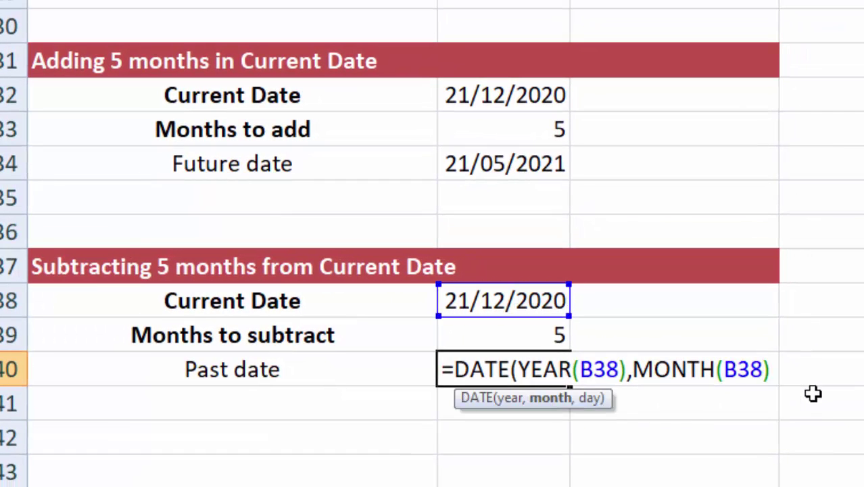
pyautogui.write('-5')
pyautogui.write(',')
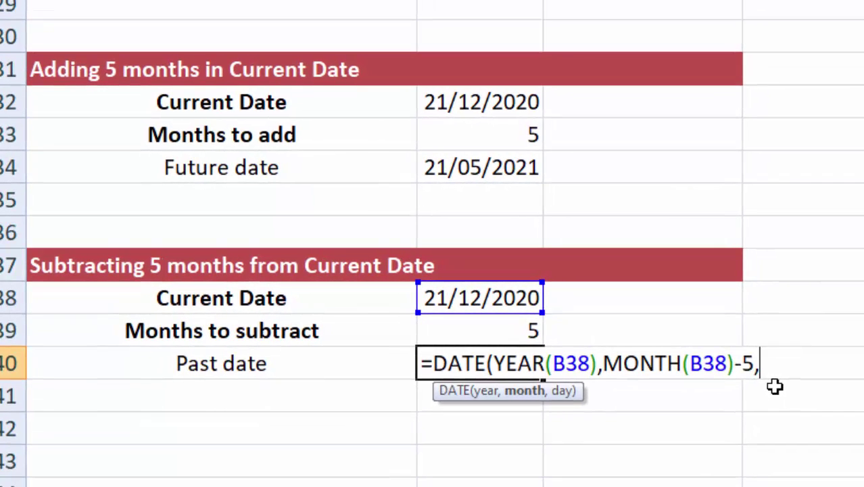
pyautogui.write('DAY(')
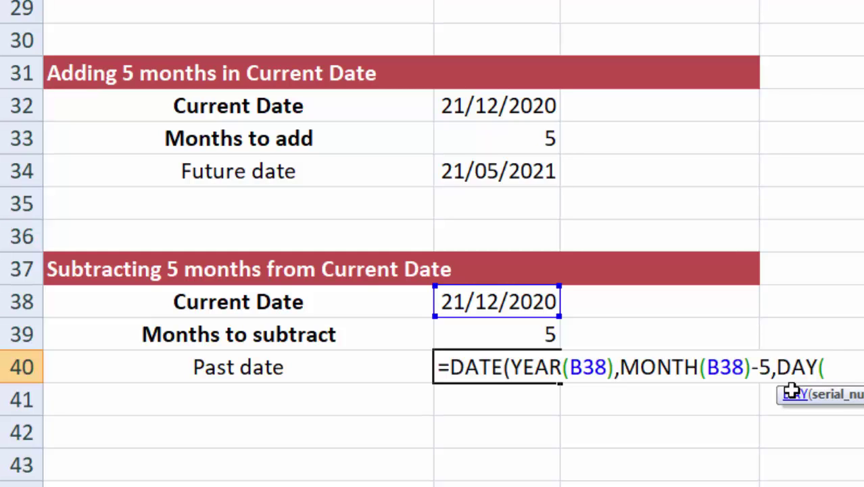
pyautogui.click(513, 303)
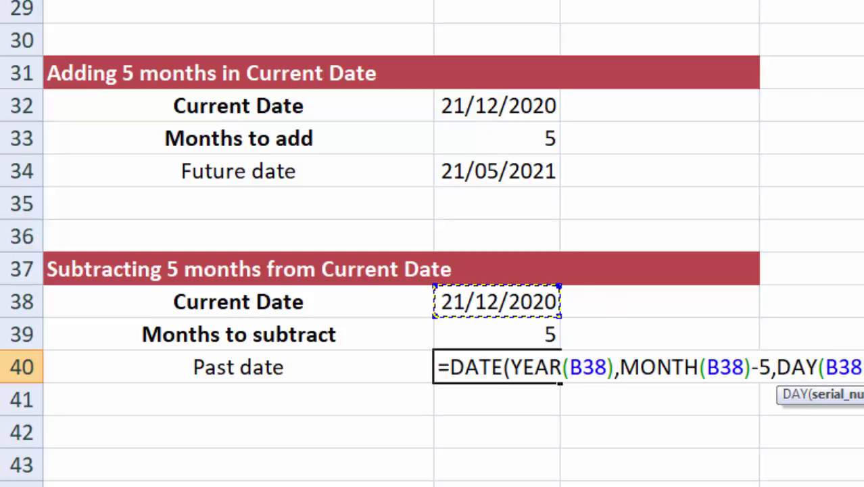
pyautogui.write(')')
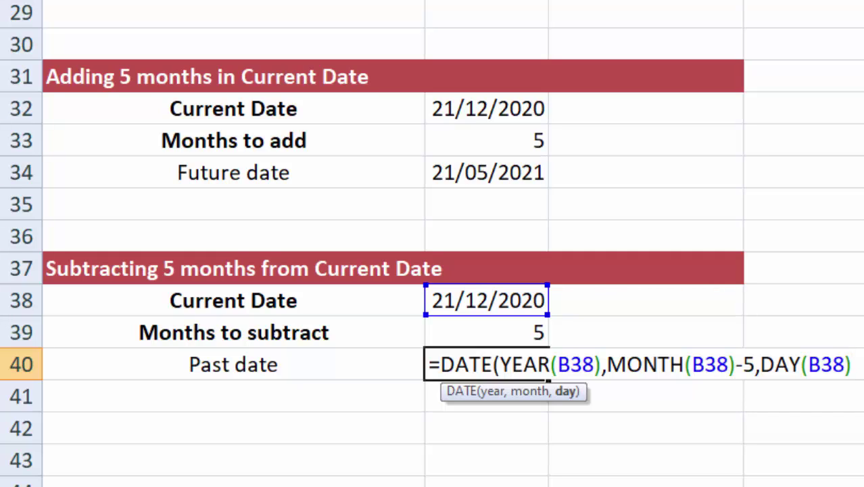
pyautogui.write(')')
pyautogui.press('Return')
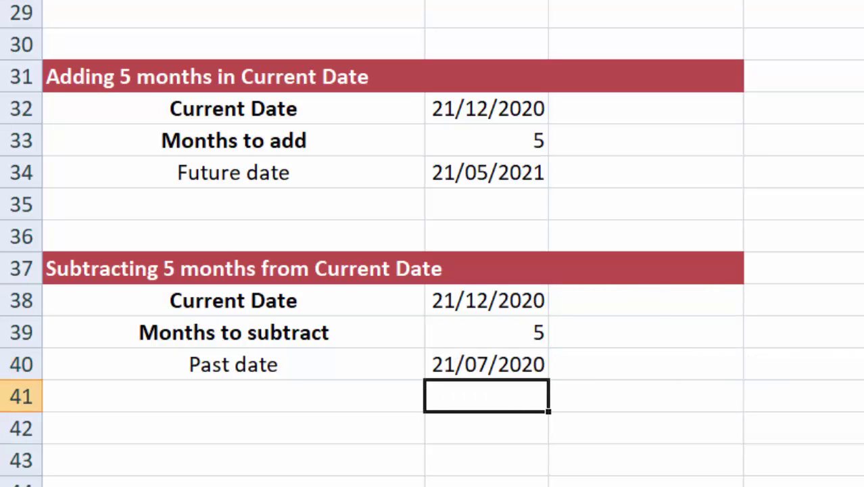
pyautogui.click(477, 365)
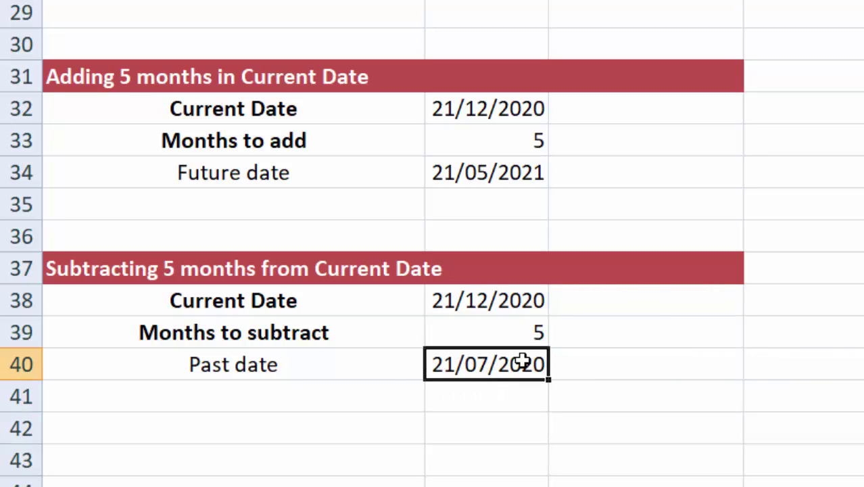
pyautogui.click(622, 377)
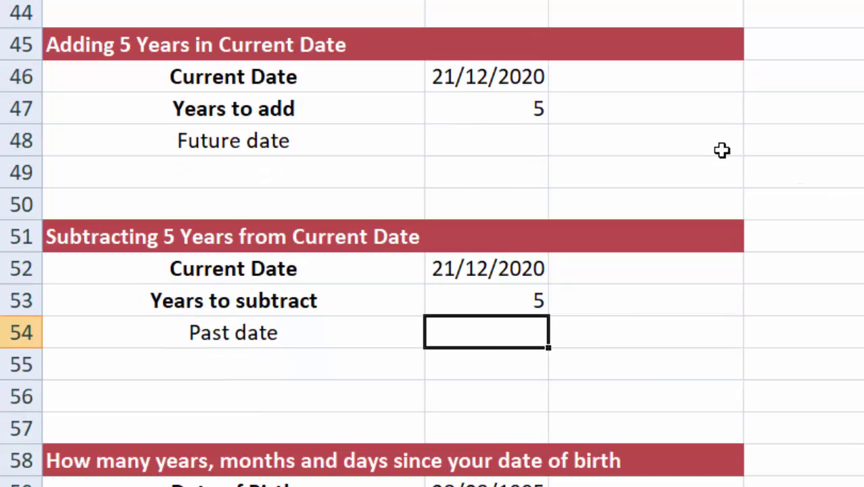
# Step: Enter =DATE(YEAR(B46)+5,MONTH(B46),DAY(B46)) in B48, giving a Future date of 21/12/2025
pyautogui.click(492, 138)
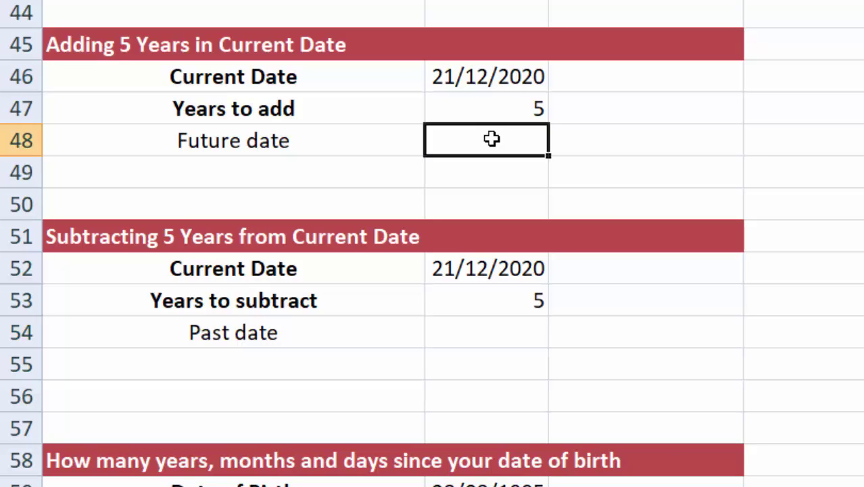
pyautogui.write('=DATE')
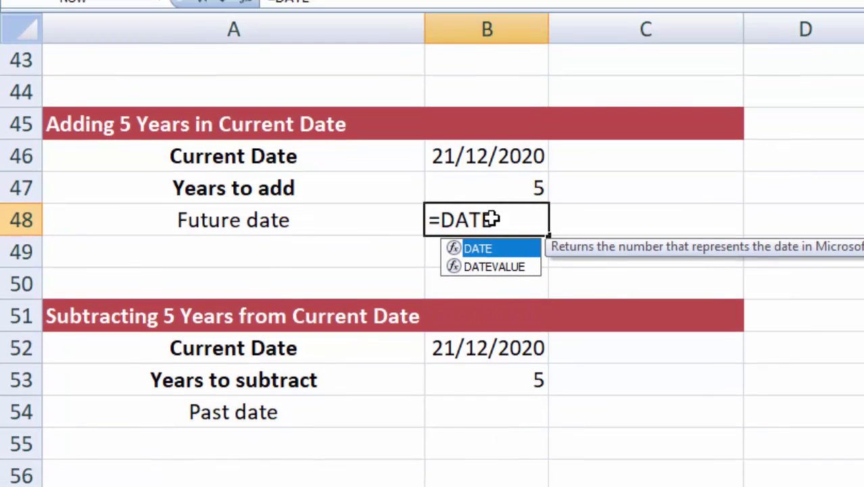
pyautogui.write('(Y')
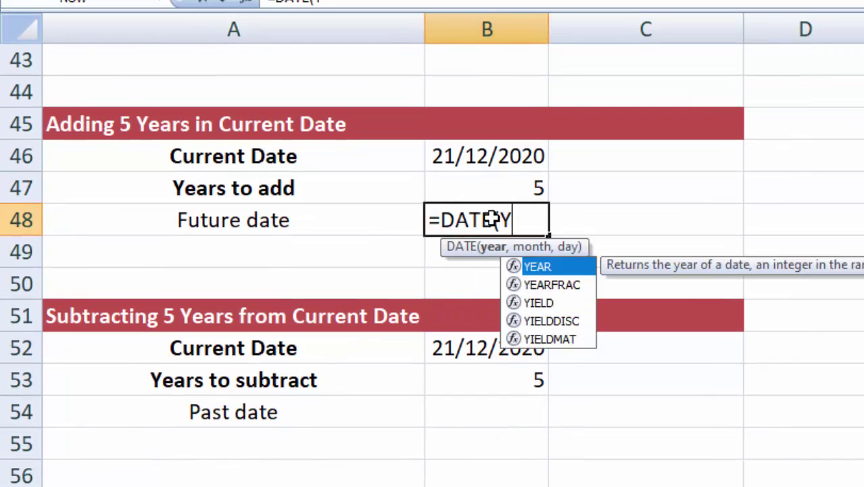
pyautogui.write('EAR(')
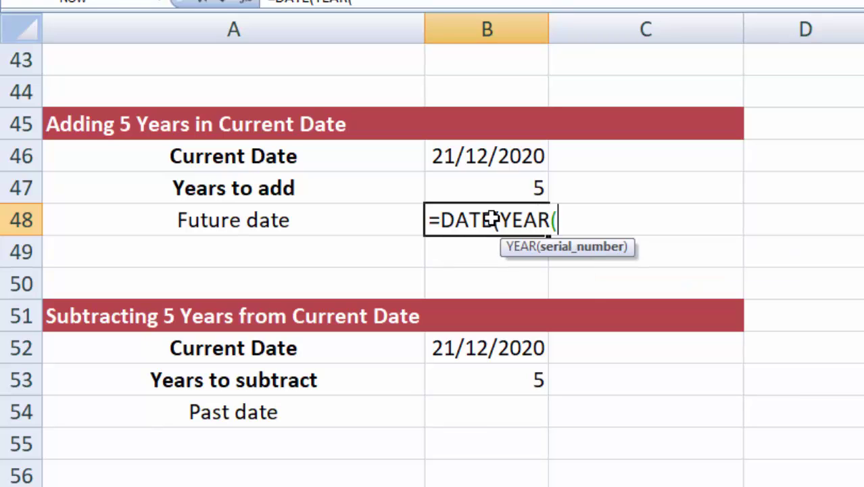
pyautogui.click(491, 155)
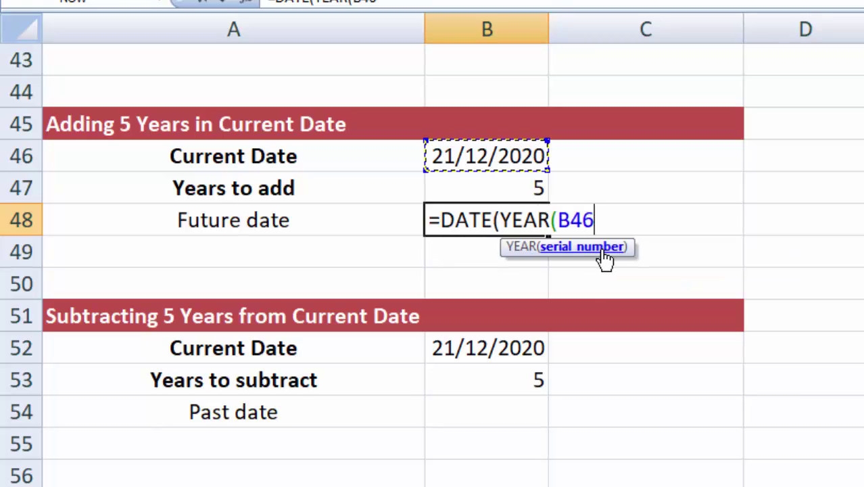
pyautogui.write(')')
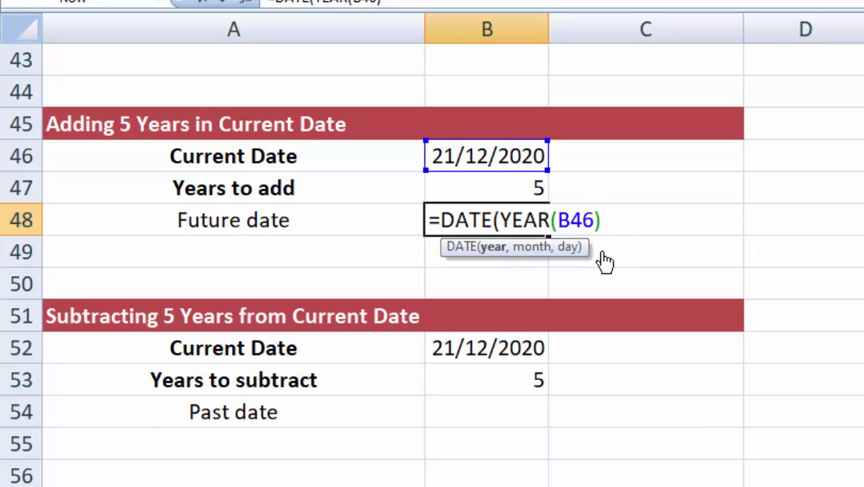
pyautogui.write('+5,M')
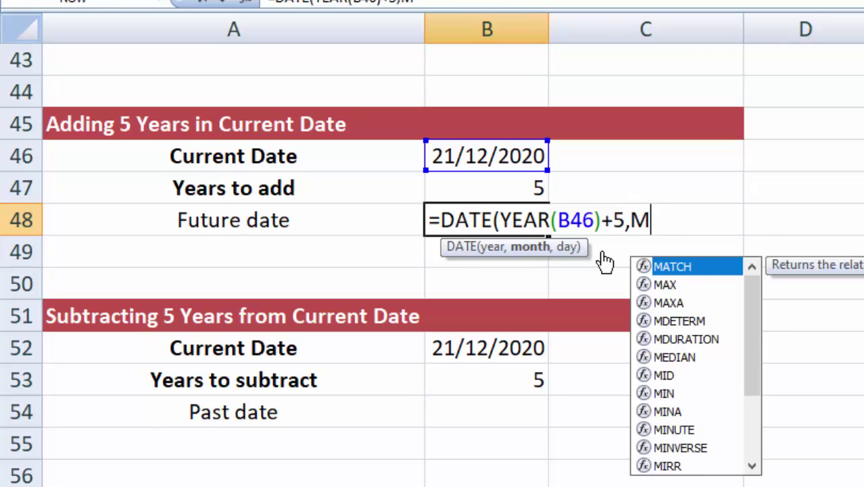
pyautogui.write('ONTH(')
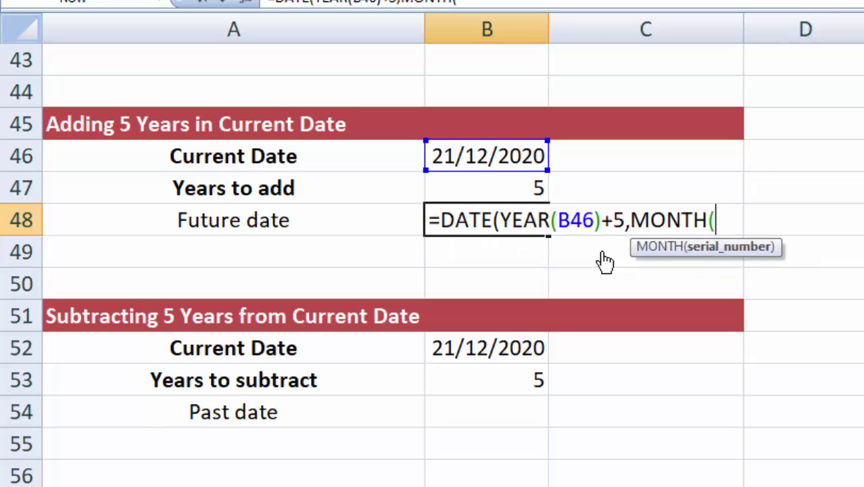
pyautogui.click(480, 157)
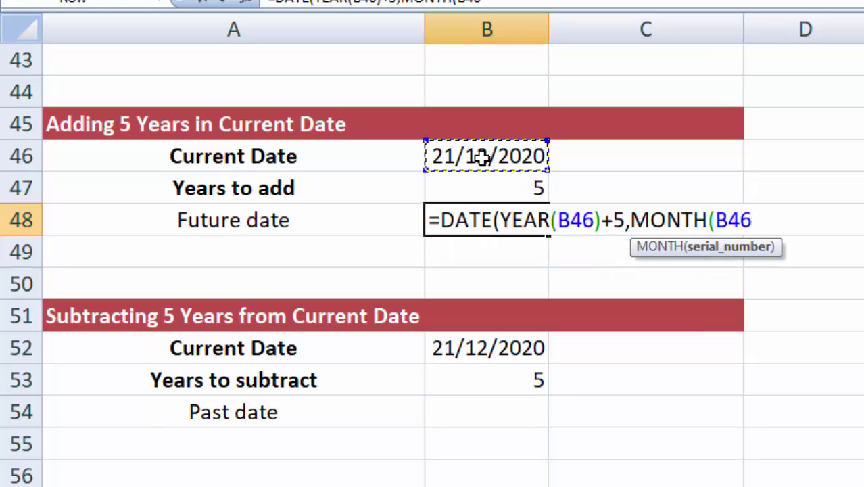
pyautogui.write('),DA')
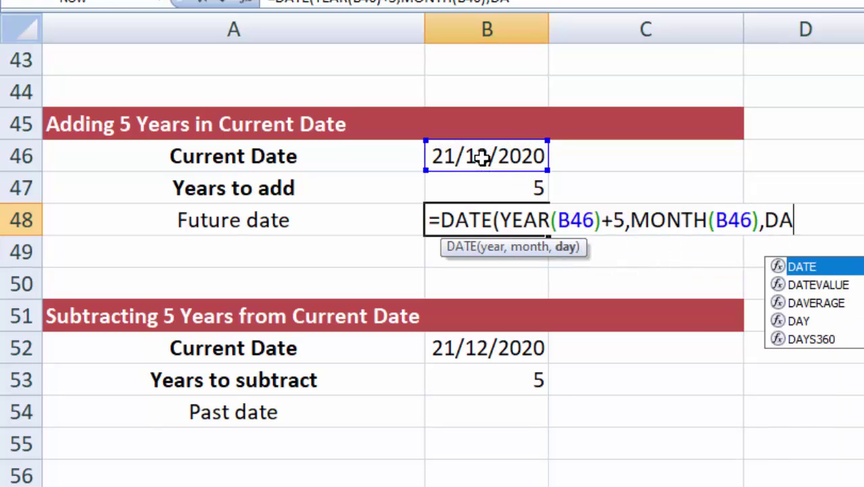
pyautogui.write('Y(')
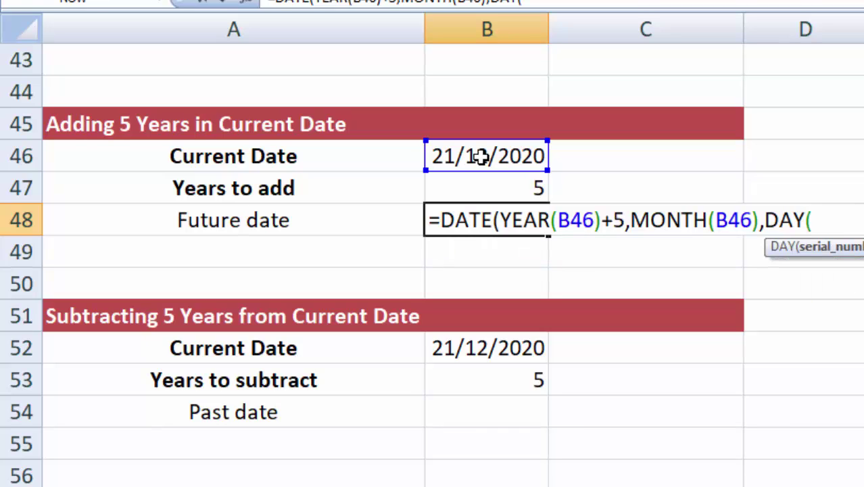
pyautogui.click(480, 156)
pyautogui.write(')')
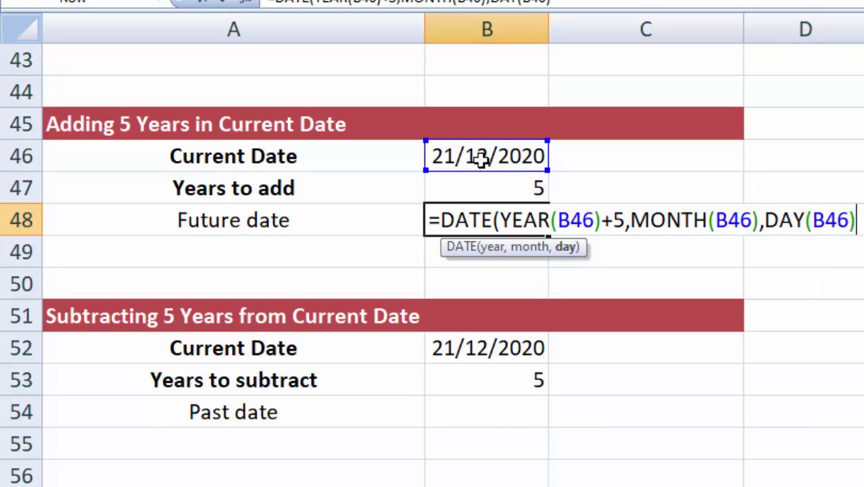
pyautogui.write(')')
pyautogui.press('Return')
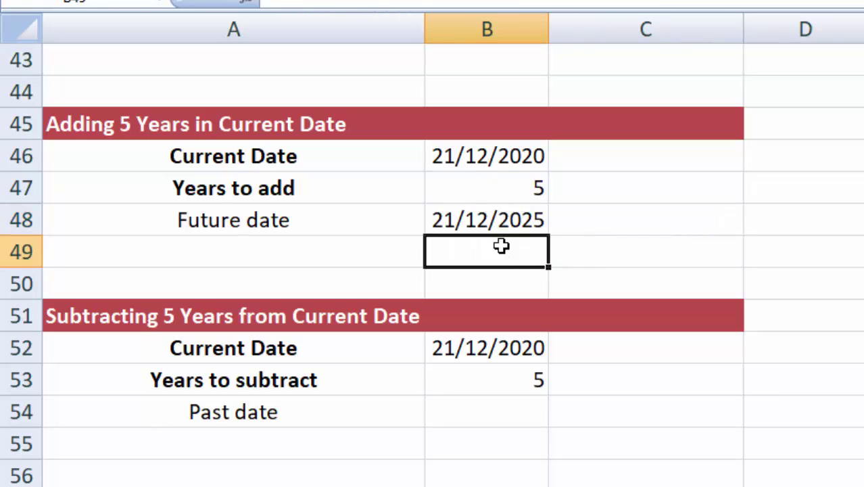
pyautogui.press('Up')
# Step: Enter =DATE(YEAR(B52)-5,MONTH(B52),DAY(B52)) in B54 for 21/12/2015, then scroll to the date-of-birth table
pyautogui.click(502, 415)
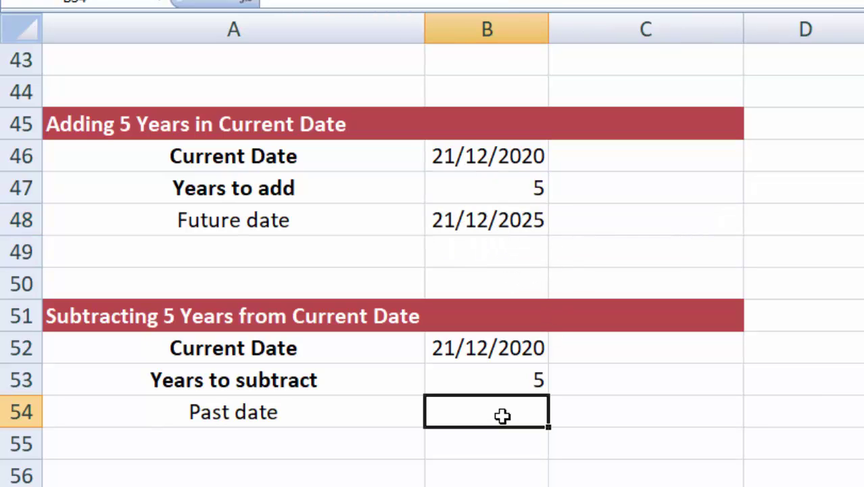
pyautogui.write('=')
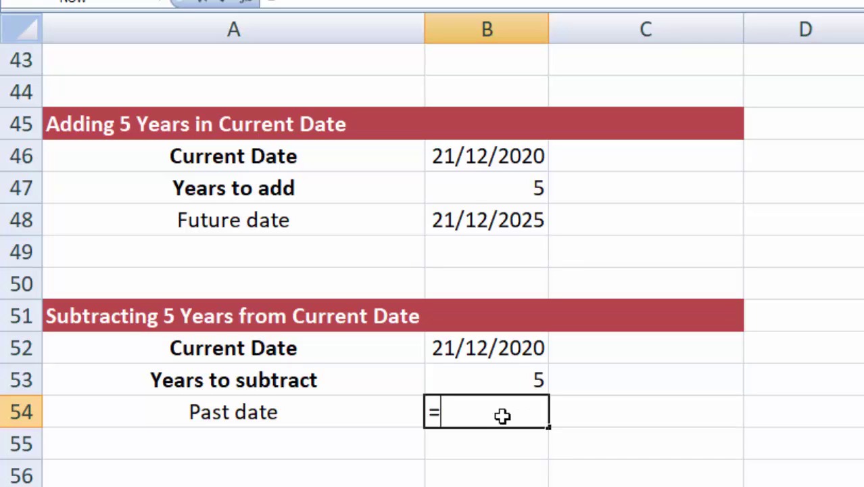
pyautogui.write('DATE')
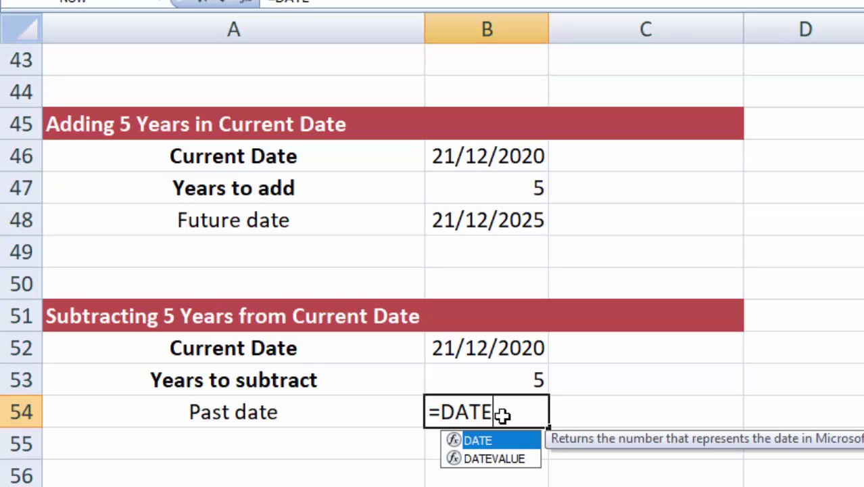
pyautogui.write('(YEAR')
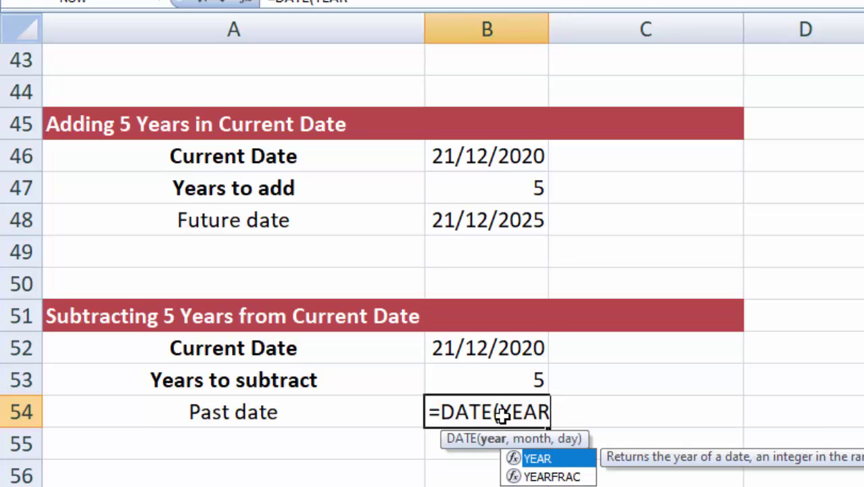
pyautogui.write('(')
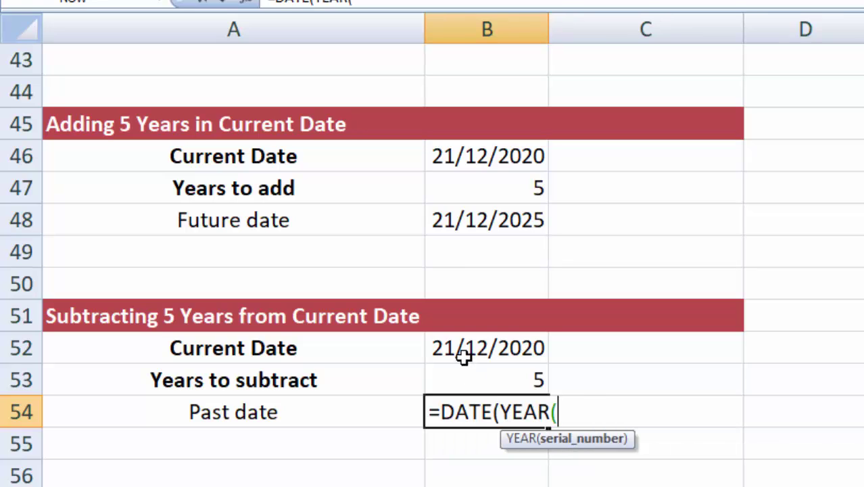
pyautogui.click(465, 353)
pyautogui.write(')-')
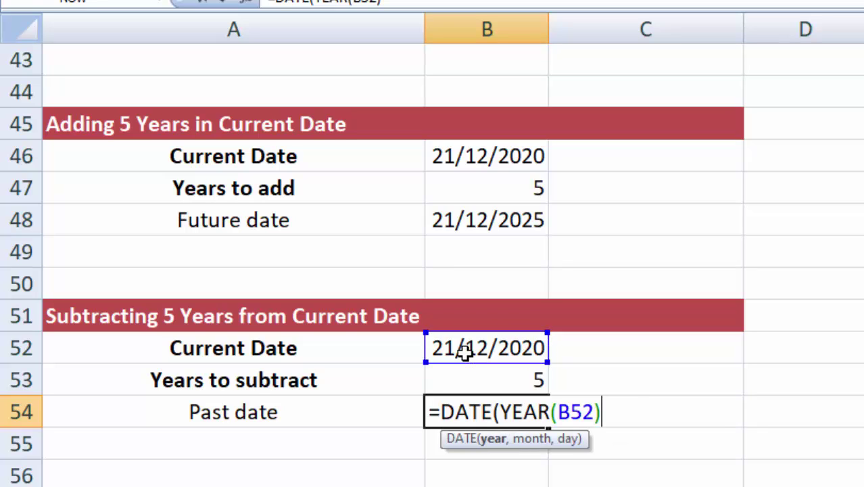
pyautogui.write('5,MONTH')
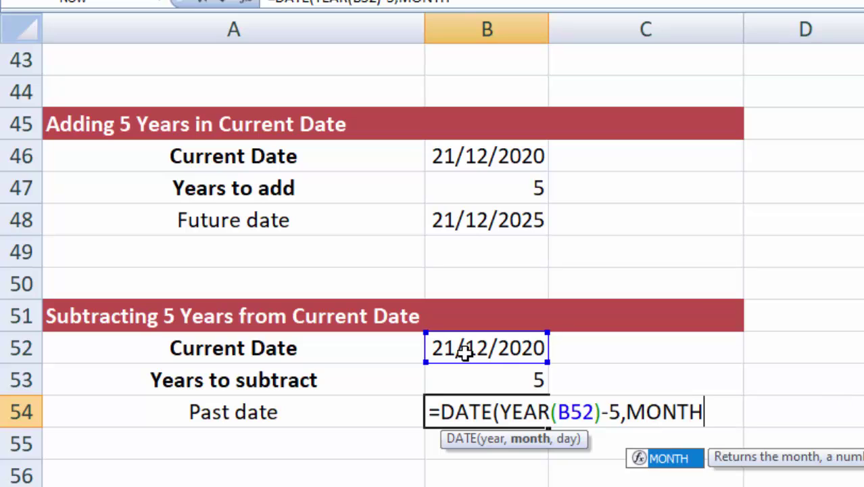
pyautogui.write('(')
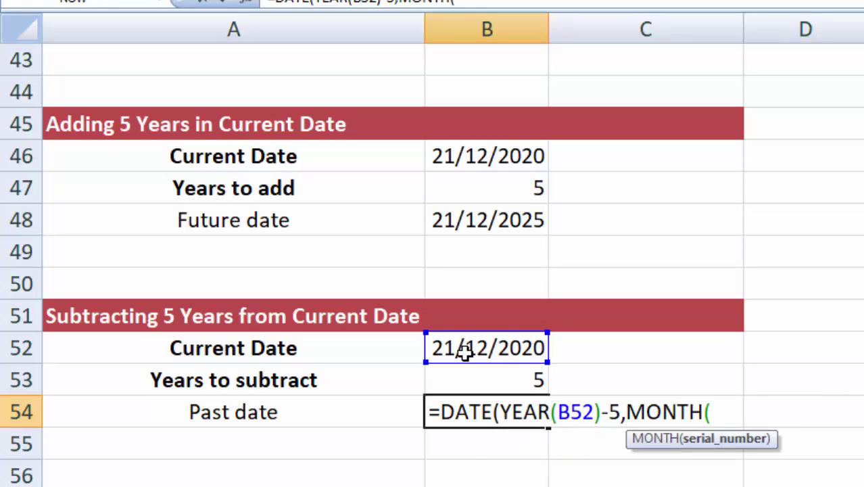
pyautogui.click(464, 352)
pyautogui.write('),')
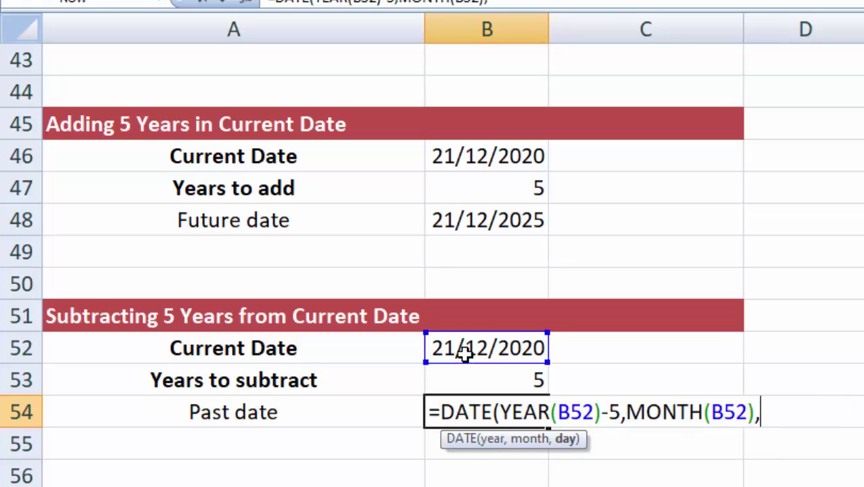
pyautogui.write('DAY')
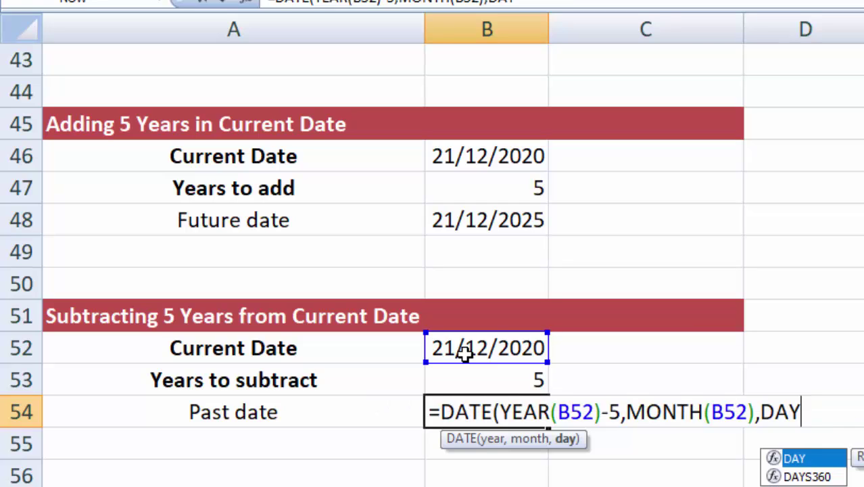
pyautogui.write('(')
pyautogui.click(452, 353)
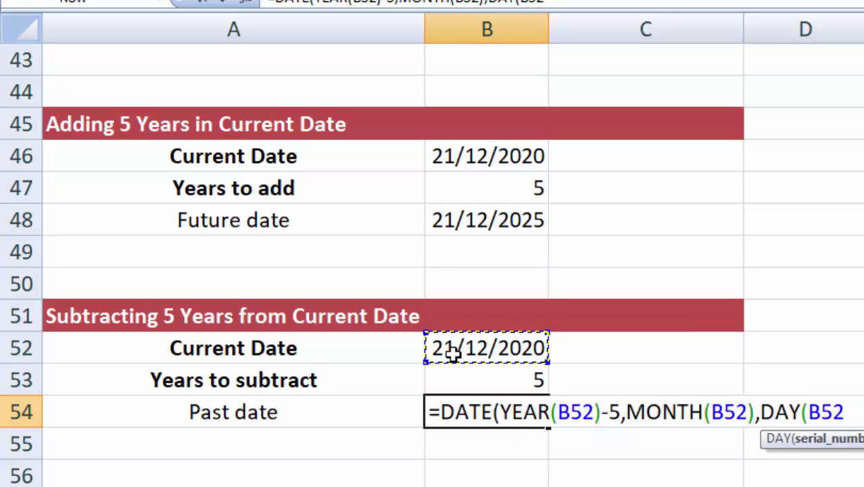
pyautogui.write('))')
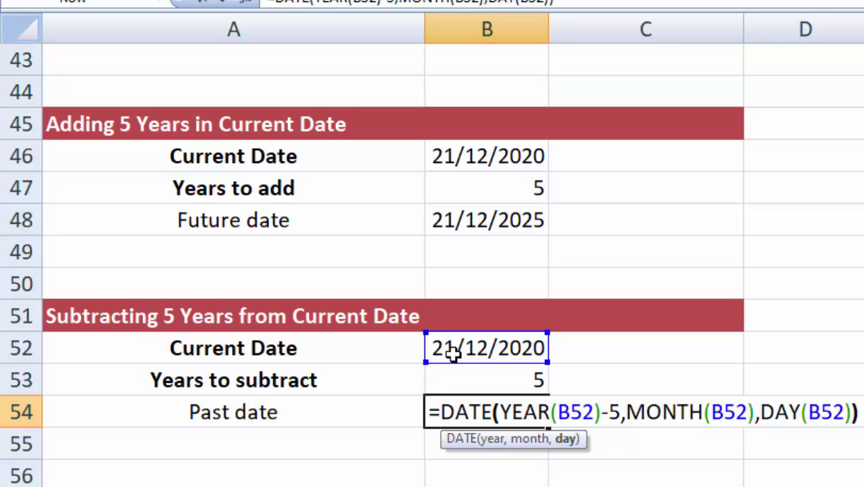
pyautogui.press('Return')
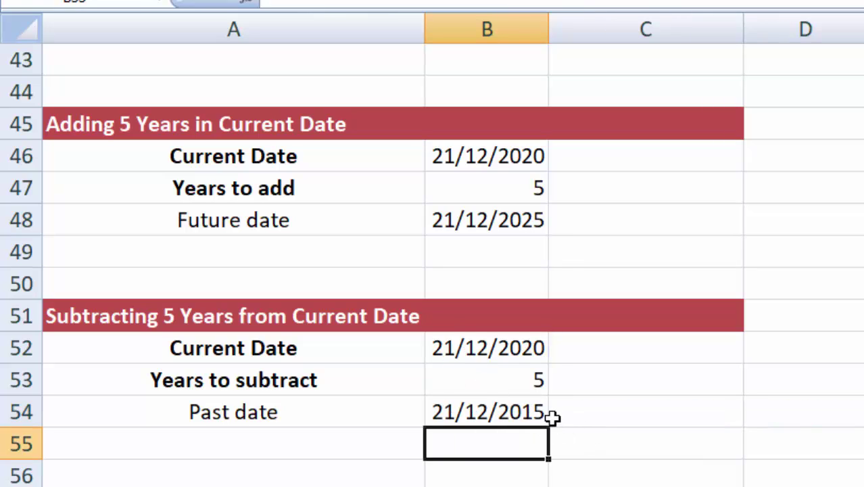
pyautogui.click(565, 414)
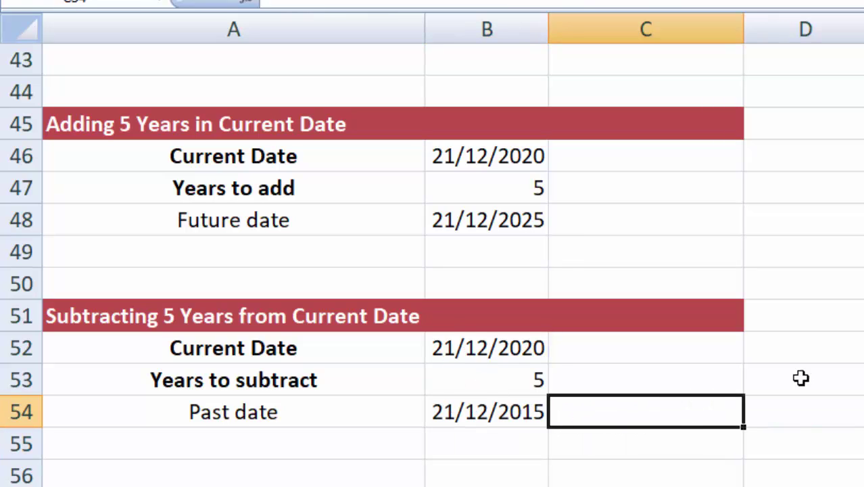
pyautogui.scroll(-4, 851, 342)
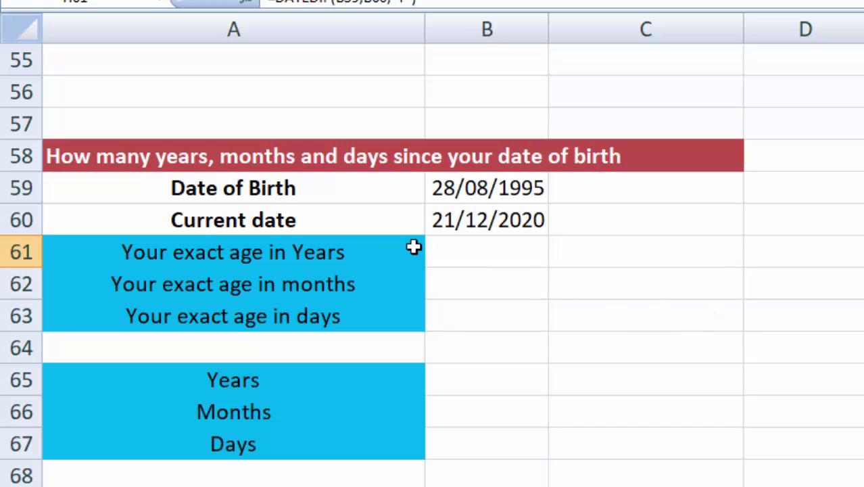
# Step: Check the Date of Birth and Current date values and select B61 for the age in years
pyautogui.click(584, 304)
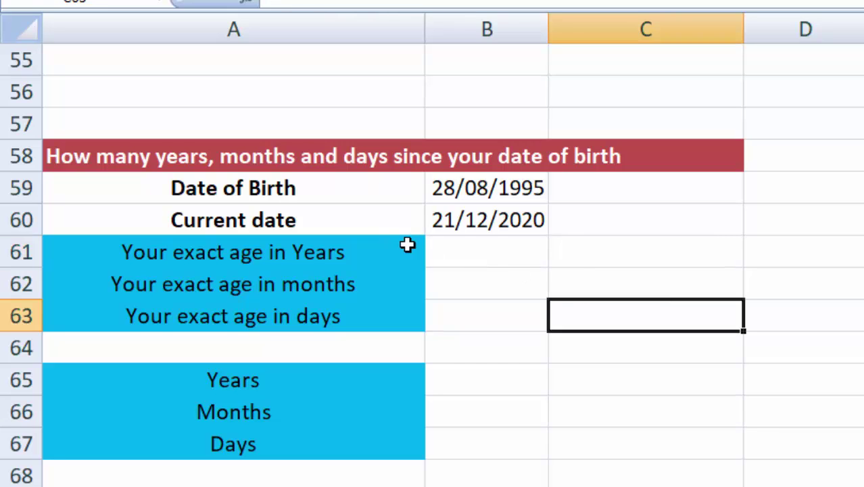
pyautogui.click(500, 189)
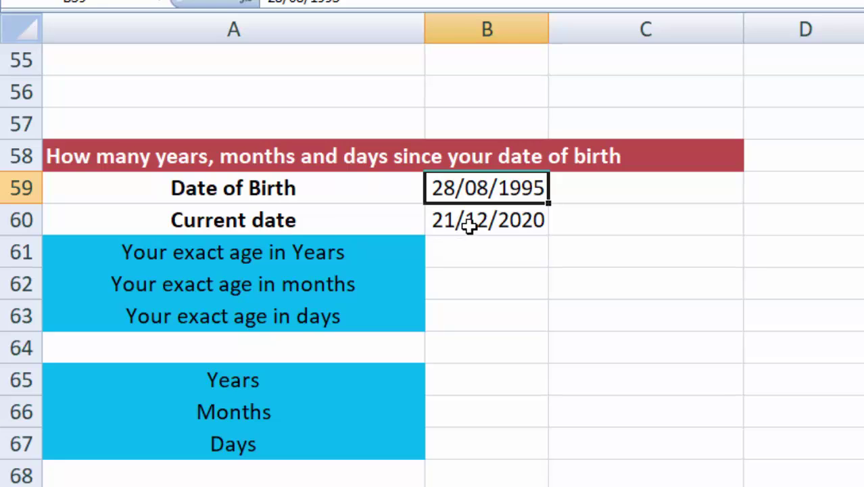
pyautogui.click(471, 227)
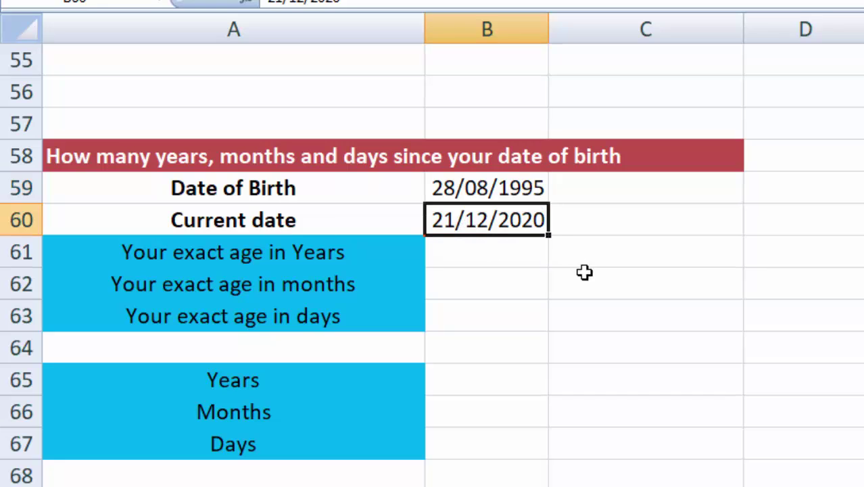
pyautogui.click(467, 256)
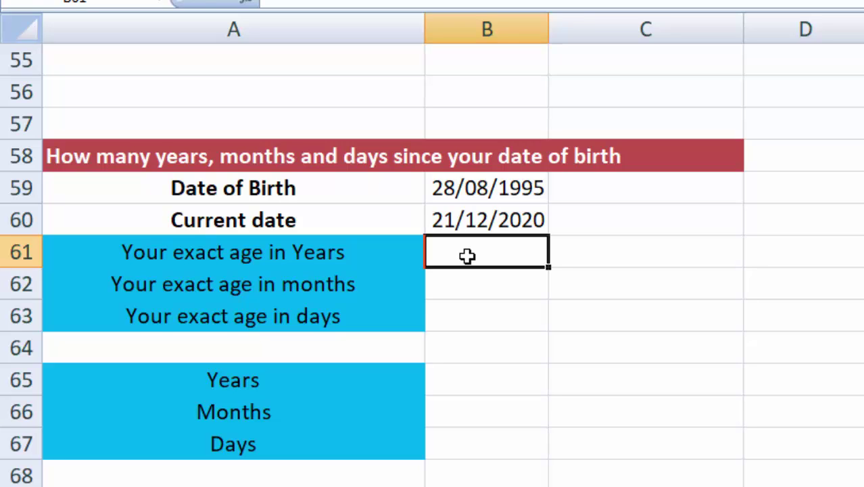
pyautogui.write('=')
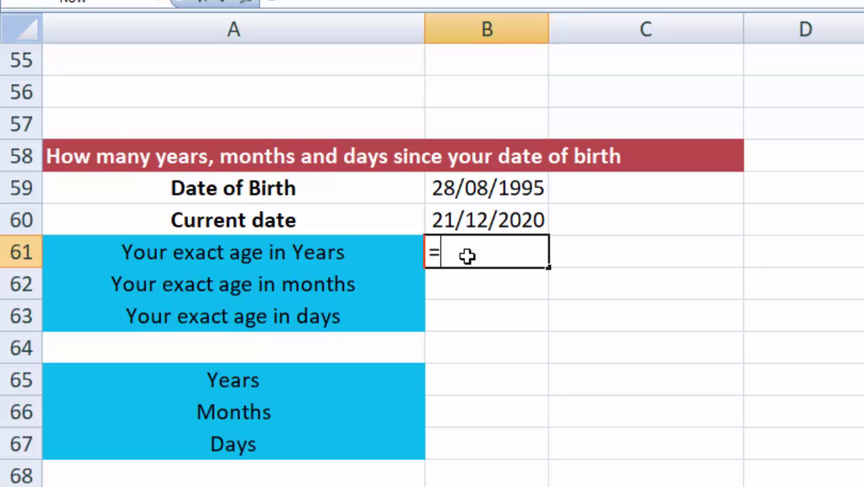
pyautogui.write('F')
pyautogui.press('Return')
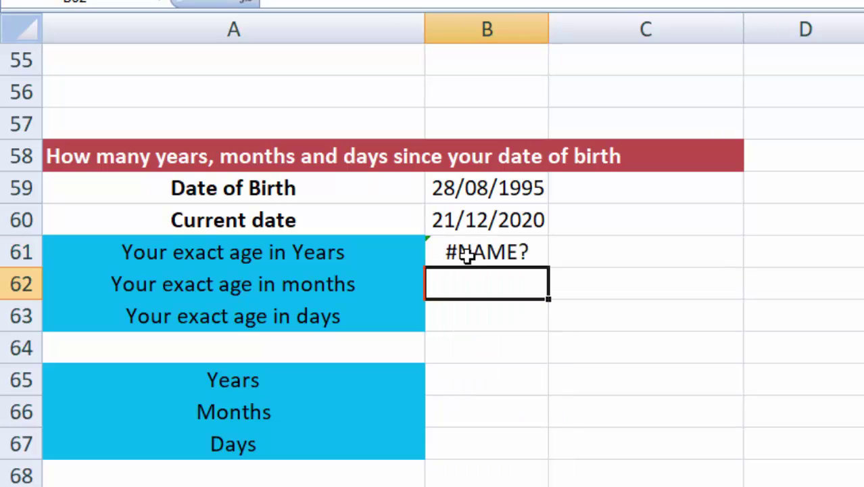
pyautogui.click(475, 256)
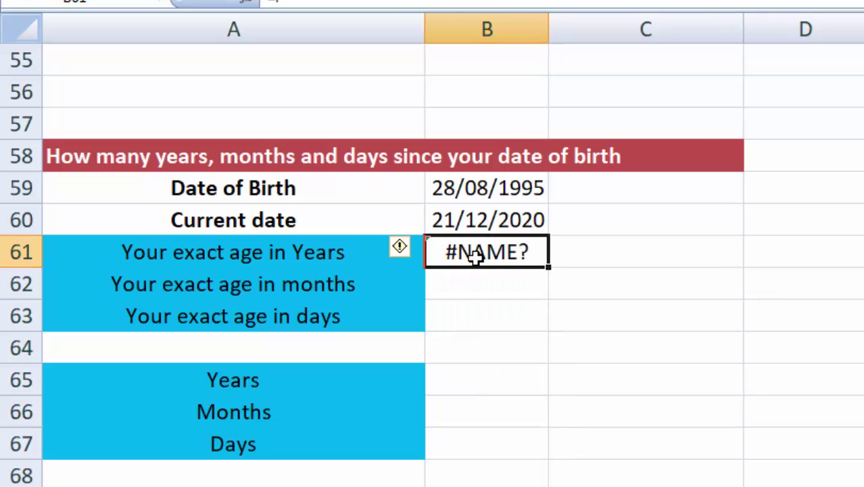
# Step: Enter =DATEDIF(B59,B60,"Y") in B61, giving an exact age of 25 years
pyautogui.write('=DATE')
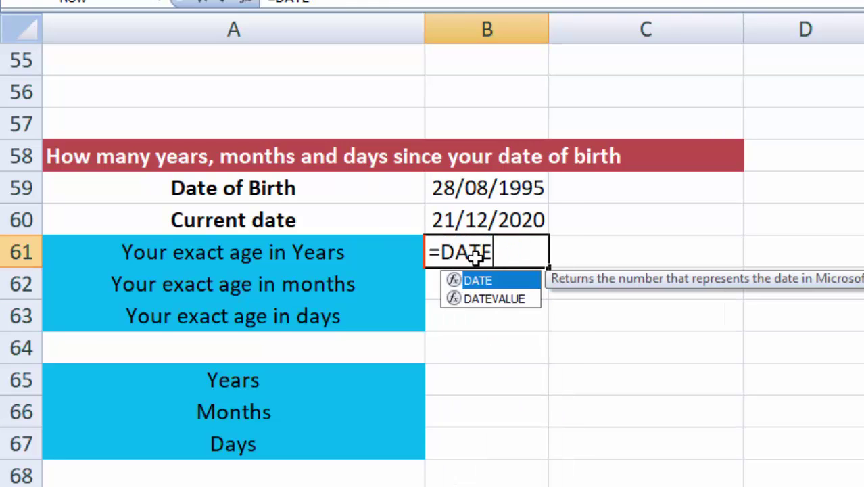
pyautogui.write('DIF')
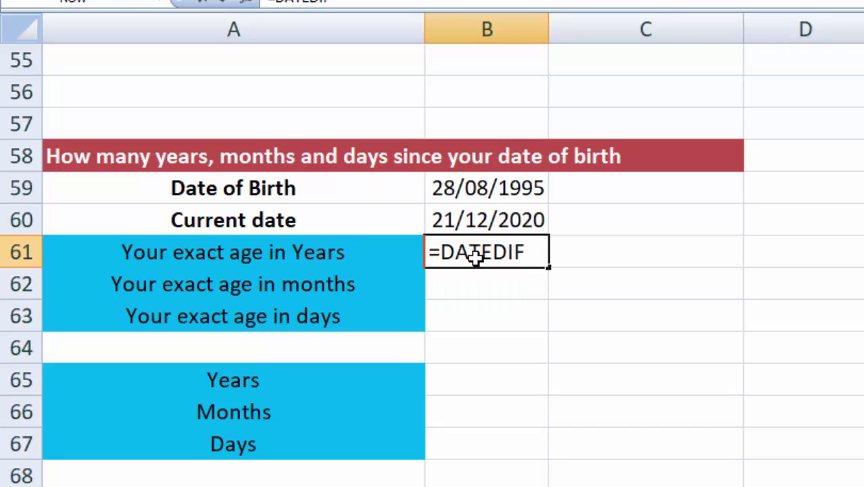
pyautogui.write('(')
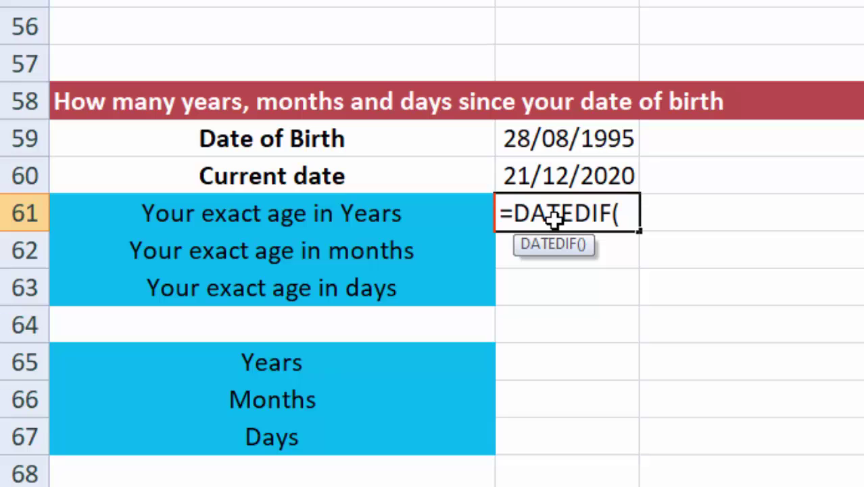
pyautogui.click(531, 140)
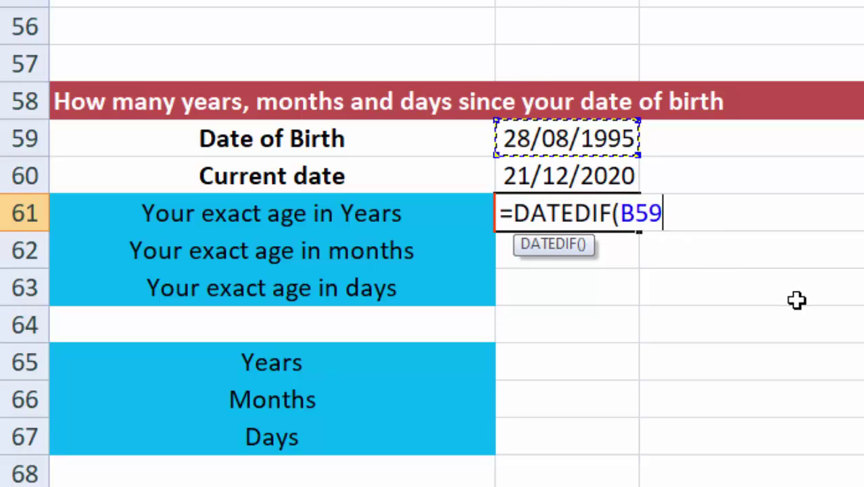
pyautogui.write(',')
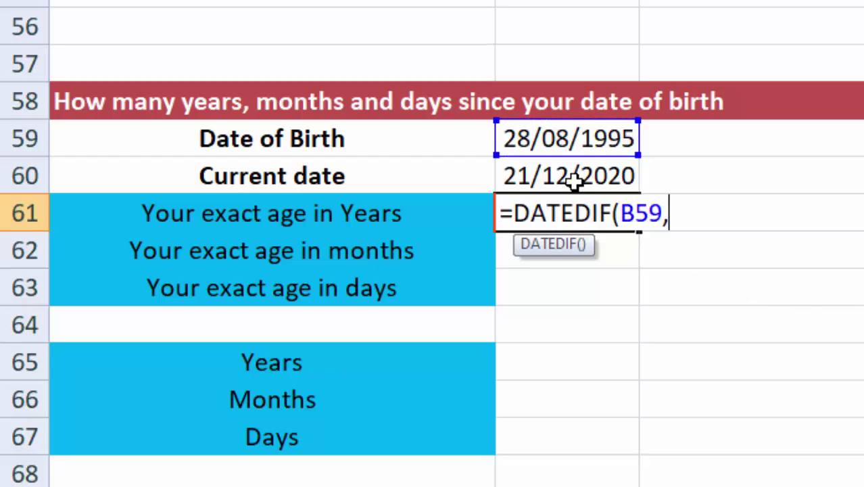
pyautogui.click(562, 174)
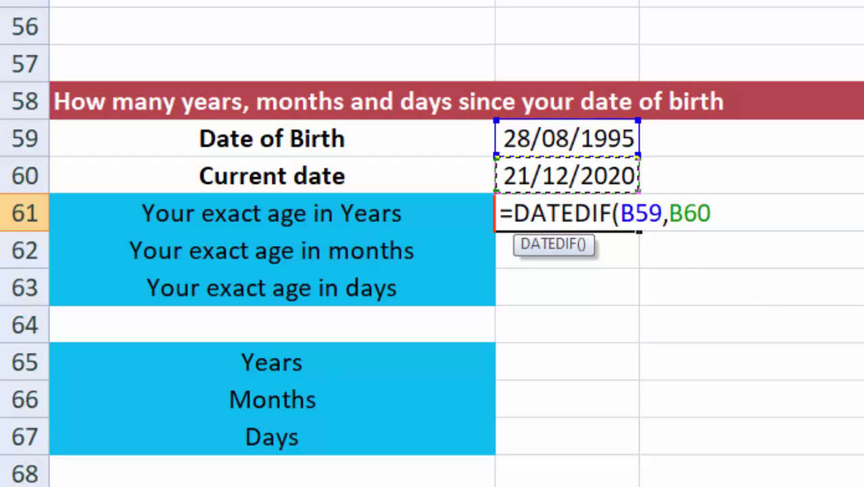
pyautogui.write(',')
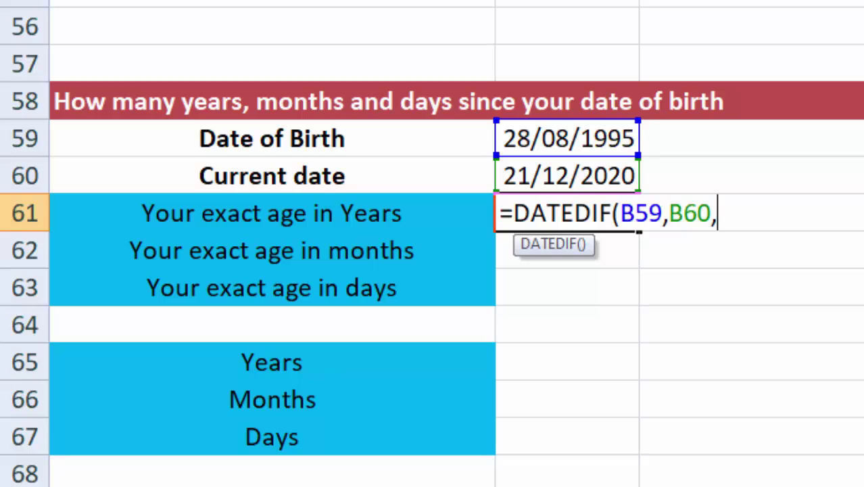
pyautogui.write('"Y"')
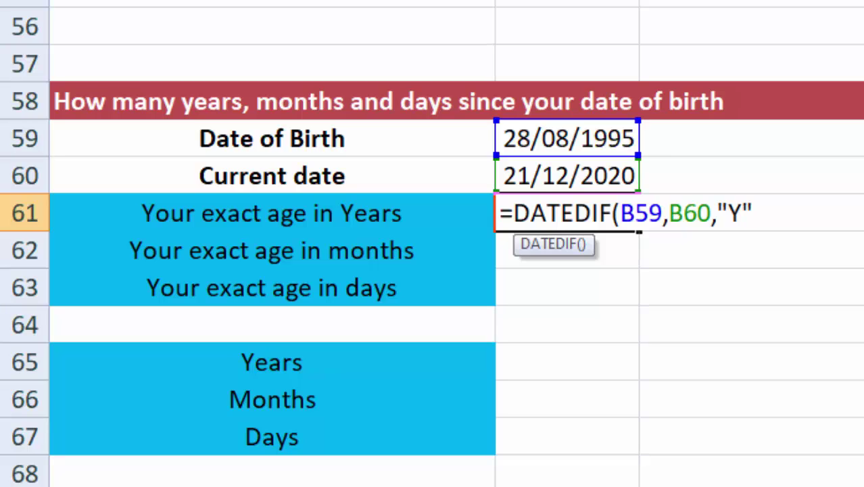
pyautogui.write(')')
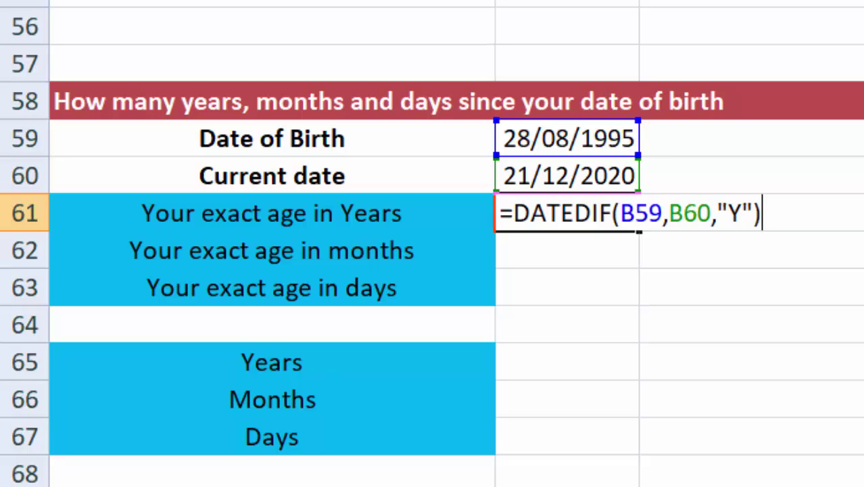
pyautogui.press('Return')
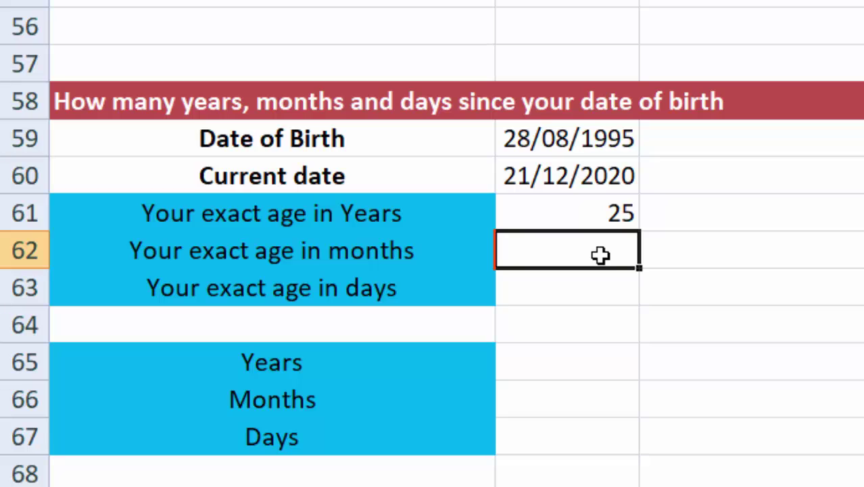
# Step: Enter =DATEDIF(B59,B60,"M") beside 'Your exact age in months', giving 303
pyautogui.write('=')
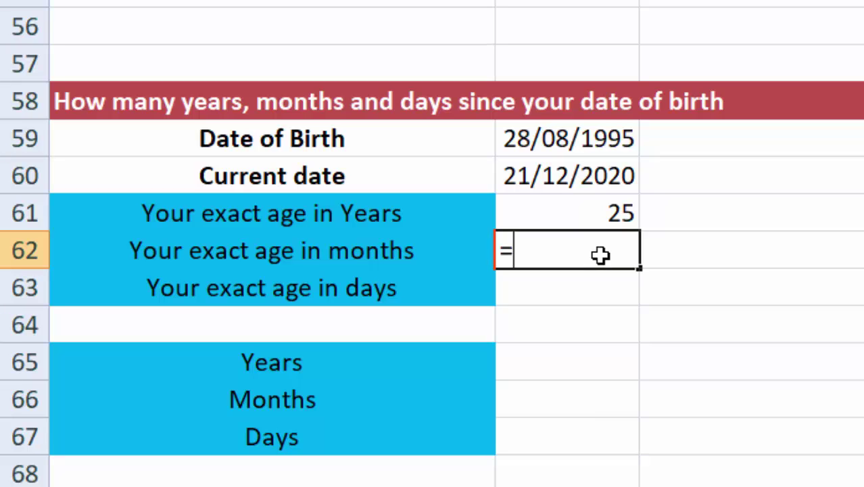
pyautogui.write('DATED')
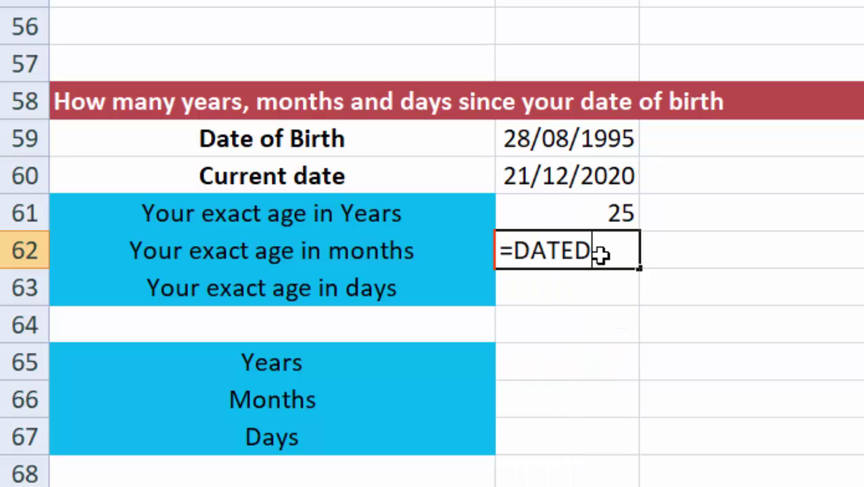
pyautogui.write('IF(')
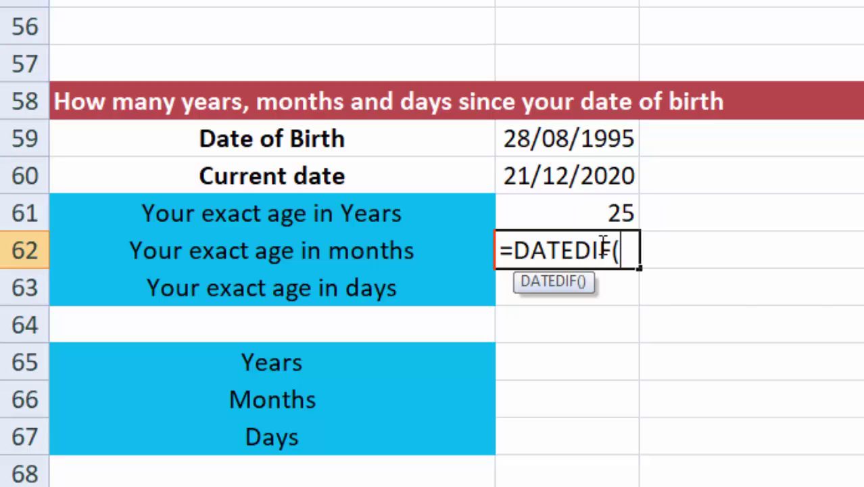
pyautogui.click(567, 139)
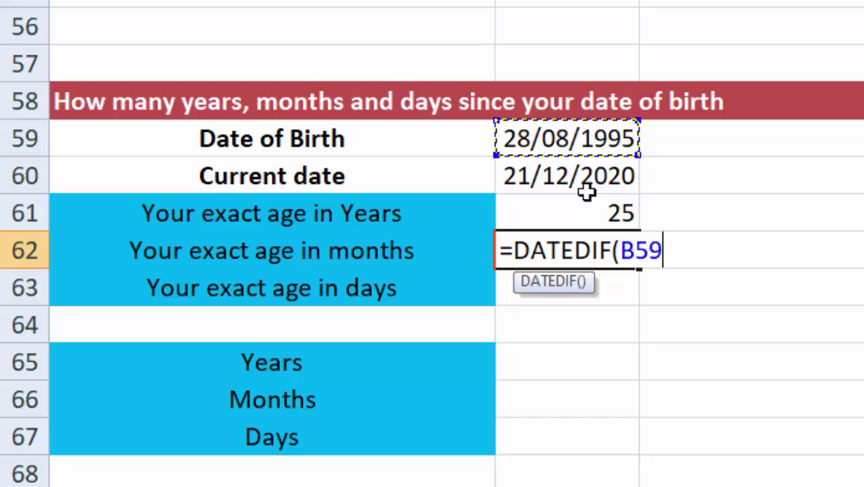
pyautogui.write(',')
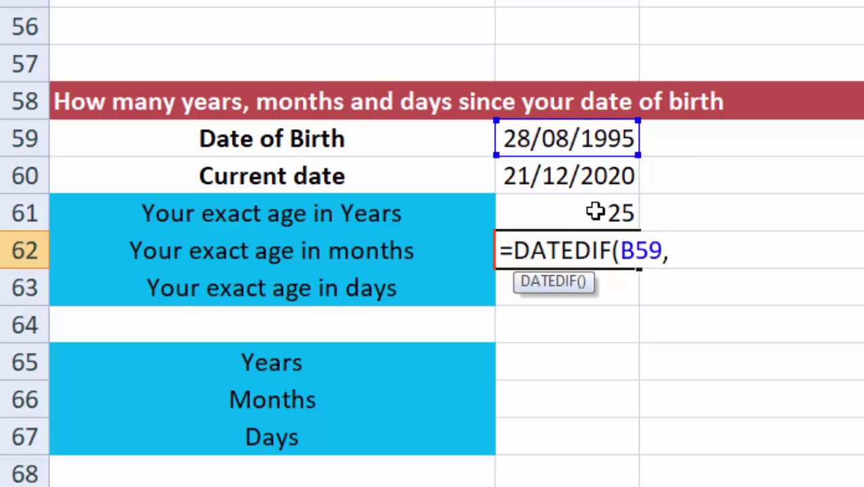
pyautogui.click(584, 178)
pyautogui.write(',')
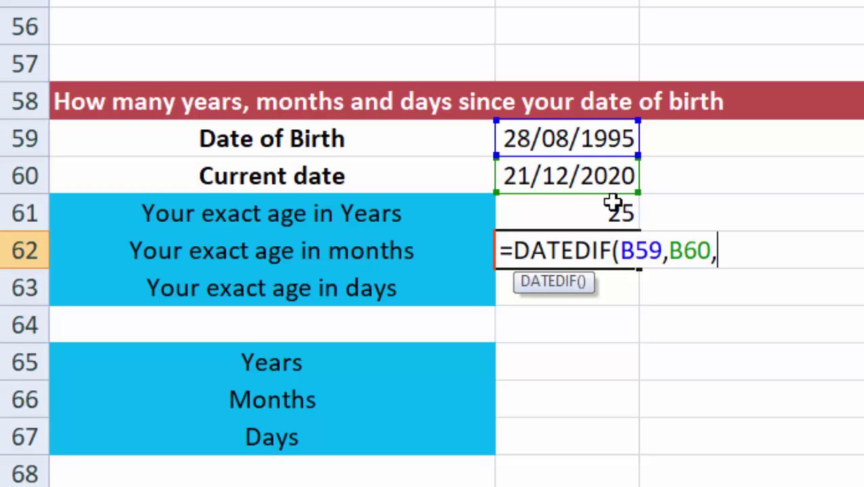
pyautogui.write('"M')
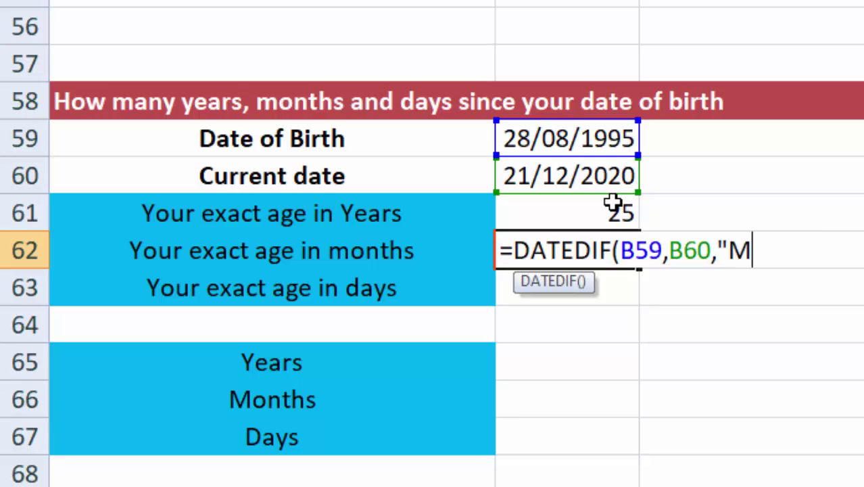
pyautogui.write('")')
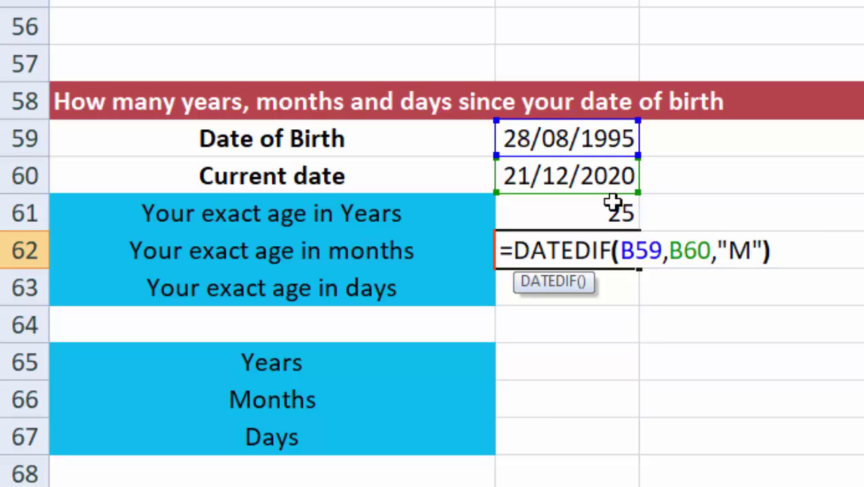
pyautogui.press('Return')
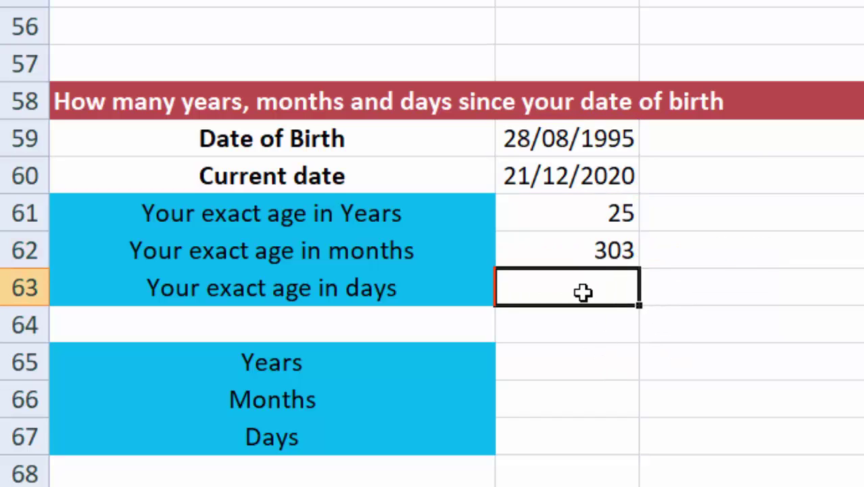
# Step: Enter =DATEDIF(B59,B60,"D") beside 'Your exact age in days', giving 9247
pyautogui.write('=')
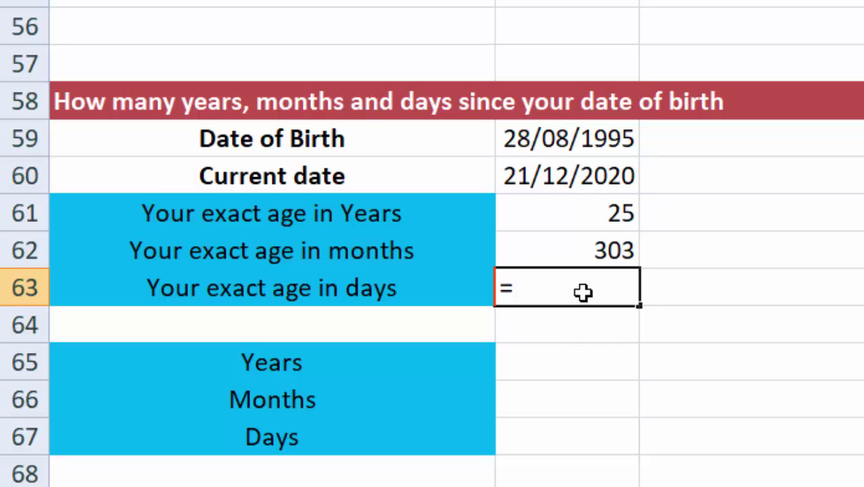
pyautogui.write('DA')
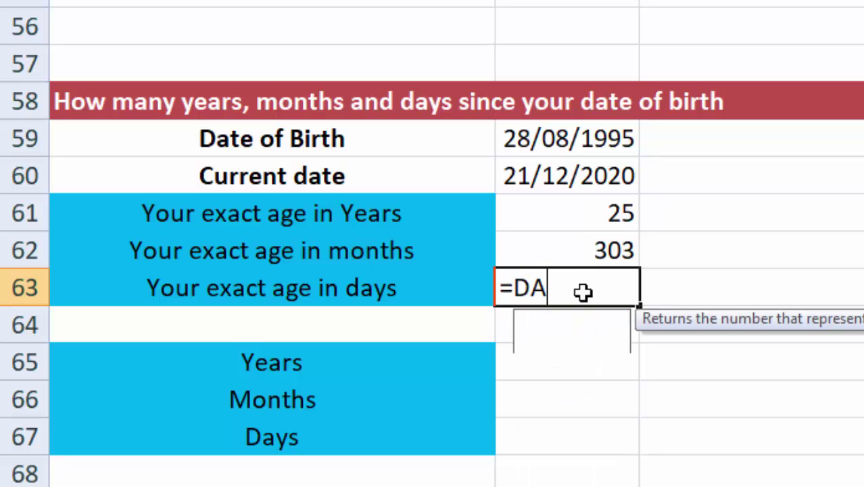
pyautogui.write('TEDIF')
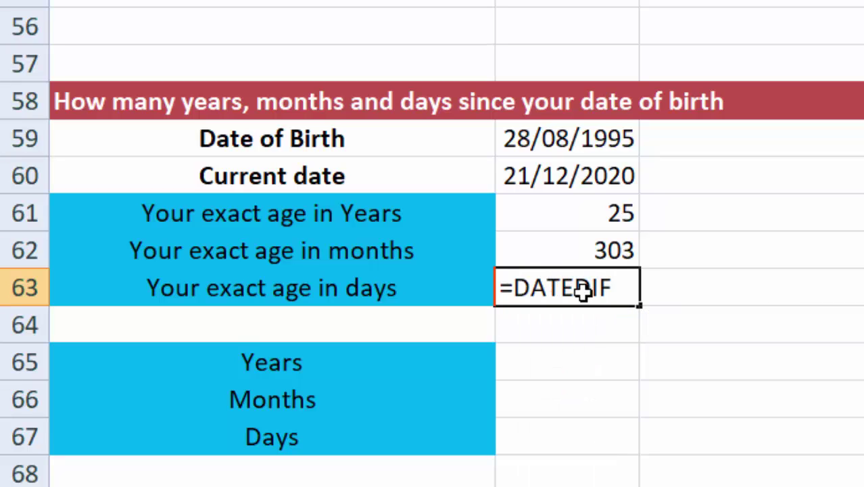
pyautogui.write('(')
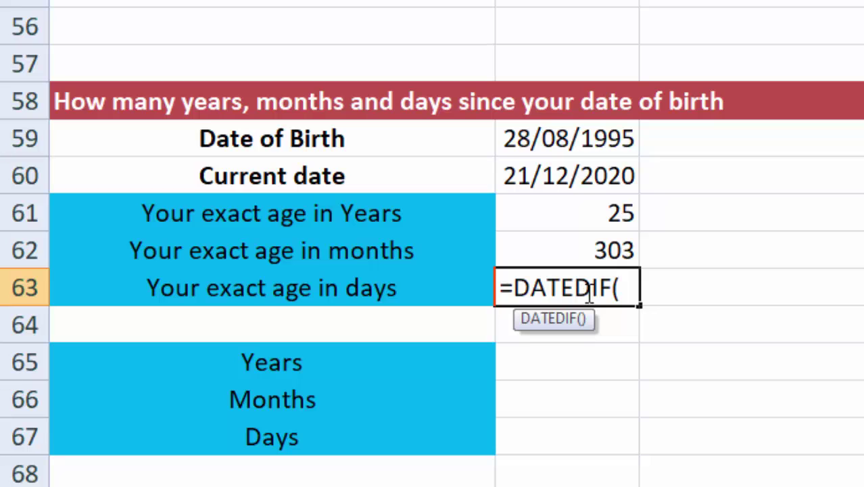
pyautogui.click(556, 139)
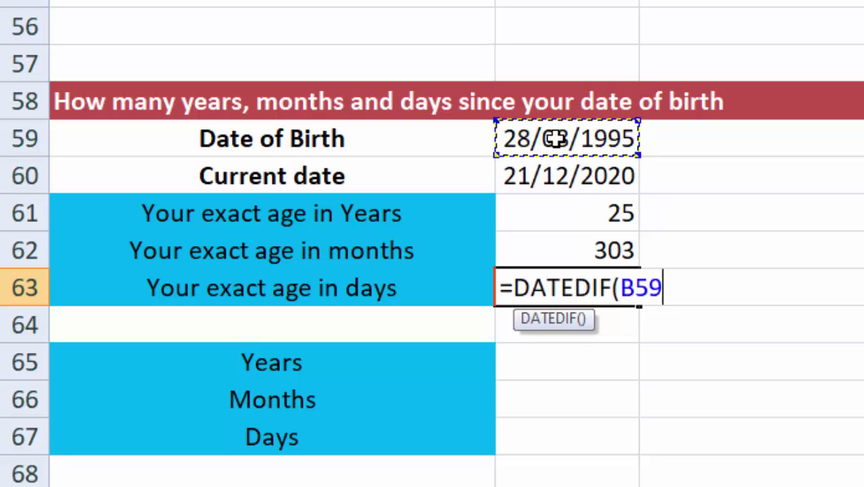
pyautogui.write(',')
pyautogui.click(516, 177)
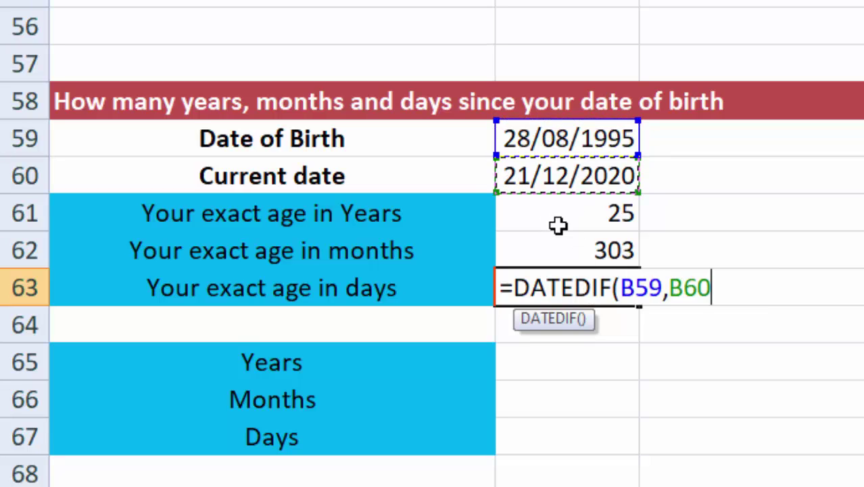
pyautogui.write(',""')
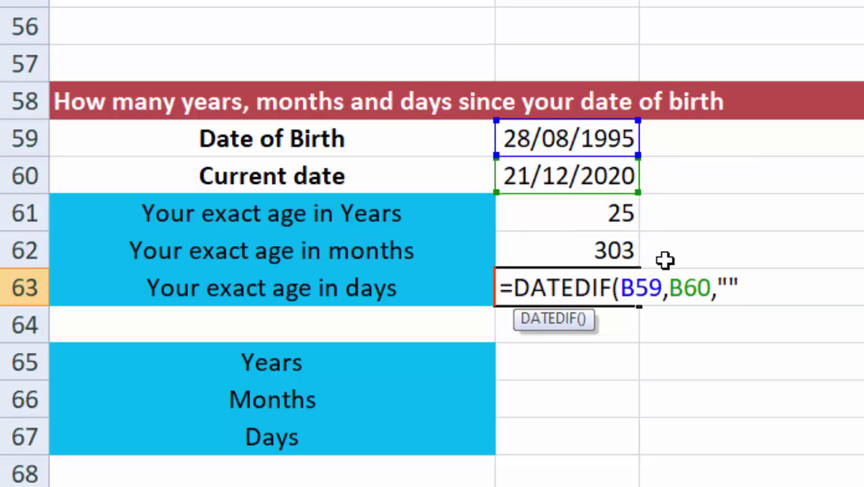
pyautogui.click(729, 287)
pyautogui.write('D')
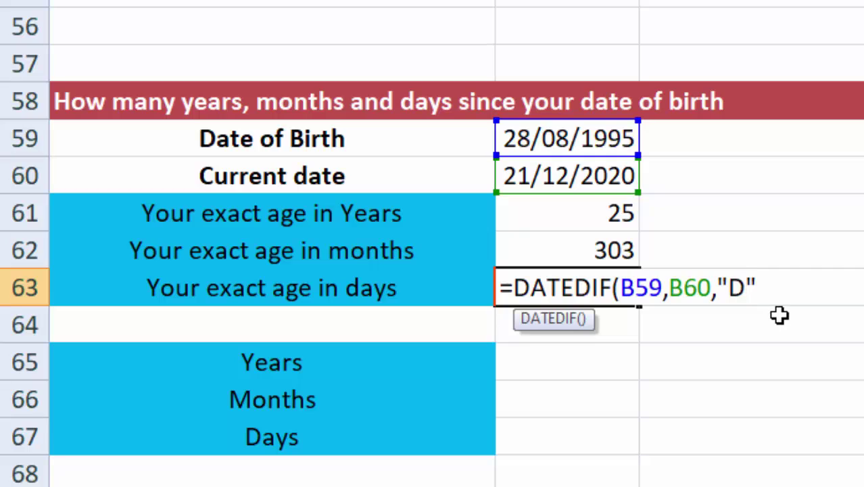
pyautogui.click(767, 292)
pyautogui.write(')')
pyautogui.press('Return')
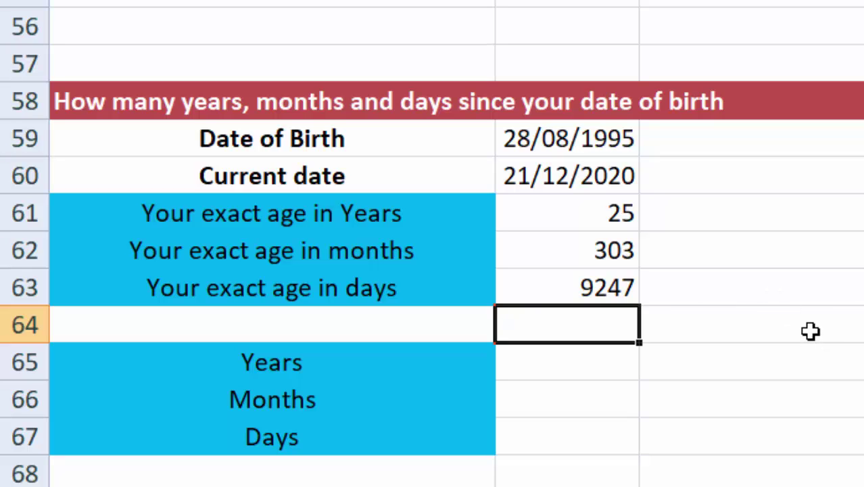
pyautogui.click(609, 287)
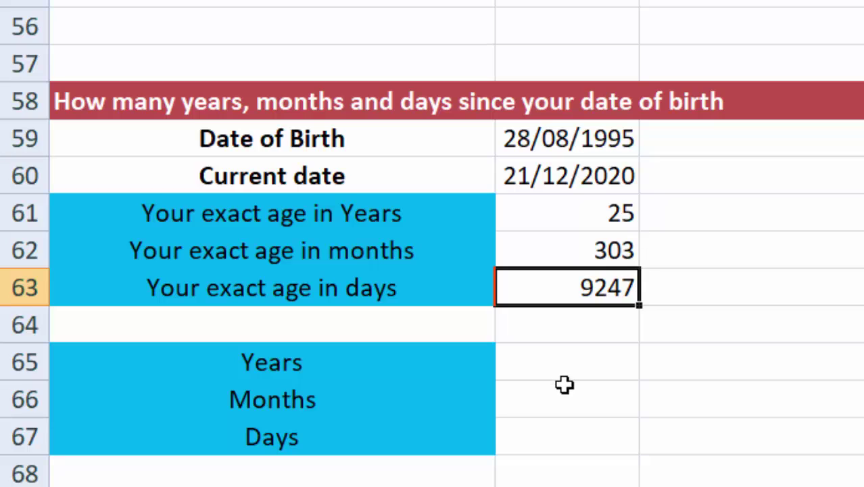
# Step: Enter =DATEDIF(B59,B60,"Y") in the Years cell, giving 25 complete years
pyautogui.click(580, 360)
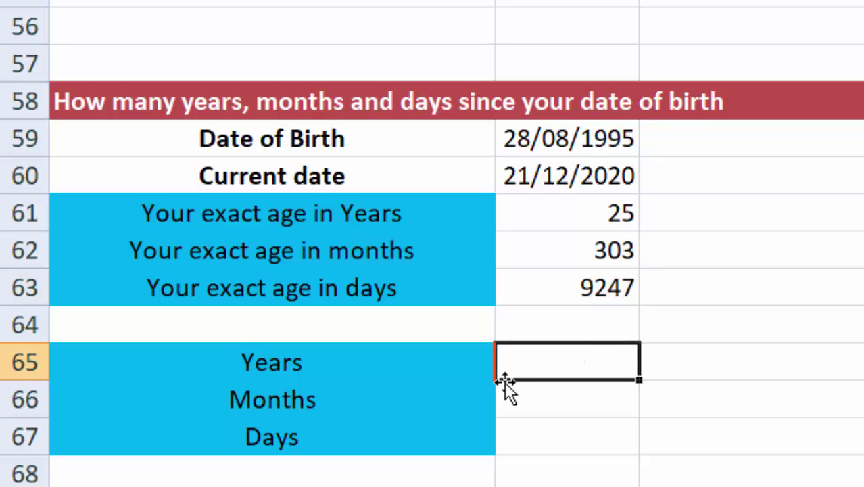
pyautogui.click(544, 401)
pyautogui.click(561, 368)
pyautogui.click(719, 401)
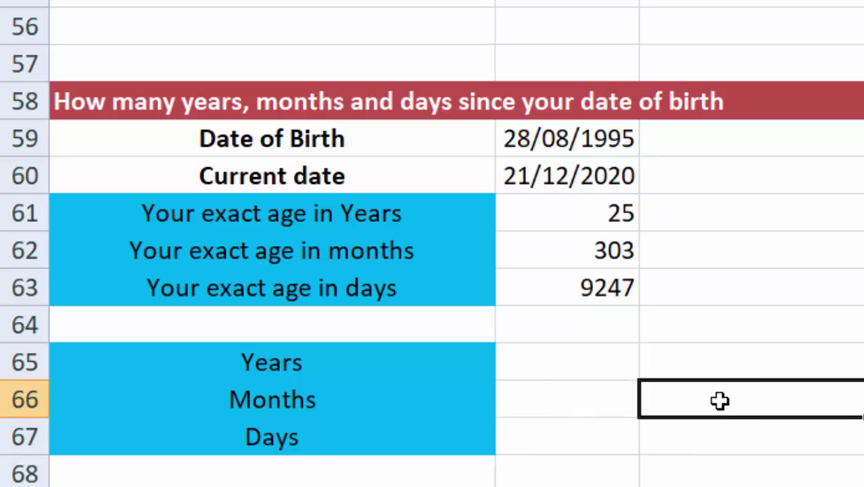
pyautogui.click(578, 359)
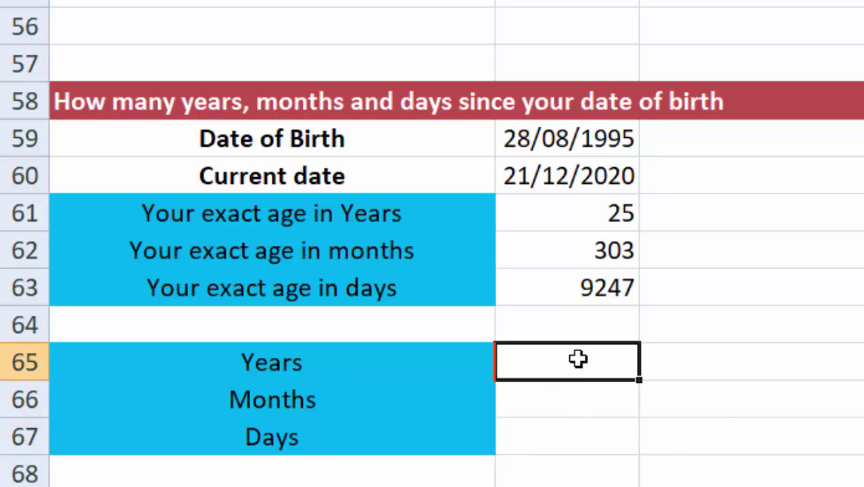
pyautogui.write('=DATE')
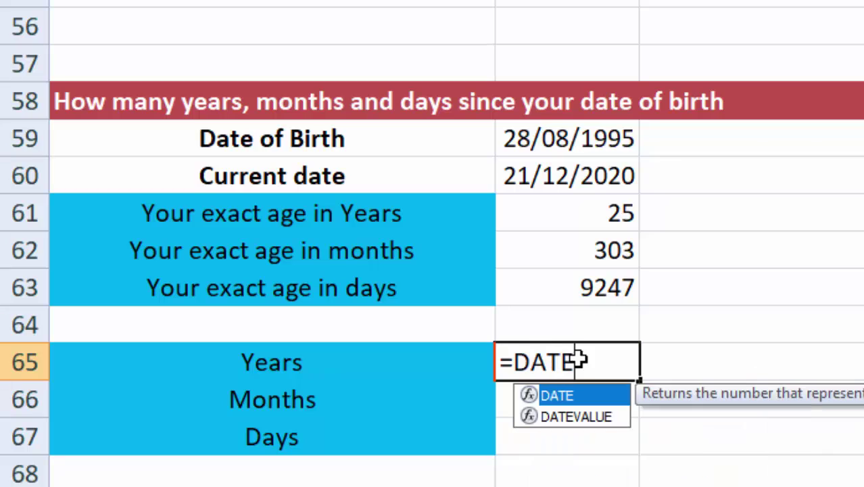
pyautogui.write('DIF')
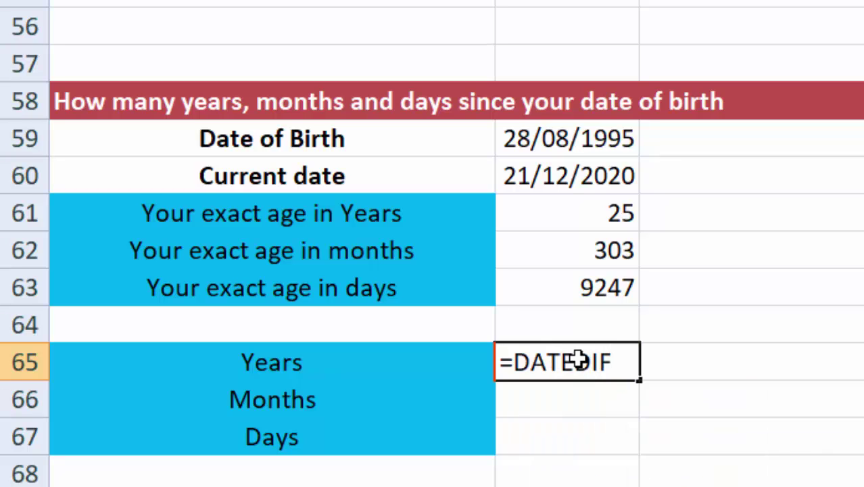
pyautogui.write('(')
pyautogui.click(572, 137)
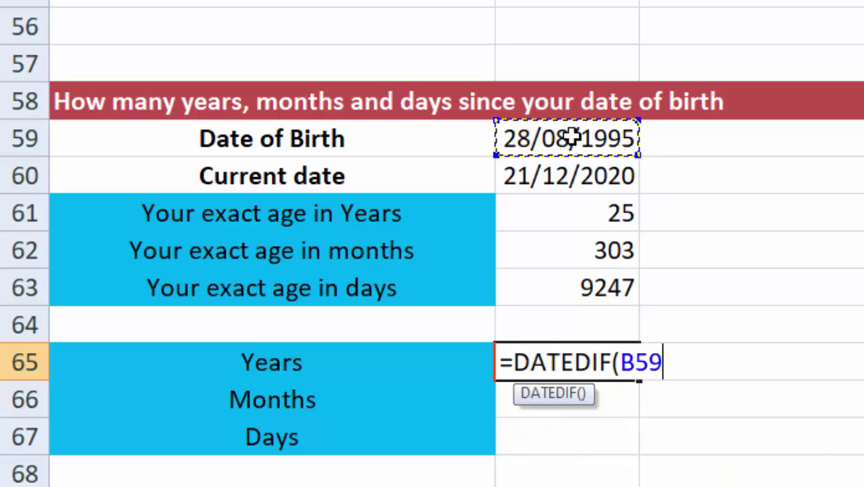
pyautogui.write(',')
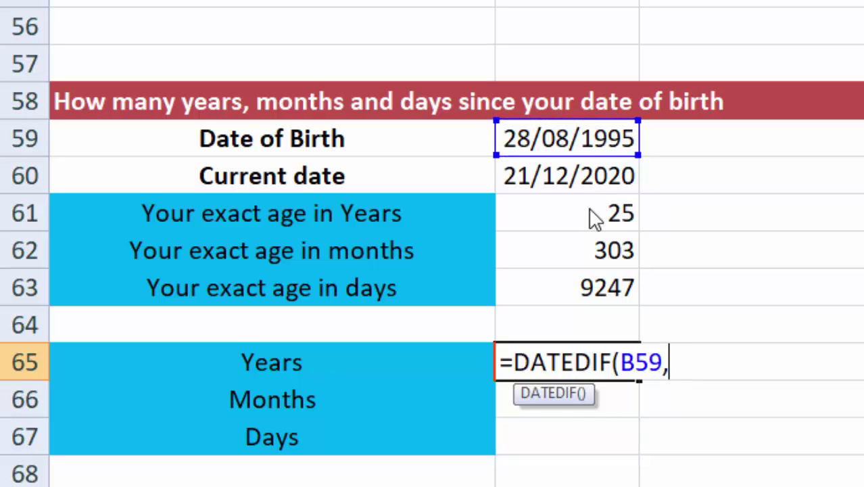
pyautogui.click(583, 182)
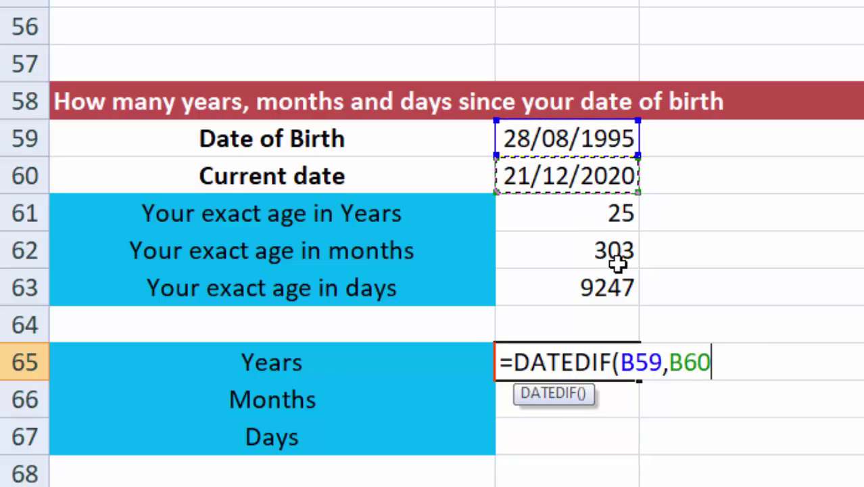
pyautogui.write(',"')
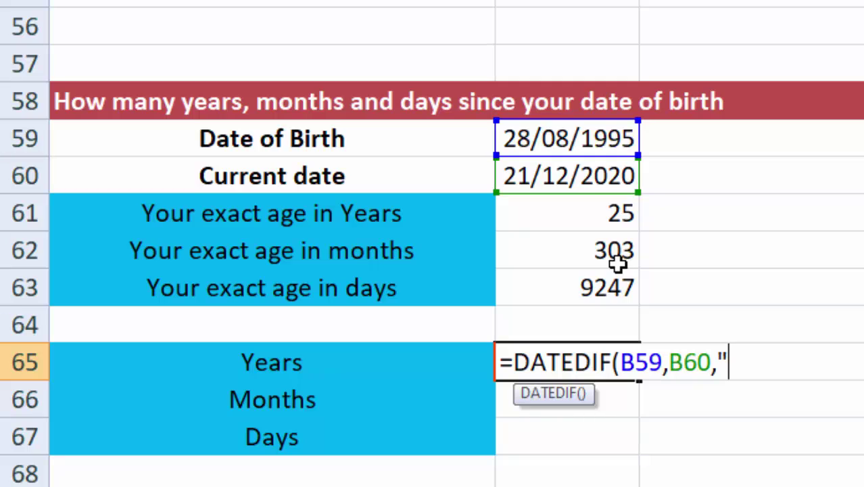
pyautogui.write('Y"')
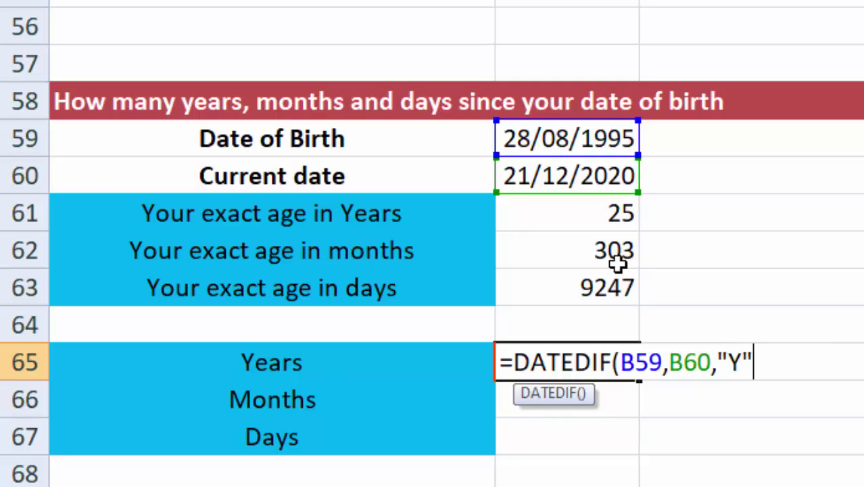
pyautogui.write(')')
pyautogui.press('Return')
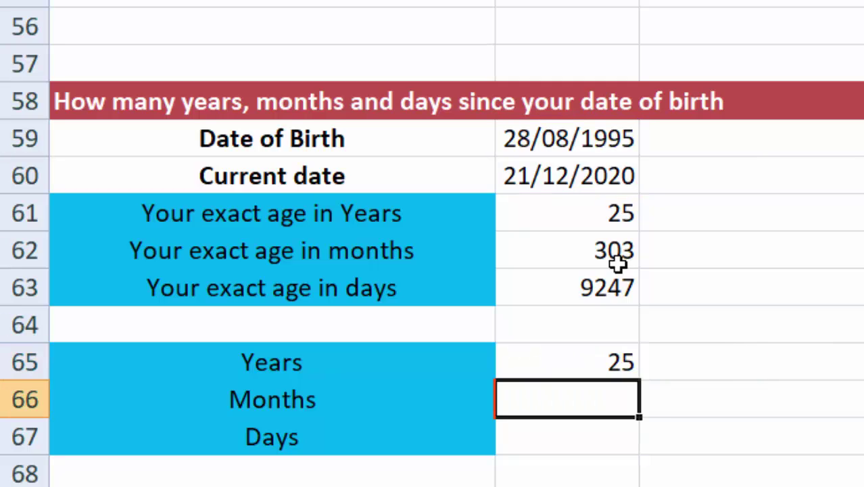
# Step: Enter =DATEDIF(B59,B60,"YM") in the Months cell, giving 3 remaining months
pyautogui.click(707, 406)
pyautogui.click(587, 403)
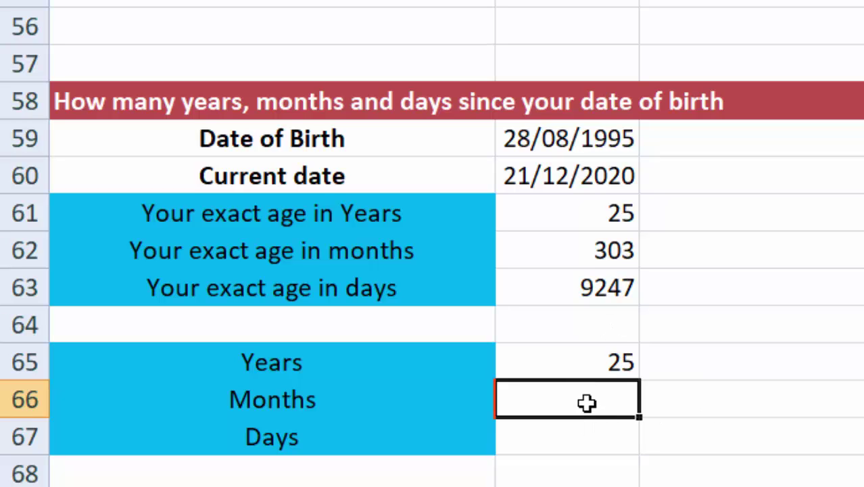
pyautogui.click(608, 252)
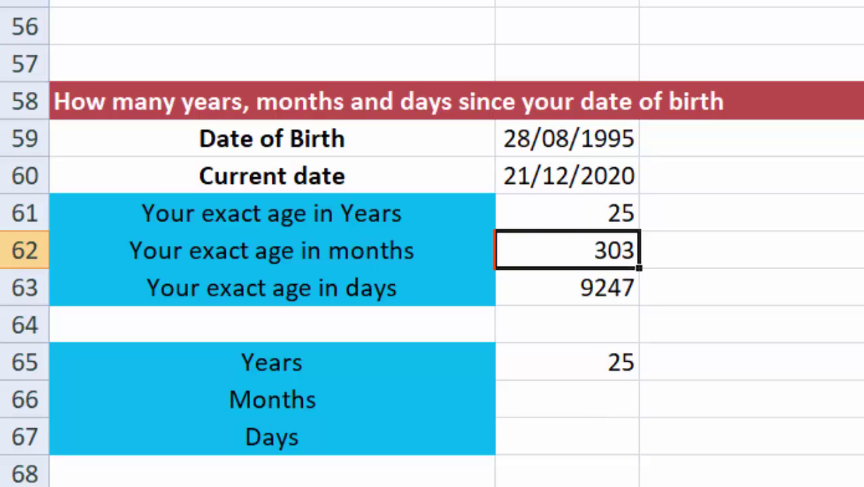
pyautogui.click(859, 399)
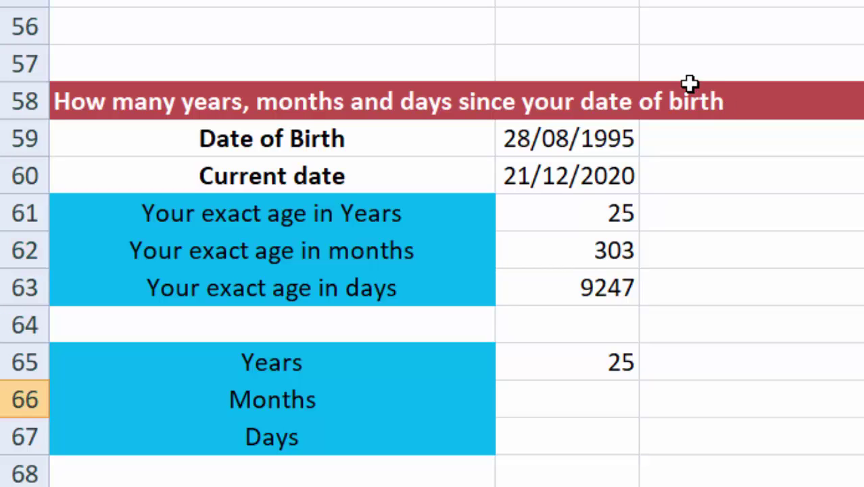
pyautogui.click(612, 397)
pyautogui.write('=')
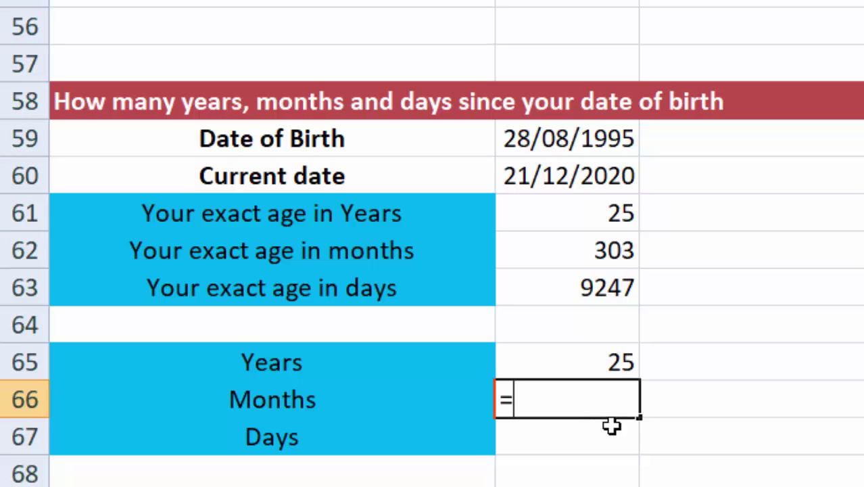
pyautogui.write('DATEDIF')
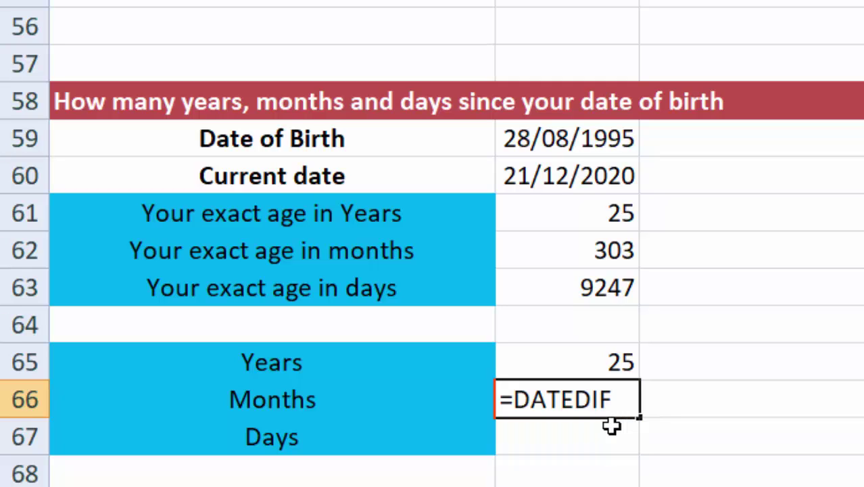
pyautogui.write('(')
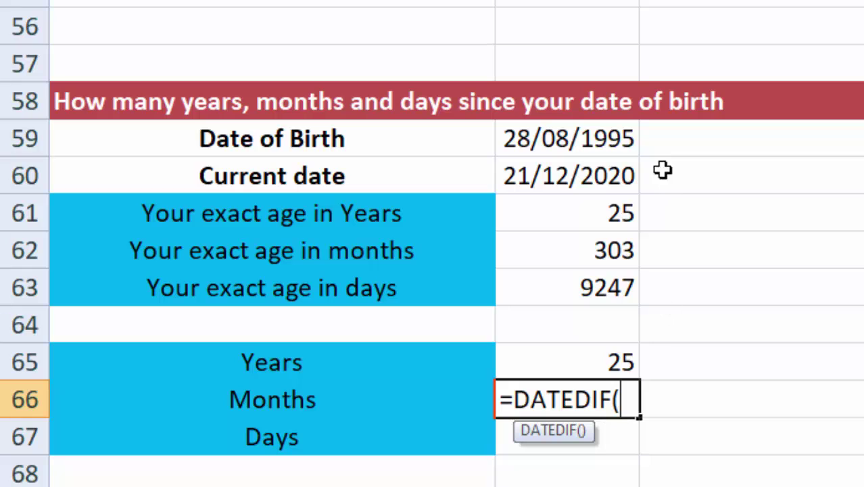
pyautogui.click(608, 139)
pyautogui.write(',')
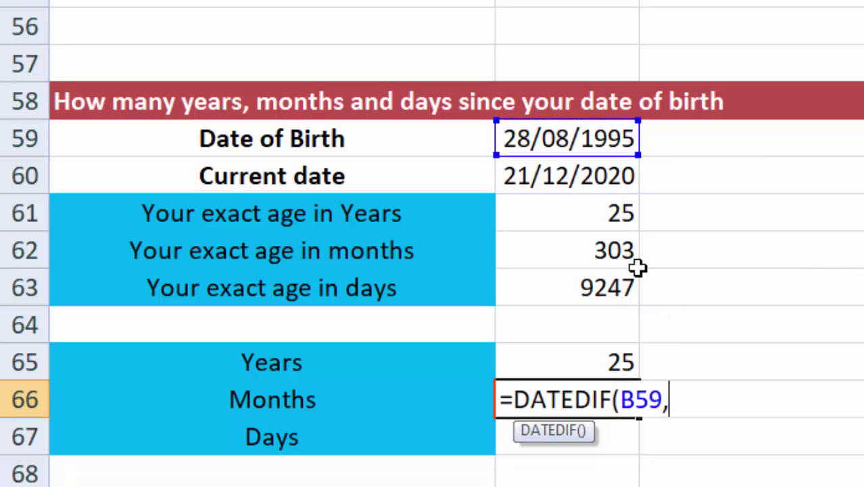
pyautogui.click(597, 177)
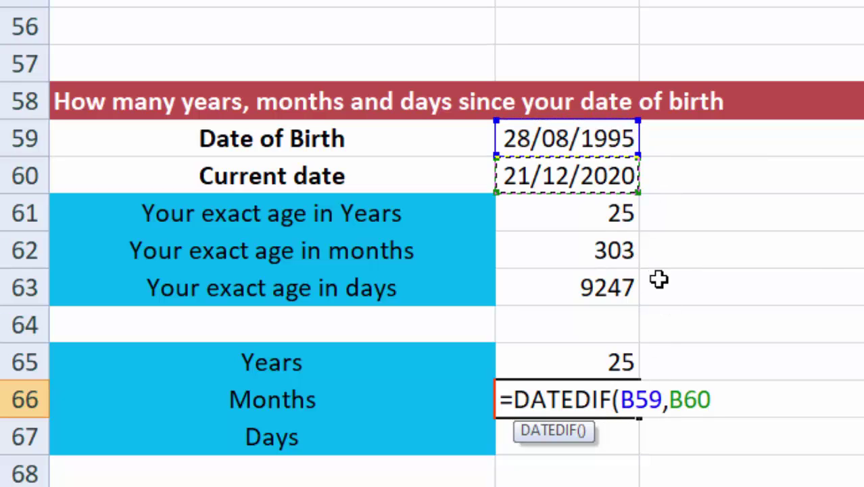
pyautogui.write(',')
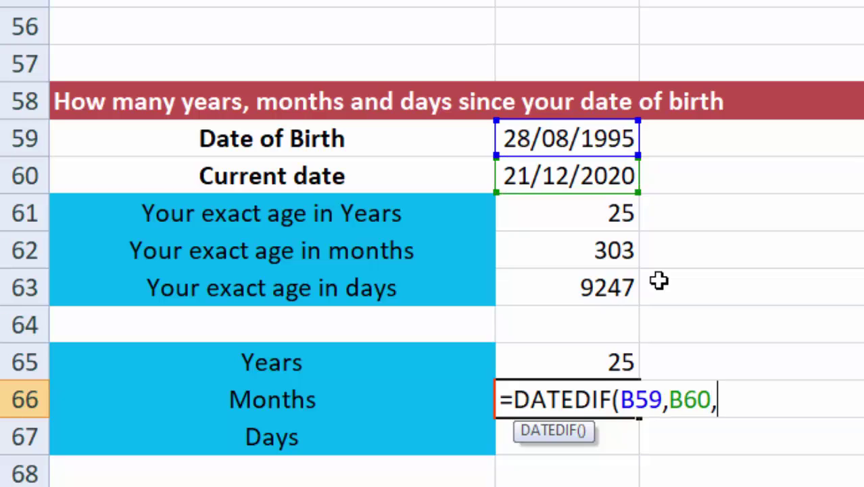
pyautogui.write('"YM')
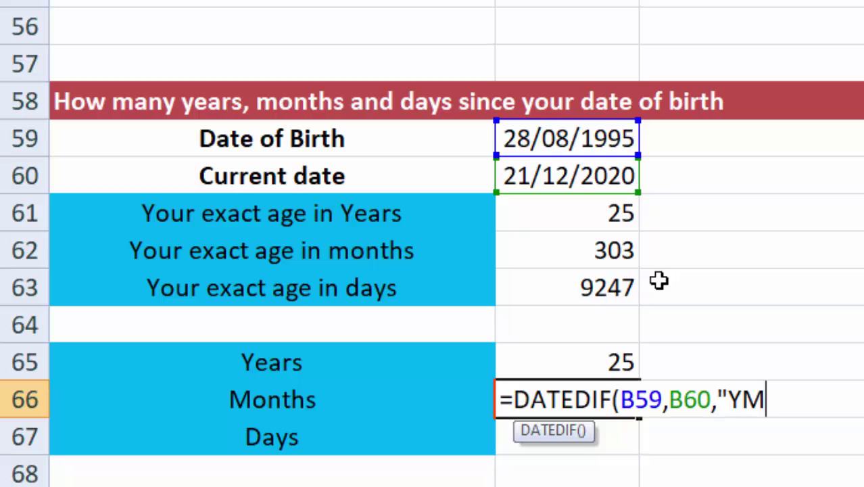
pyautogui.write('"')
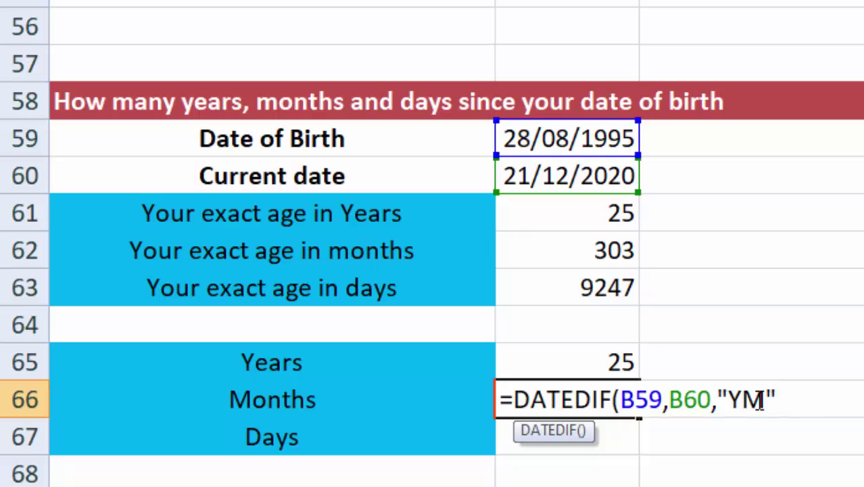
pyautogui.write(')')
pyautogui.press('Return')
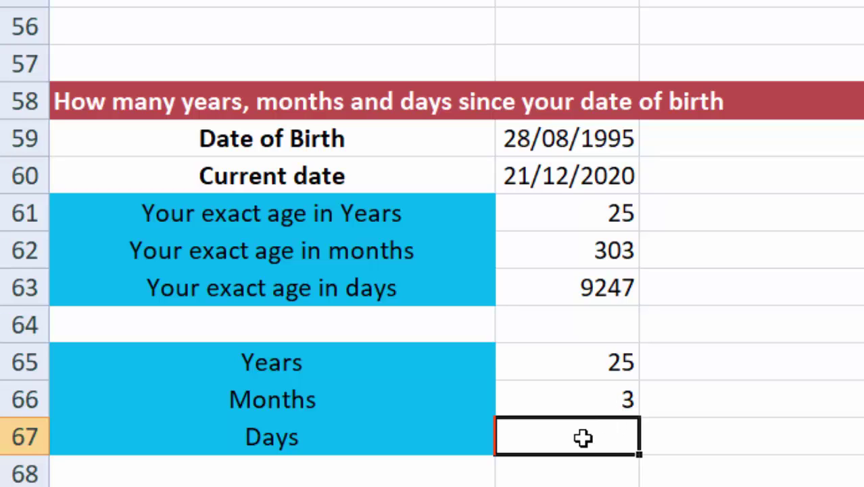
# Step: Enter =DATEDIF(B59,B60,"MD") in the Days cell, giving 24 remaining days
pyautogui.write('=')
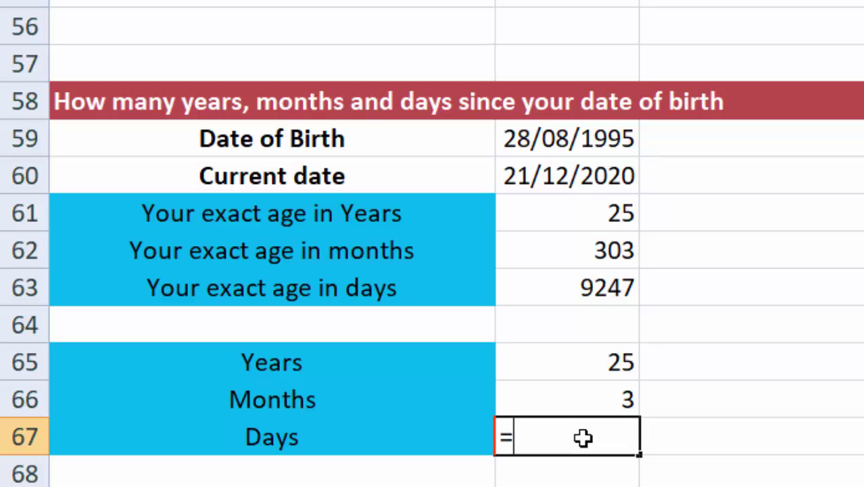
pyautogui.write('DA')
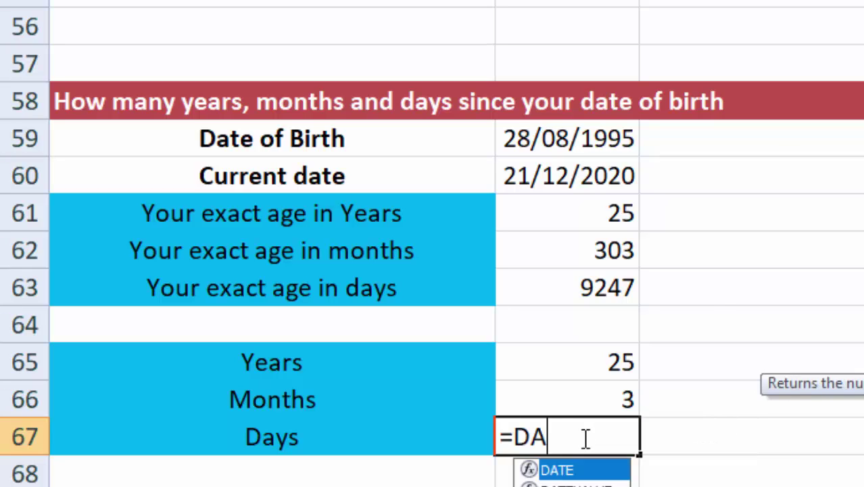
pyautogui.write('TEDIF')
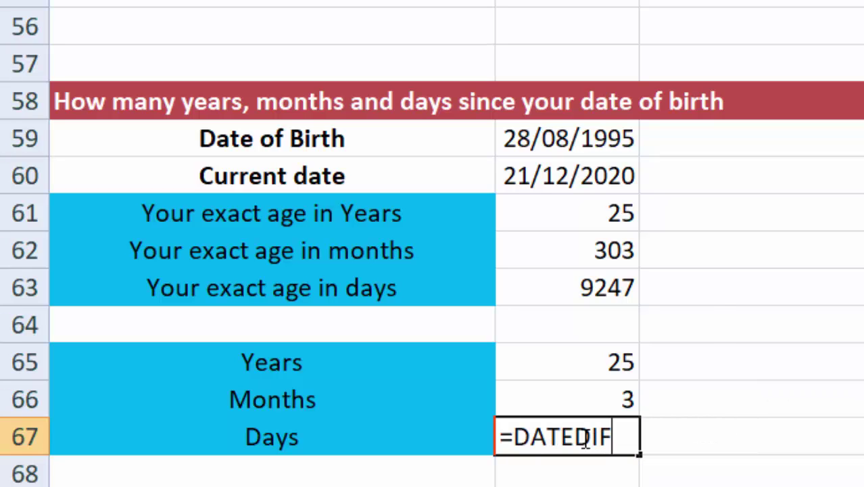
pyautogui.write('(')
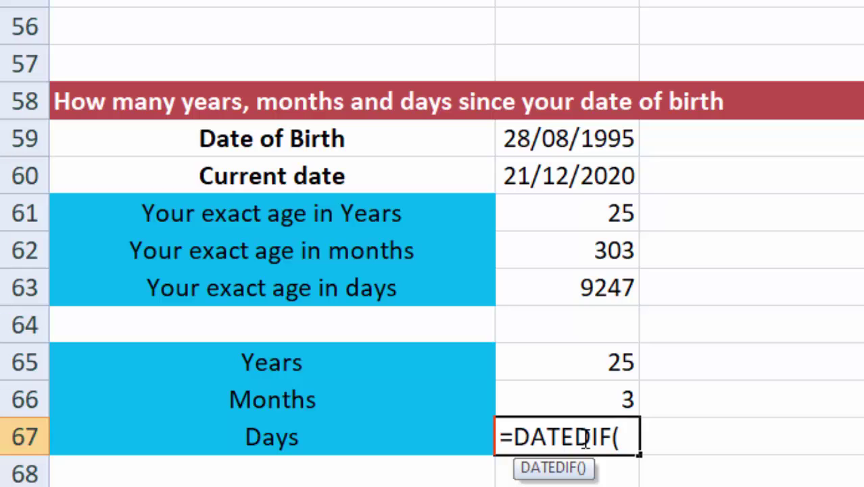
pyautogui.click(583, 144)
pyautogui.write(',')
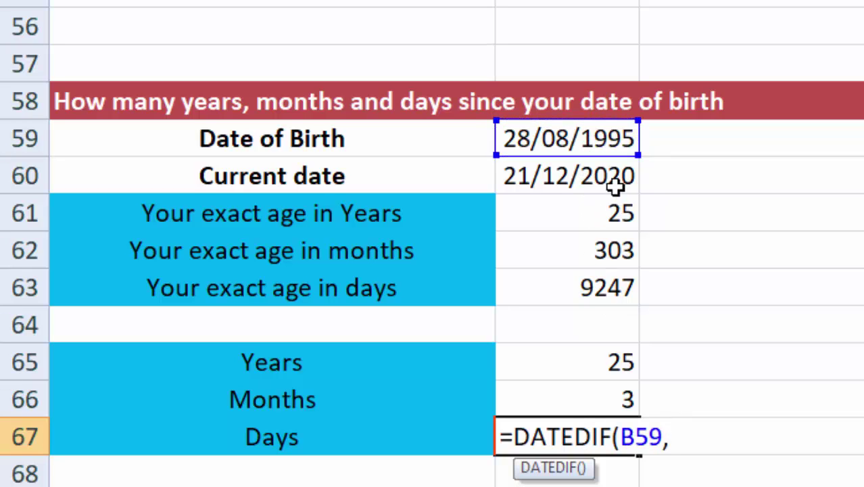
pyautogui.click(602, 179)
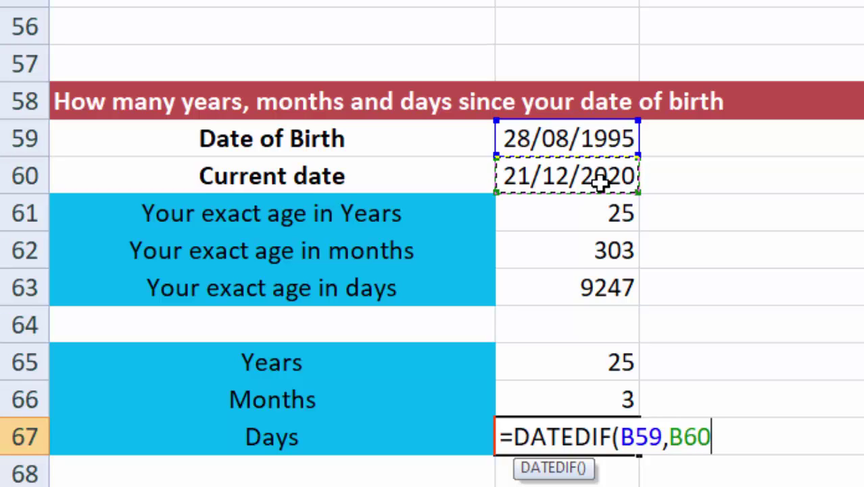
pyautogui.write(',')
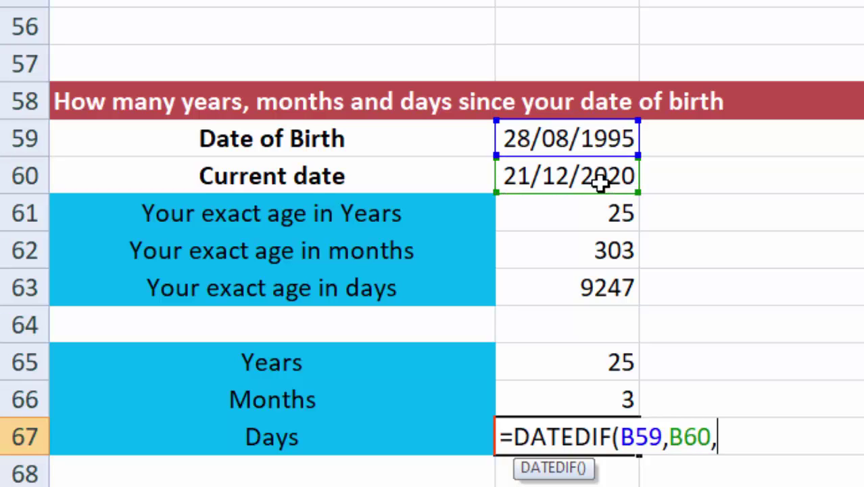
pyautogui.write('"M')
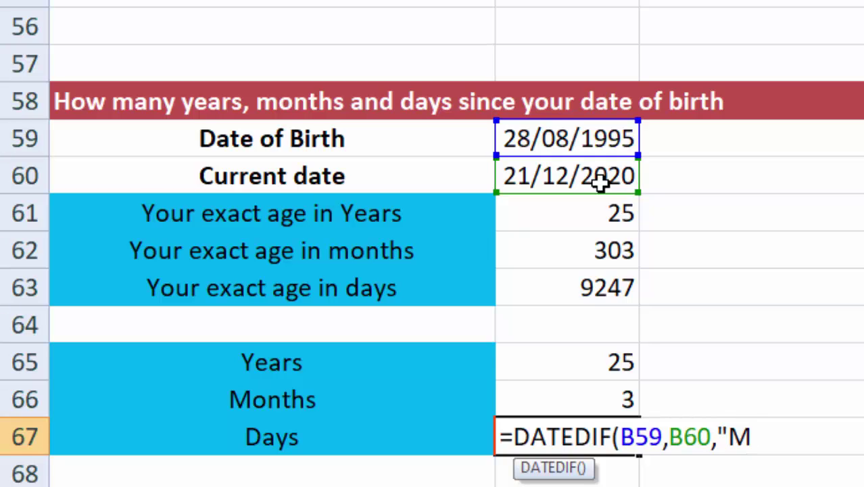
pyautogui.write('D"')
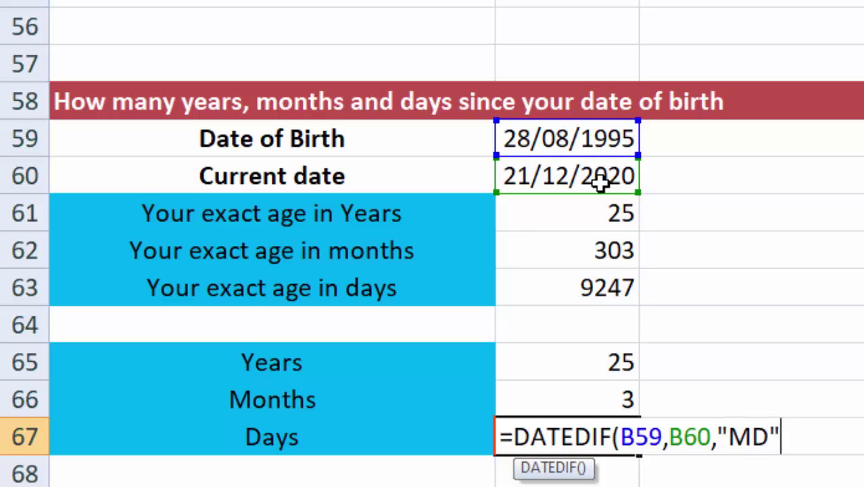
pyautogui.write(')')
pyautogui.press('Return')
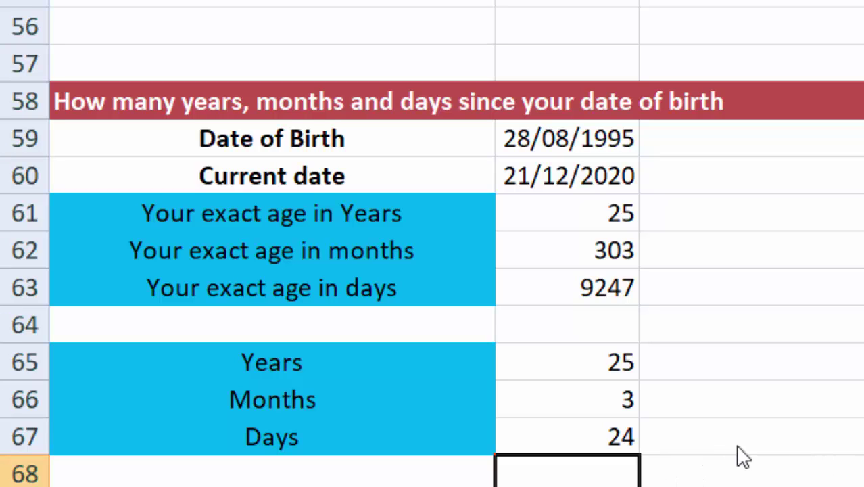
pyautogui.click(649, 485)
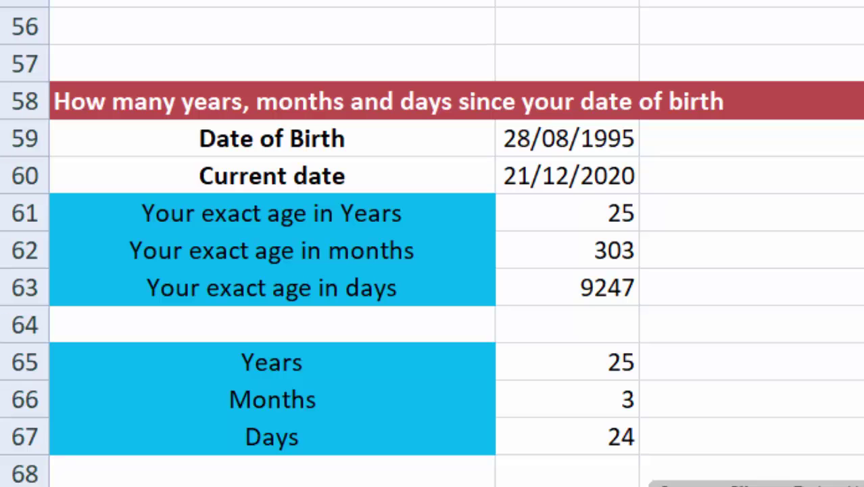
pyautogui.click(629, 472)
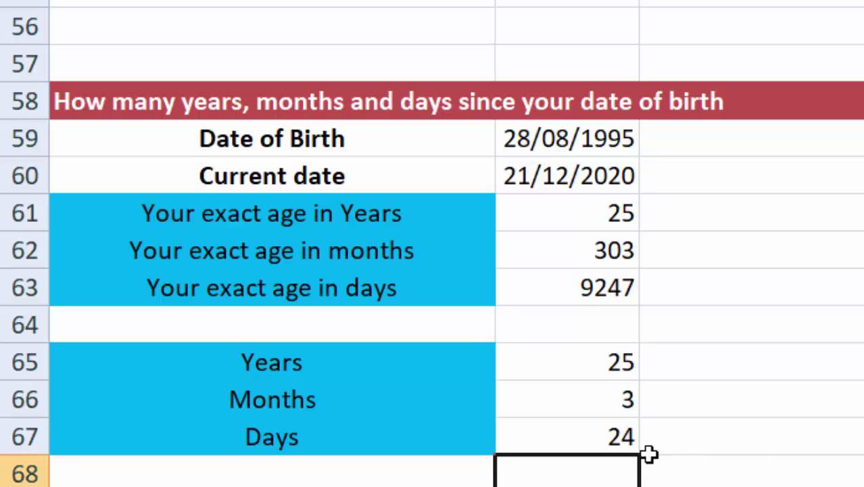
pyautogui.click(620, 401)
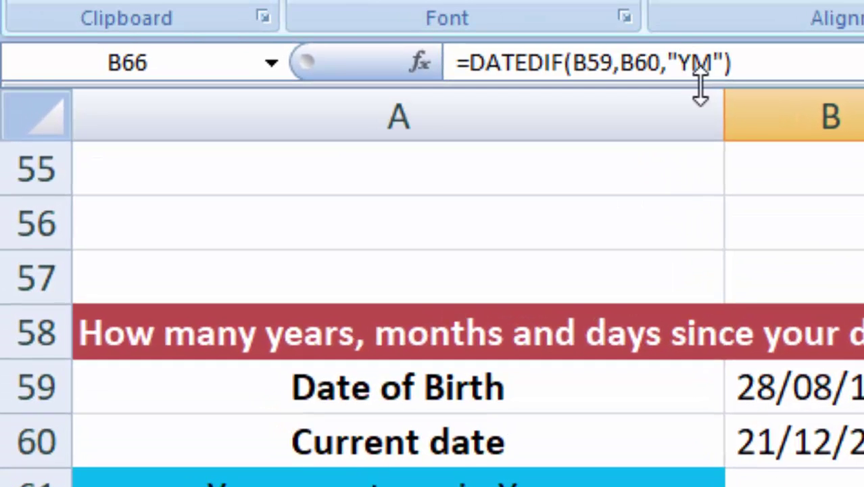
pyautogui.moveTo(679, 62); pyautogui.dragTo(715, 62)
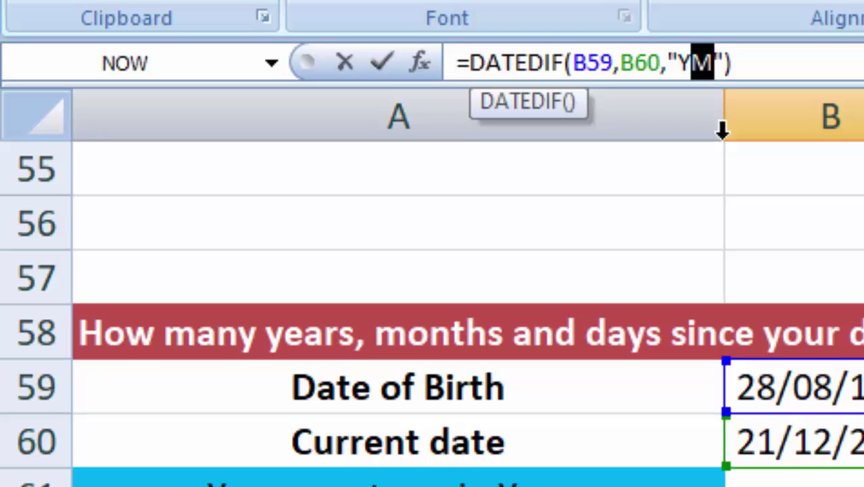
pyautogui.press('Return')
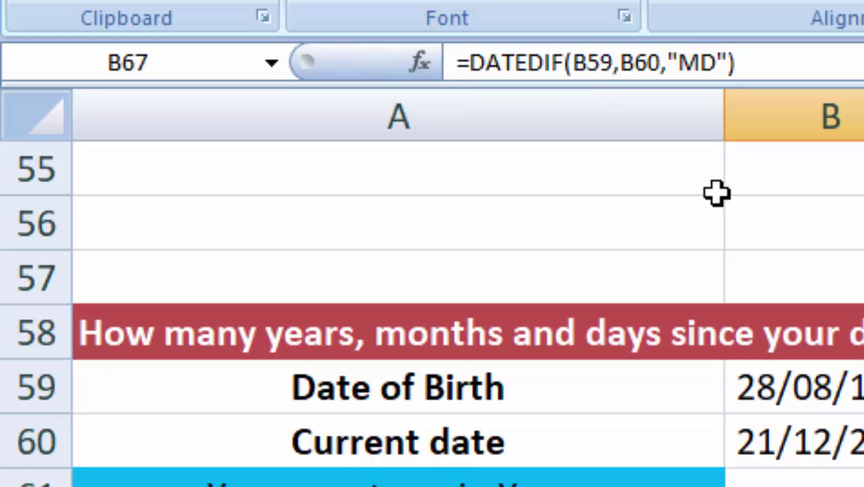
pyautogui.click(689, 62)
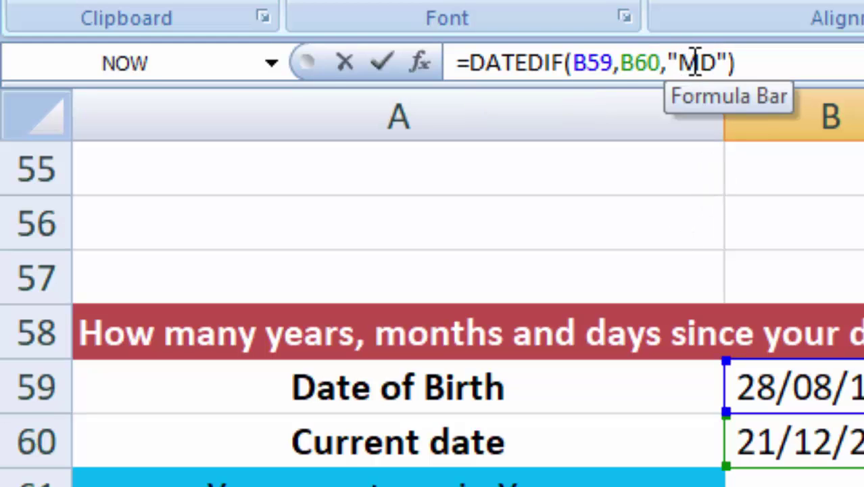
pyautogui.moveTo(695, 62); pyautogui.dragTo(718, 65)
pyautogui.click(704, 64)
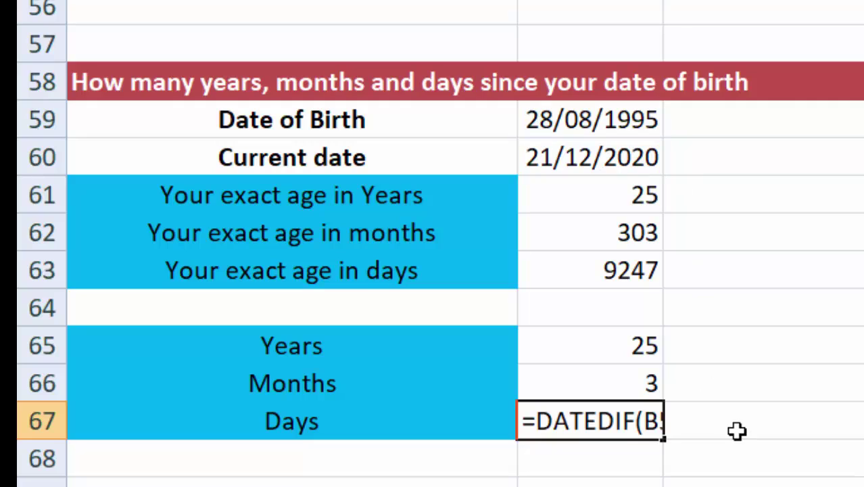
pyautogui.click(737, 430)
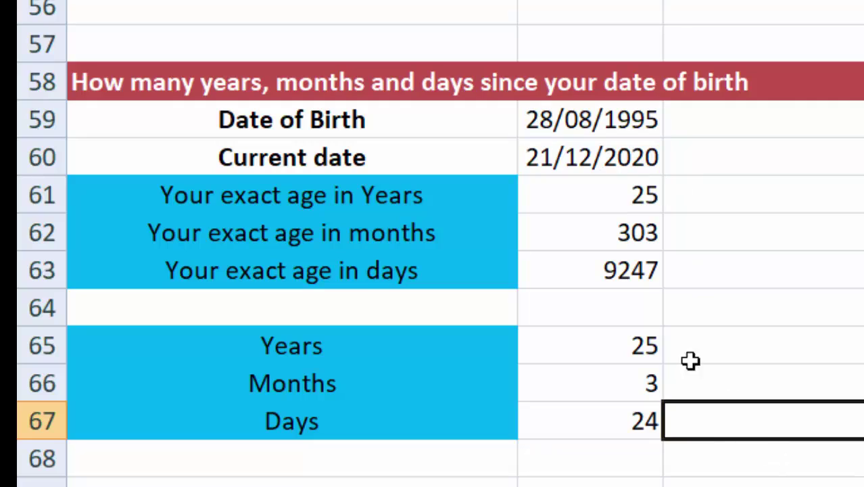
pyautogui.click(640, 343)
pyautogui.click(626, 385)
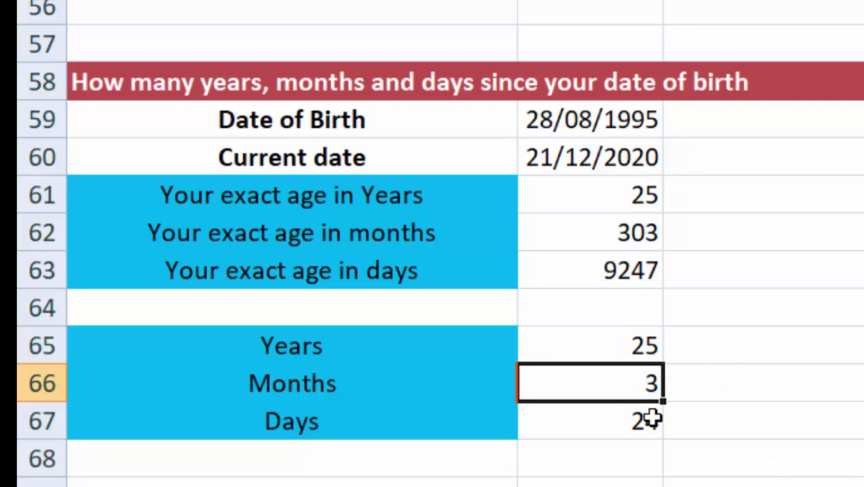
# Step: Select the Days result cell showing 24
pyautogui.click(642, 424)
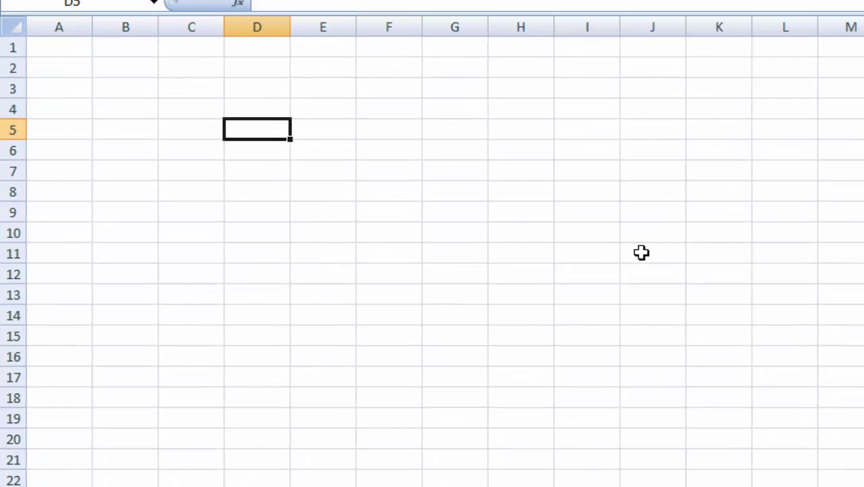
pyautogui.click(387, 168)
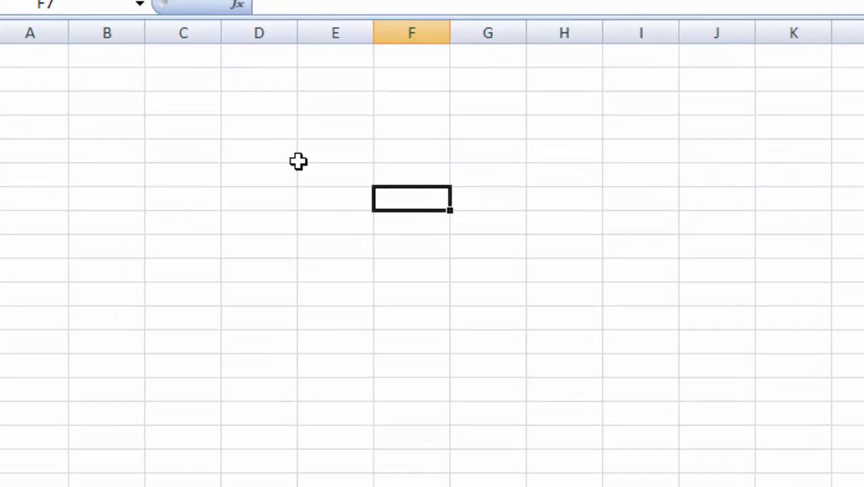
pyautogui.click(270, 131)
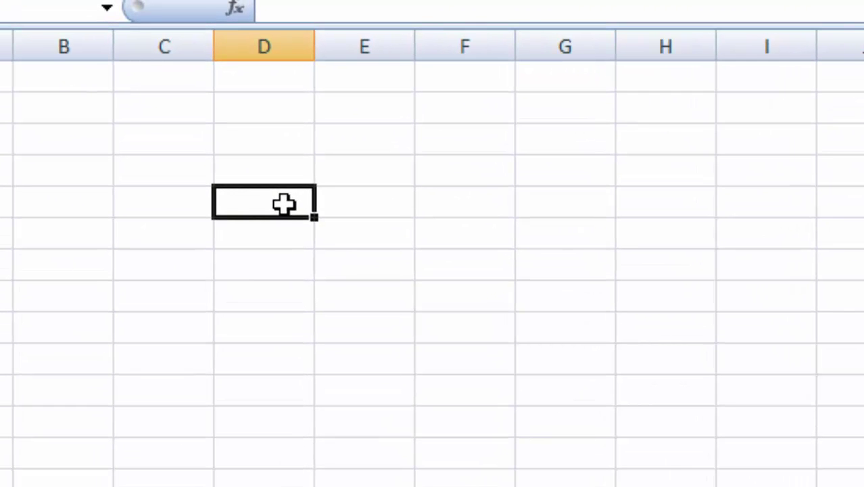
pyautogui.write('5')
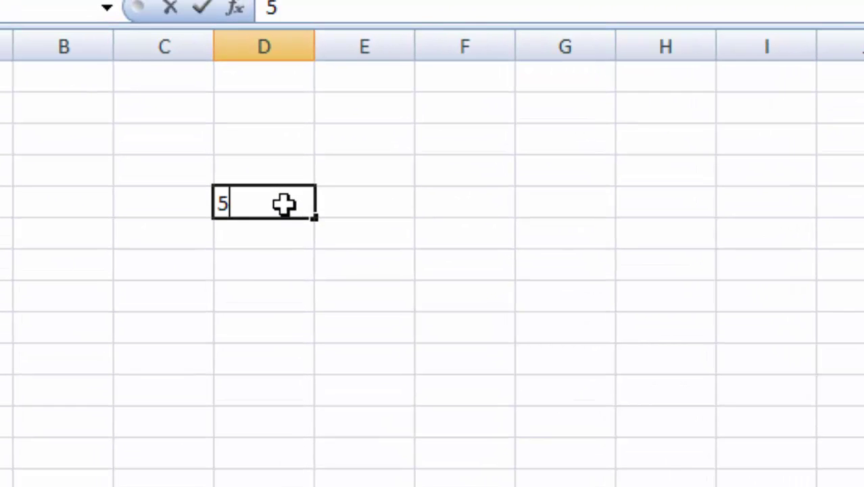
pyautogui.press('Tab')
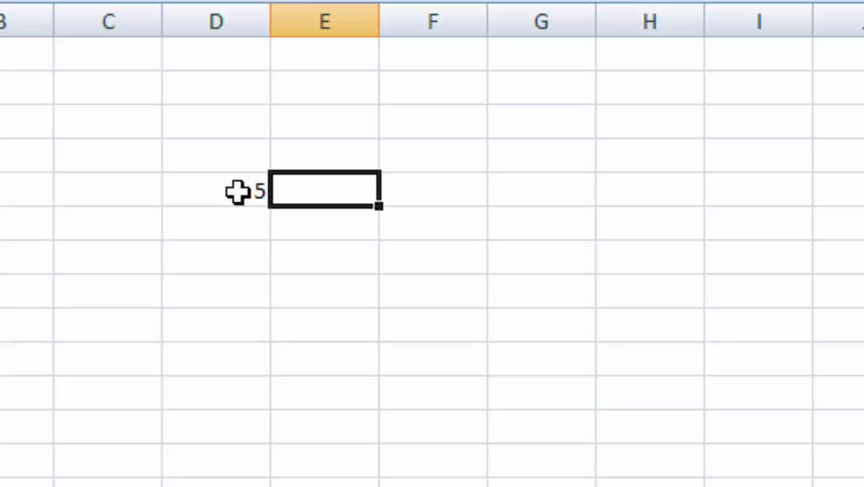
pyautogui.write('1')
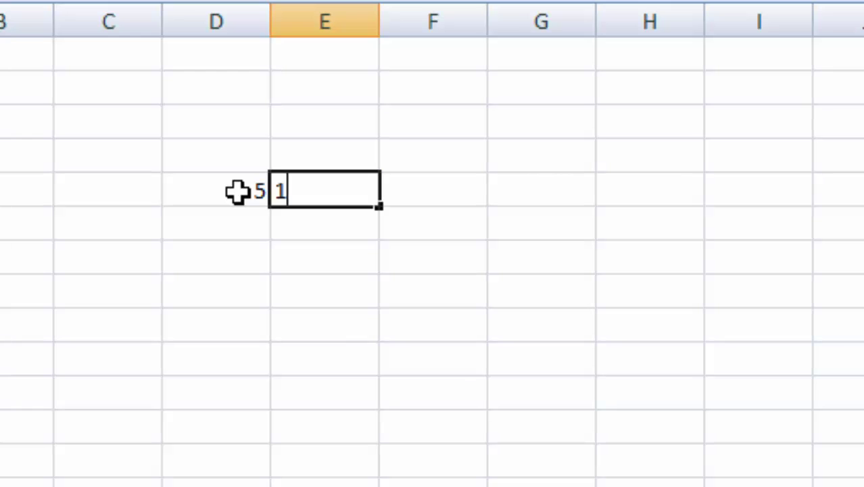
pyautogui.press('Tab')
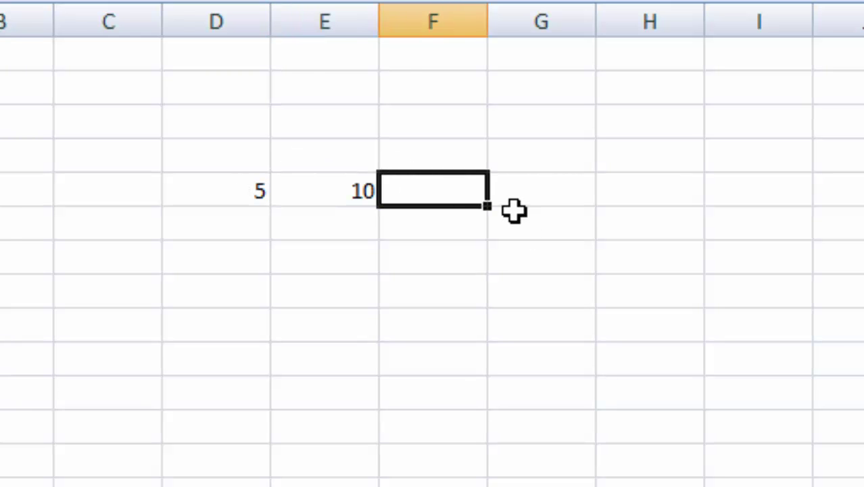
pyautogui.write('=SUM')
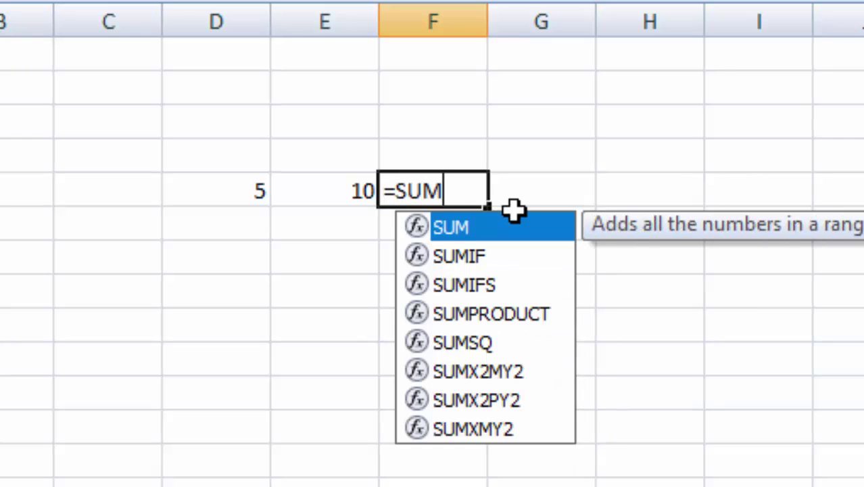
pyautogui.write('(')
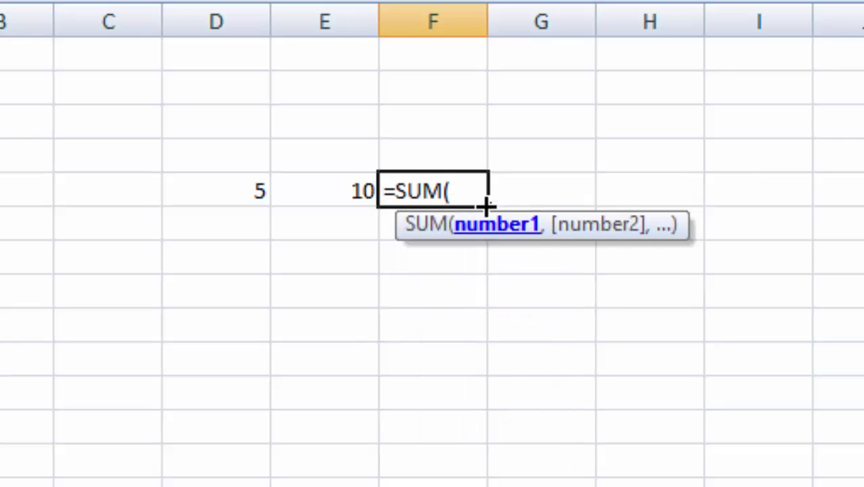
pyautogui.click(240, 193)
pyautogui.write(',')
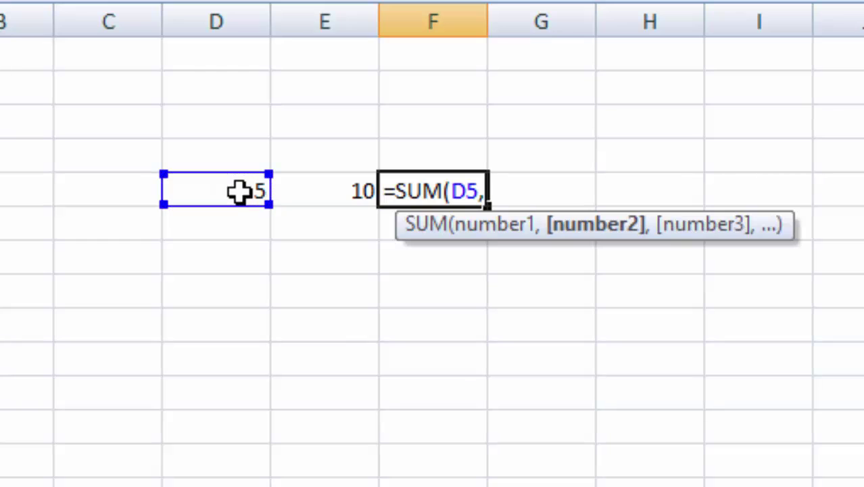
pyautogui.click(344, 210)
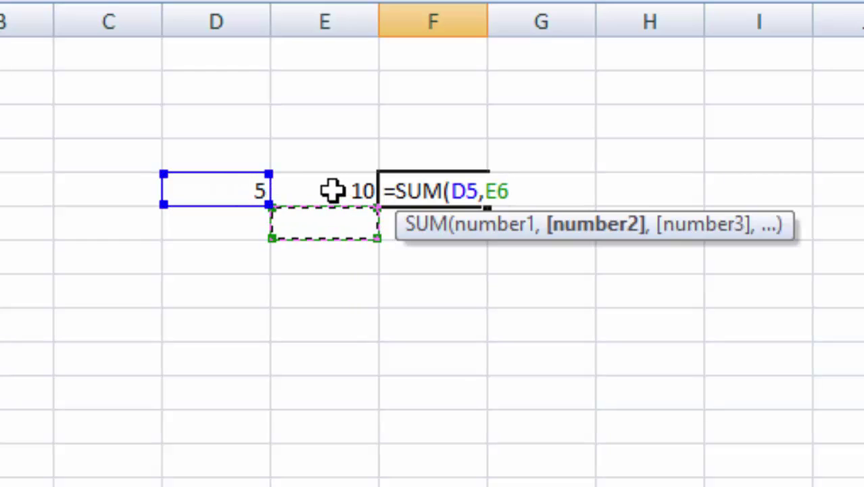
pyautogui.click(333, 190)
pyautogui.write(')')
pyautogui.press('Return')
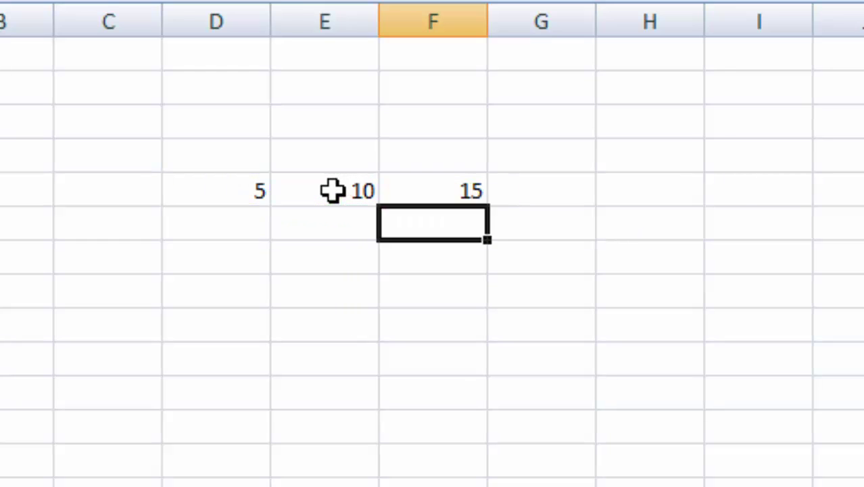
pyautogui.click(396, 195)
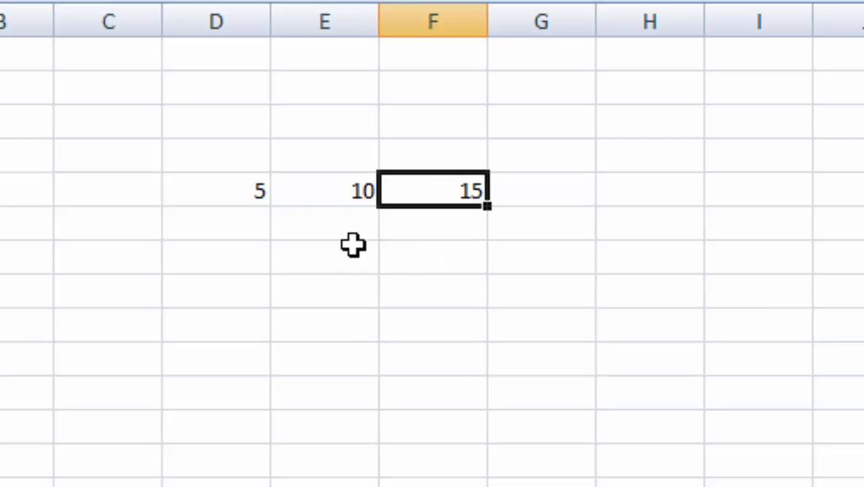
pyautogui.click(250, 223)
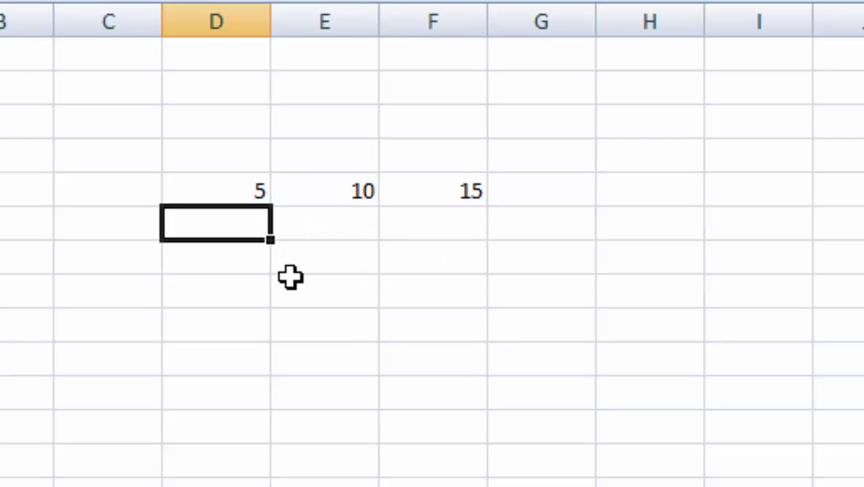
pyautogui.write('3')
pyautogui.click(325, 233)
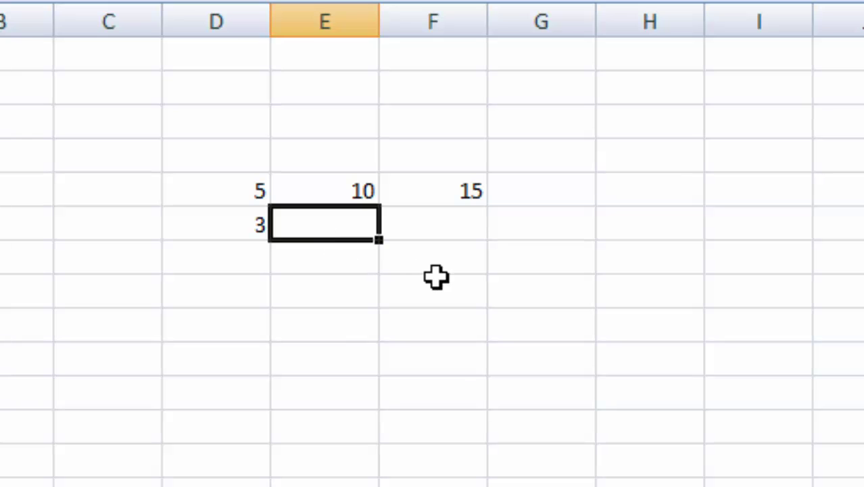
pyautogui.write('7')
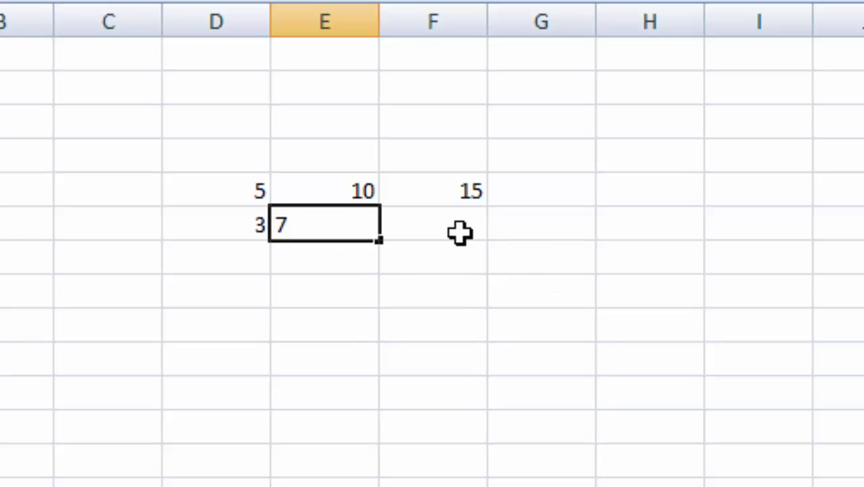
pyautogui.click(462, 232)
pyautogui.click(475, 191)
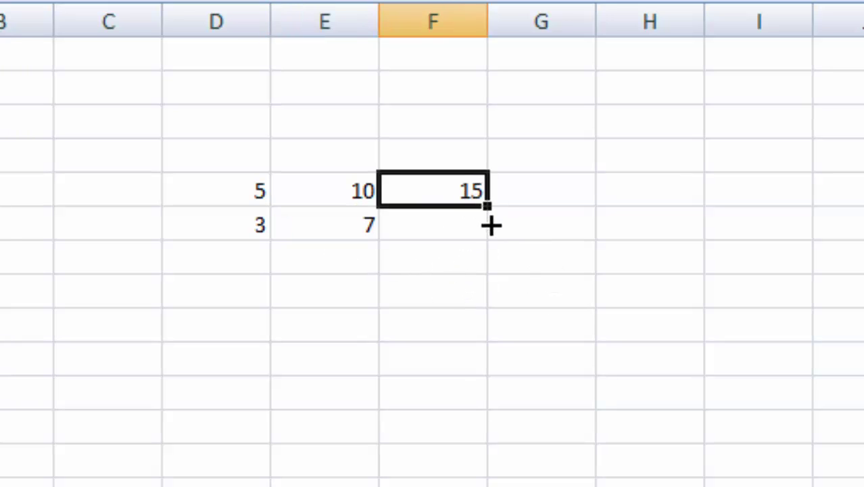
pyautogui.moveTo(491, 225); pyautogui.dragTo(492, 230)
pyautogui.click(683, 399)
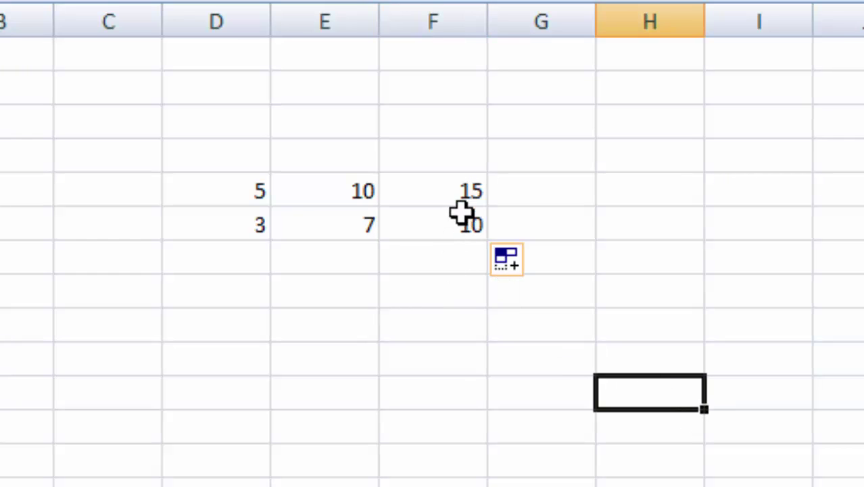
pyautogui.moveTo(460, 191); pyautogui.dragTo(463, 210)
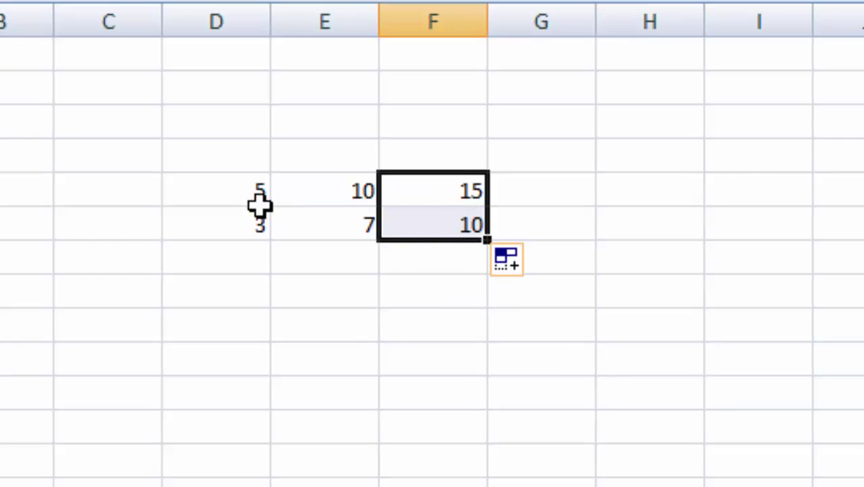
pyautogui.moveTo(259, 205); pyautogui.dragTo(322, 217)
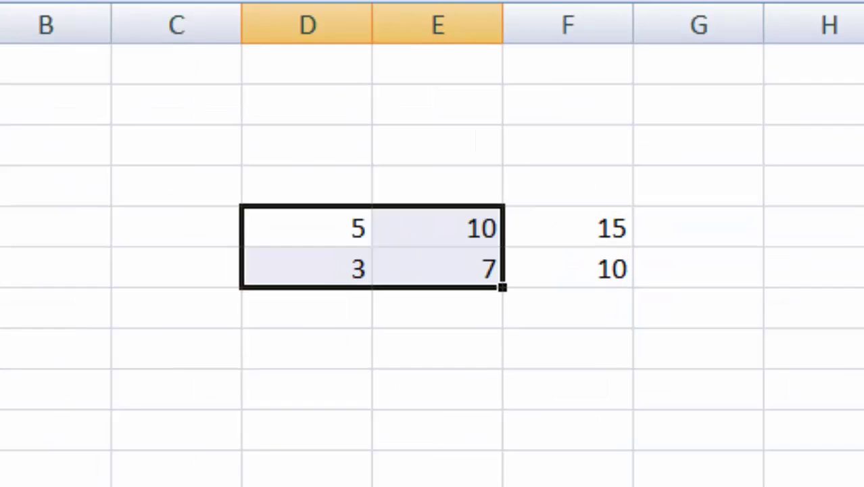
pyautogui.click(430, 391)
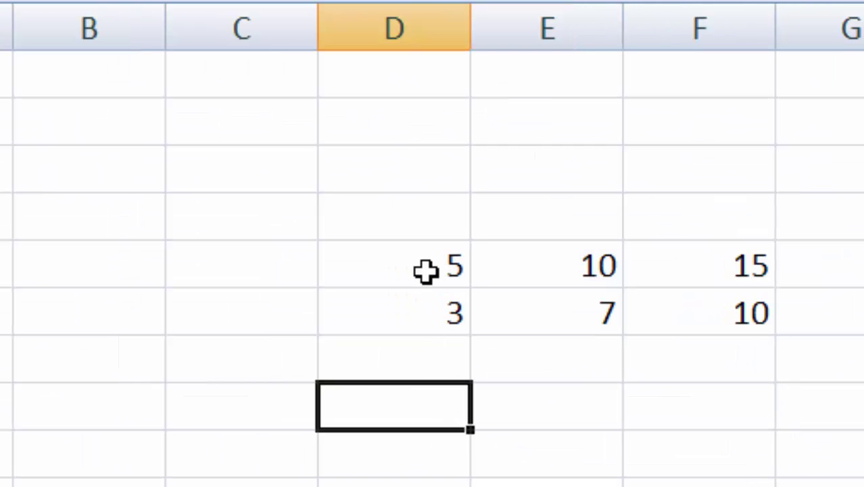
pyautogui.moveTo(425, 271); pyautogui.dragTo(530, 331)
pyautogui.click(660, 457)
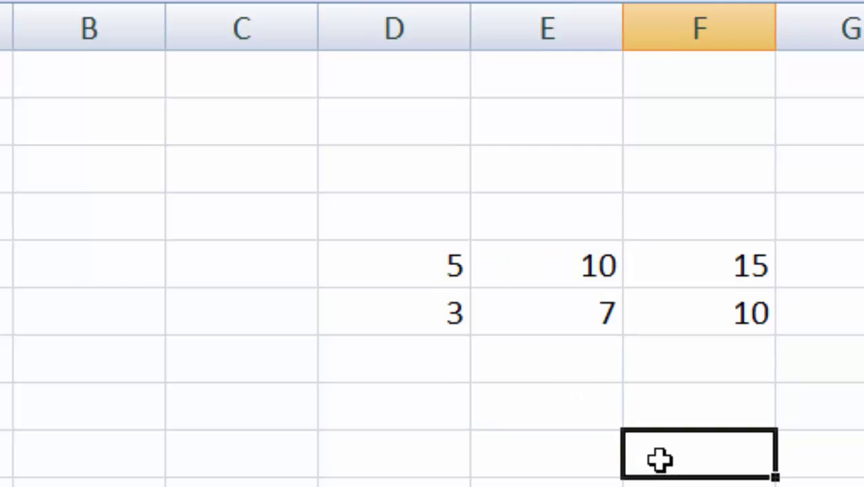
pyautogui.moveTo(439, 262); pyautogui.dragTo(561, 272)
pyautogui.click(713, 266)
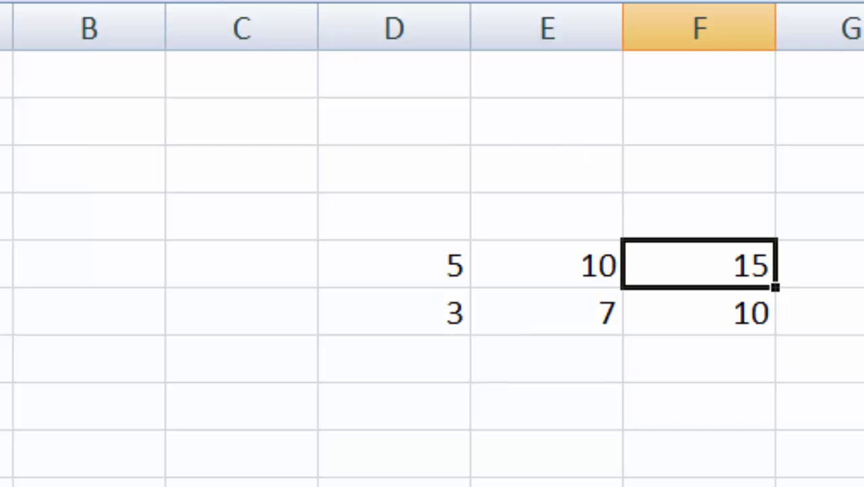
pyautogui.moveTo(744, 264); pyautogui.dragTo(746, 310)
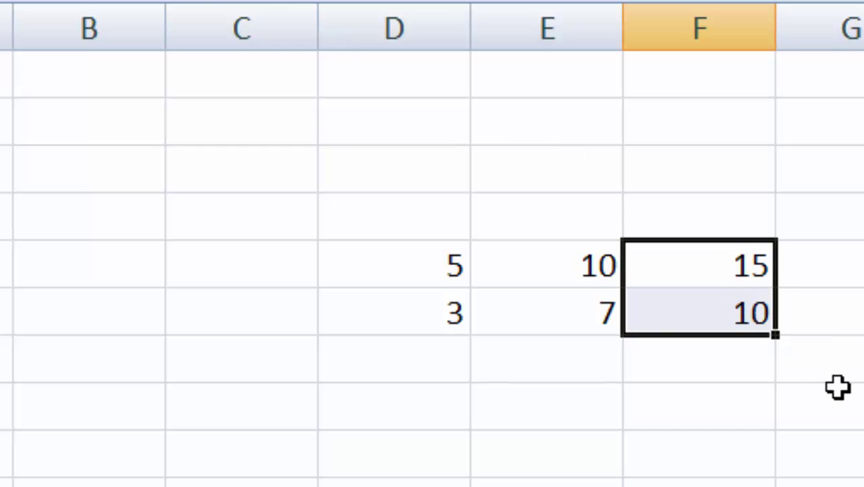
pyautogui.click(749, 483)
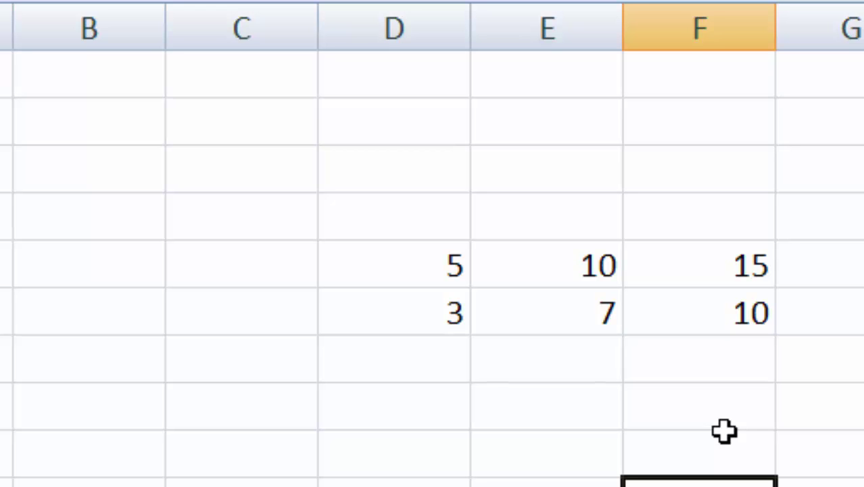
pyautogui.click(509, 454)
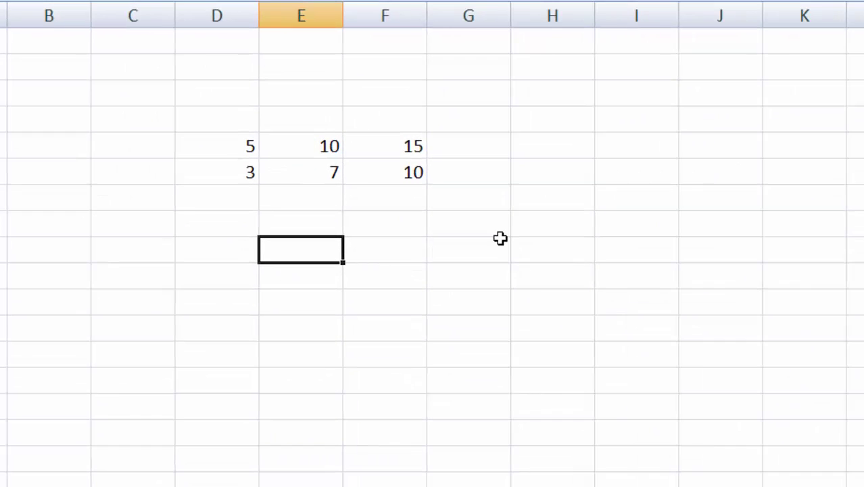
pyautogui.click(409, 280)
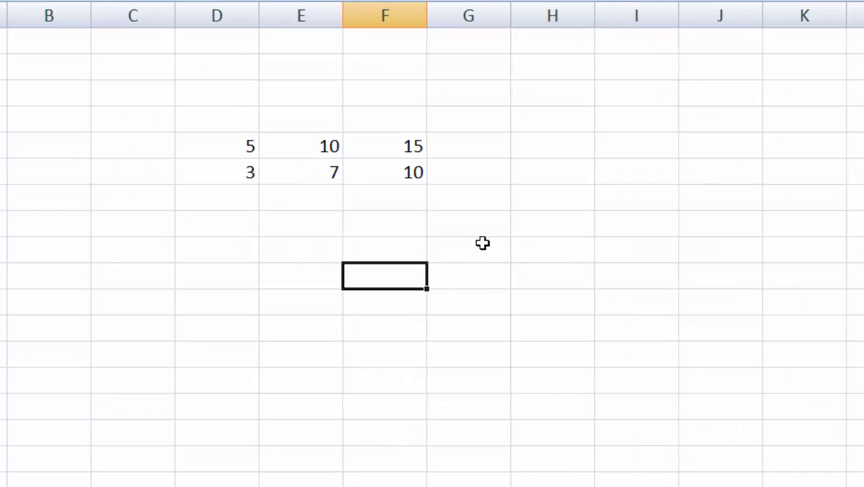
# Step: Inspect a cell's Protection settings in Format Cells, then close without changes
pyautogui.rightClick(467, 150)
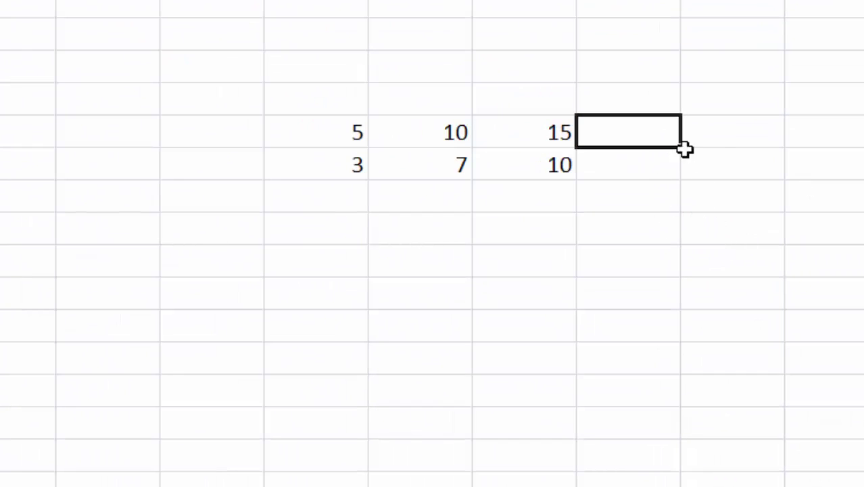
pyautogui.hotkey('ctrl', '1')
pyautogui.click(541, 93)
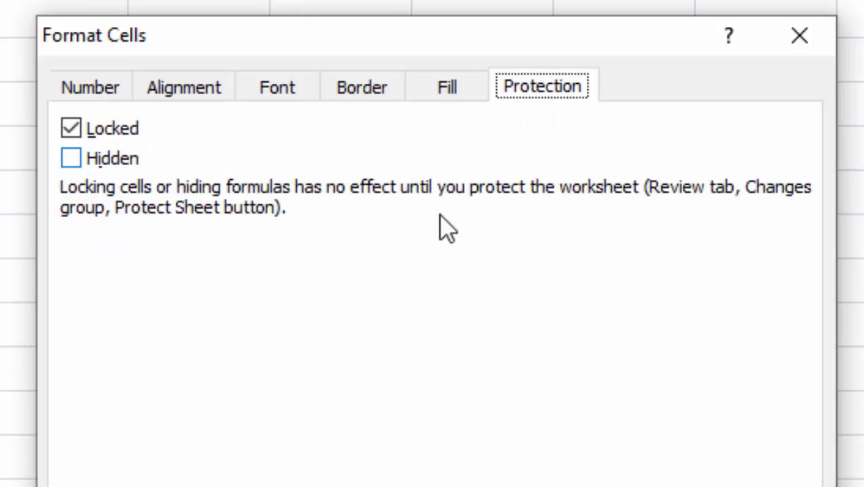
pyautogui.click(799, 42)
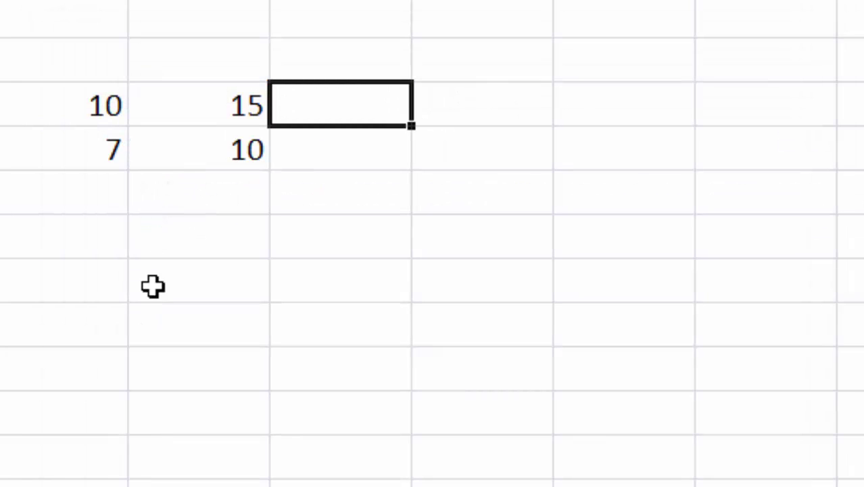
pyautogui.moveTo(221, 109); pyautogui.dragTo(226, 141)
pyautogui.click(467, 312)
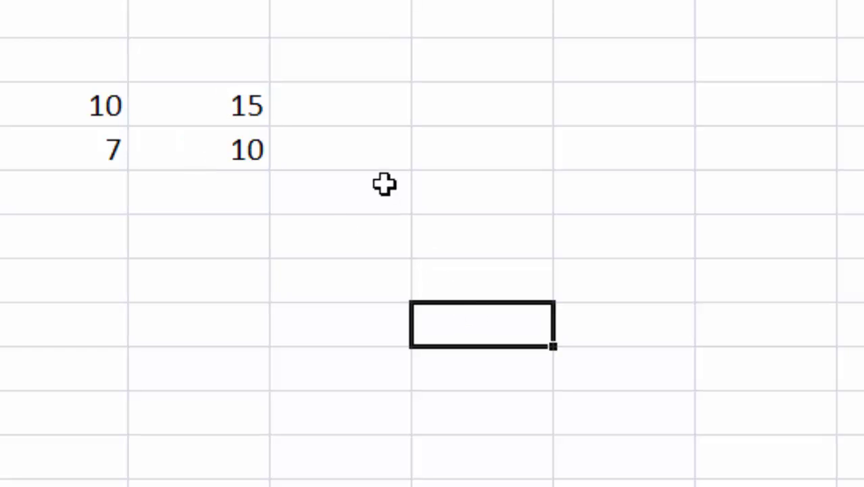
pyautogui.click(380, 100)
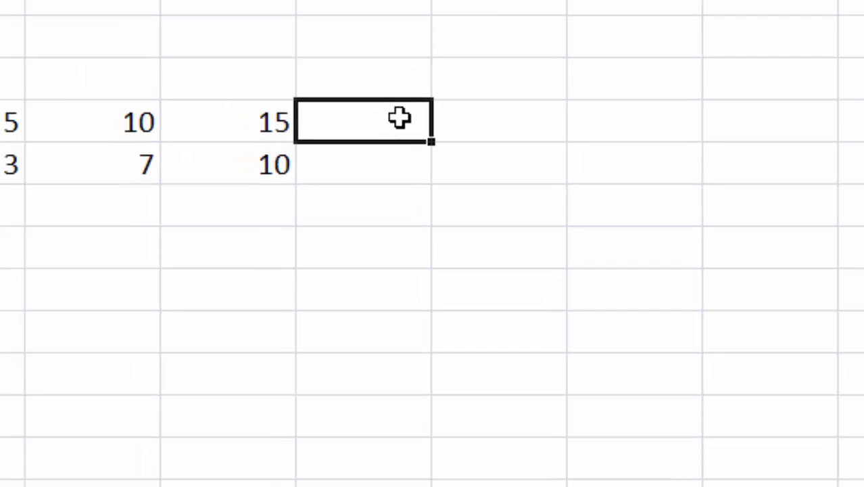
# Step: Uncheck Locked for all sheet cells, then select the totals F5:F6
pyautogui.hotkey('ctrl', 'a')
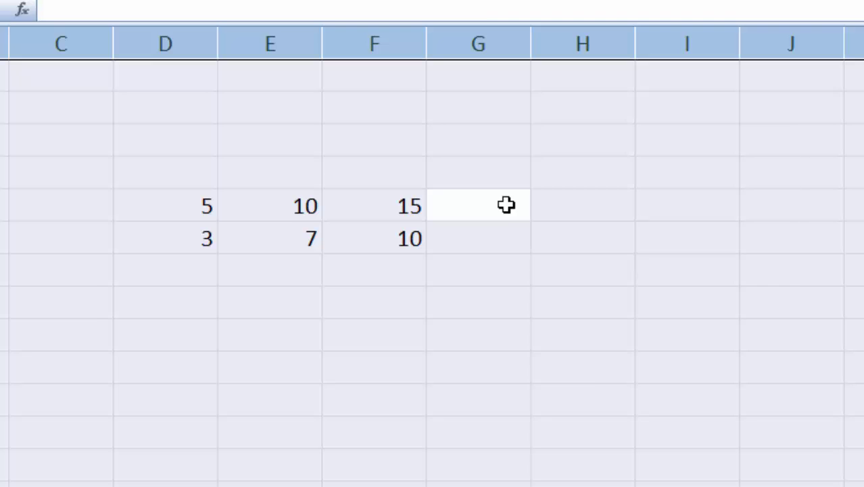
pyautogui.rightClick(506, 205)
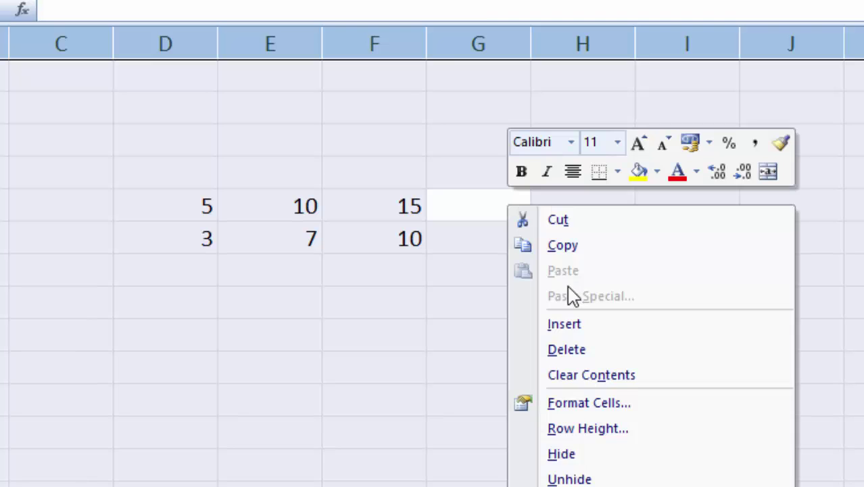
pyautogui.click(586, 405)
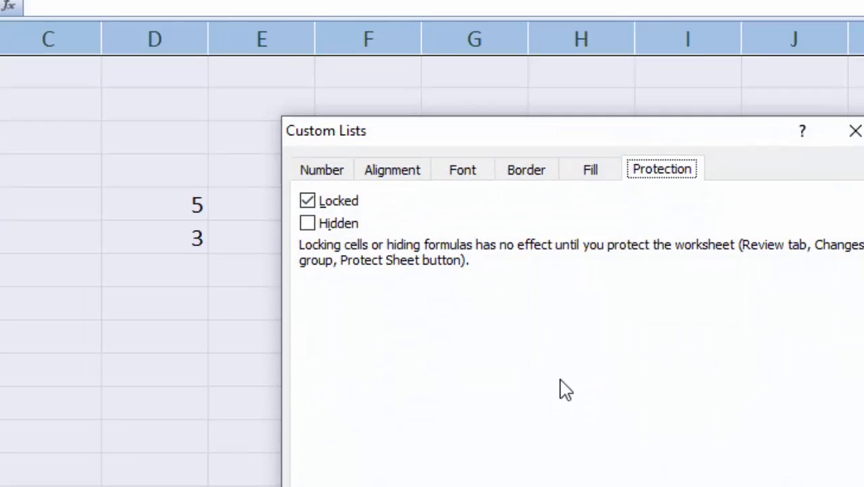
pyautogui.click(307, 199)
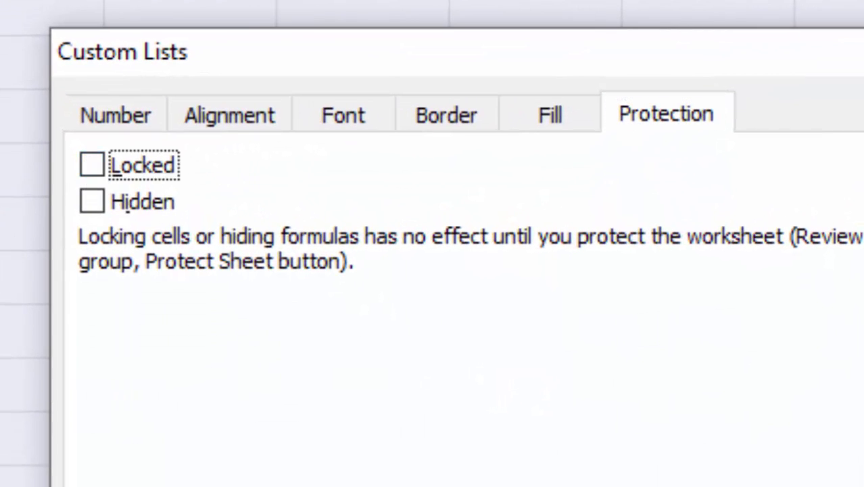
pyautogui.press('Return')
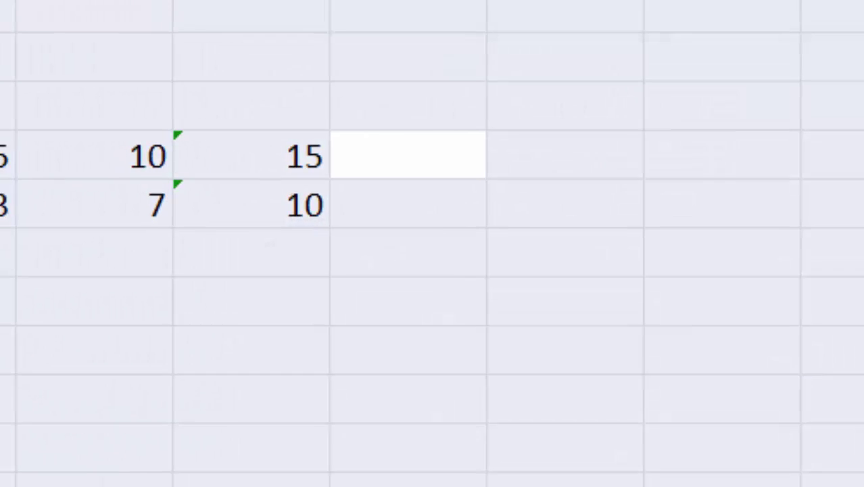
pyautogui.click(856, 462)
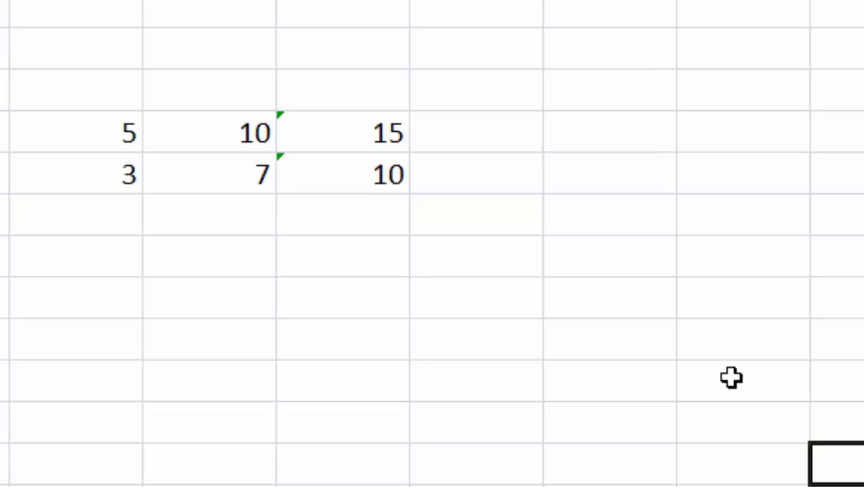
pyautogui.click(374, 134)
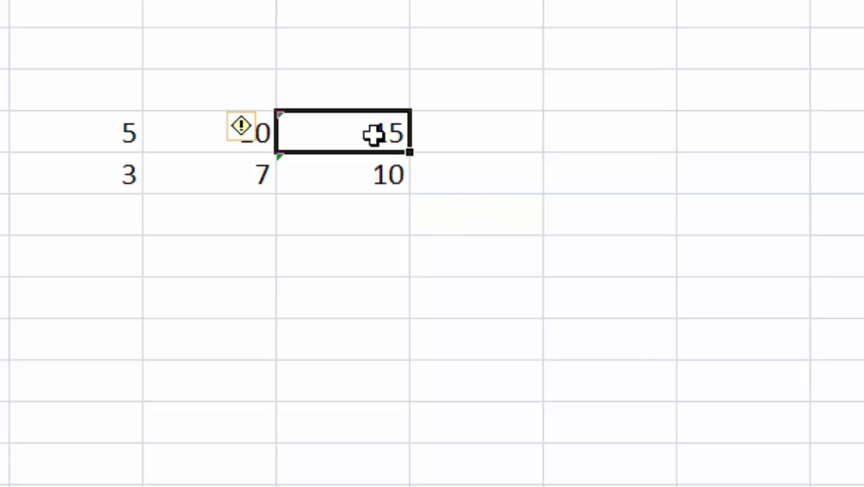
pyautogui.moveTo(374, 134); pyautogui.dragTo(368, 170)
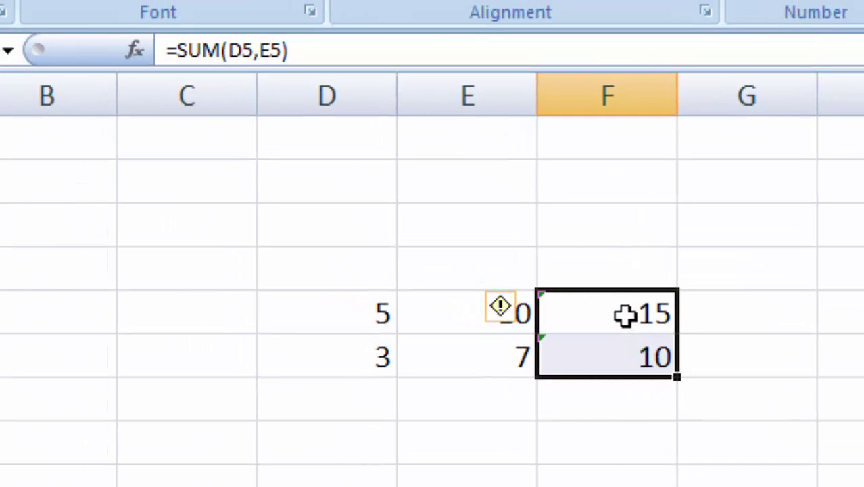
# Step: Tick both Locked and Hidden on the Protection settings for total cells F5:F6
pyautogui.rightClick(626, 314)
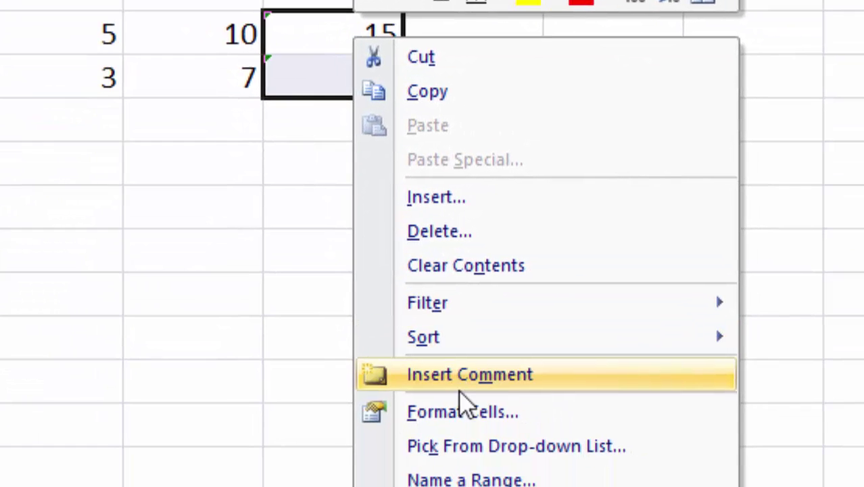
pyautogui.click(466, 412)
pyautogui.click(573, 20)
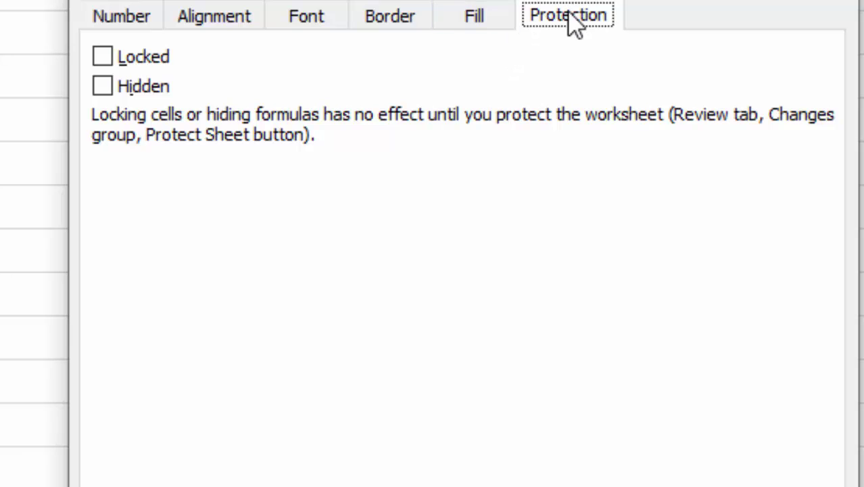
pyautogui.click(109, 55)
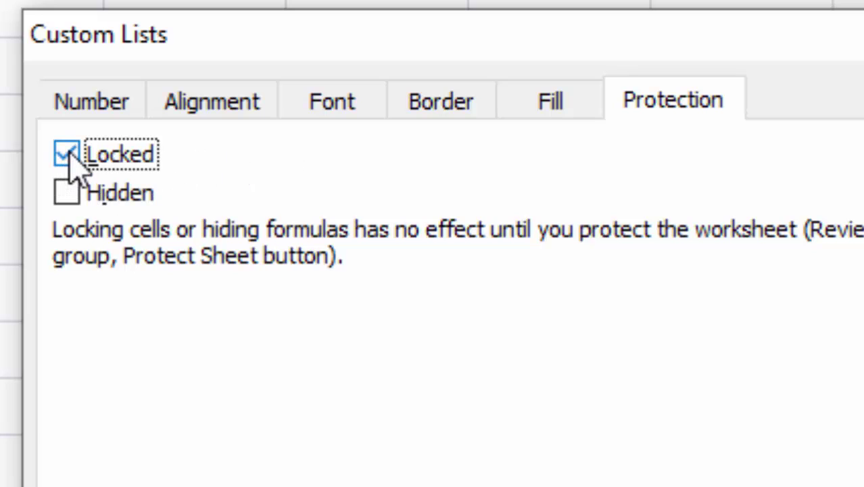
pyautogui.click(67, 192)
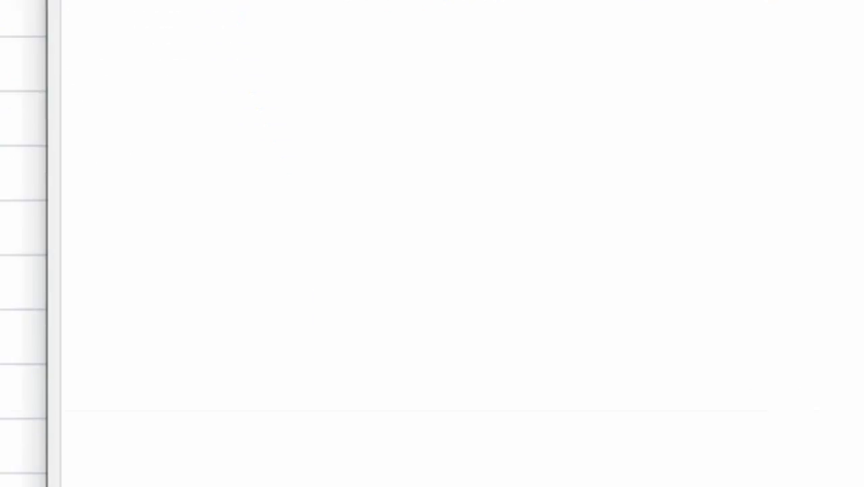
# Step: Apply the lock settings and protect Sheet1 with a password entered and confirmed
pyautogui.click(571, 426)
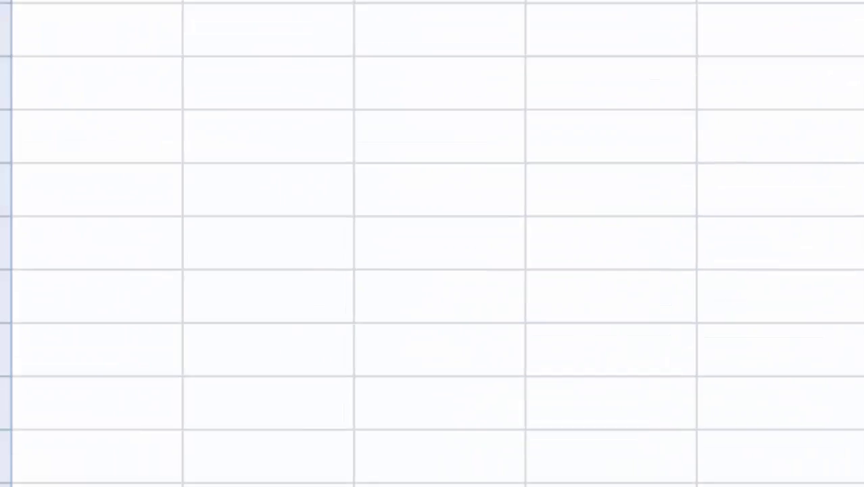
pyautogui.rightClick(189, 450)
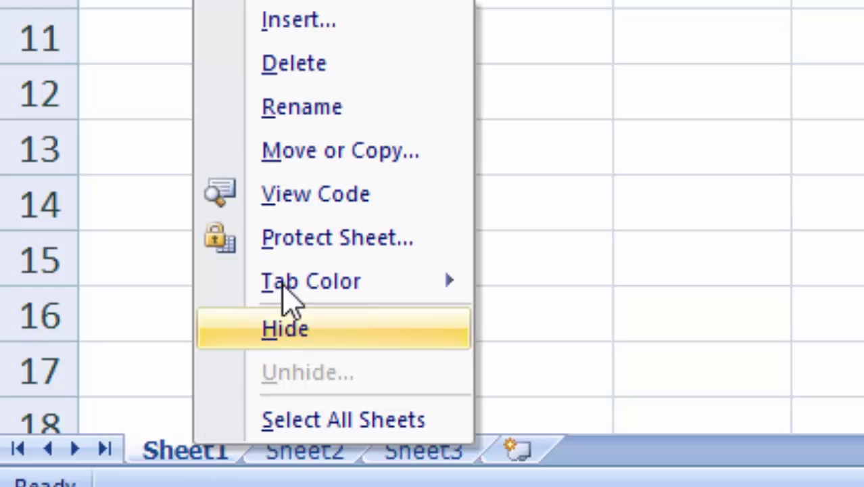
pyautogui.click(316, 238)
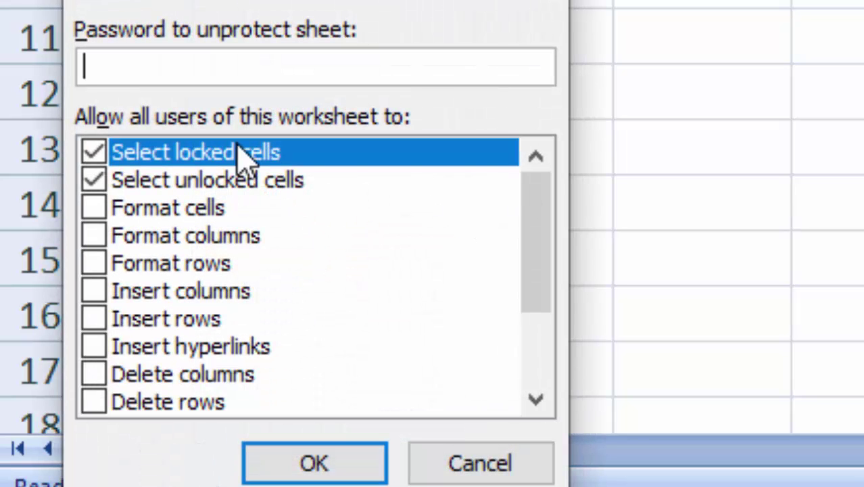
pyautogui.write('123')
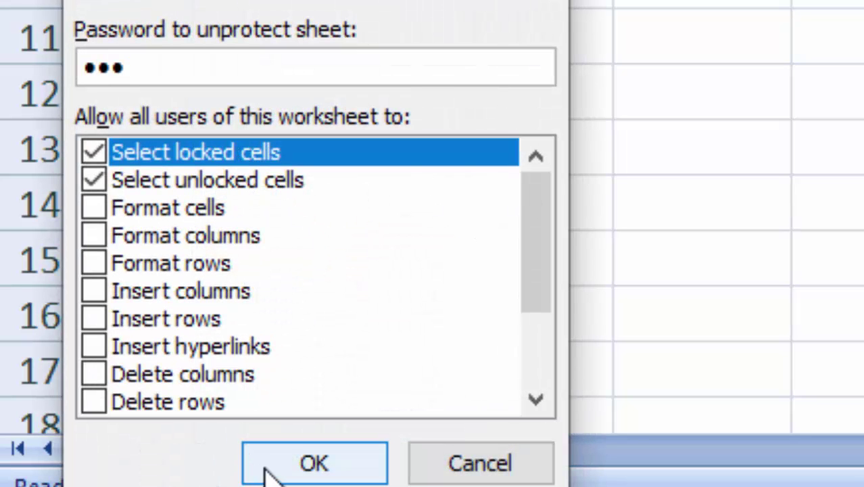
pyautogui.click(265, 468)
pyautogui.write('123')
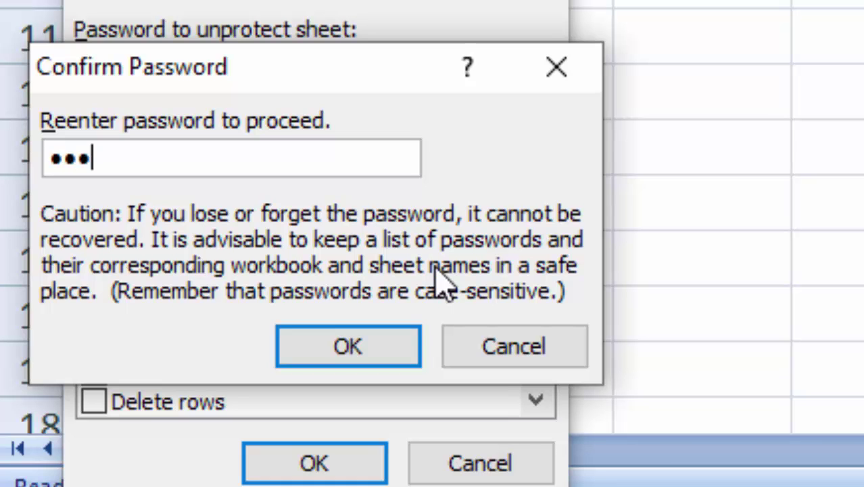
pyautogui.click(357, 343)
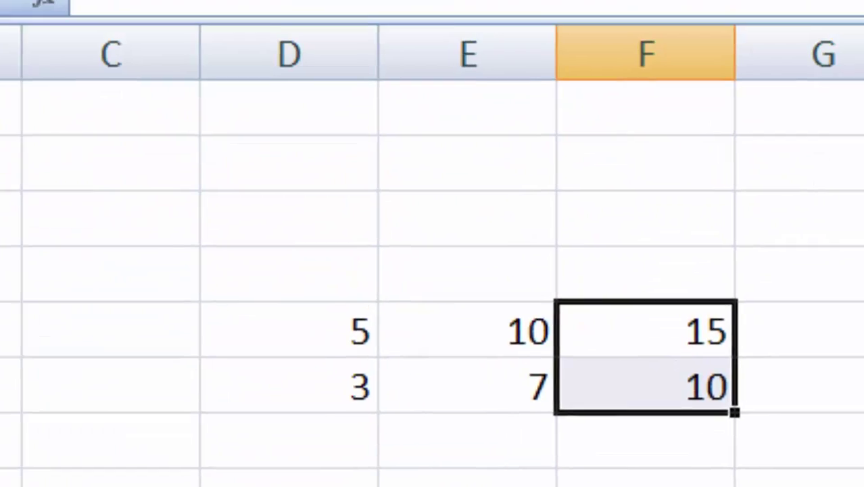
pyautogui.click(466, 481)
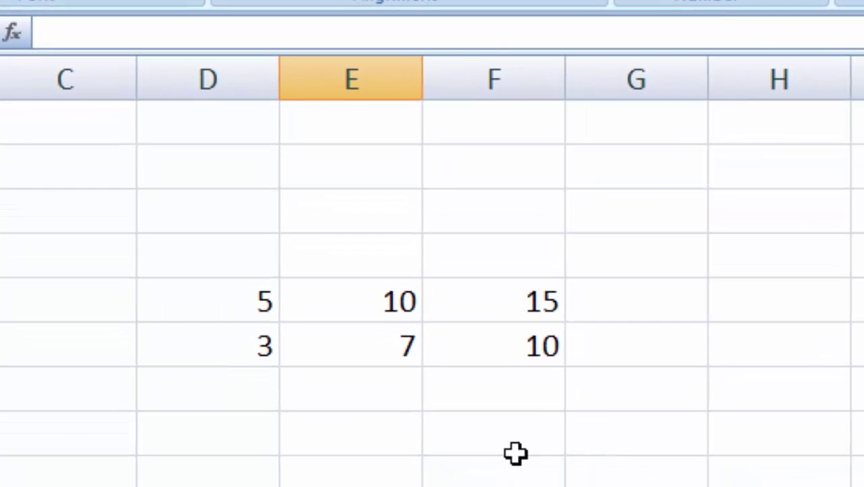
# Step: Try editing the protected total F5 and dismiss the protection warning
pyautogui.click(538, 306)
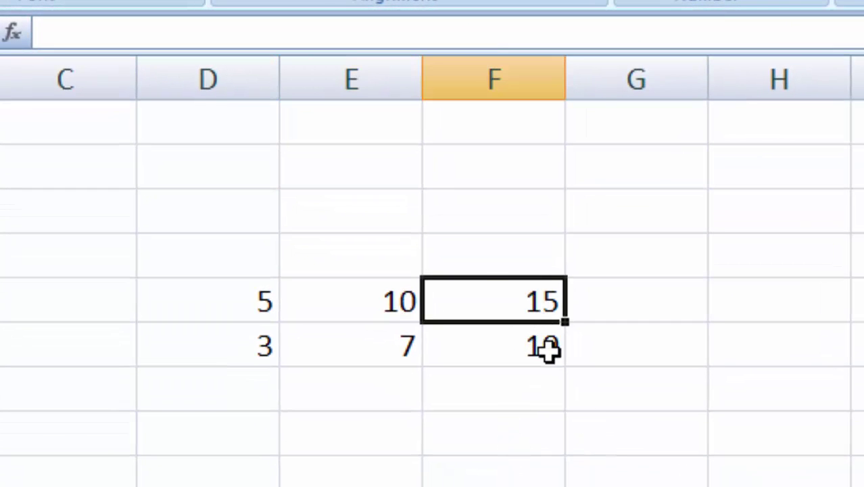
pyautogui.click(129, 36)
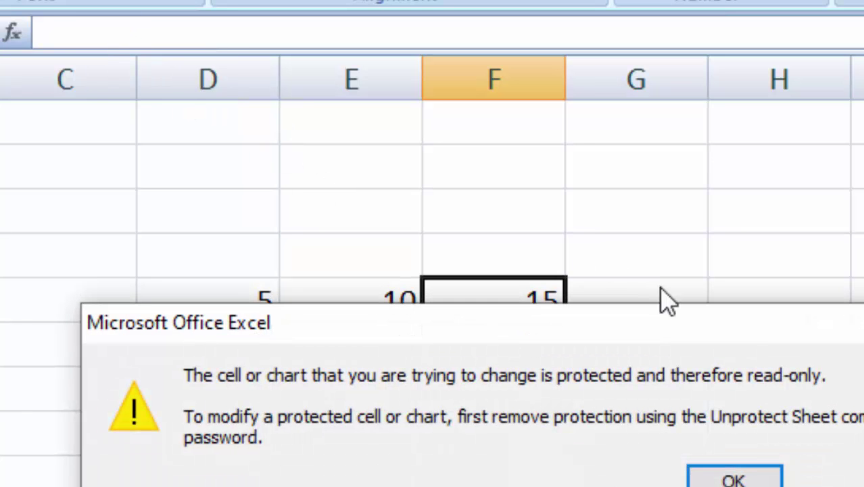
pyautogui.click(766, 484)
pyautogui.click(501, 349)
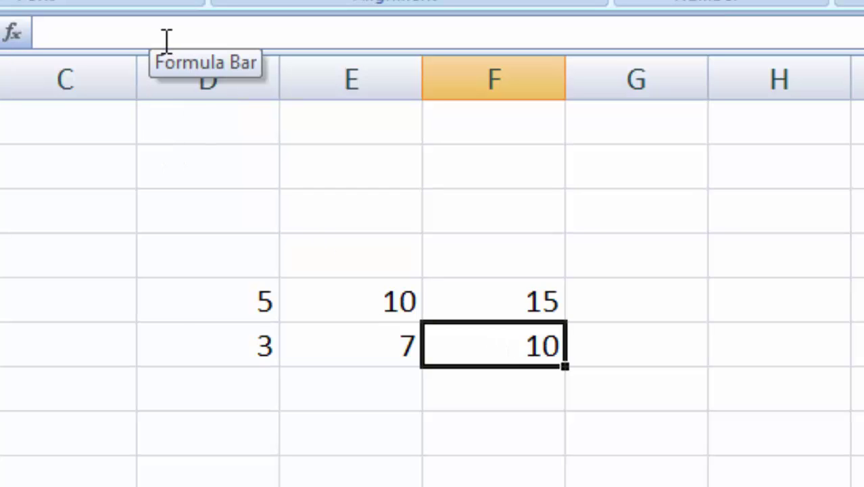
pyautogui.click(264, 355)
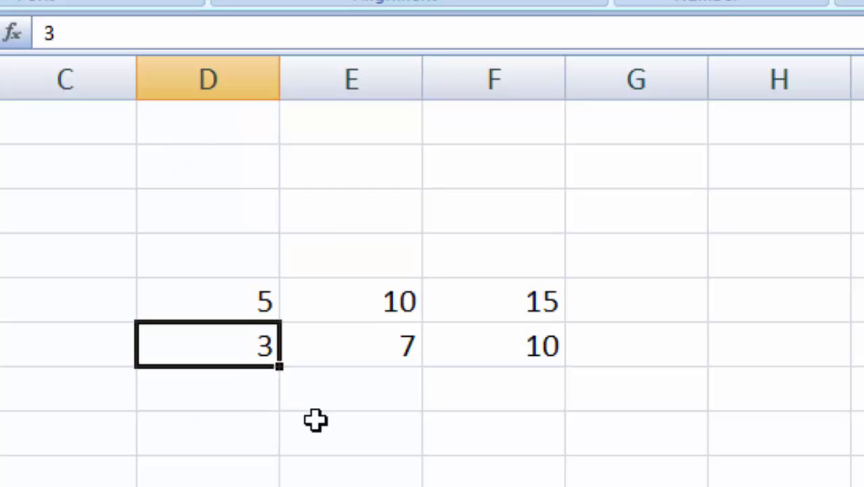
# Step: Enter 8 in D5 and 15 in D6, checking the totals update to 18 and 22
pyautogui.click(256, 303)
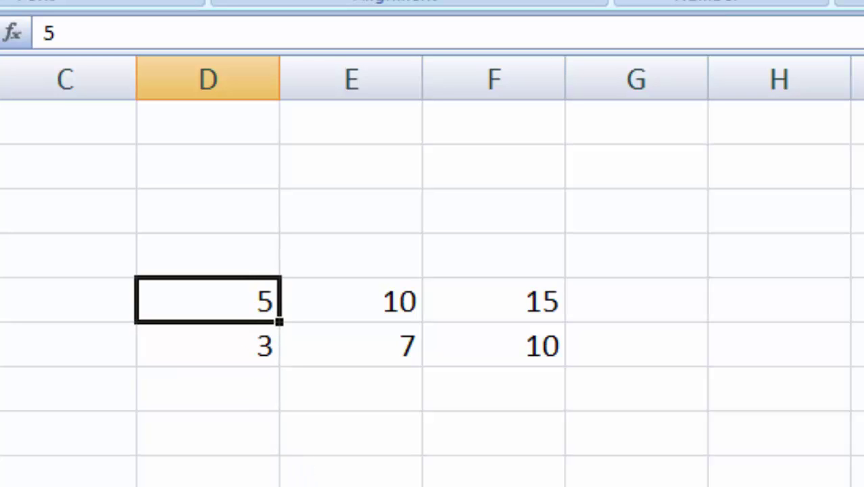
pyautogui.write('8')
pyautogui.press('Return')
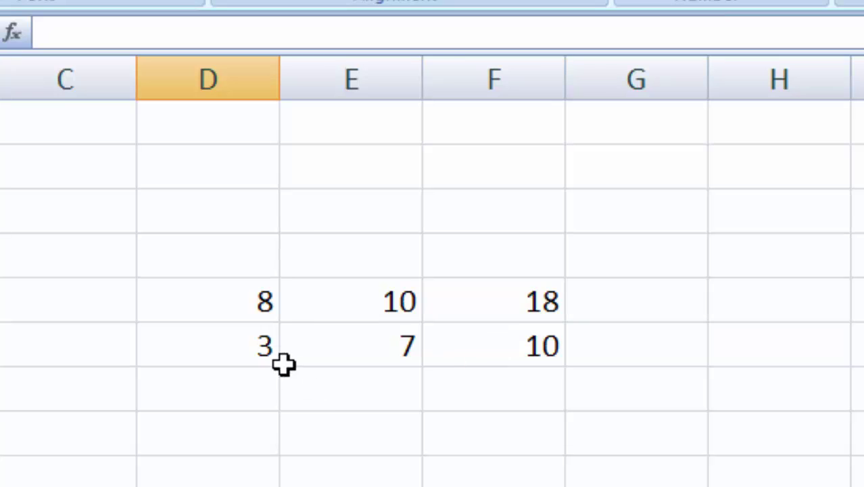
pyautogui.click(259, 351)
pyautogui.write('15')
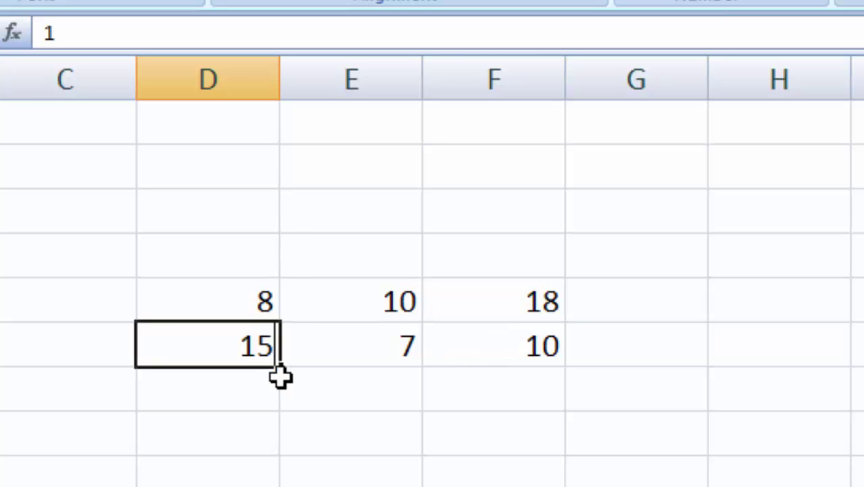
pyautogui.press('Return')
pyautogui.click(535, 347)
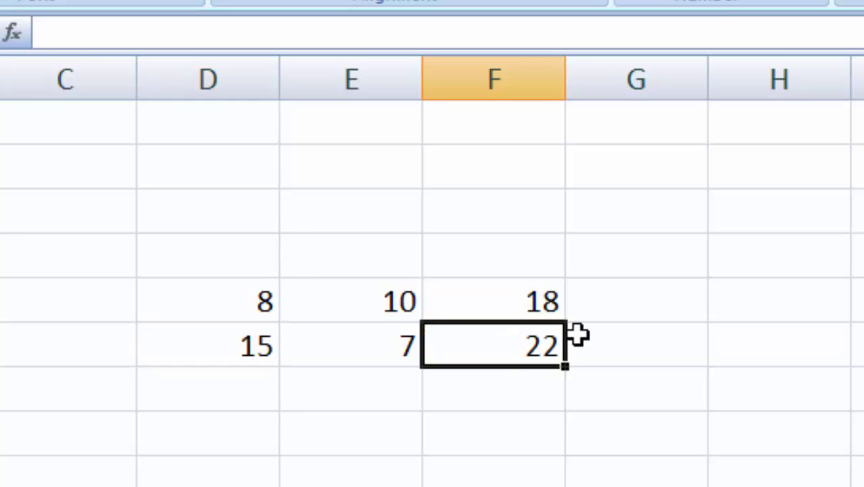
pyautogui.click(546, 301)
pyautogui.click(571, 482)
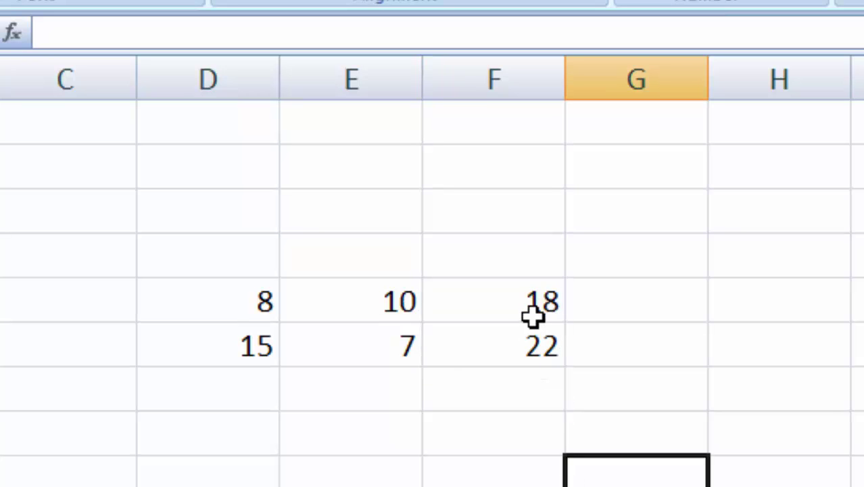
pyautogui.click(535, 347)
# Step: Confirm locked F5 rejects deletion and dismiss the protected-cell warning
pyautogui.click(543, 302)
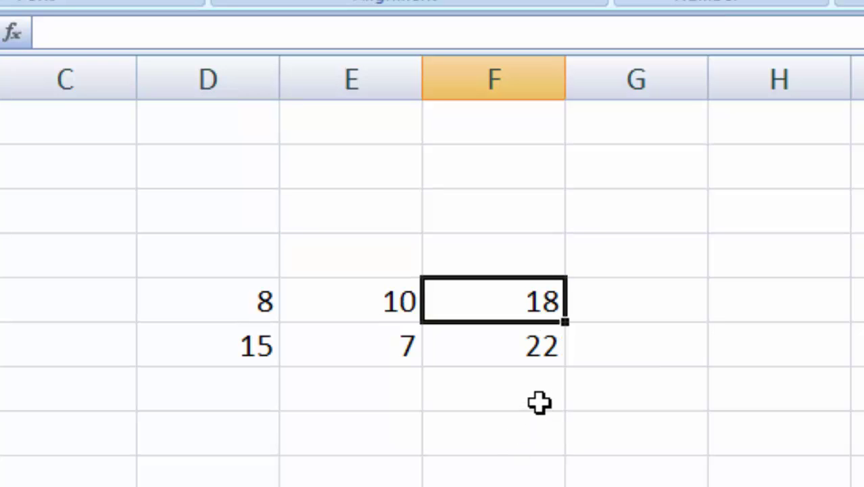
pyautogui.press('Delete')
pyautogui.click(701, 477)
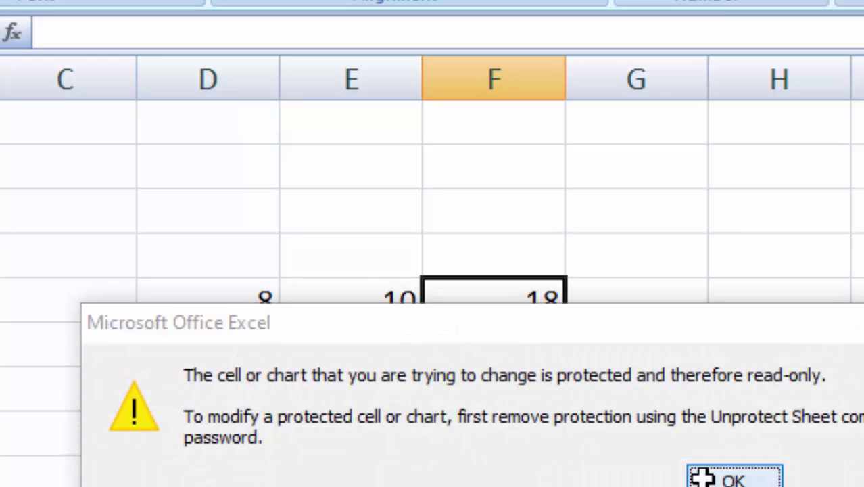
pyautogui.click(626, 416)
pyautogui.moveTo(521, 308); pyautogui.dragTo(519, 343)
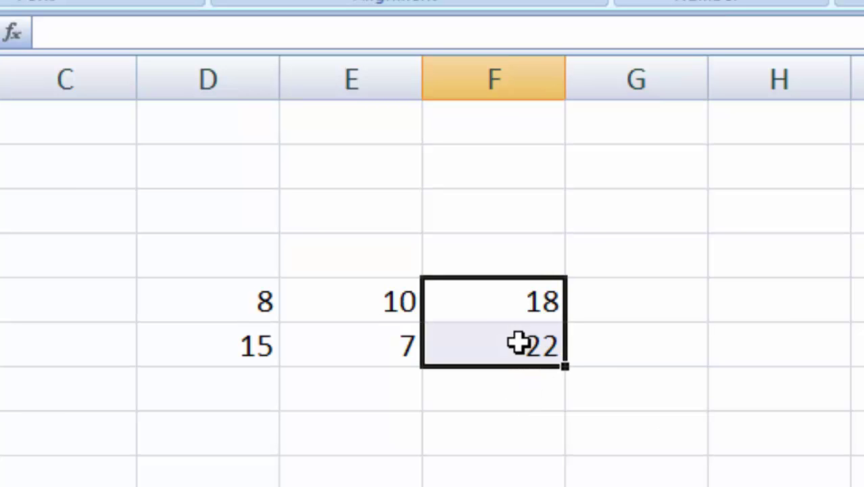
pyautogui.click(406, 484)
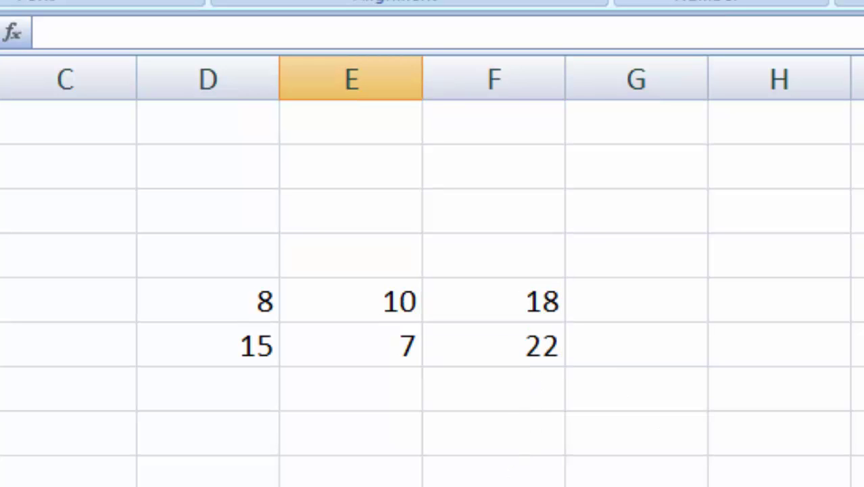
# Step: Switch to the sheet holding the grain yield table
pyautogui.click(2, 484)
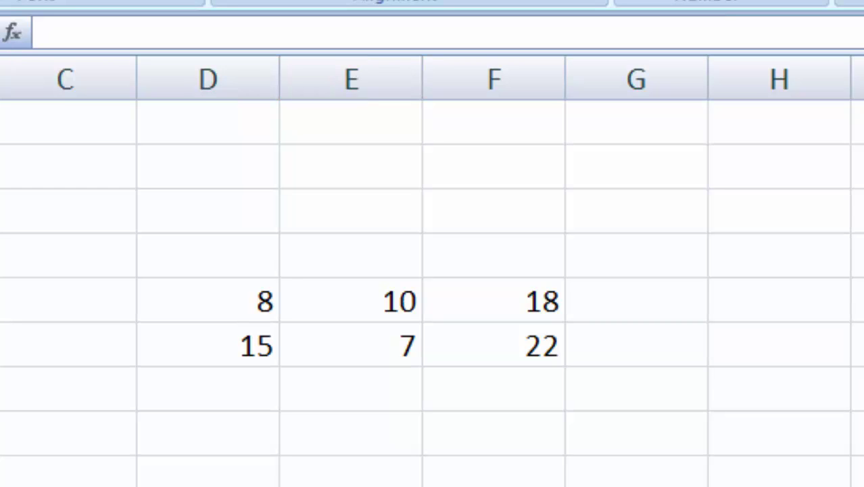
pyautogui.click(352, 484)
pyautogui.click(858, 484)
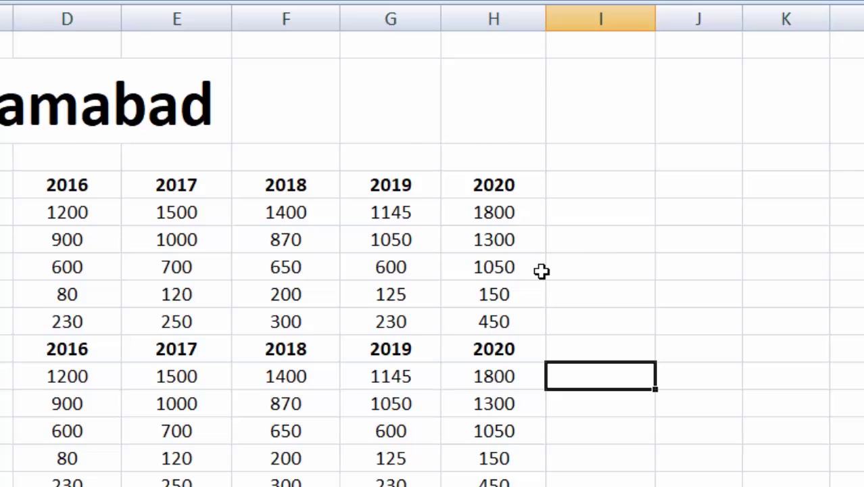
pyautogui.scroll(-7, 542, 271)
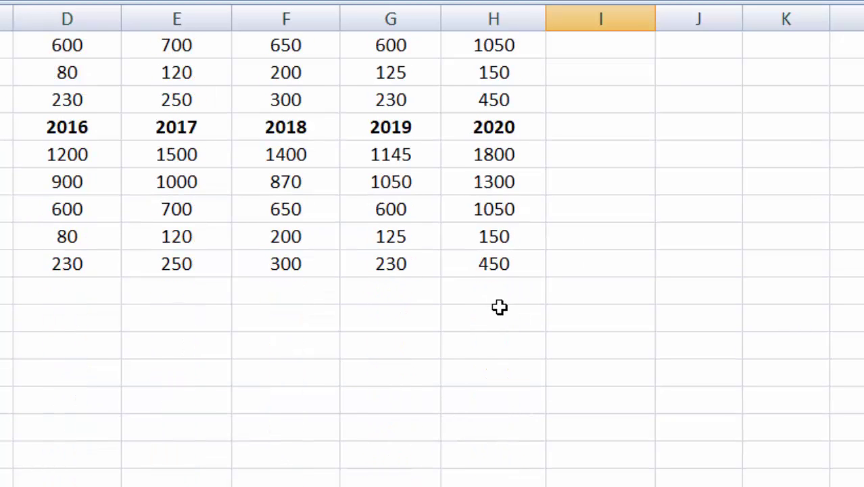
pyautogui.click(493, 292)
pyautogui.scroll(1, 493, 292)
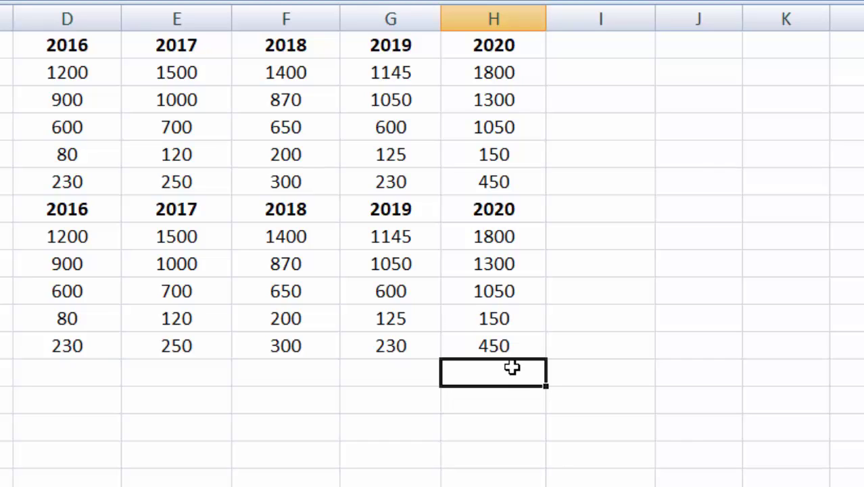
pyautogui.hotkey('alt', '=')
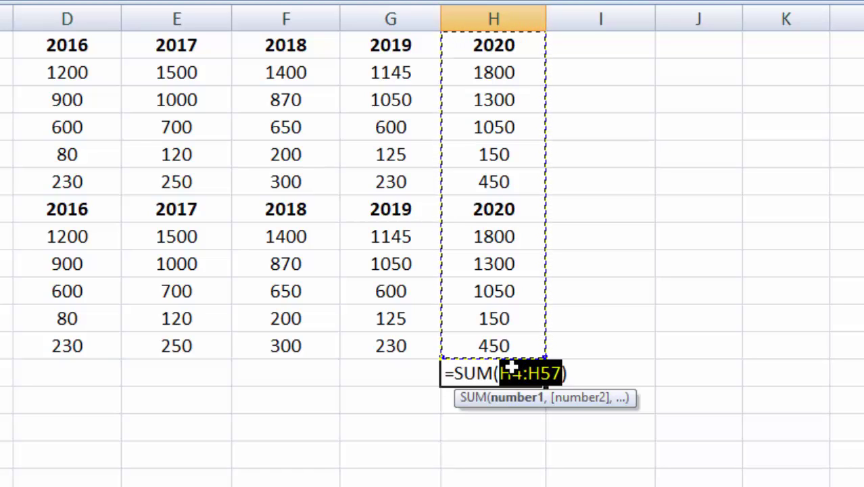
pyautogui.press('Return')
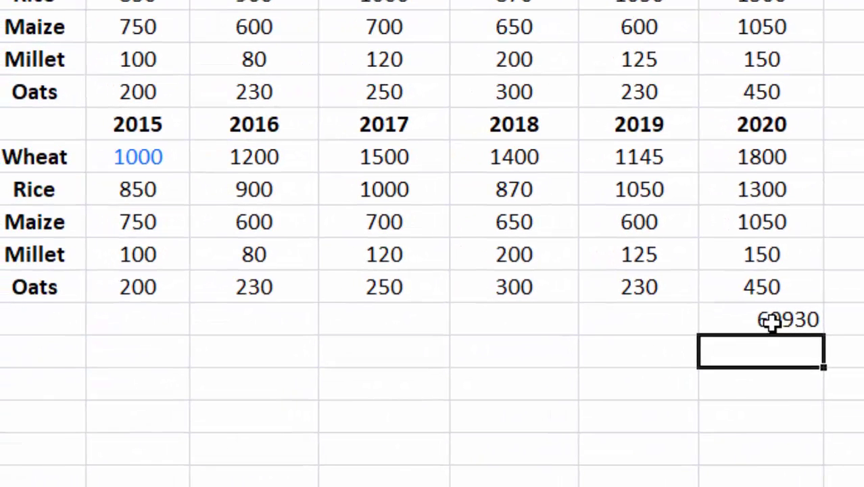
pyautogui.click(512, 371)
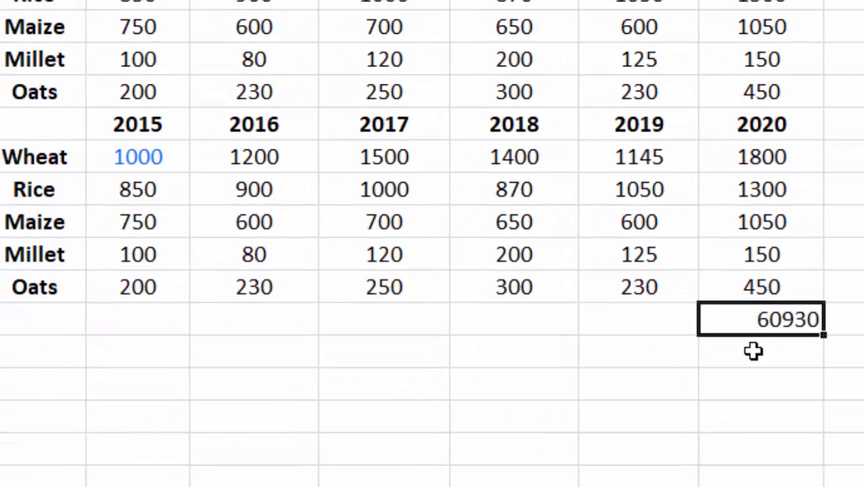
pyautogui.moveTo(715, 334); pyautogui.dragTo(116, 323)
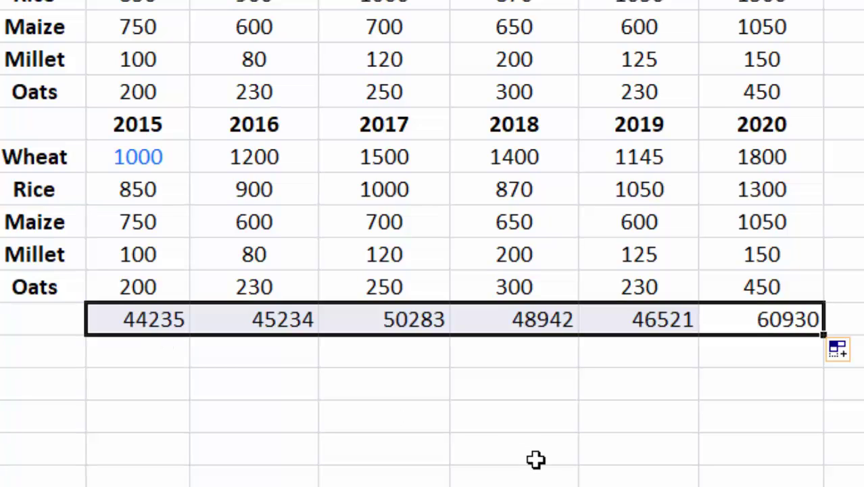
pyautogui.click(587, 453)
pyautogui.hotkey('ctrl', 'z')
pyautogui.hotkey('ctrl', 'z')
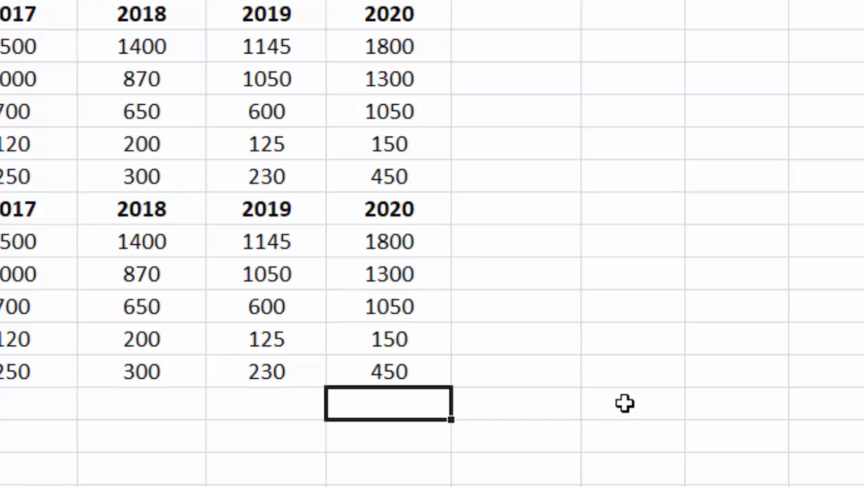
# Step: Open Format Cells from a cell's right-click menu beside Oats 450, then close it
pyautogui.click(624, 401)
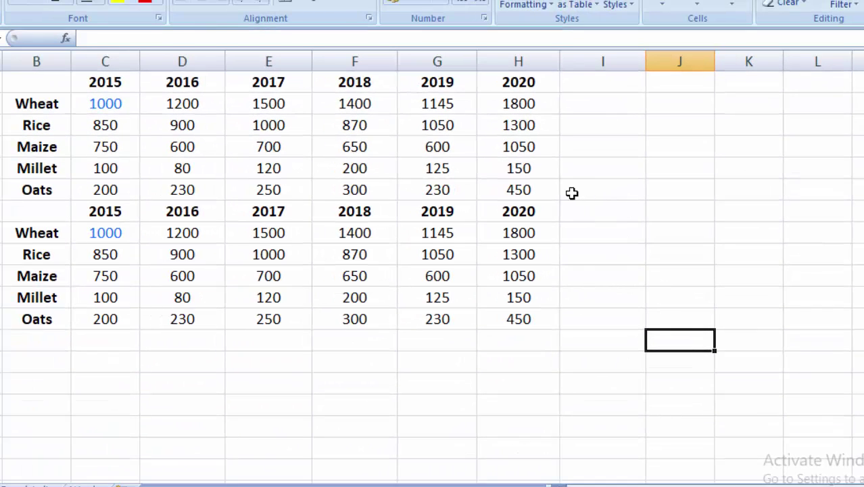
pyautogui.rightClick(572, 193)
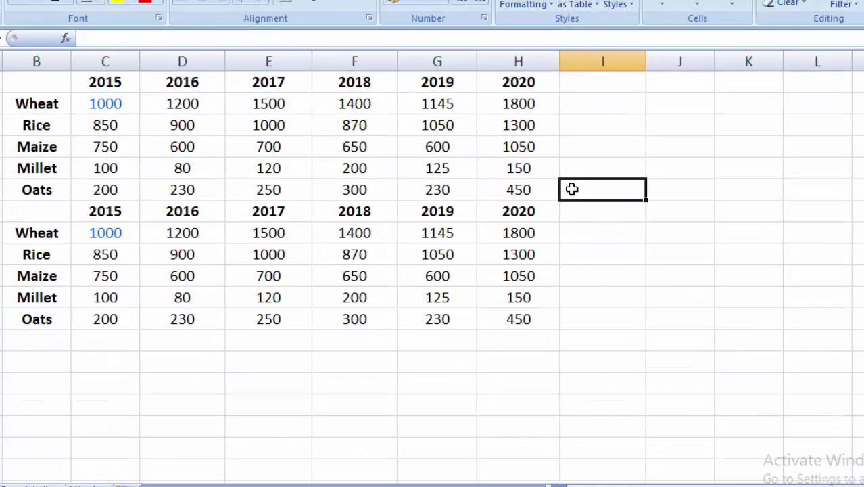
pyautogui.click(628, 388)
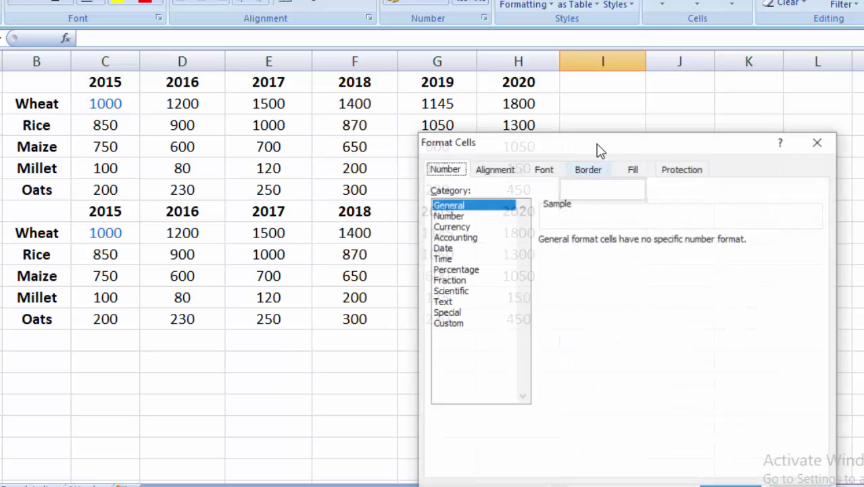
pyautogui.click(823, 146)
# Step: Open Format Cells with Ctrl+1 on an empty cell, then close it
pyautogui.click(670, 322)
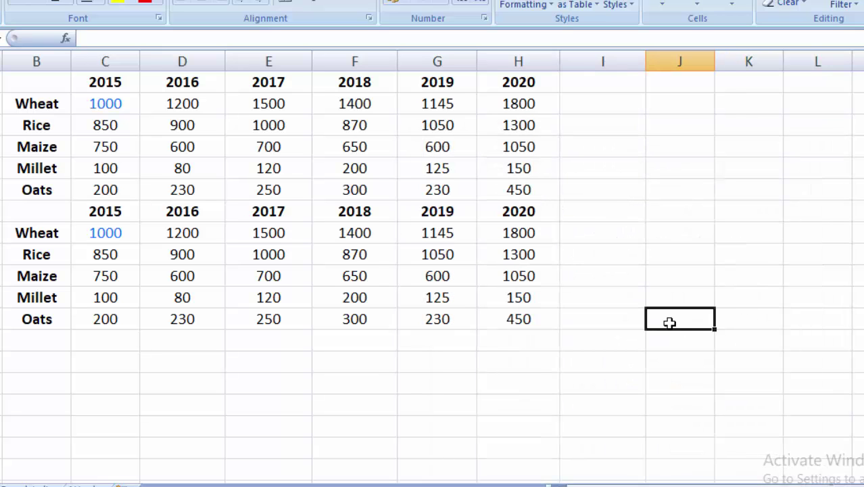
pyautogui.hotkey('ctrl', '1')
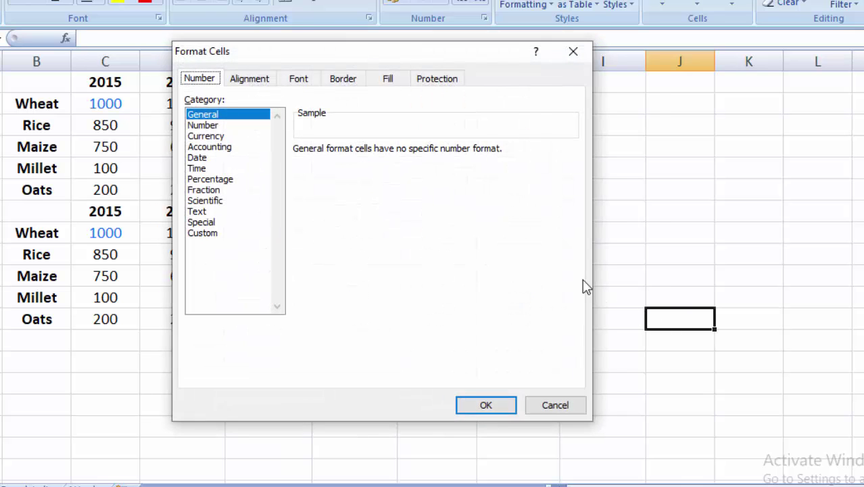
pyautogui.click(573, 51)
pyautogui.rightClick(653, 150)
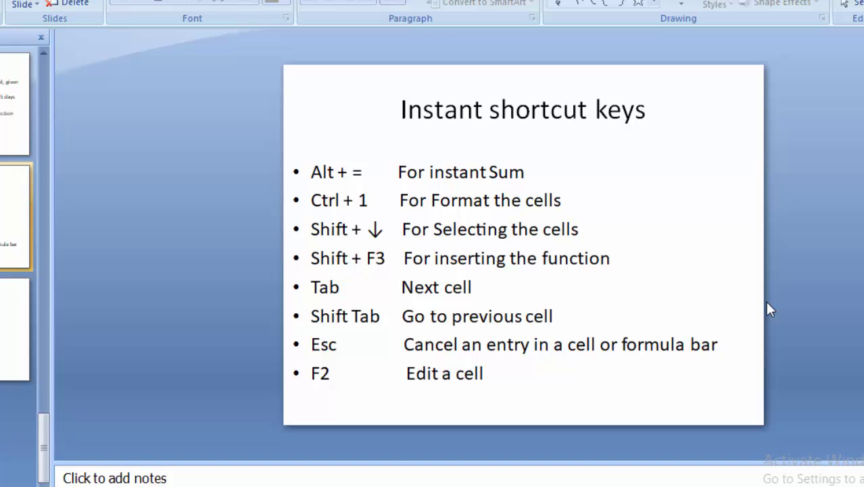
pyautogui.hotkey('alt', 'Tab')
pyautogui.hotkey('alt', 'Tab')
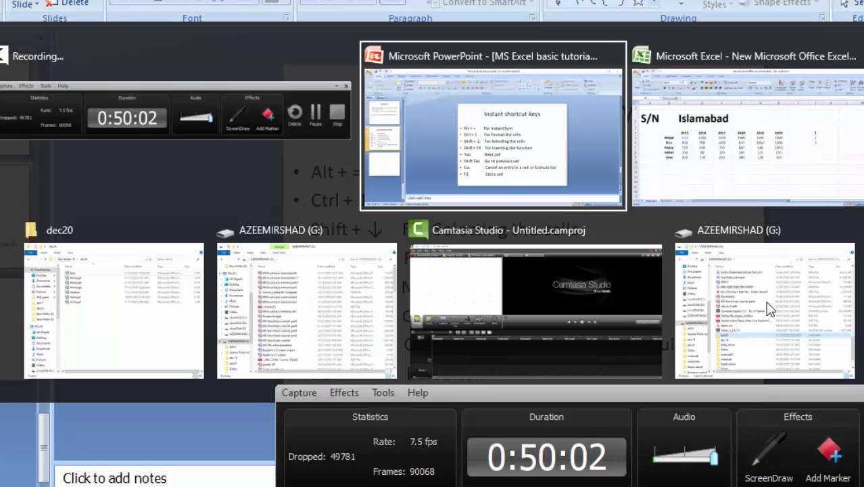
pyautogui.hotkey('alt', 'Tab')
pyautogui.click(619, 301)
pyautogui.click(607, 253)
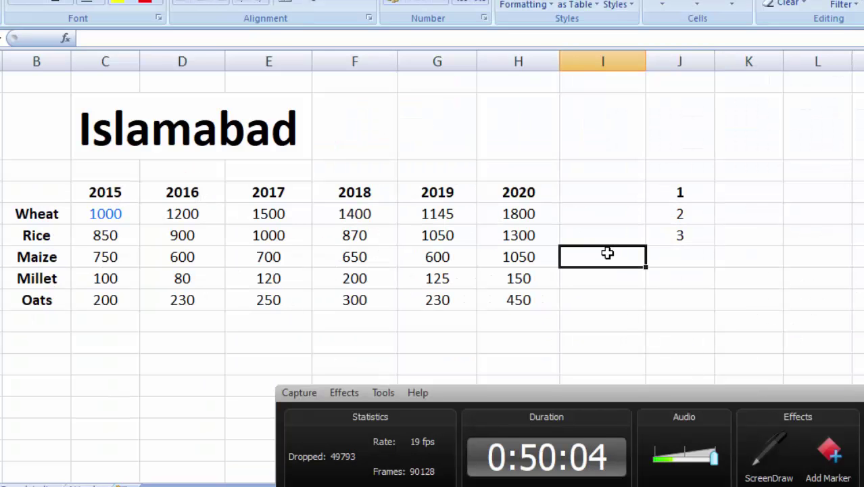
pyautogui.write('=')
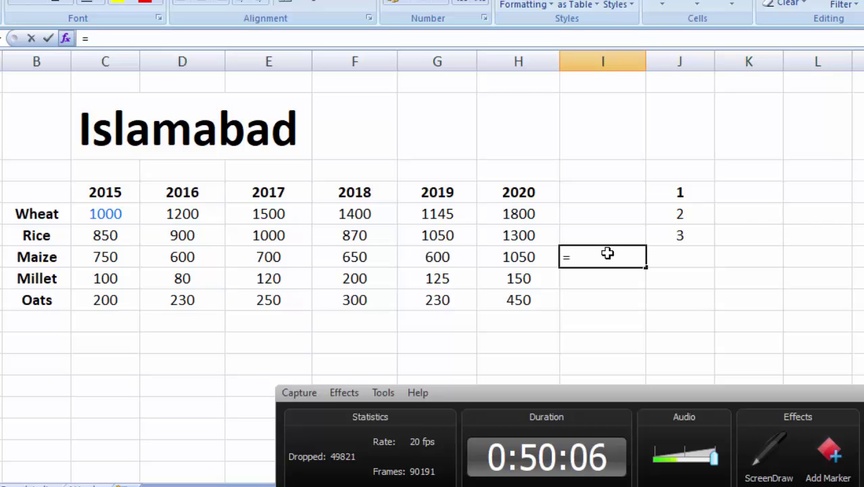
pyautogui.hotkey('shift', 'F3')
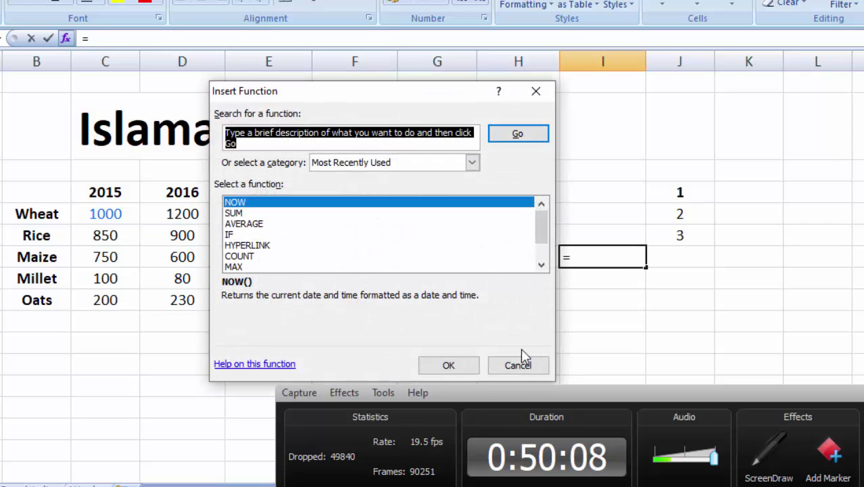
pyautogui.moveTo(540, 223)
pyautogui.mouseDown()
pyautogui.moveTo(540, 239)
pyautogui.moveTo(541, 217)
pyautogui.mouseUp()
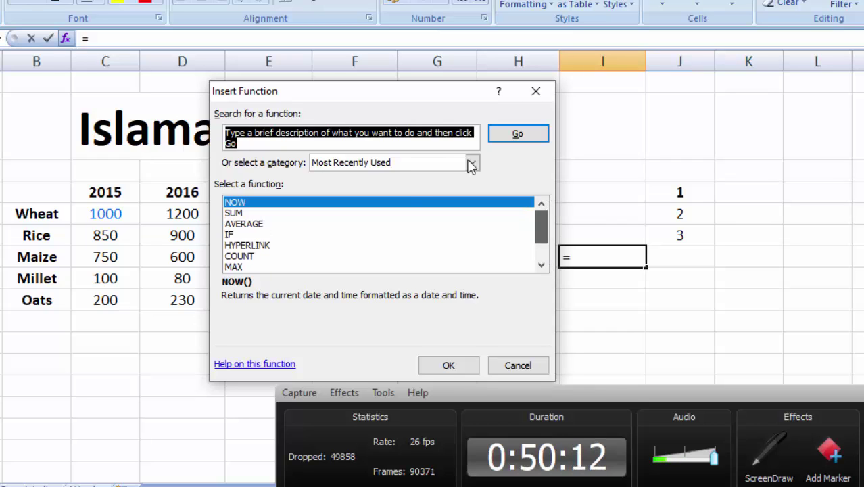
pyautogui.click(536, 90)
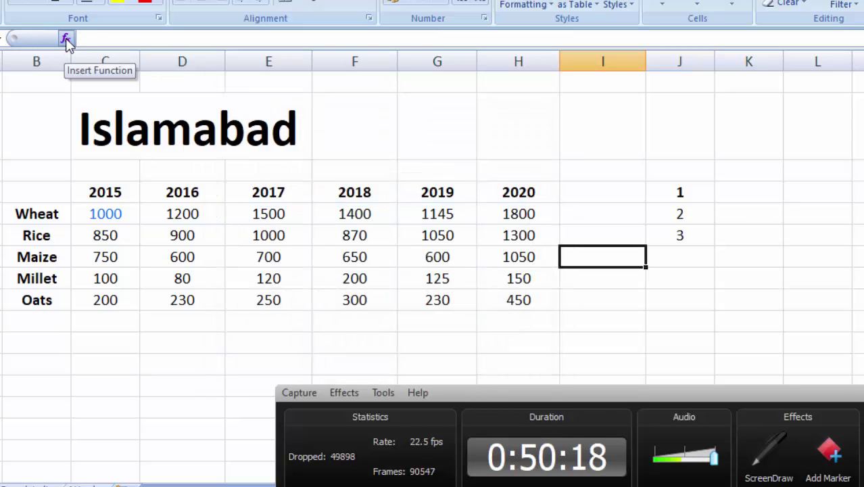
pyautogui.click(66, 39)
pyautogui.click(533, 94)
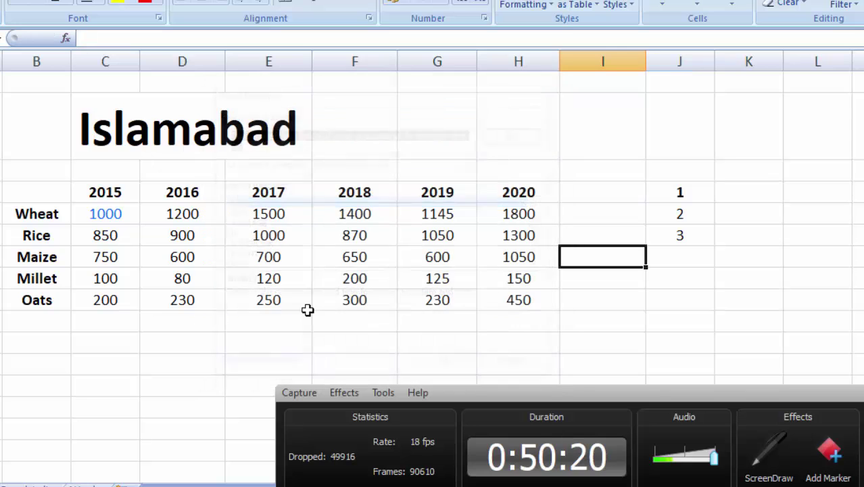
pyautogui.hotkey('alt', 'Tab')
pyautogui.hotkey('alt', 'Tab')
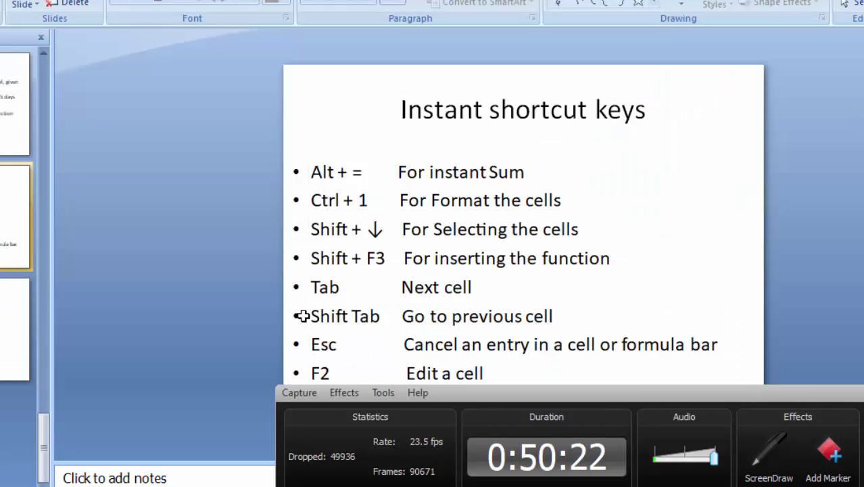
pyautogui.hotkey('alt', 'Tab')
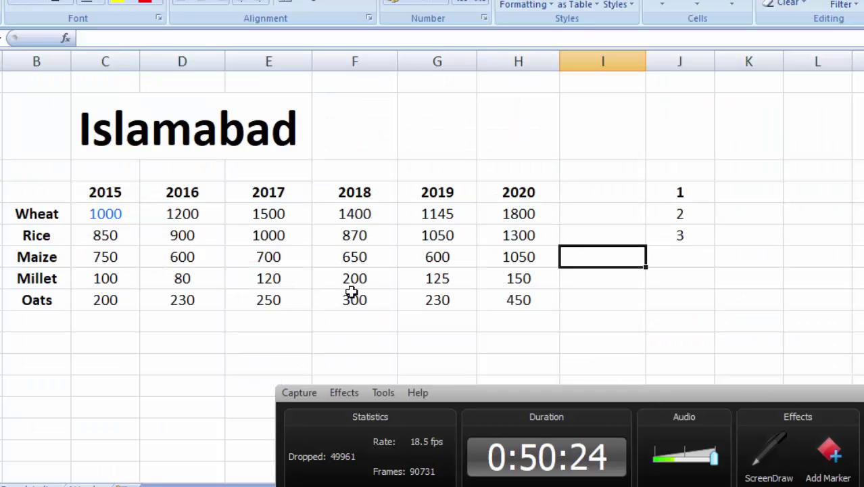
pyautogui.click(570, 173)
pyautogui.press('Right')
pyautogui.press('Right')
pyautogui.press('Right')
pyautogui.press('Right')
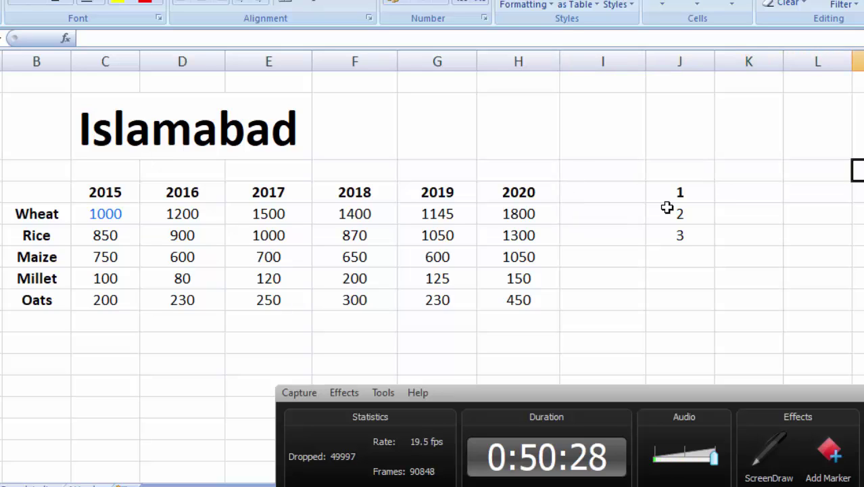
pyautogui.press('Left')
pyautogui.press('Left')
pyautogui.press('Left')
pyautogui.press('Left')
pyautogui.press('Left')
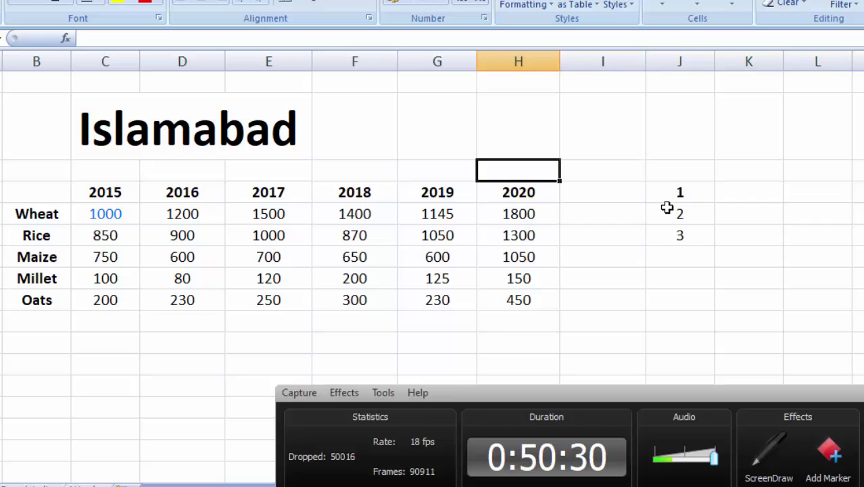
pyautogui.hotkey('alt', 'Tab')
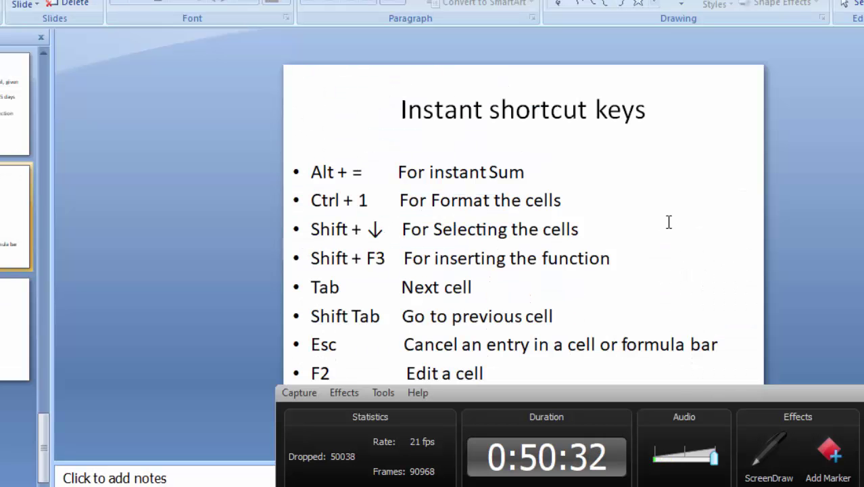
pyautogui.hotkey('alt', 'Tab')
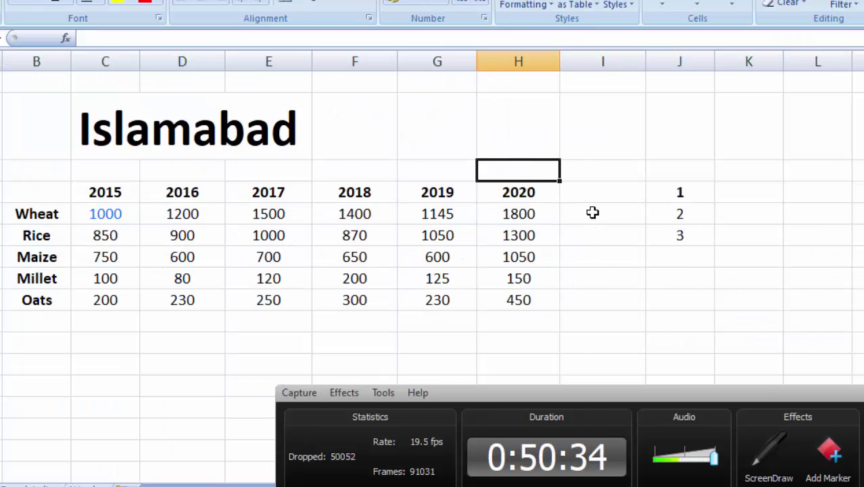
pyautogui.click(592, 213)
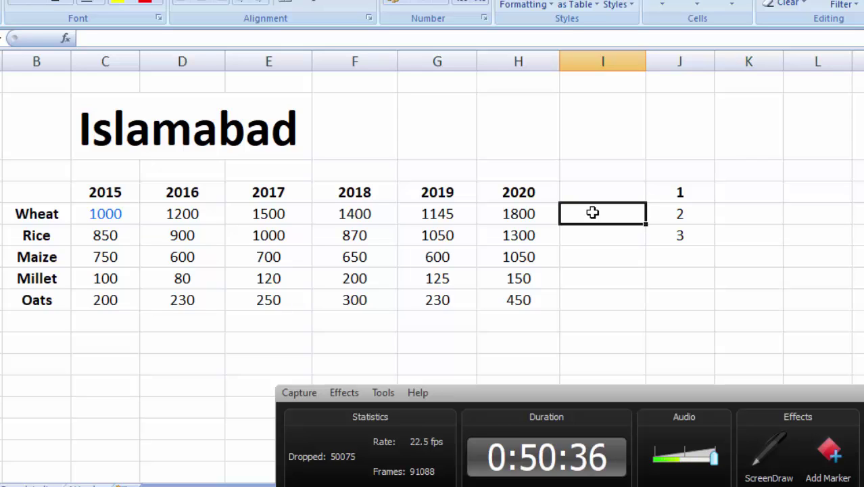
pyautogui.write('=')
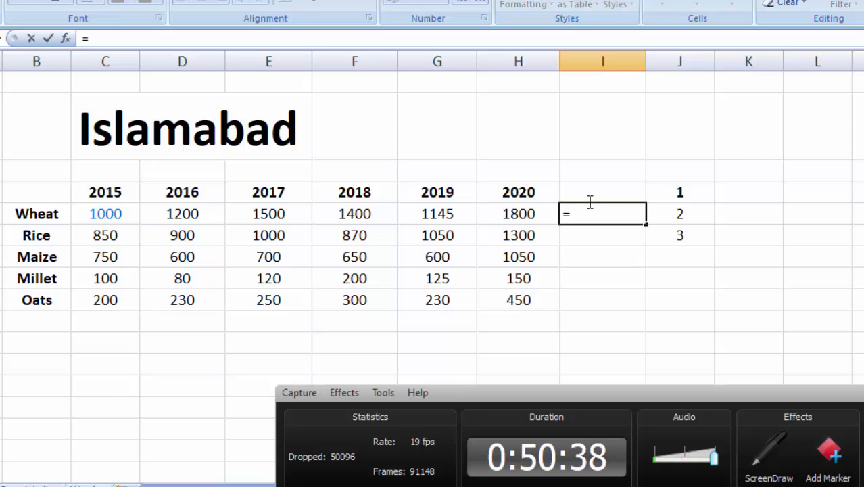
pyautogui.click(441, 215)
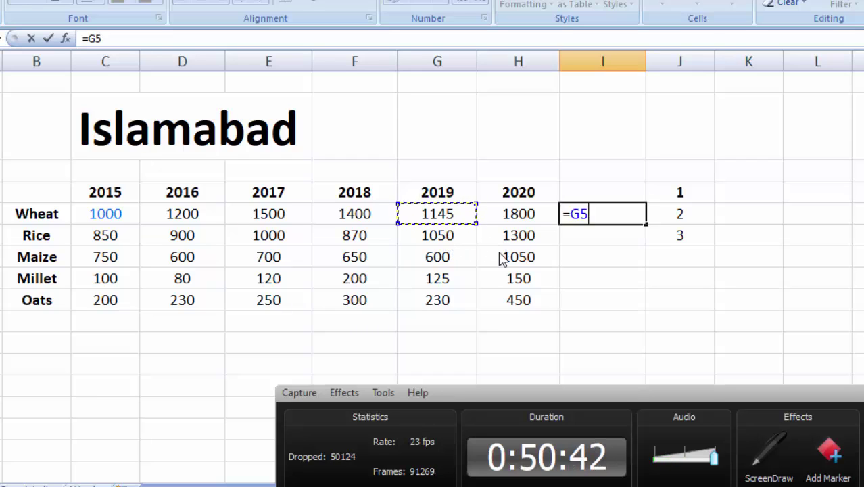
pyautogui.write('+')
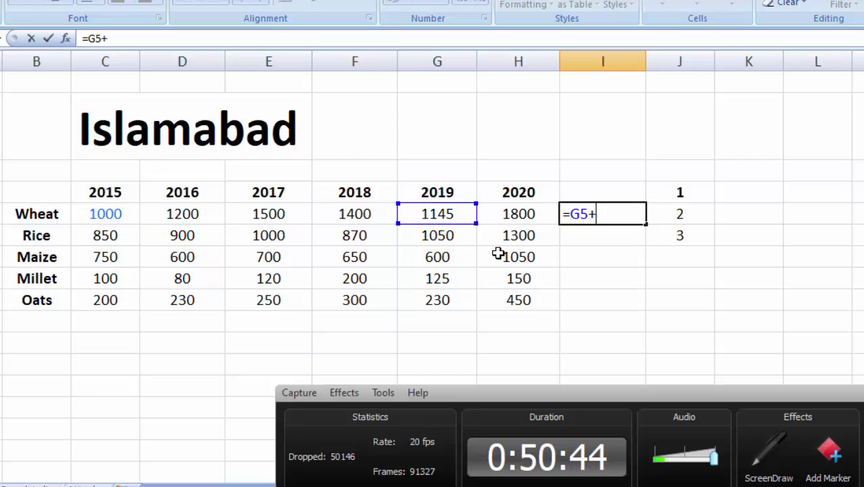
pyautogui.click(371, 214)
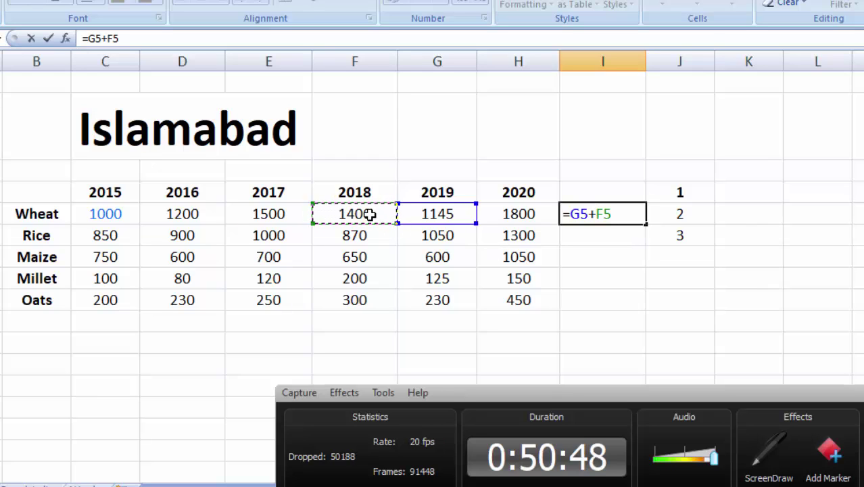
pyautogui.press('Escape')
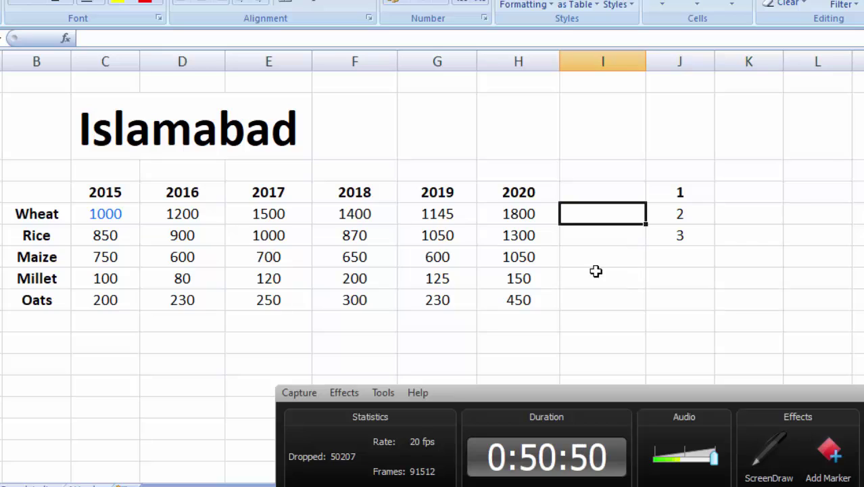
pyautogui.click(599, 254)
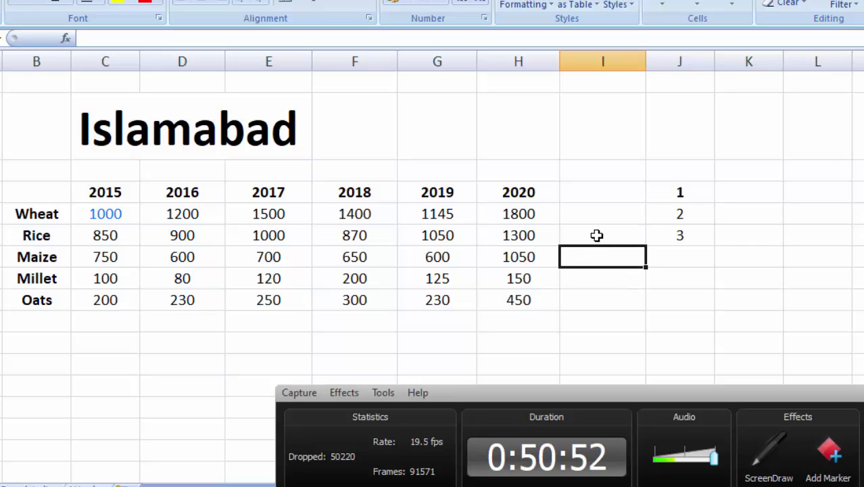
pyautogui.click(595, 220)
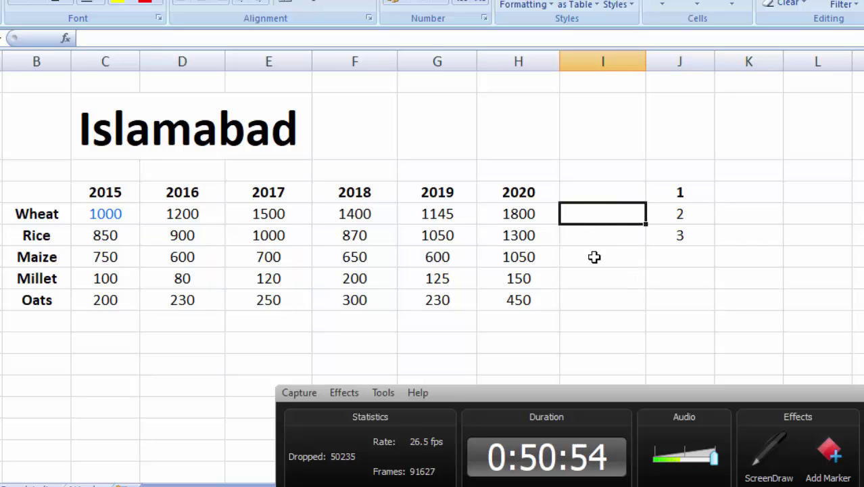
pyautogui.click(603, 238)
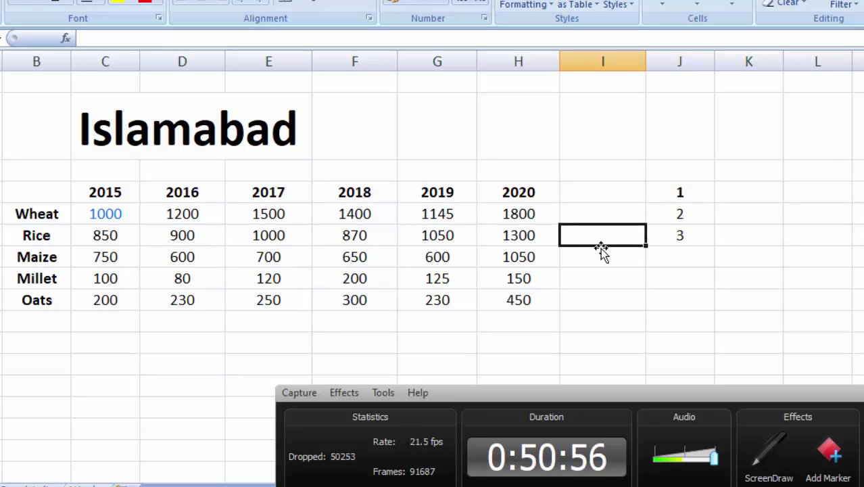
pyautogui.click(606, 261)
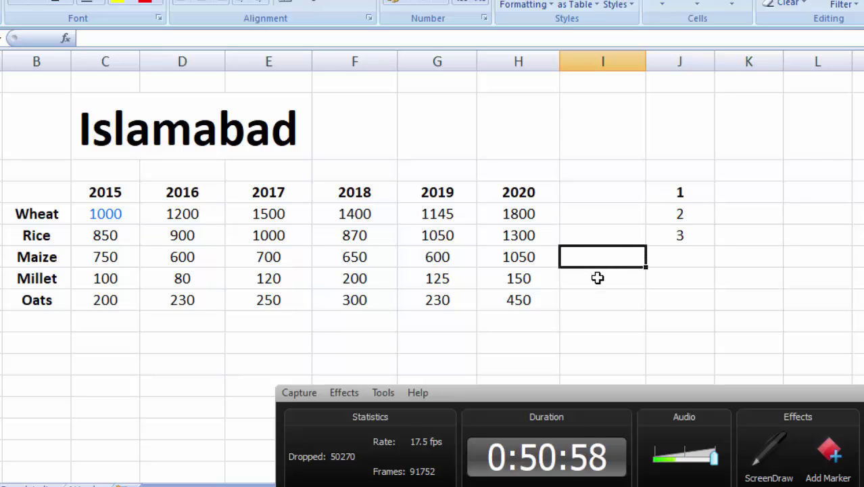
pyautogui.click(598, 277)
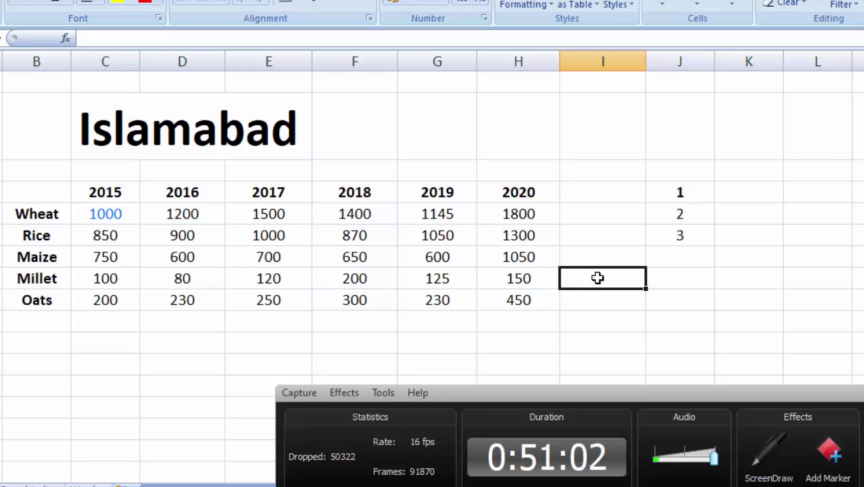
pyautogui.hotkey('alt', 'Tab')
pyautogui.hotkey('alt', 'Tab')
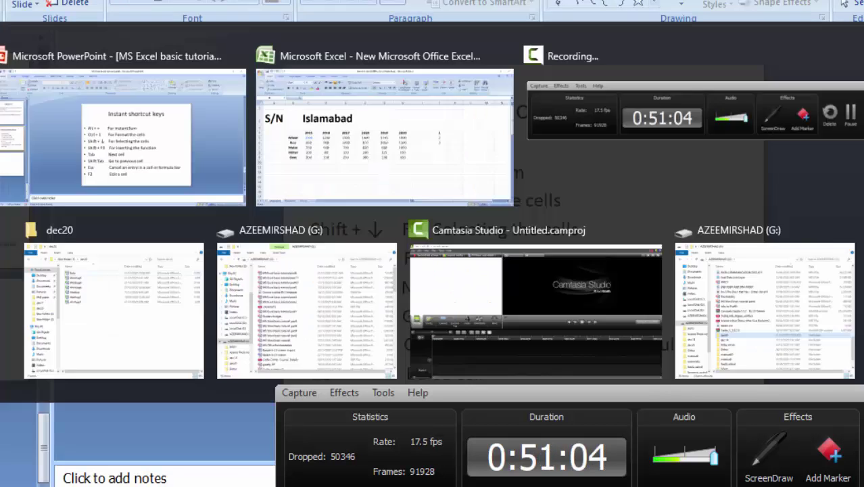
pyautogui.click(599, 235)
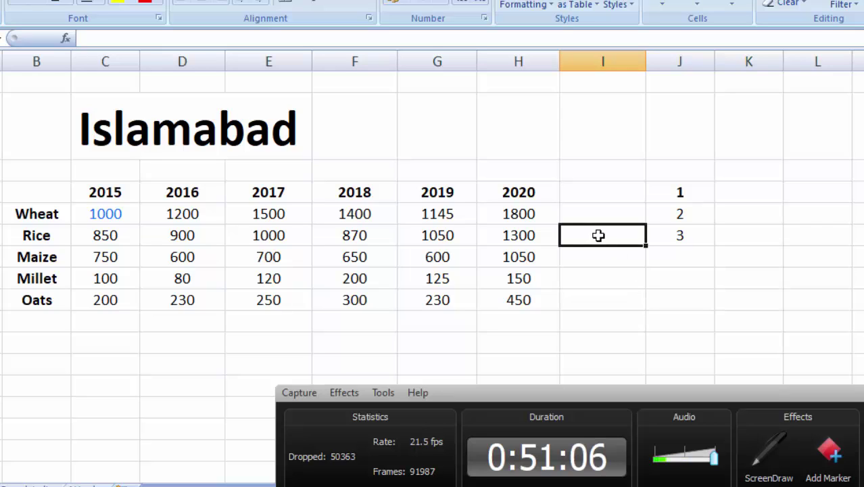
pyautogui.doubleClick(599, 235)
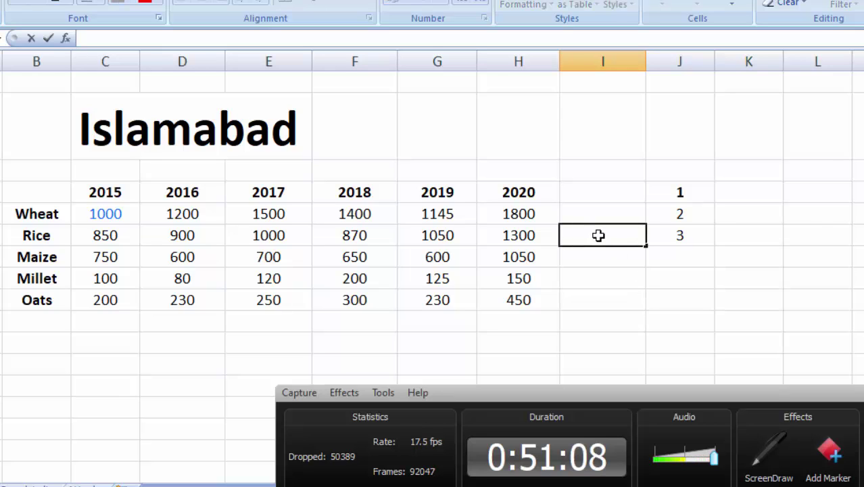
pyautogui.write('JKJKJ')
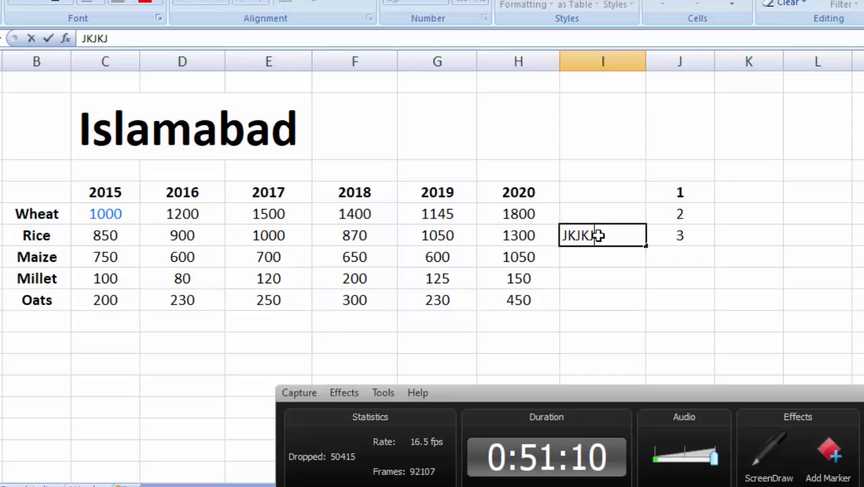